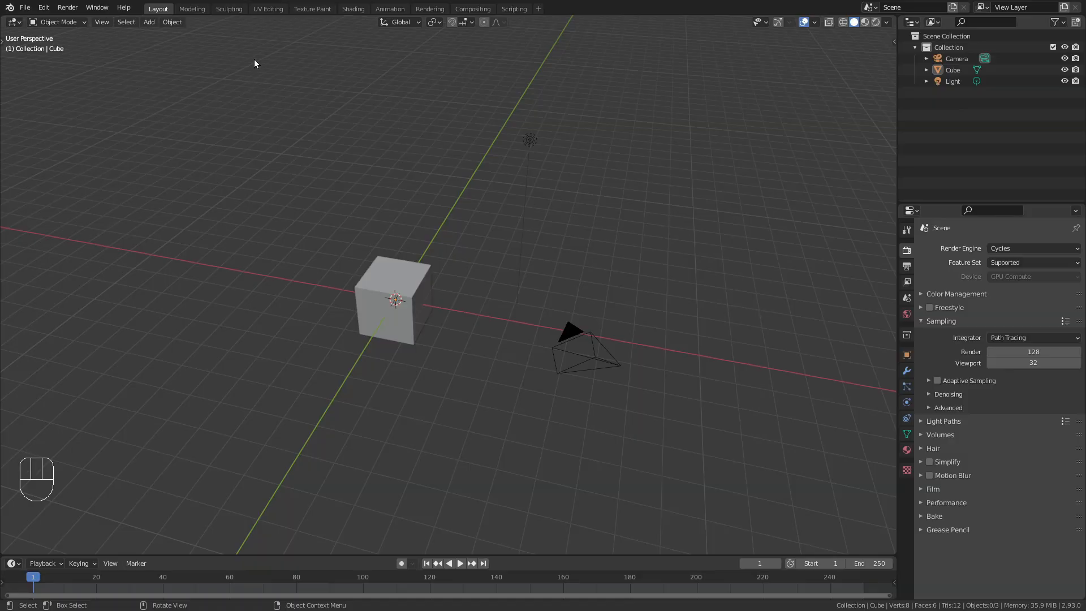
Delete the default camera, cube and light from the scene
drag(254, 63, 645, 430)
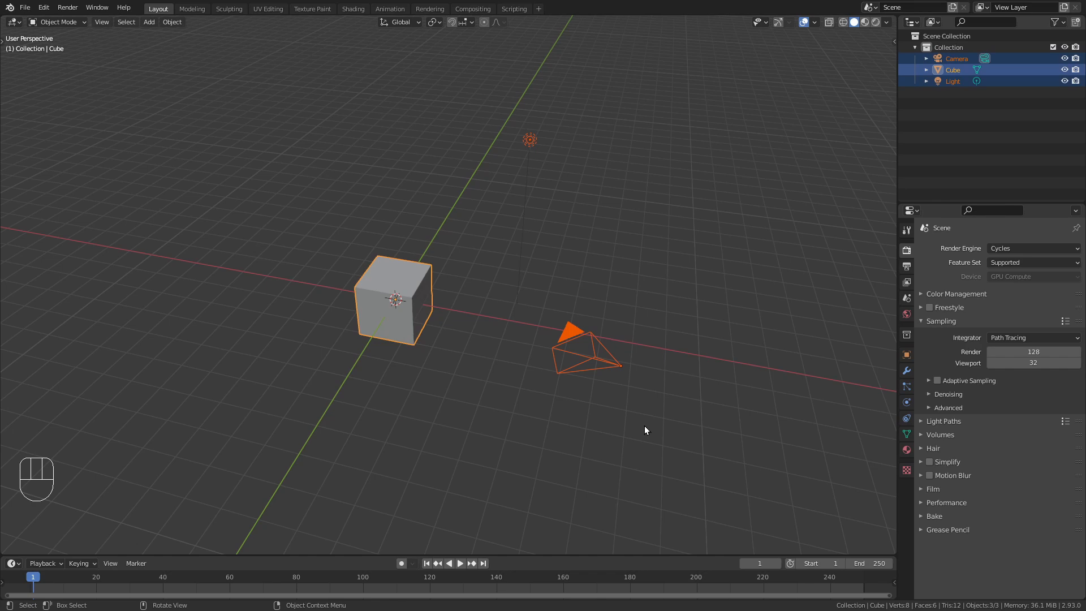
key(Delete)
middle_drag(644, 430, 429, 254)
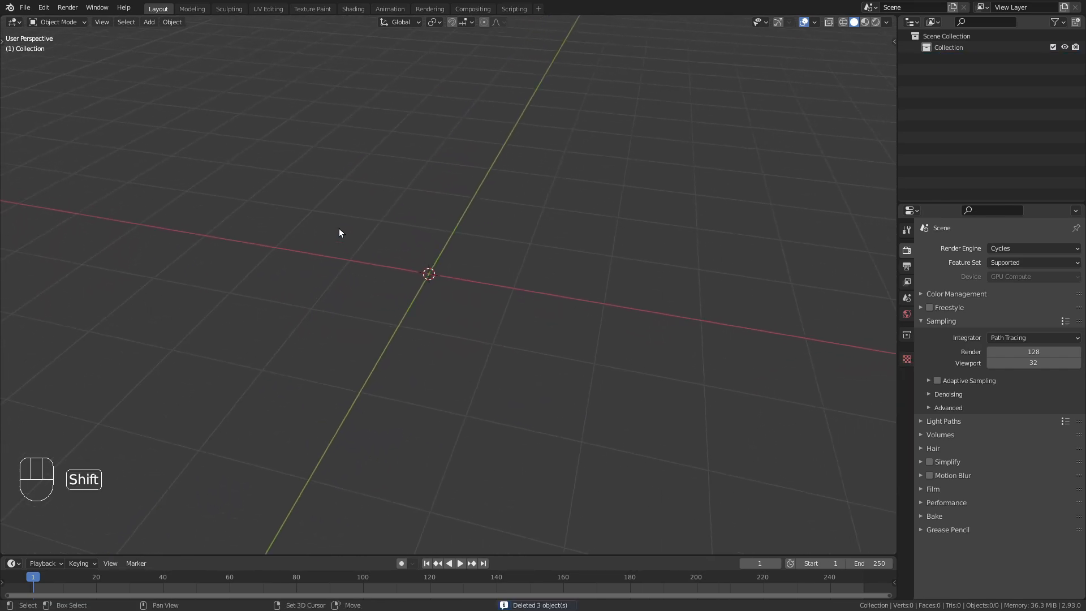
Add a torus mesh at the world origin
key(shift+a)
mouse_move(280, 59)
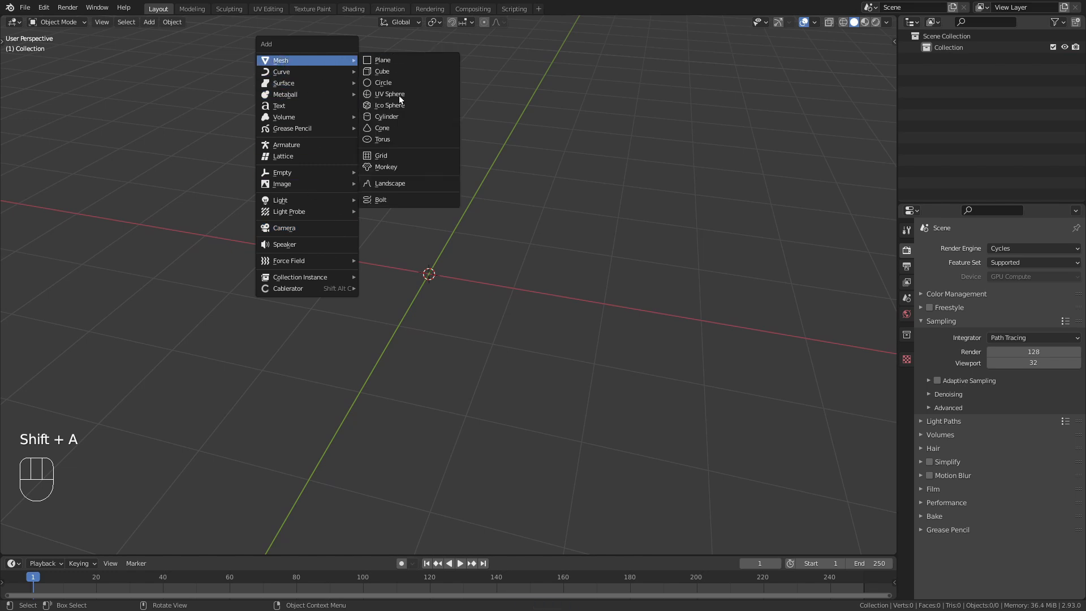
click(396, 139)
scroll(480, 331, up, 4)
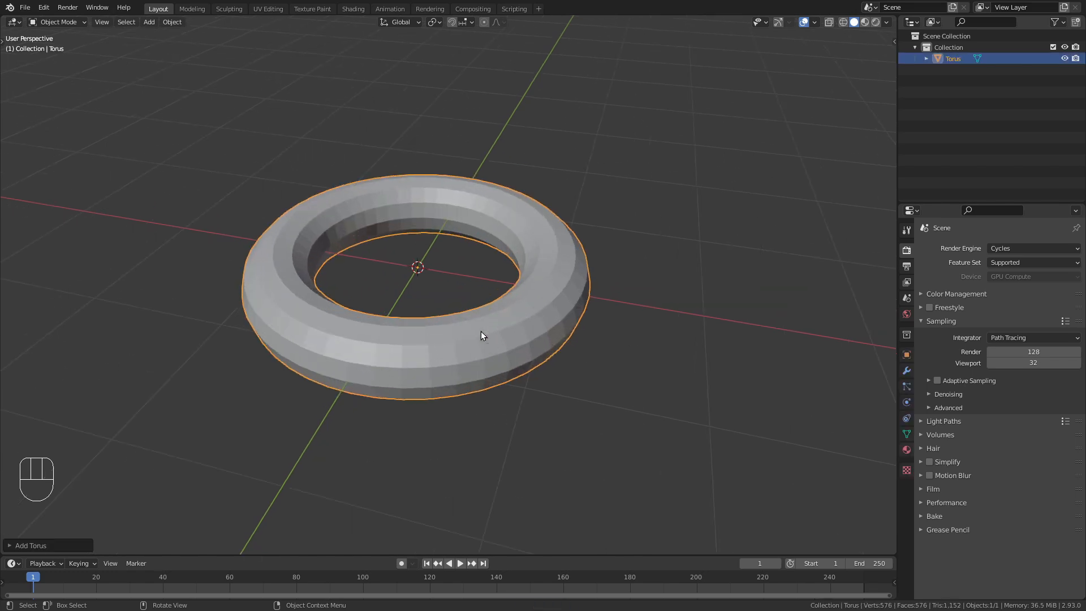
shift+middle_drag(423, 292, 539, 303)
middle_drag(487, 359, 503, 338)
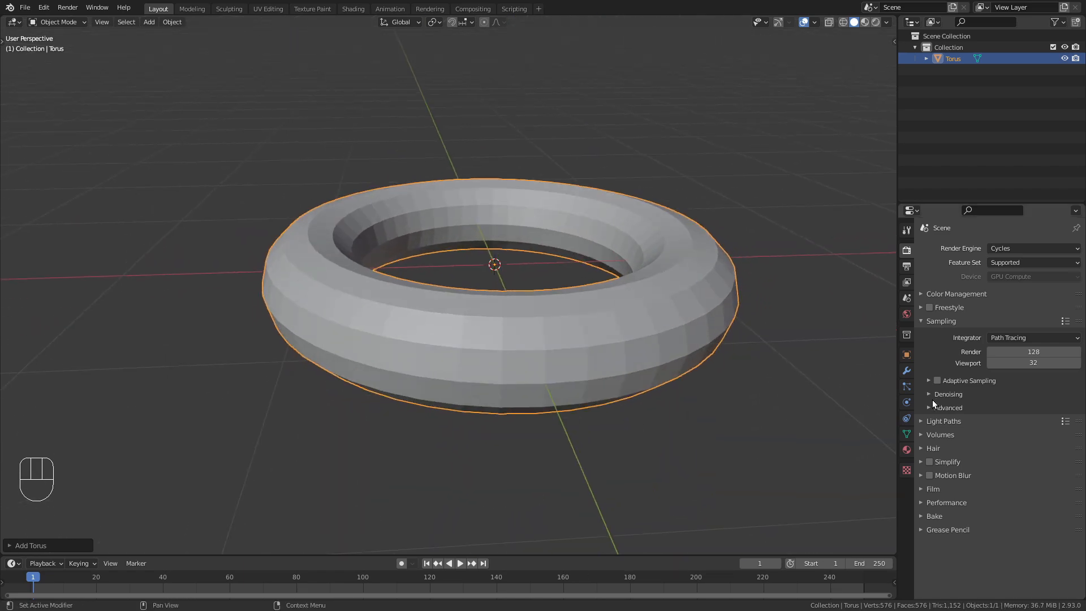
Add a Decimate modifier to the torus and set it to Un-Subdivide with 1 iteration
click(906, 370)
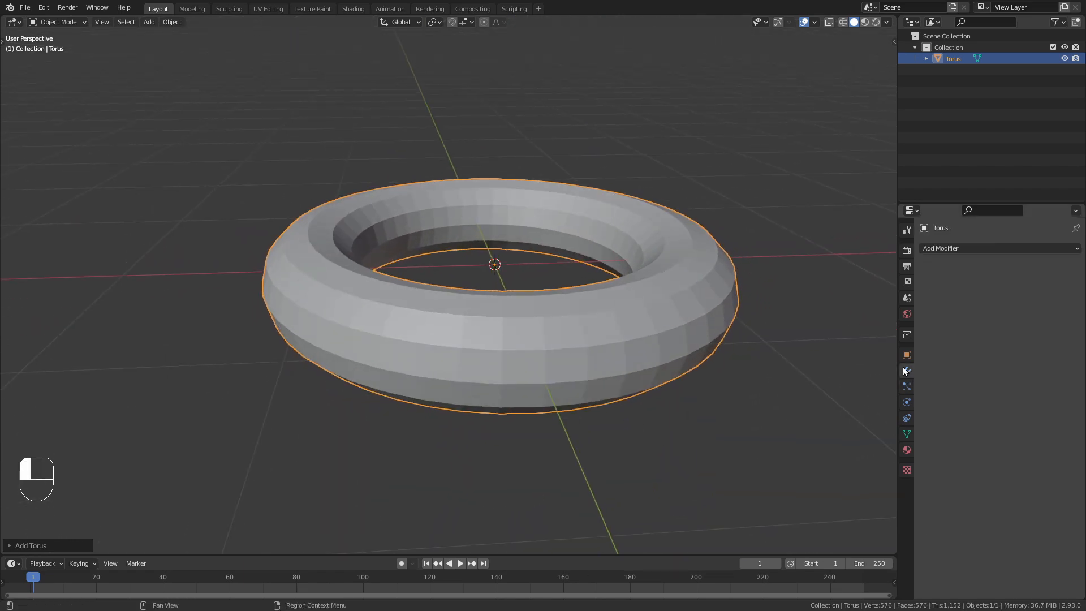
click(949, 250)
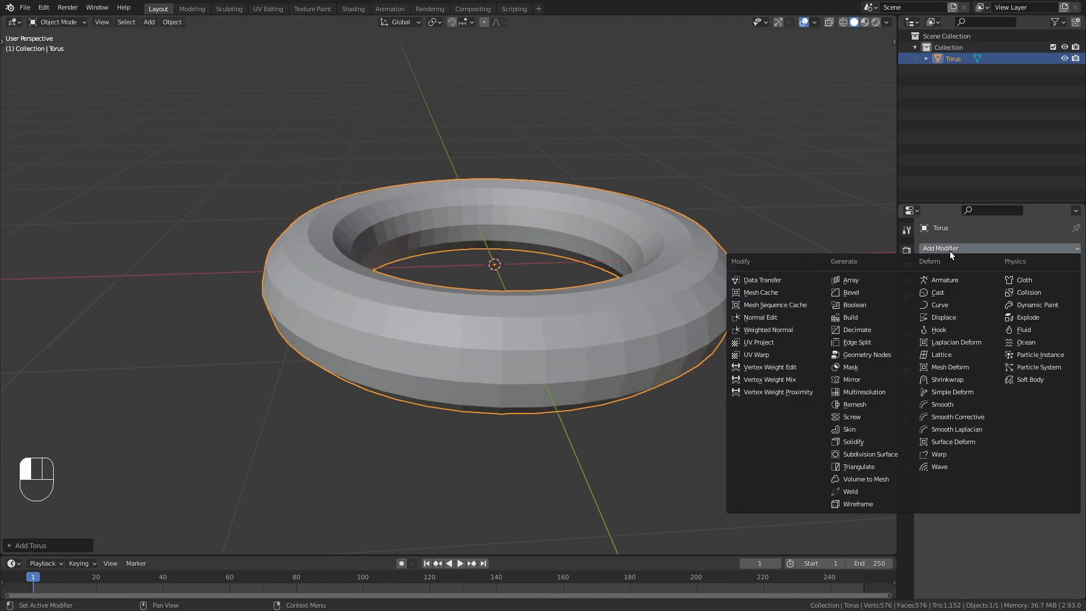
click(877, 331)
middle_drag(751, 302, 726, 339)
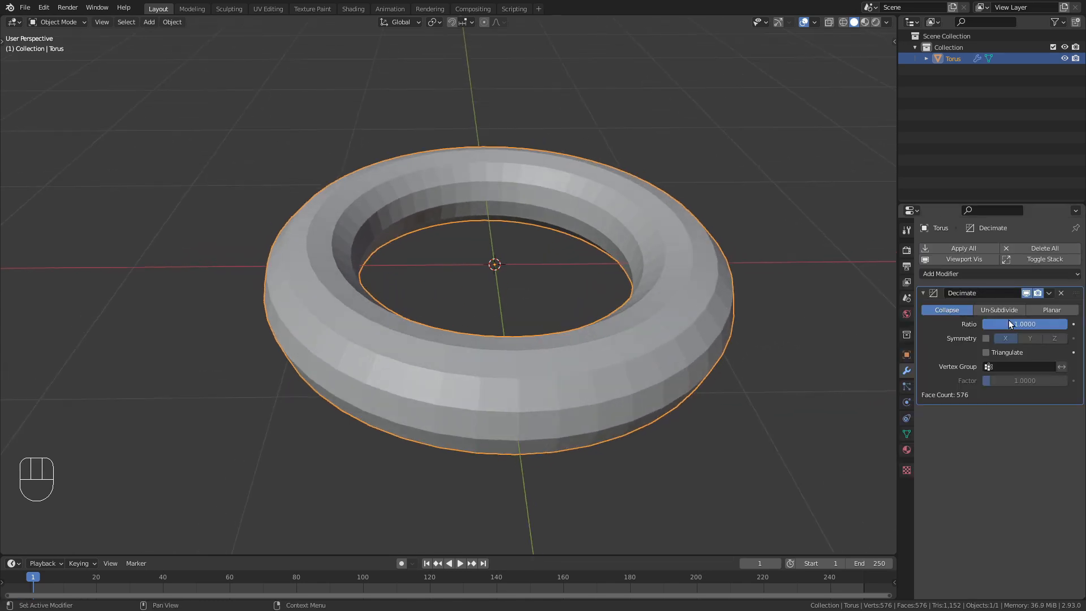
click(999, 310)
shift+middle_drag(707, 263, 615, 189)
click(1063, 324)
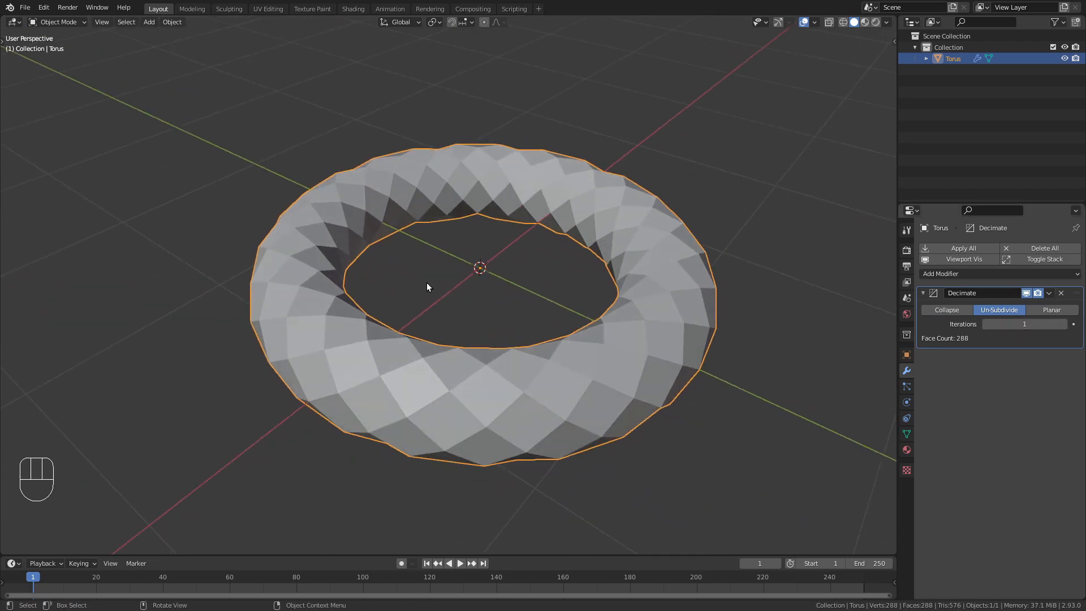
Add a Triangulate modifier to the torus after the Decimate modifier
scroll(647, 264, up, 3)
shift+middle_drag(621, 226, 597, 348)
scroll(605, 254, up, 2)
shift+middle_drag(596, 305, 556, 271)
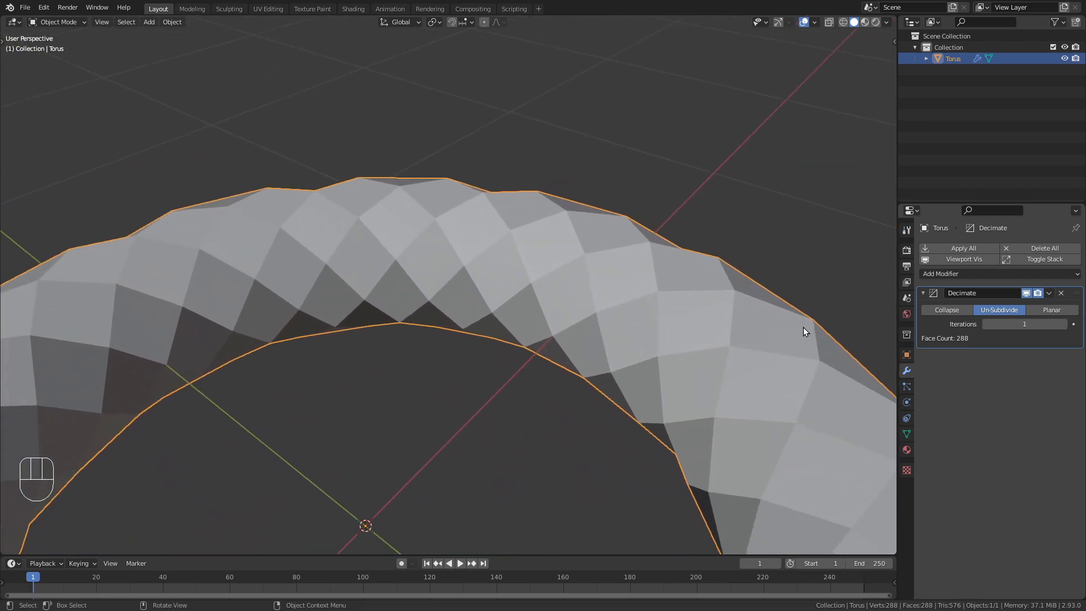
click(976, 275)
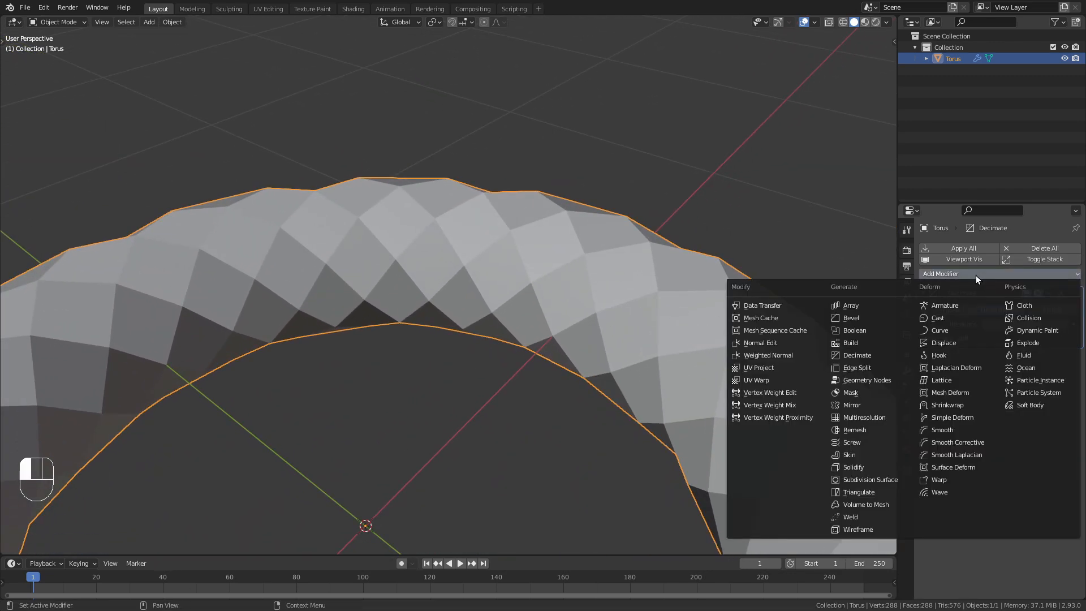
click(871, 495)
Add a Subdivision Surface modifier to the torus, using Simple subdivision and a render level of 1
scroll(616, 390, down, 4)
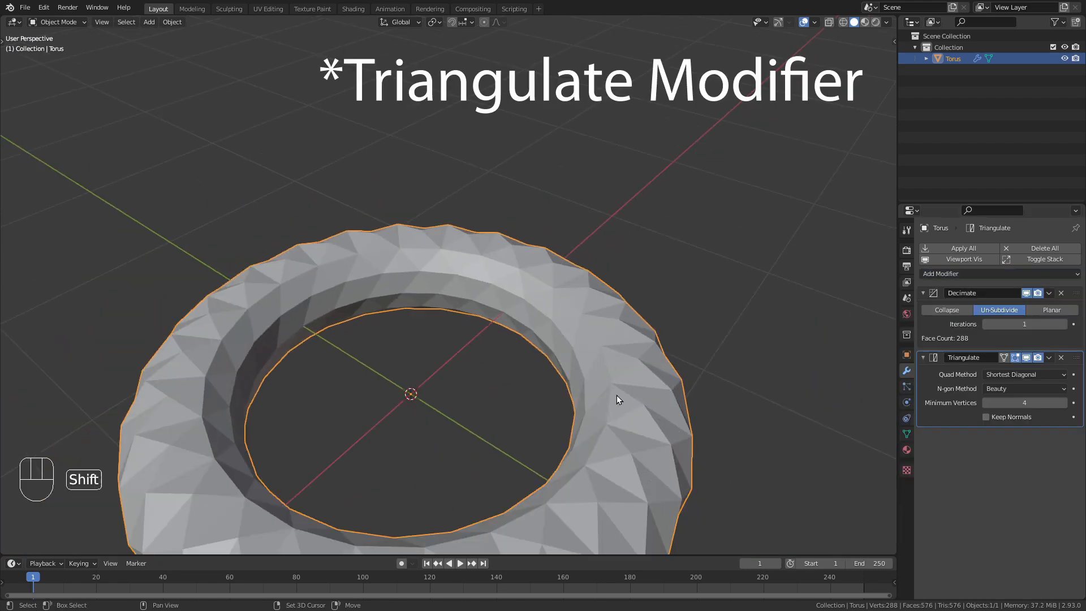
shift+middle_drag(639, 368, 670, 246)
middle_drag(600, 416, 550, 354)
scroll(603, 378, up, 1)
click(950, 274)
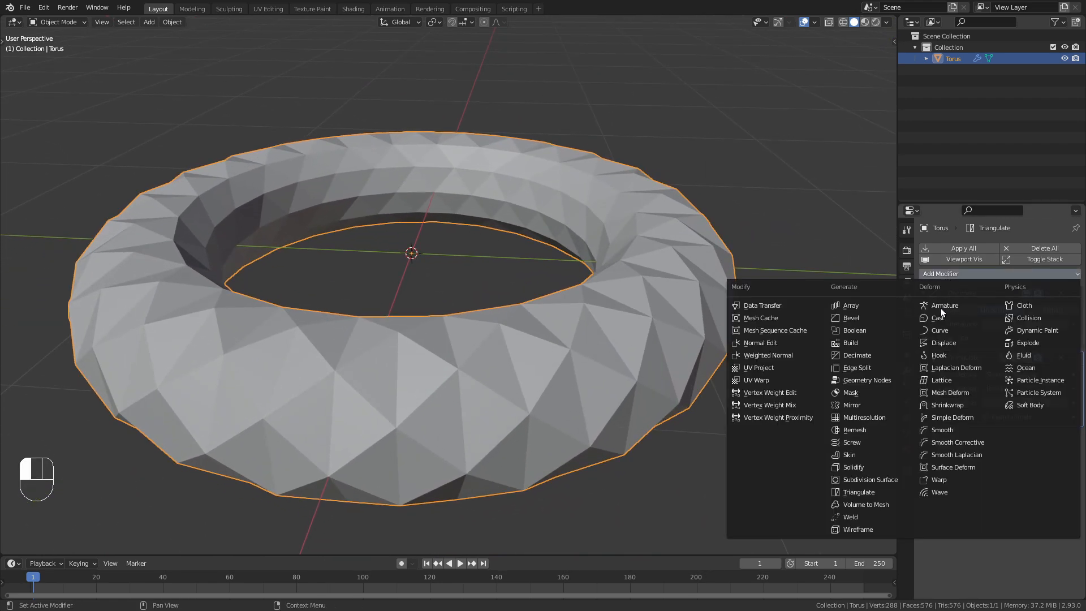
click(871, 478)
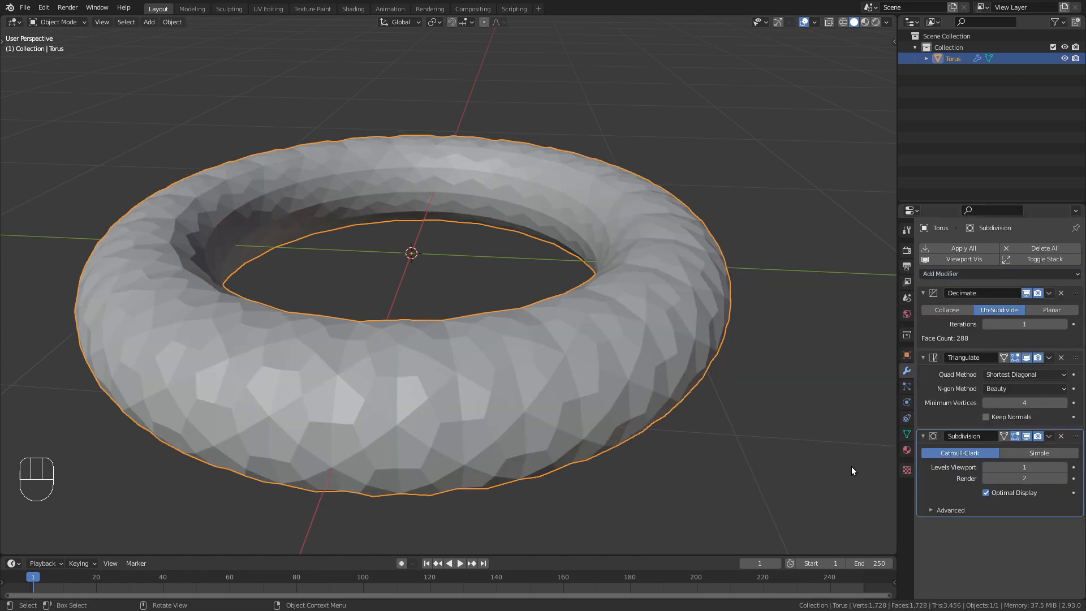
click(1039, 454)
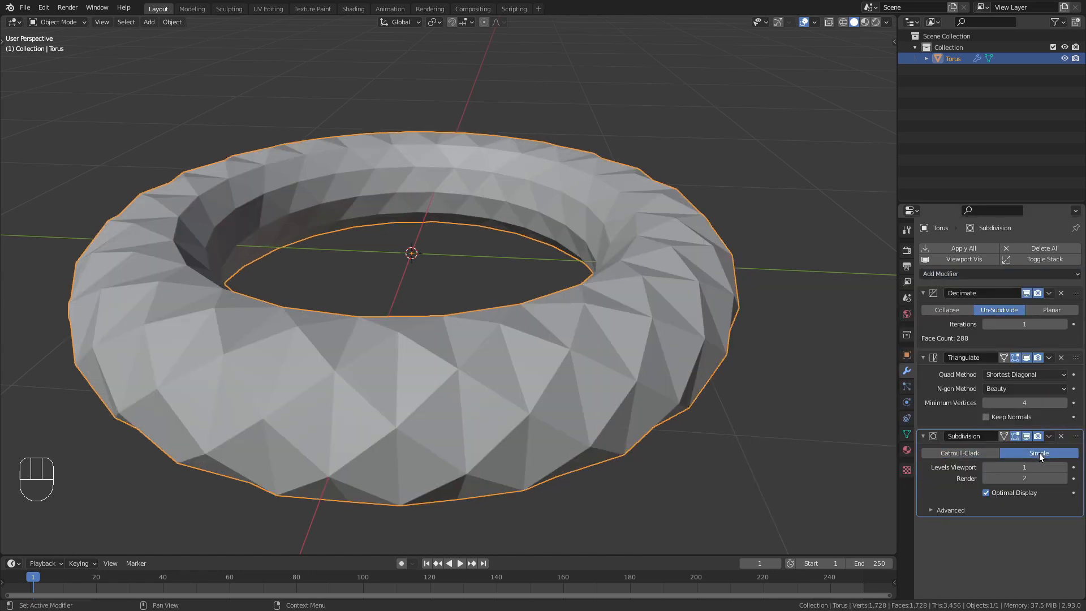
click(986, 479)
Add a Wireframe modifier at the end of the torus's modifier stack
middle_drag(560, 356, 521, 287)
click(954, 273)
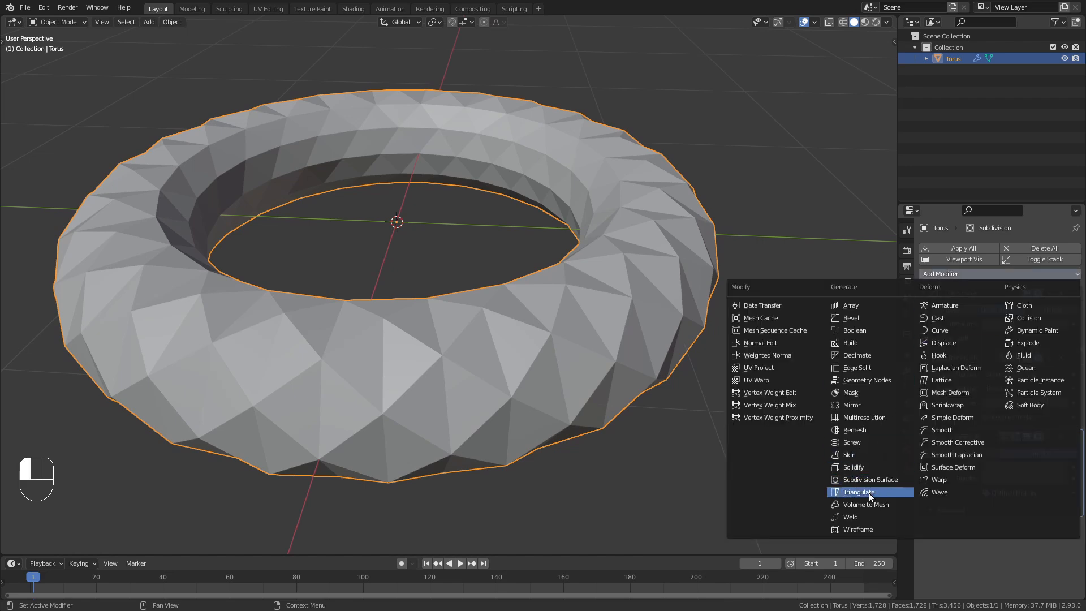
click(882, 530)
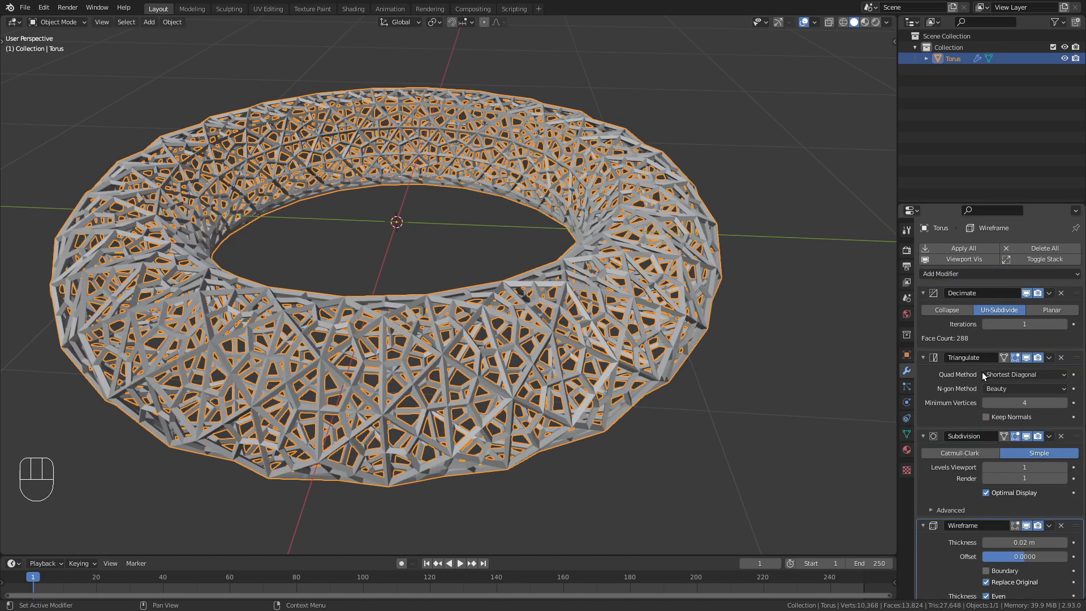
scroll(928, 376, down, 3)
scroll(649, 263, down, 2)
middle_drag(649, 264, 647, 233)
scroll(620, 284, down, 1)
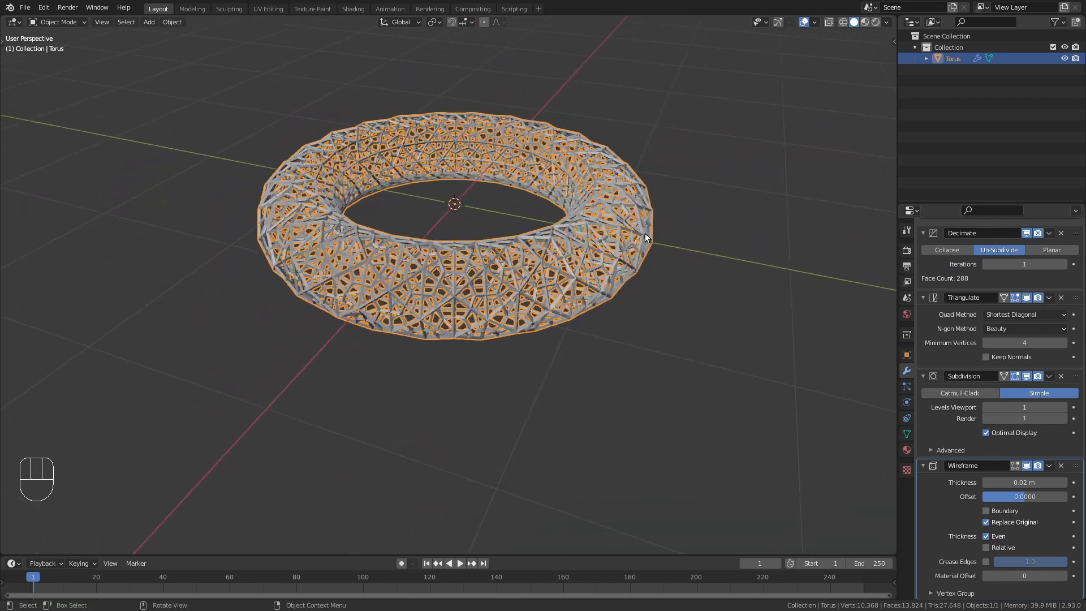
Scale the whole torus mesh by a factor of 3 in Edit Mode and return to Object Mode
key(Tab)
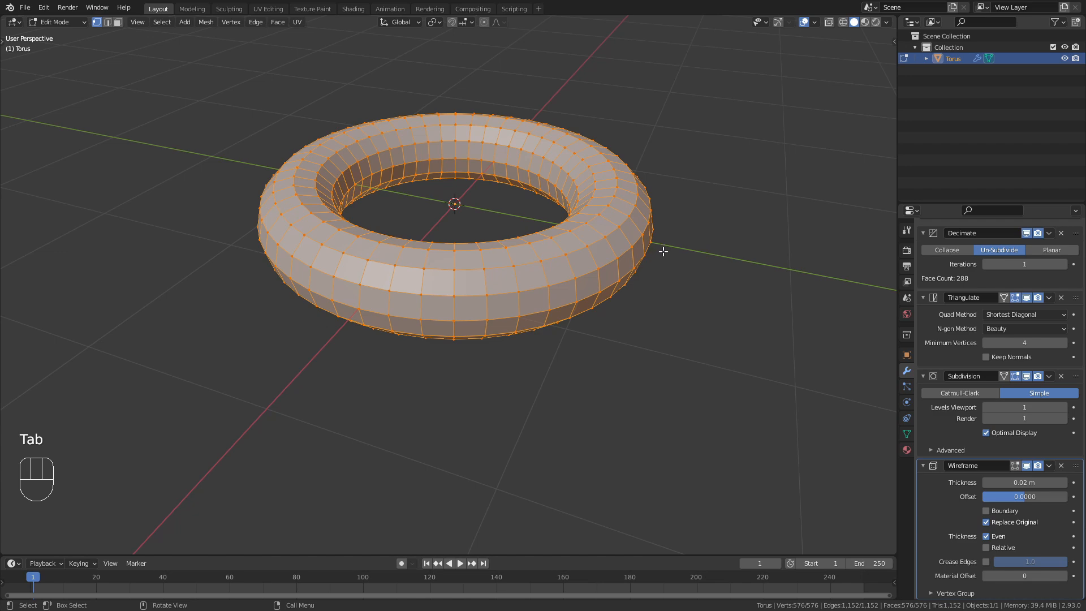
key(s)
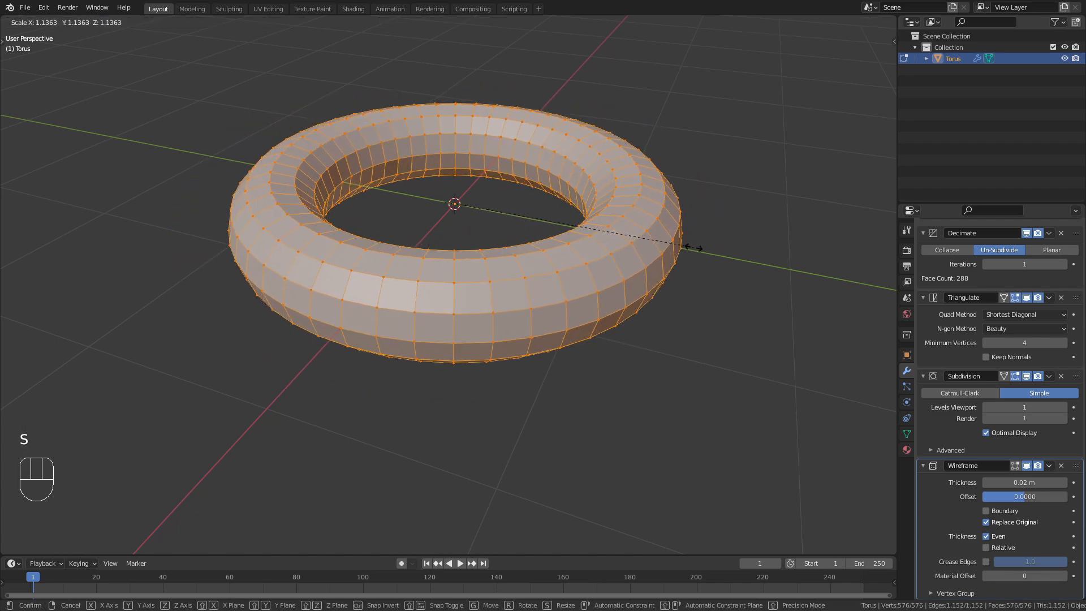
key(3)
key(Return)
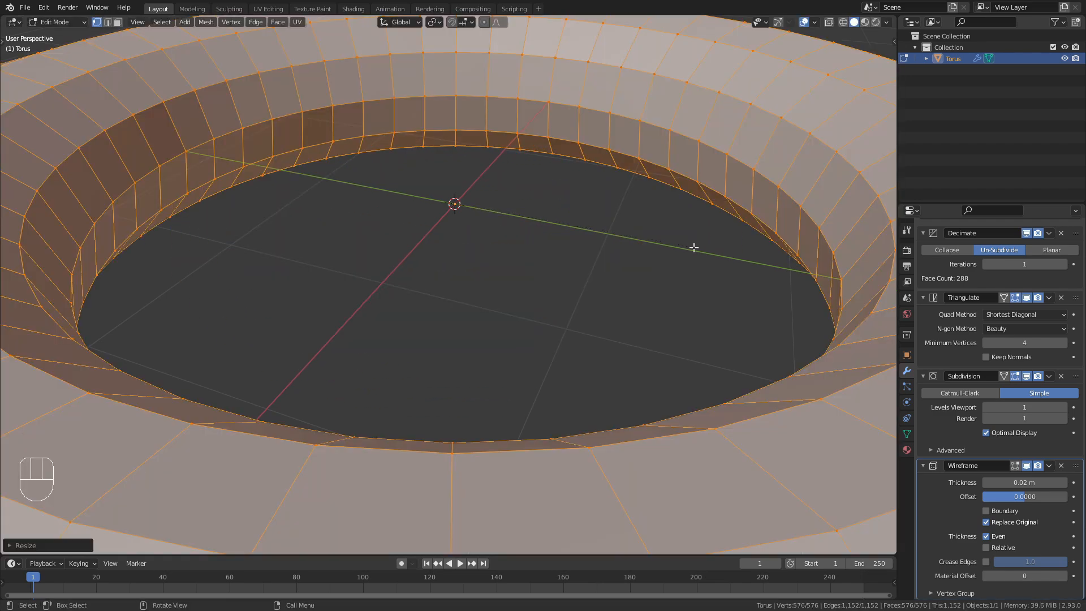
scroll(693, 247, down, 6)
key(Tab)
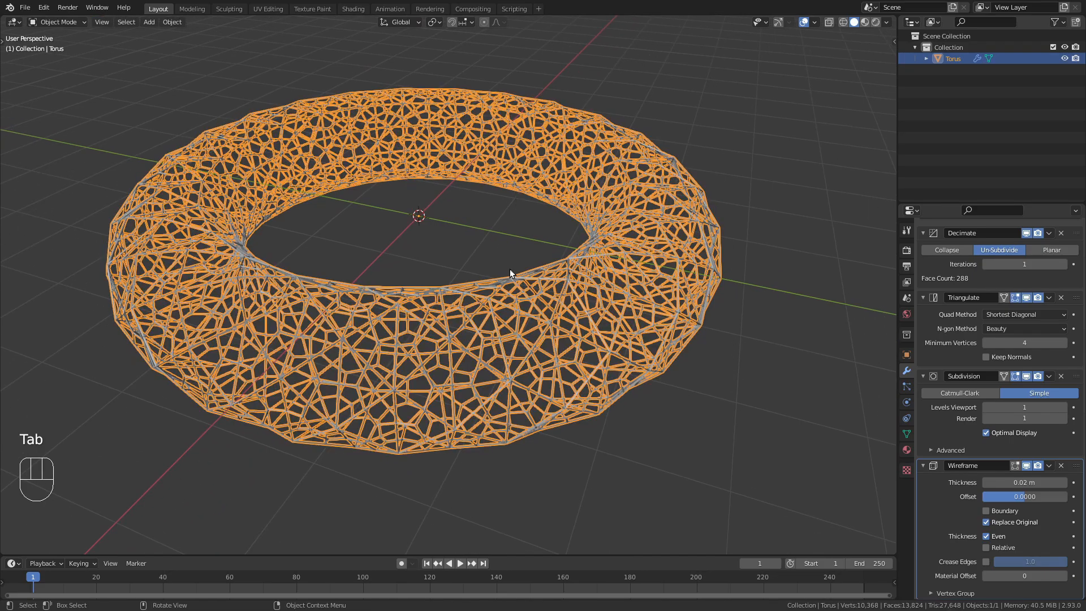
Deselect the torus and turn off Replace Original in its Wireframe modifier
click(474, 216)
middle_drag(474, 216, 497, 265)
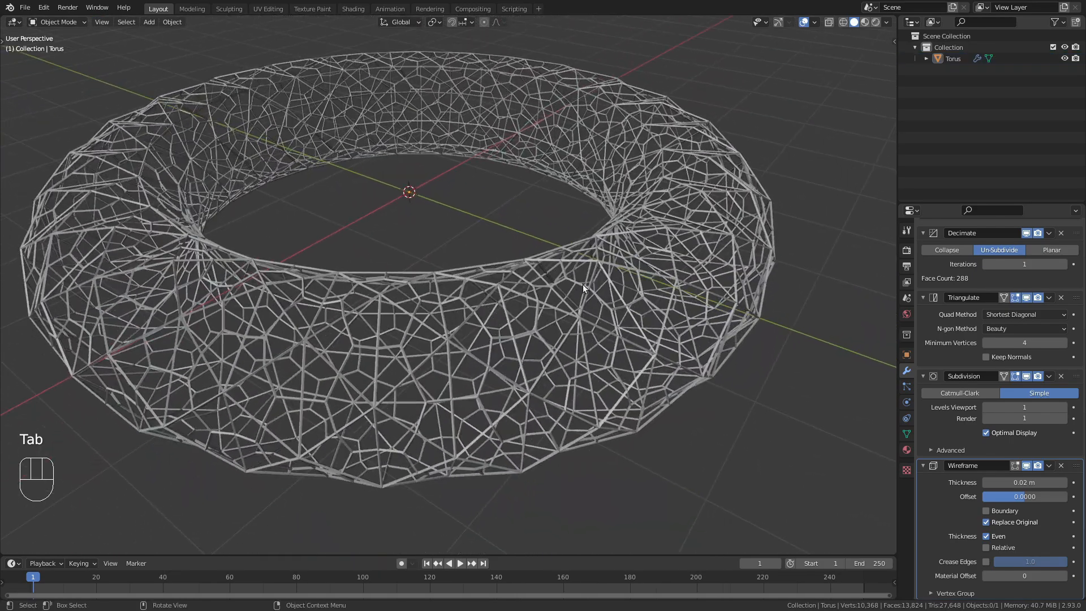
scroll(641, 269, up, 3)
shift+middle_drag(666, 362, 645, 289)
scroll(593, 264, down, 4)
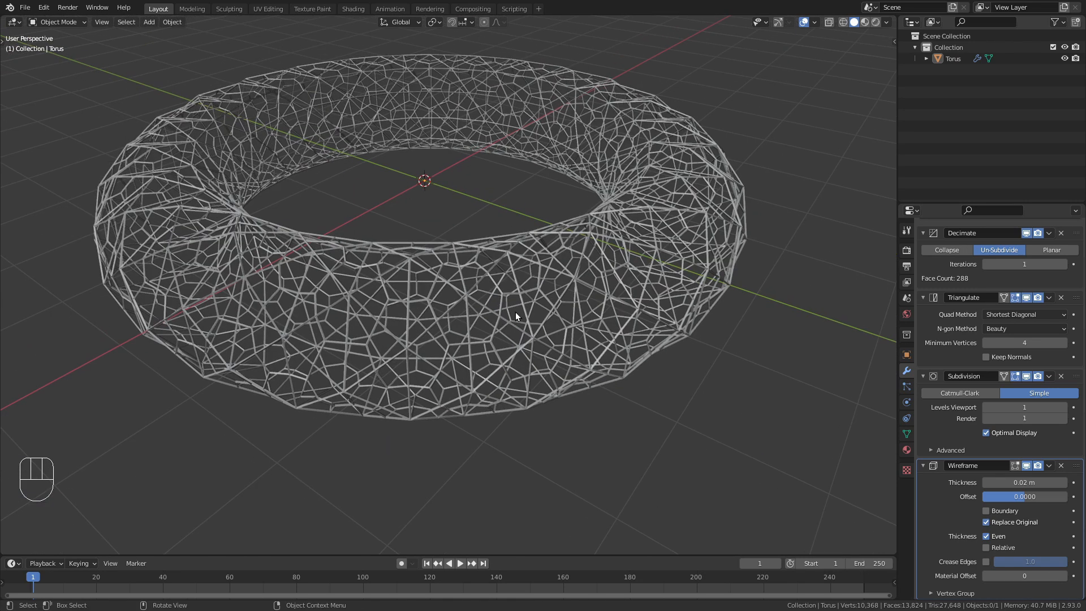
click(985, 522)
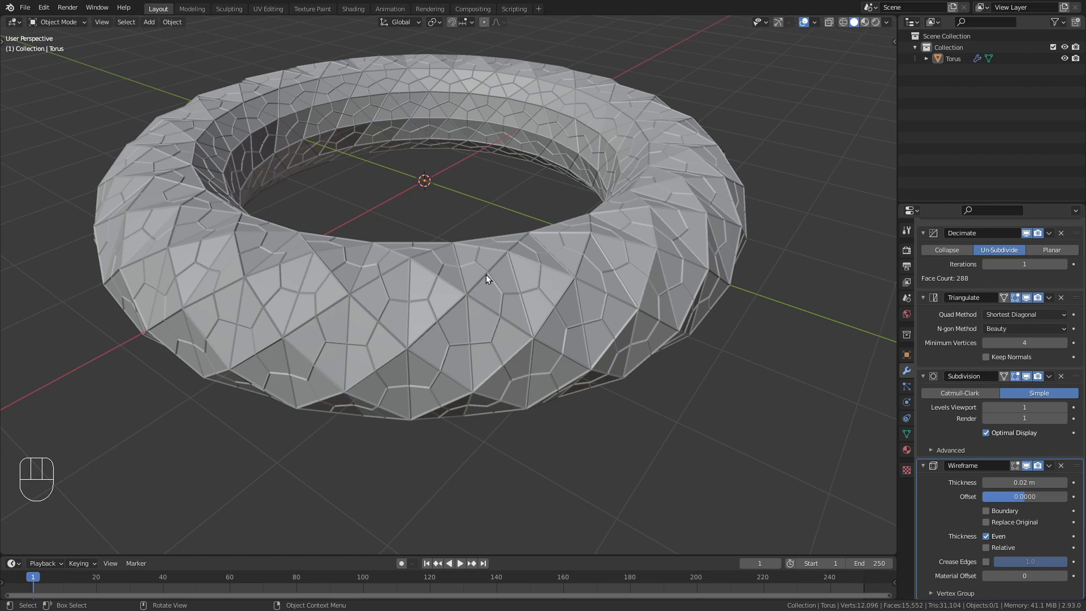
middle_drag(443, 211, 460, 249)
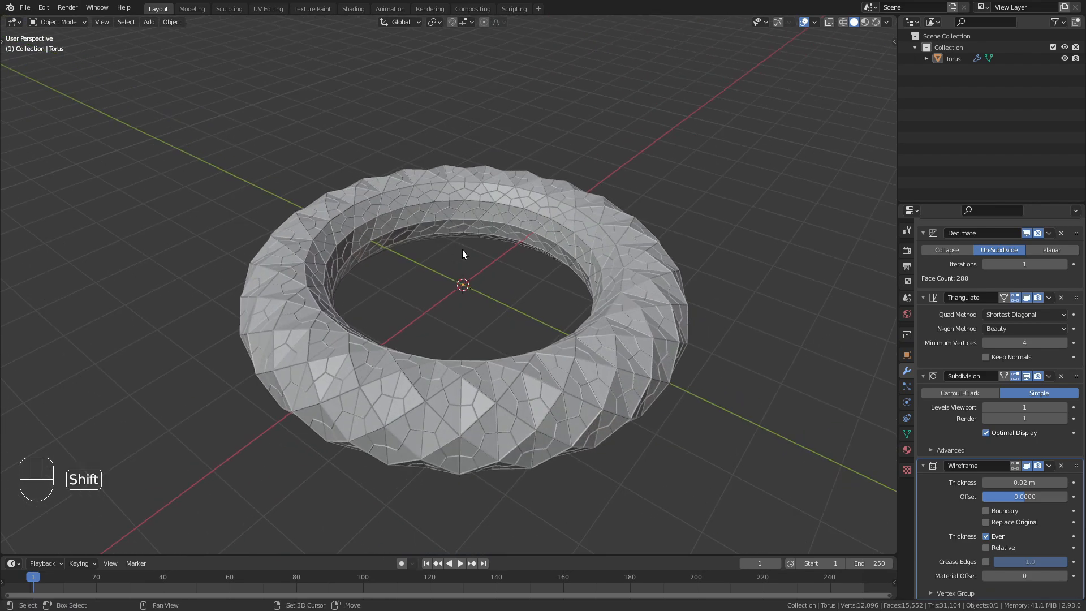
Add a camera at the world origin and make it the active scene camera
key(shift+a)
mouse_move(462, 251)
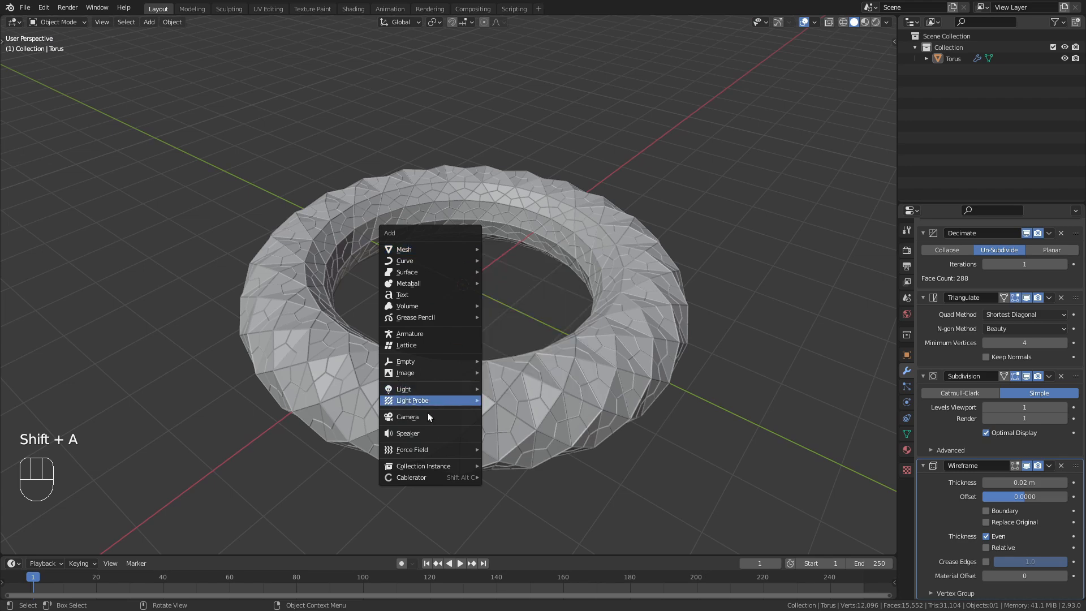
click(424, 418)
scroll(456, 328, up, 3)
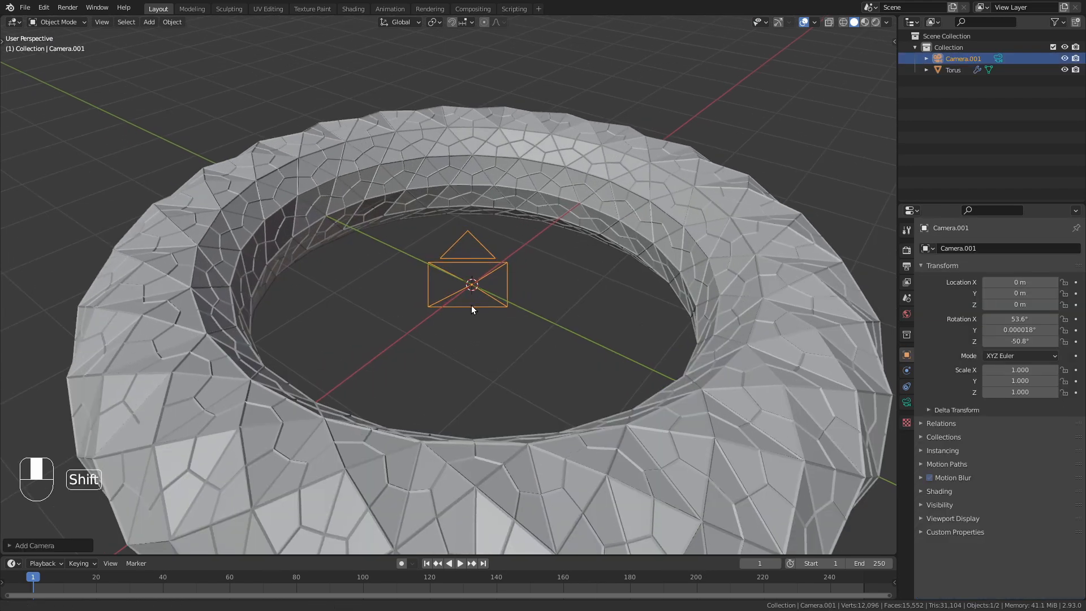
shift+middle_drag(473, 304, 468, 314)
key(ctrl+KP_0)
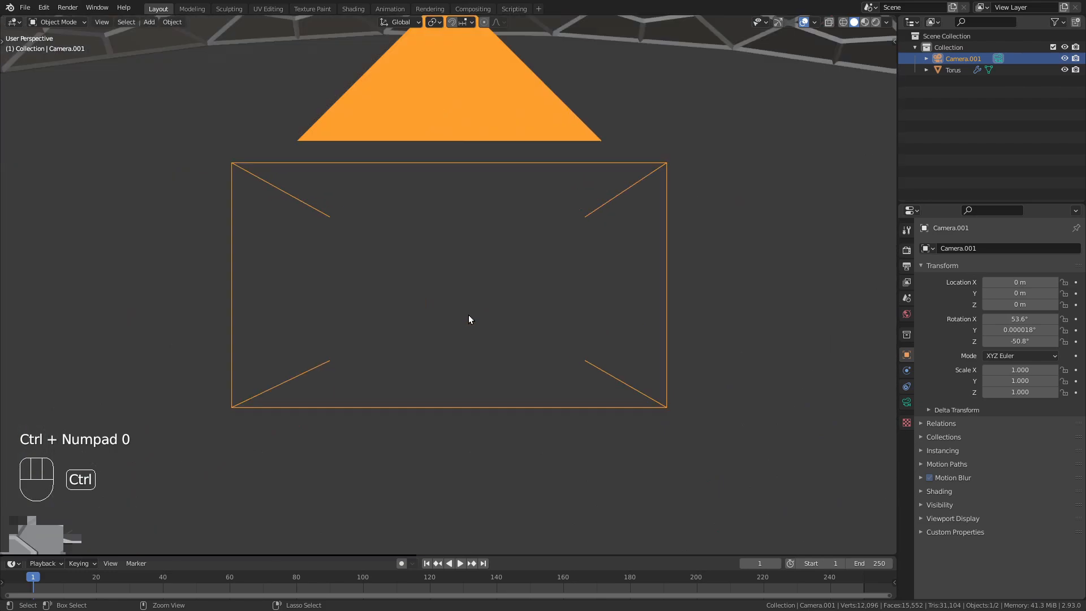
key(KP_0)
middle_drag(449, 310, 429, 286)
Clear the camera's rotation and rotate it 90° about the X axis
key(alt+r)
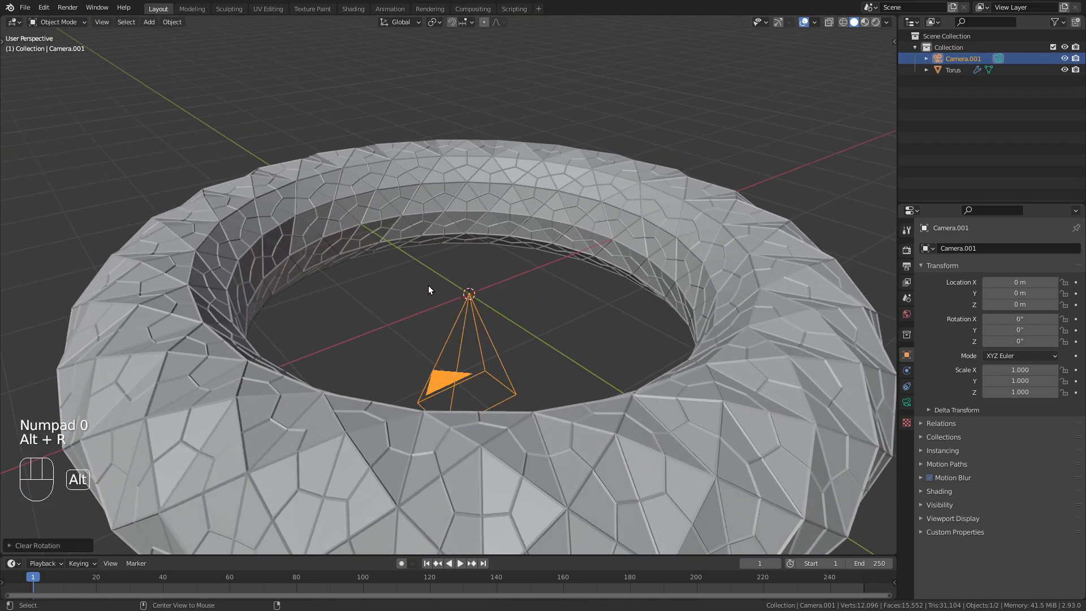
middle_drag(488, 310, 363, 326)
key(r)
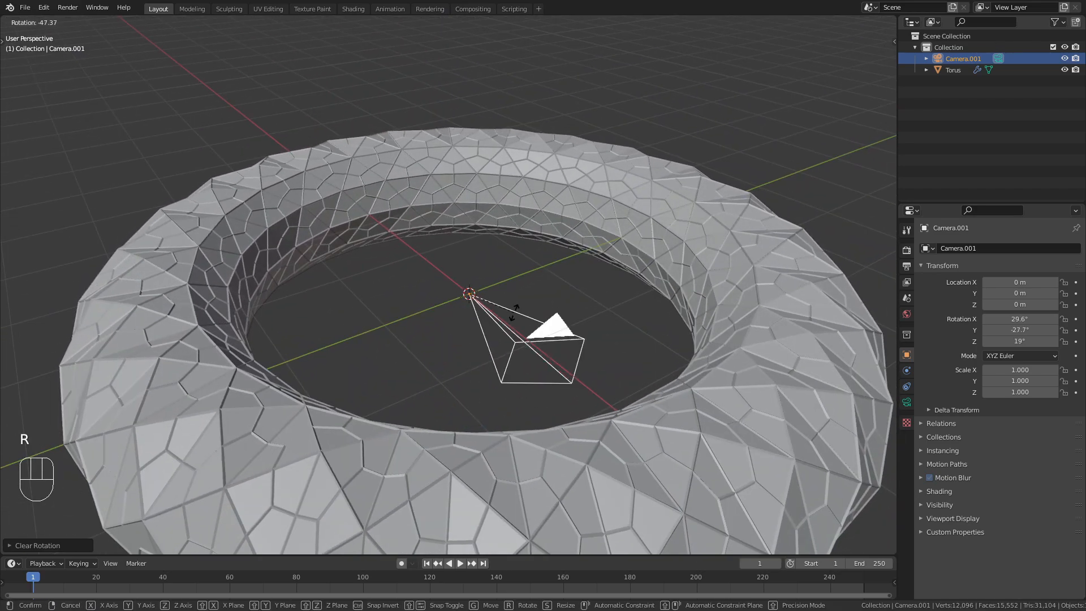
text(x)
text(90)
key(Return)
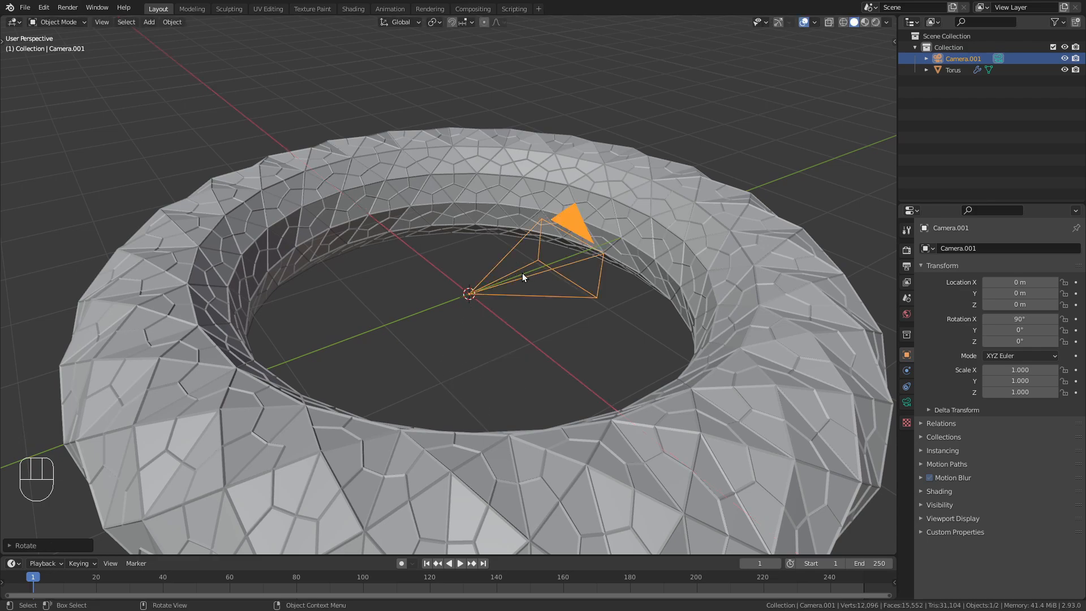
Move the camera 3 m along the X axis, into the torus tube
middle_drag(439, 290, 502, 286)
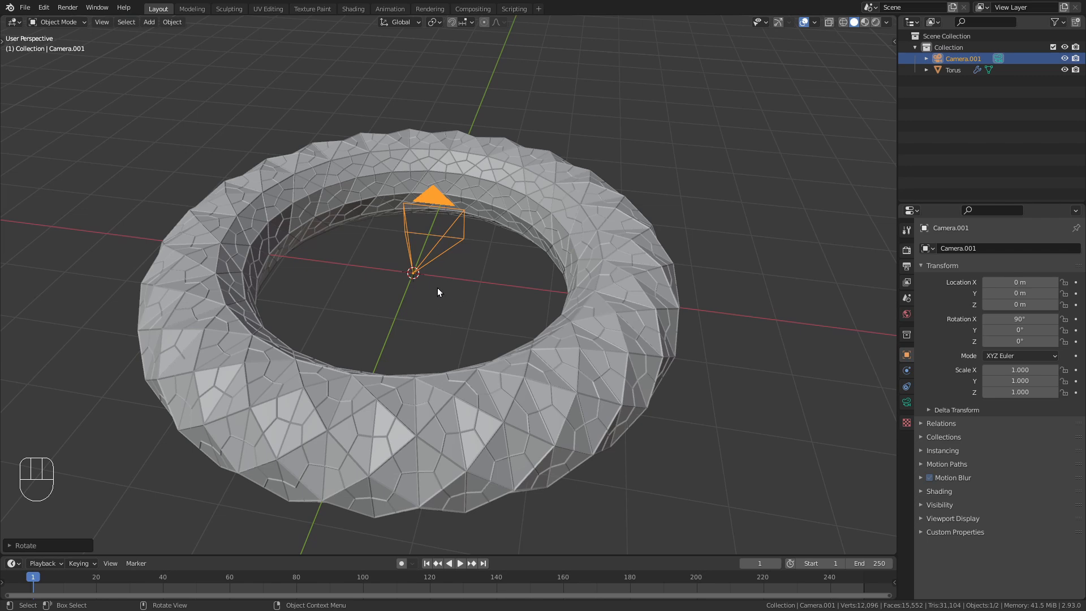
key(g)
key(x)
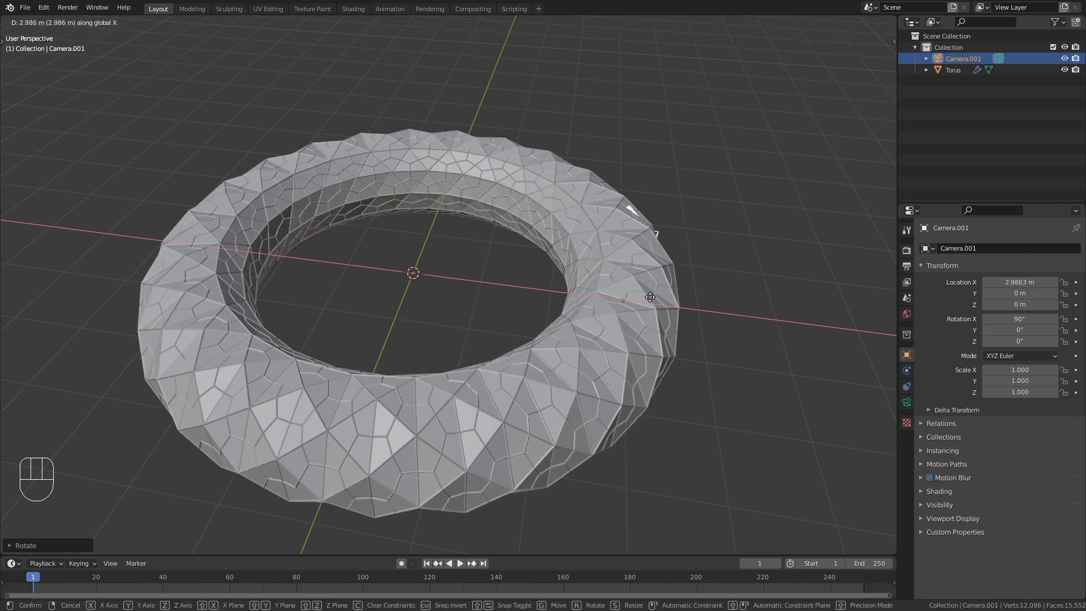
text(3)
key(Return)
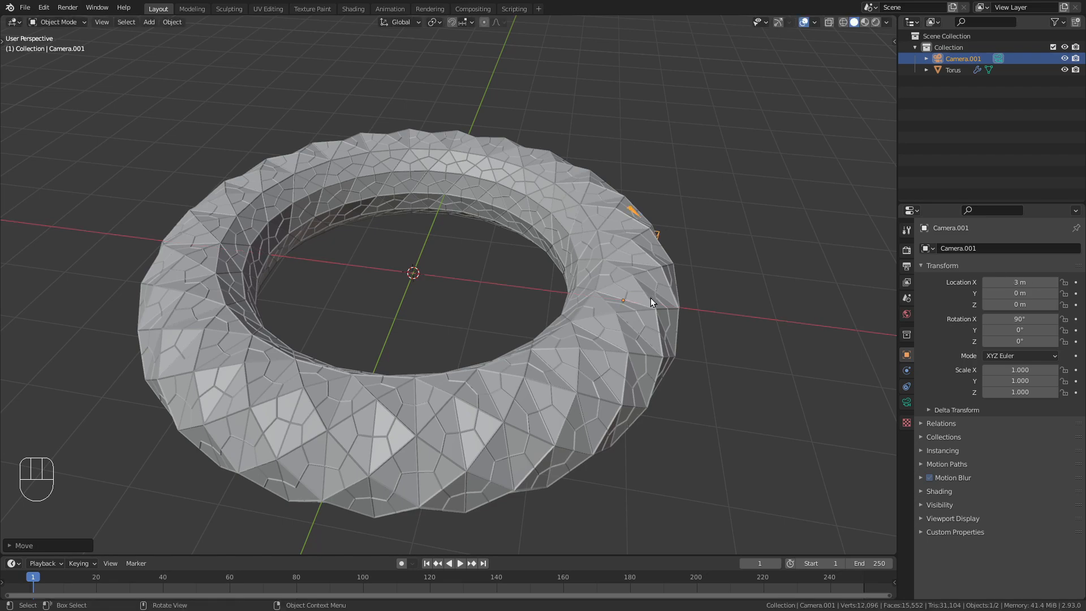
Look through the camera and set its focal length to 15 mm
middle_drag(650, 297, 622, 261)
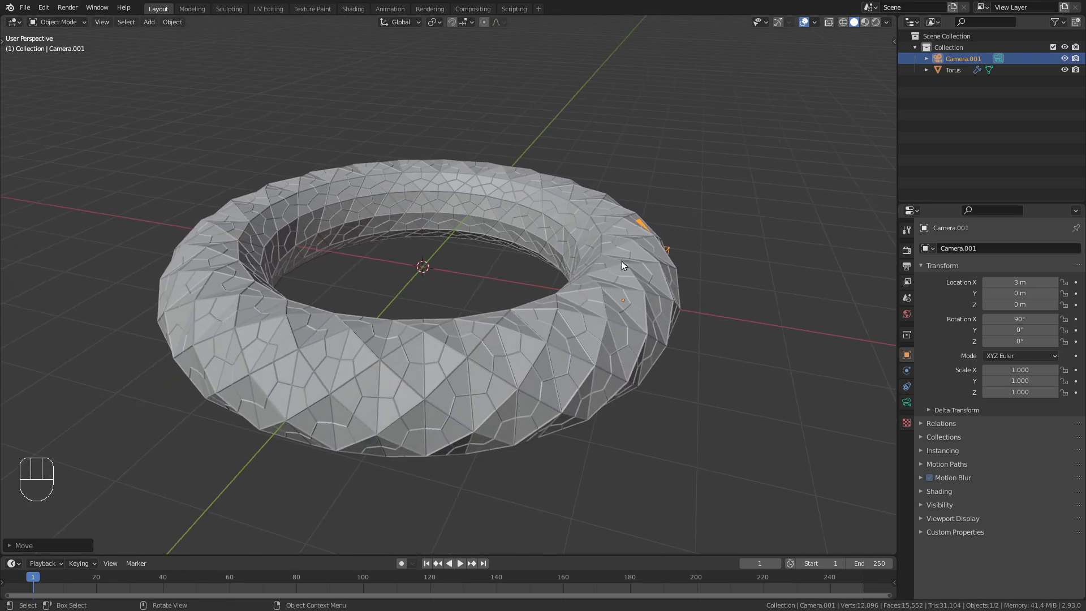
key(KP_0)
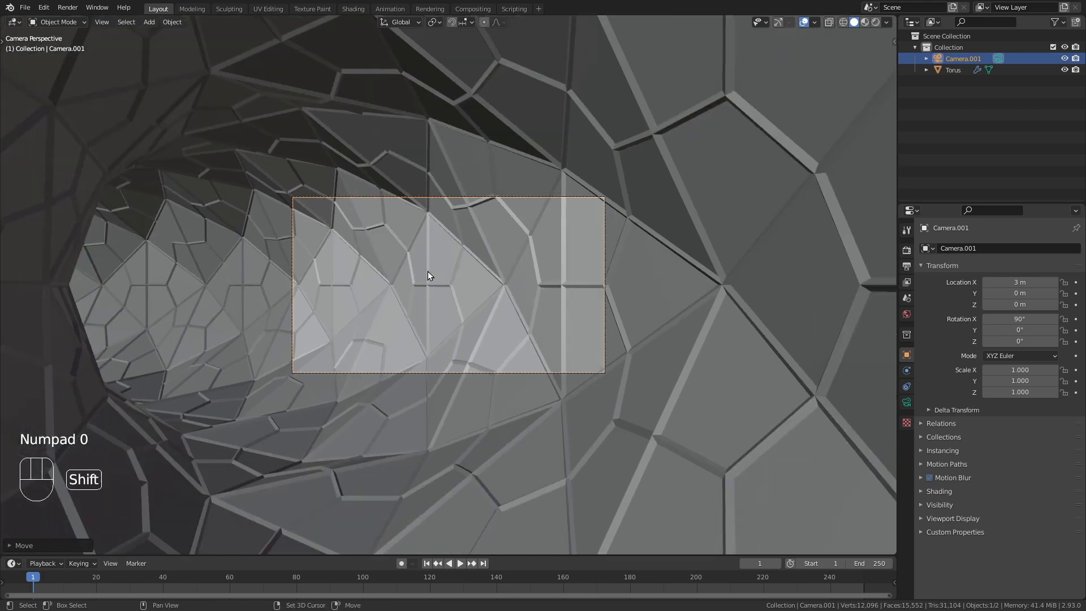
scroll(425, 267, down, 1)
shift+middle_drag(414, 248, 454, 228)
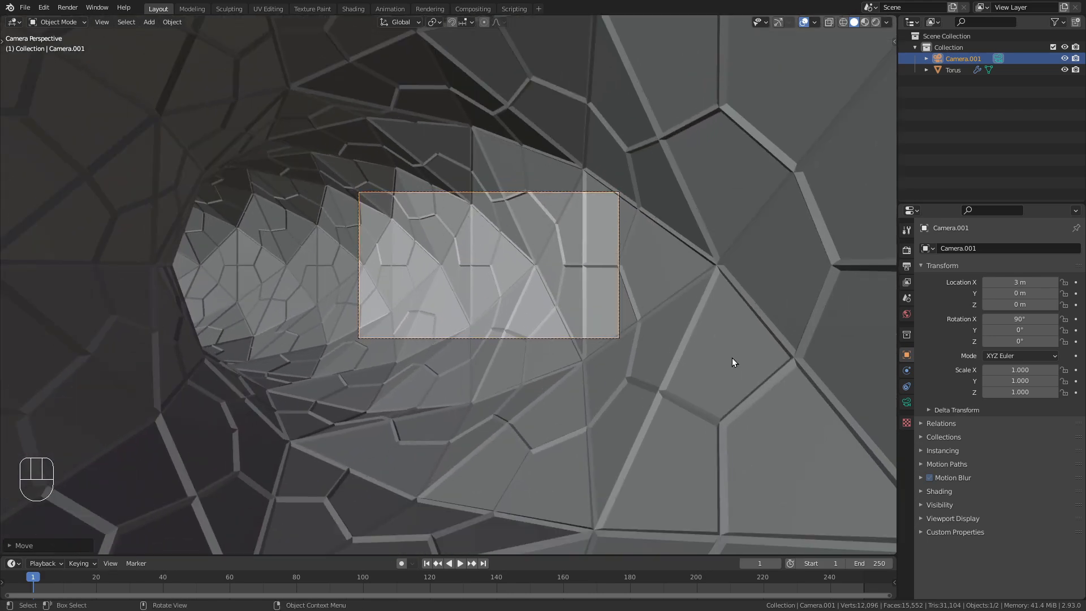
click(907, 402)
drag(1011, 302, 959, 302)
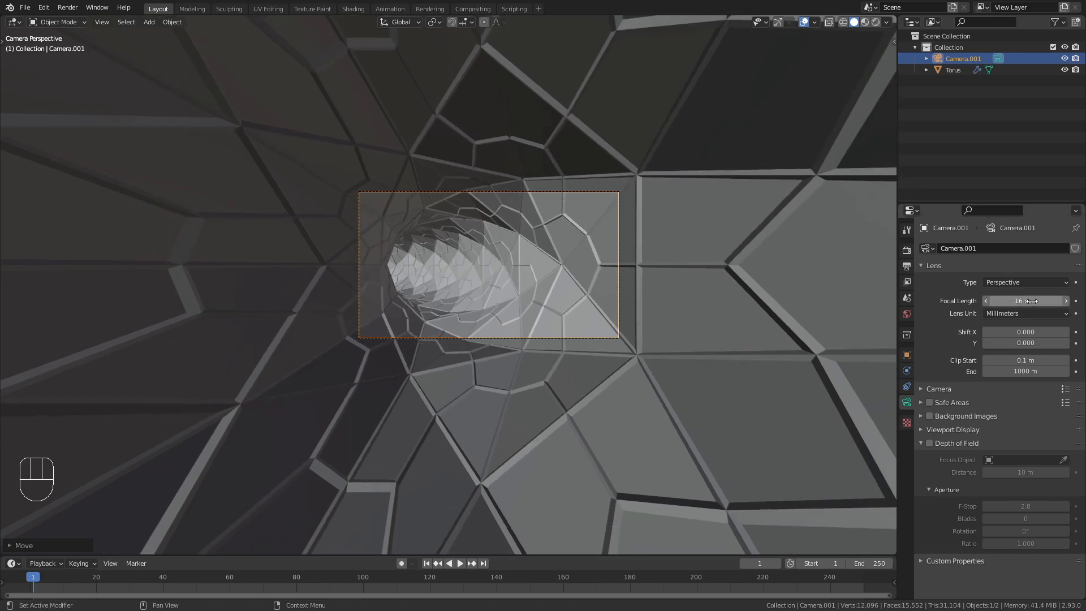
click(988, 302)
scroll(505, 293, up, 4)
shift+middle_drag(520, 285, 514, 285)
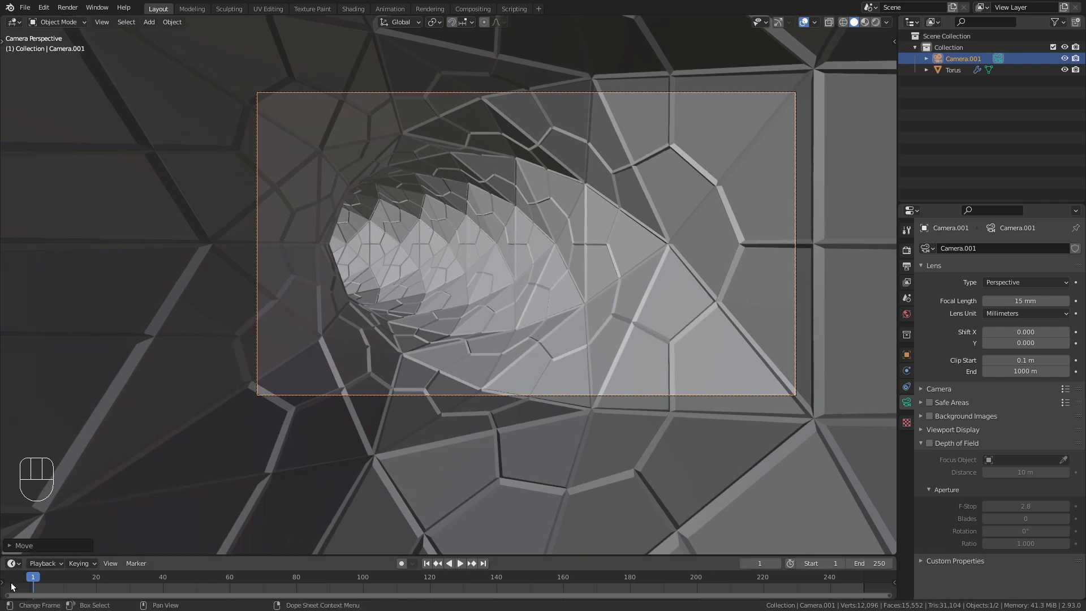
Enlarge the timeline area and scrub through its frames, returning to frame 1
drag(161, 556, 168, 501)
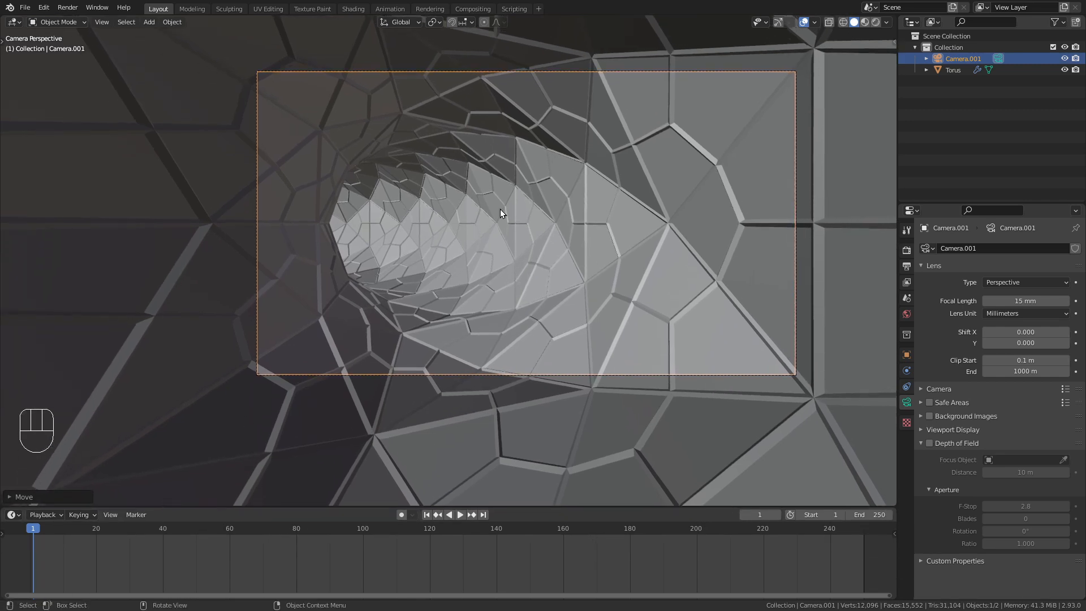
key(space)
key(space)
drag(100, 526, 336, 541)
drag(77, 550, 32, 546)
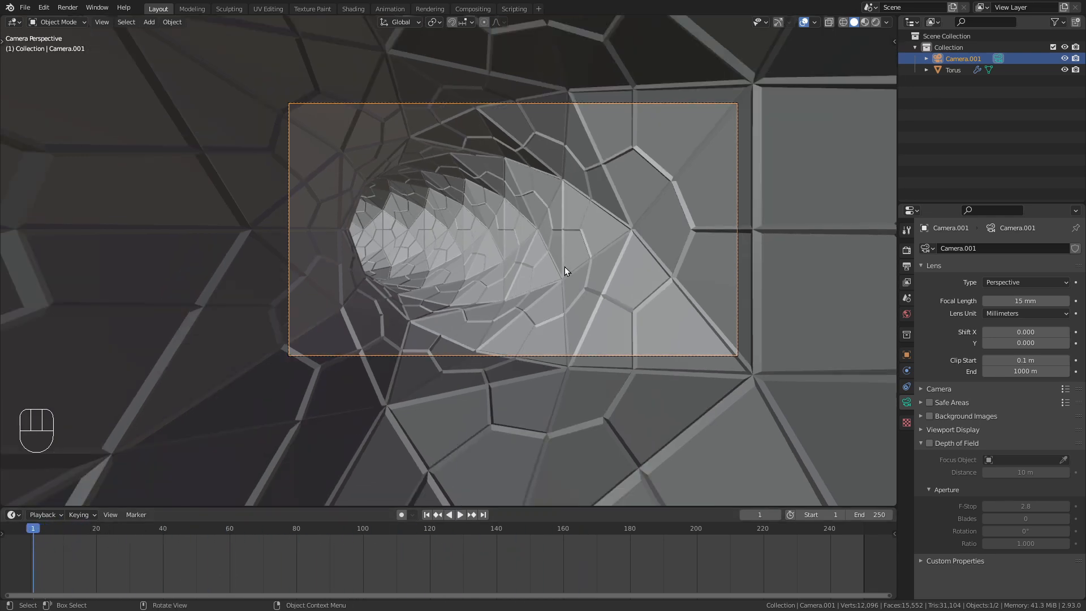
Leave the camera view and select the torus
middle_drag(535, 248, 531, 290)
scroll(514, 260, down, 12)
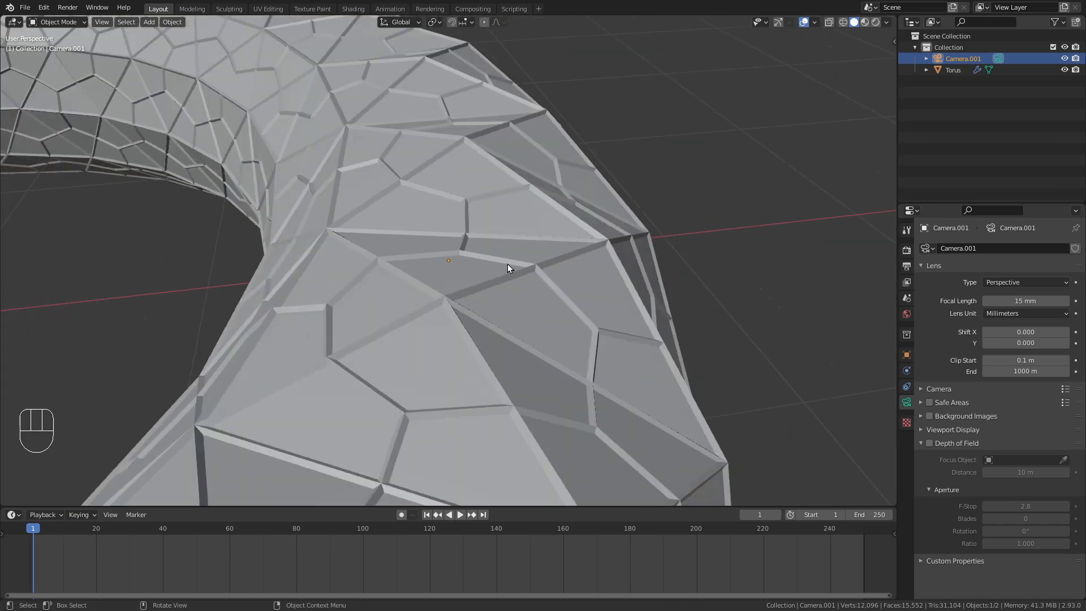
shift+middle_drag(451, 254, 650, 229)
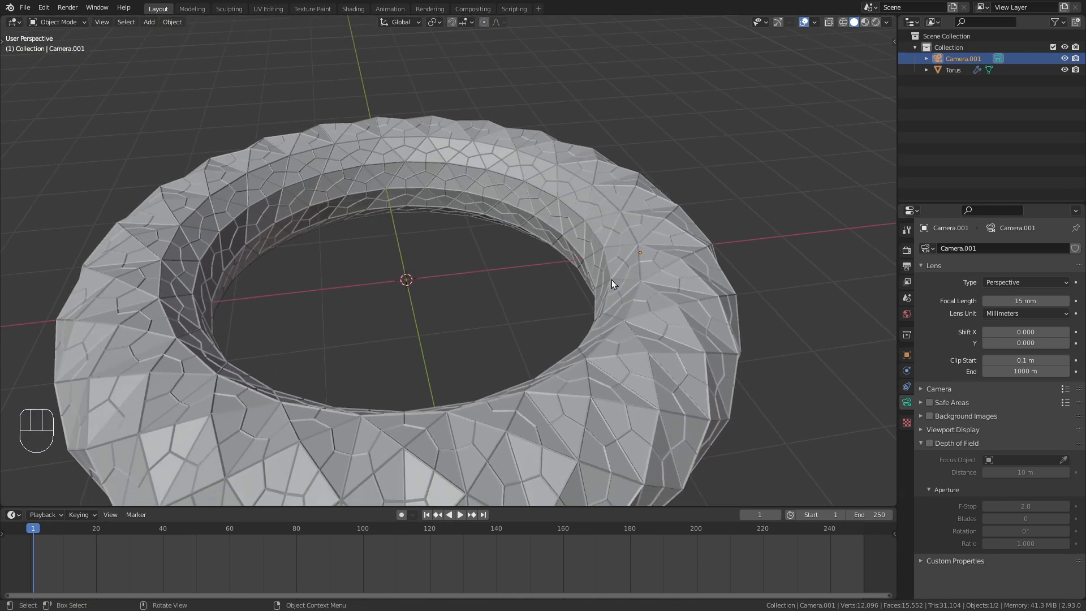
scroll(509, 249, down, 2)
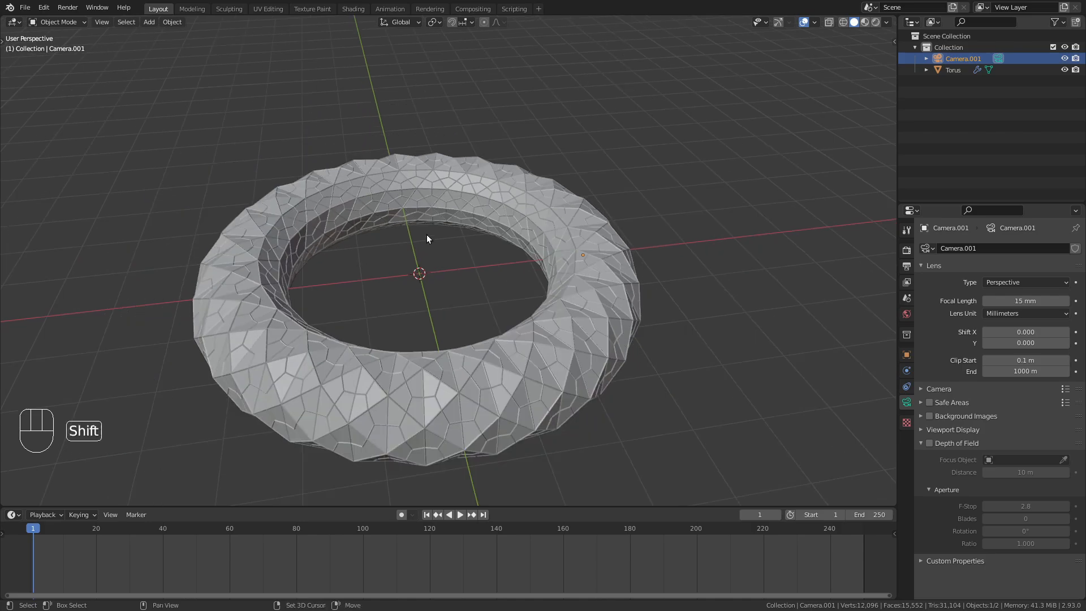
shift+middle_drag(426, 239, 609, 229)
click(589, 190)
middle_drag(509, 197, 490, 240)
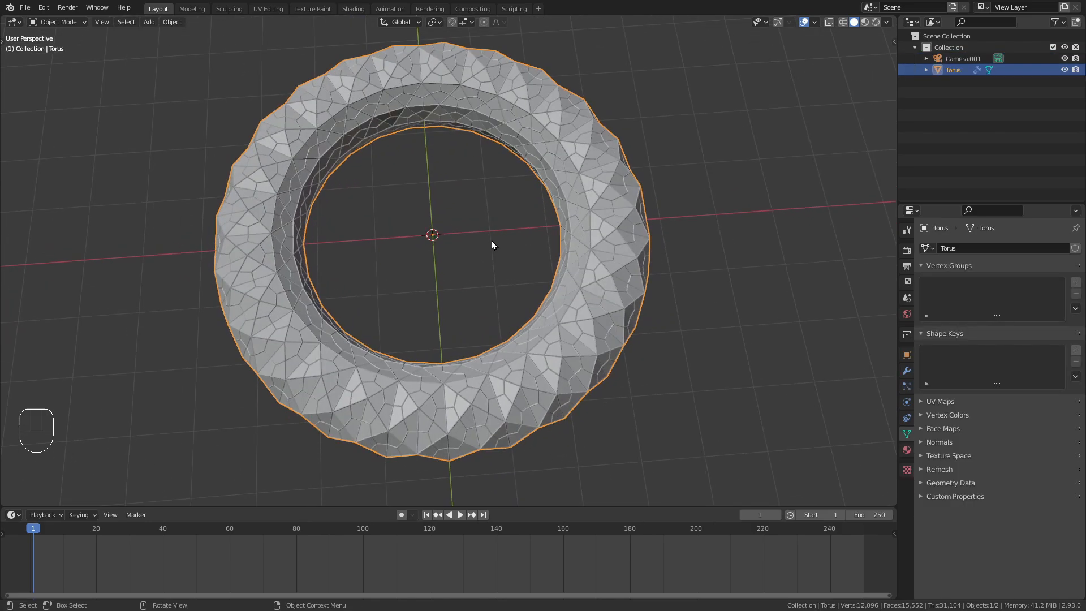
key(r)
key(z)
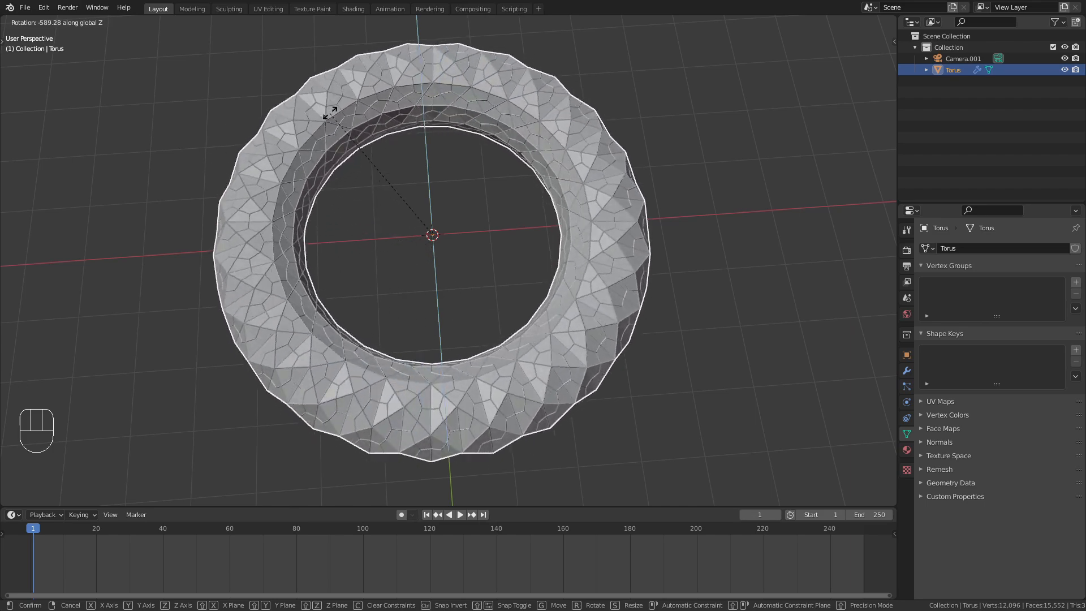
click(636, 291)
Set the animation's end frame to 350 and fit the whole frame range in an enlarged timeline
shift+middle_drag(519, 232, 472, 291)
drag(536, 507, 538, 464)
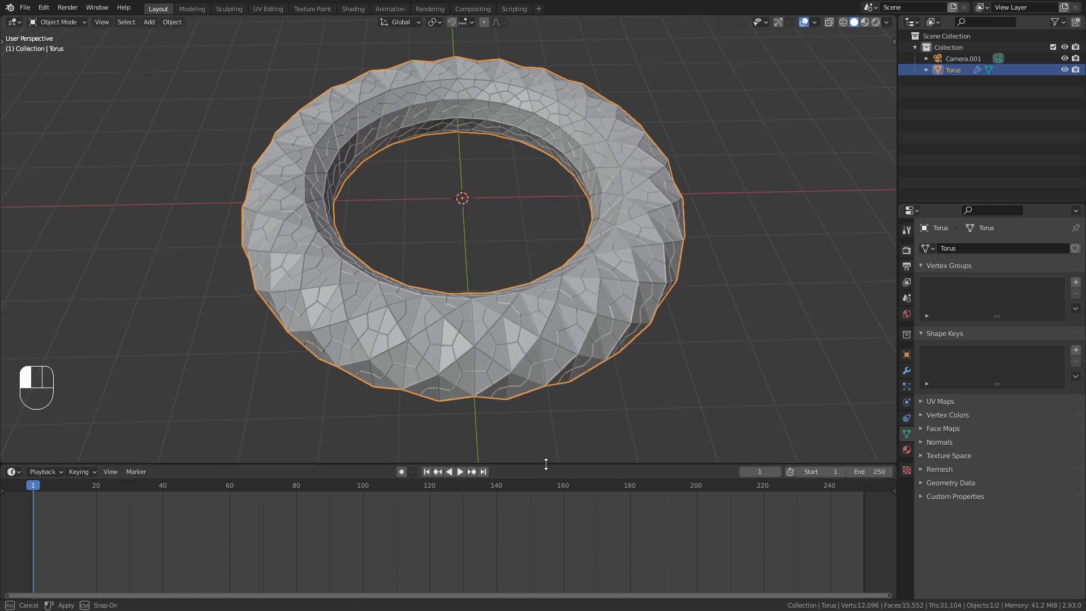
click(871, 469)
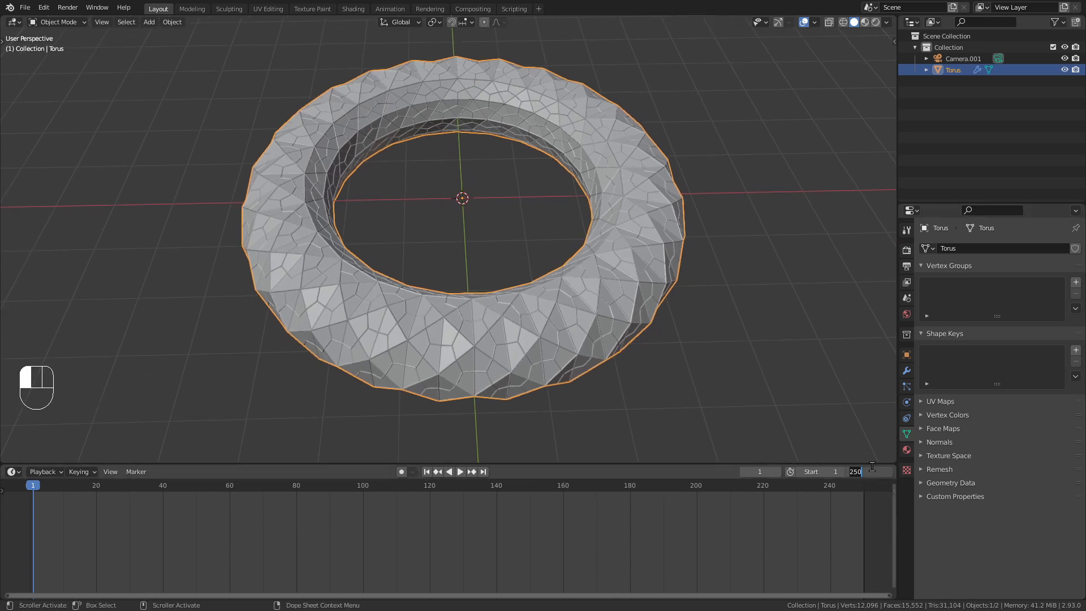
text(350)
key(Return)
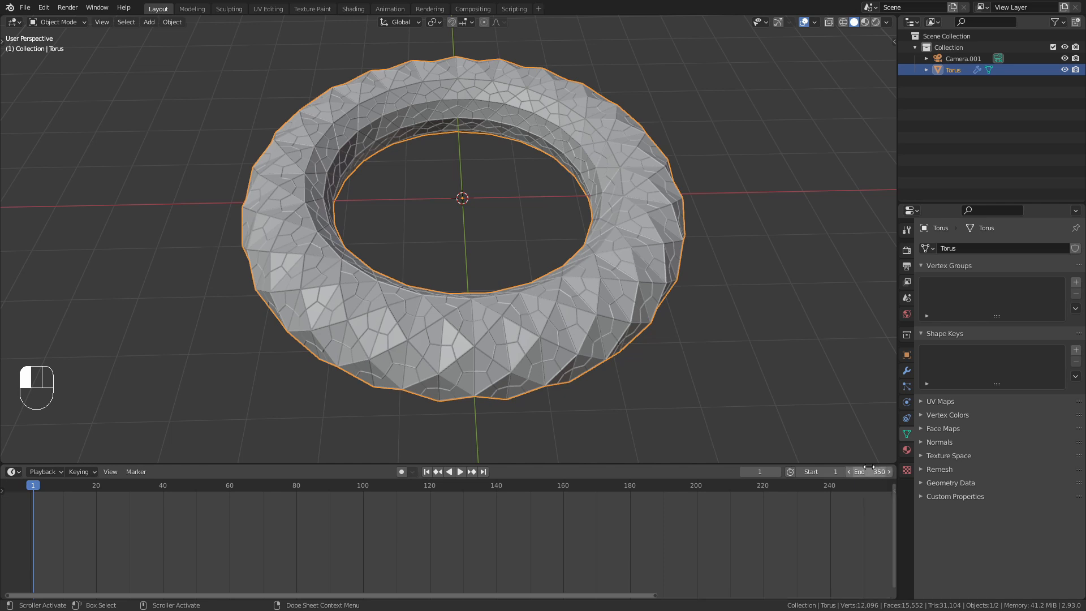
scroll(670, 534, down, 8)
middle_drag(669, 534, 544, 533)
scroll(544, 534, up, 3)
mouse_move(447, 553)
middle_down()
mouse_move(484, 540)
mouse_move(496, 552)
middle_up()
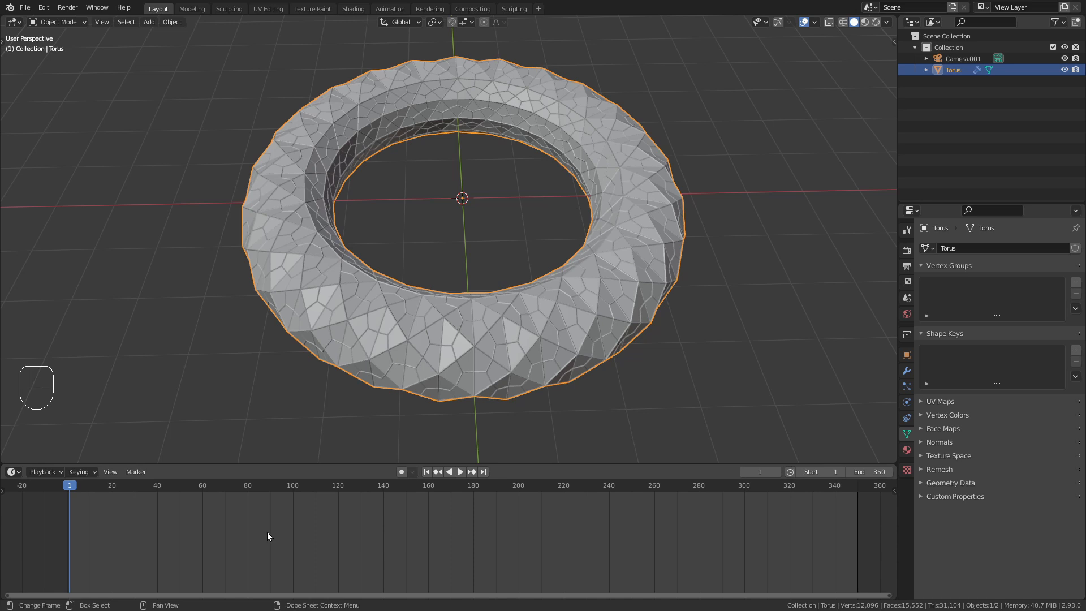
Keyframe the torus's Z rotation at 0° on frame 0 and at -360° on frame 350
key(Left)
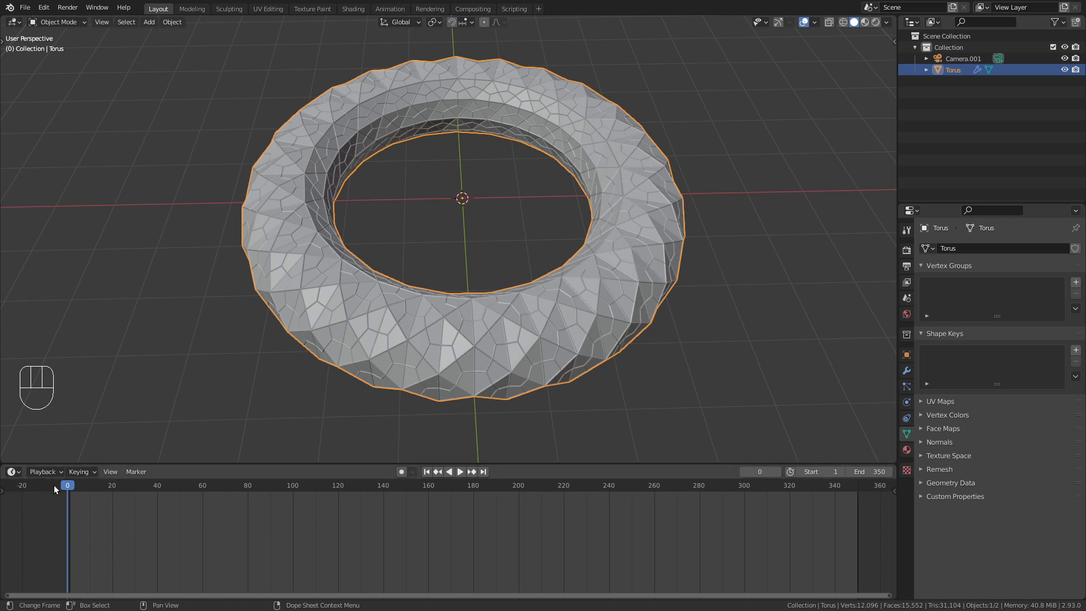
shift+middle_drag(581, 282, 572, 283)
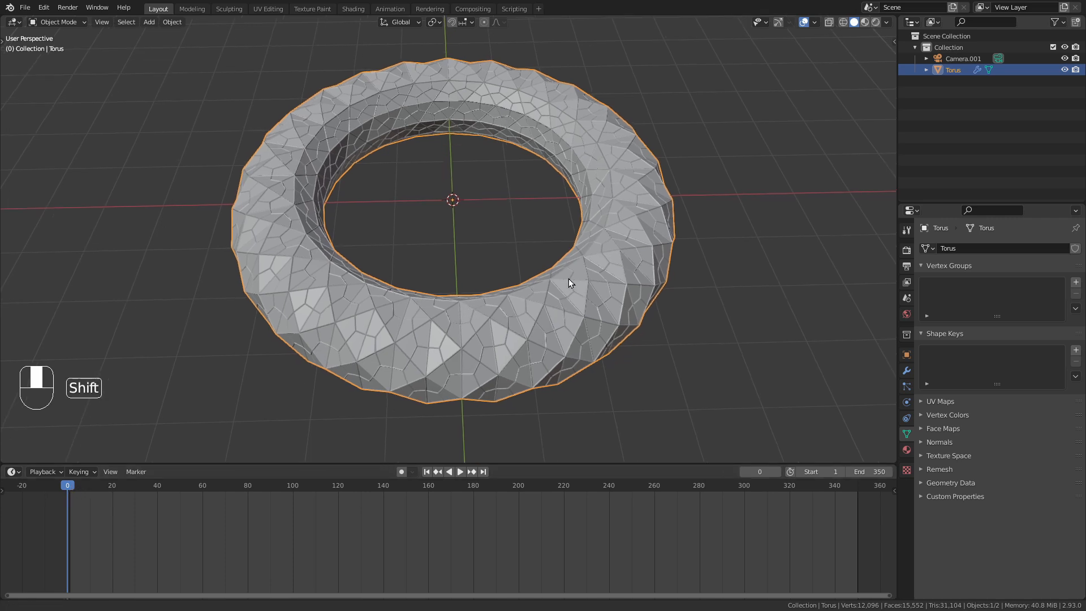
click(907, 355)
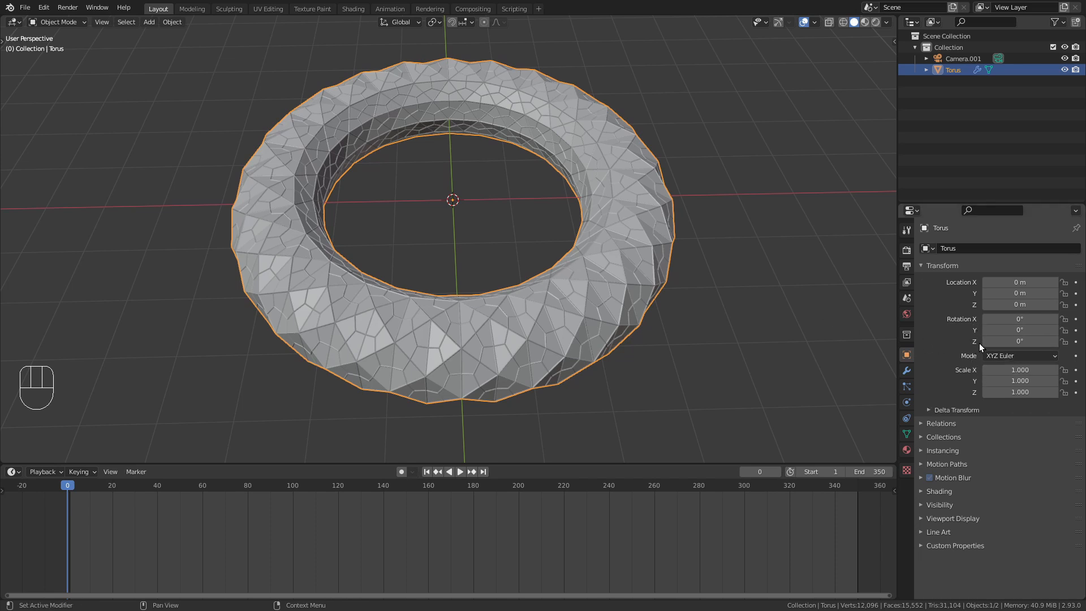
click(1076, 342)
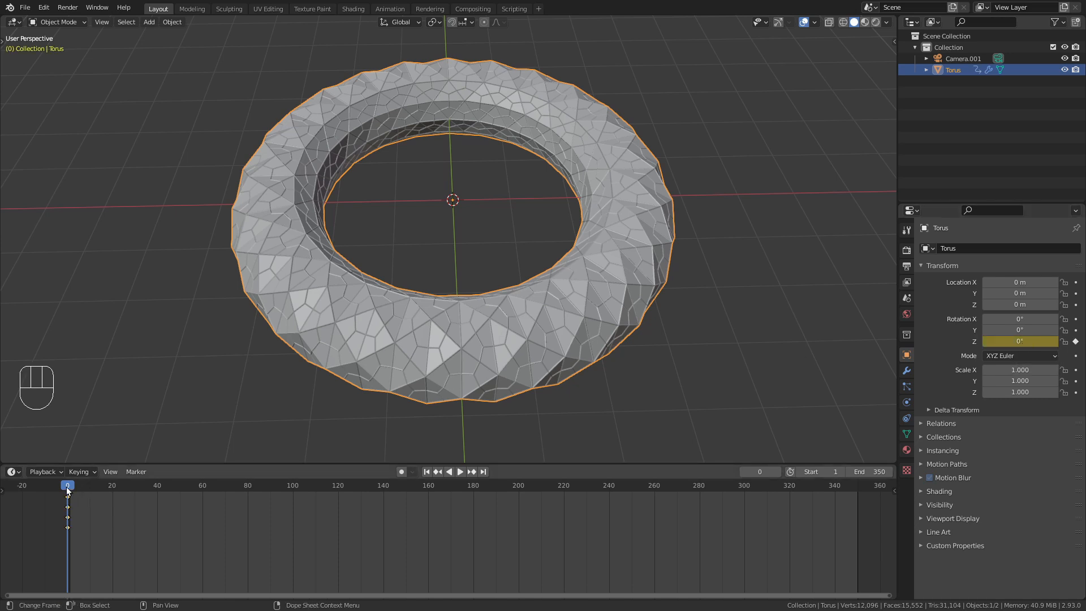
drag(870, 493, 857, 493)
click(1025, 342)
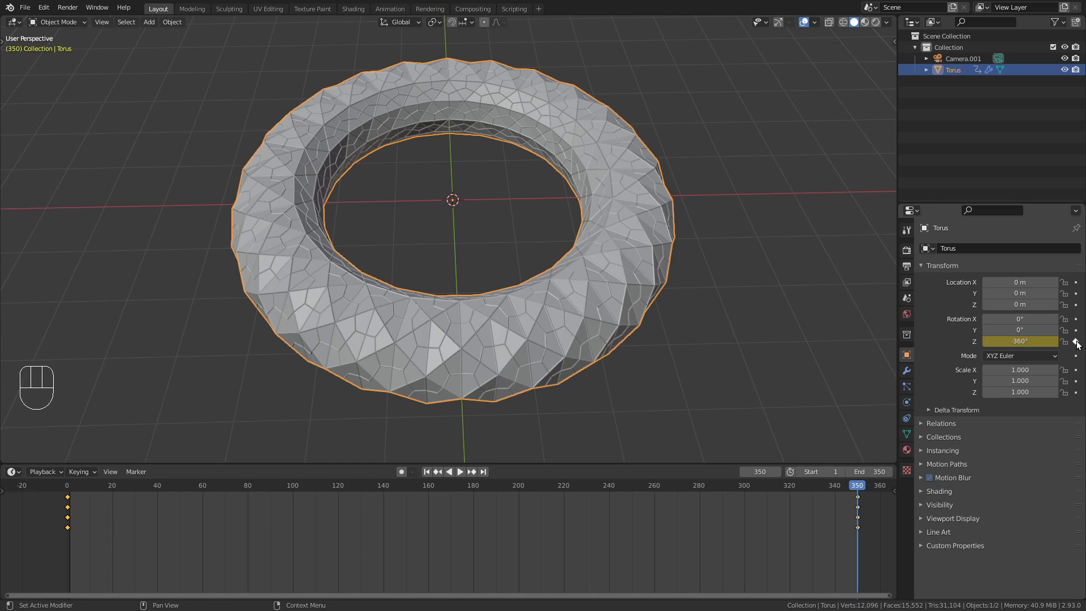
Play the torus rotation from frame 0 and again across the loop point to examine its speed
drag(858, 488, 67, 496)
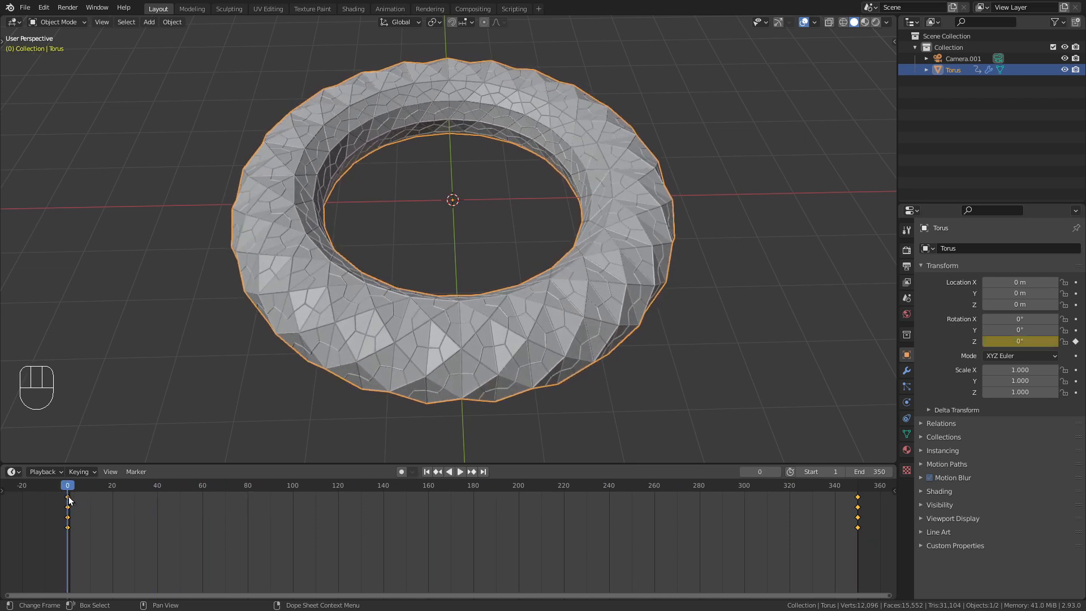
key(space)
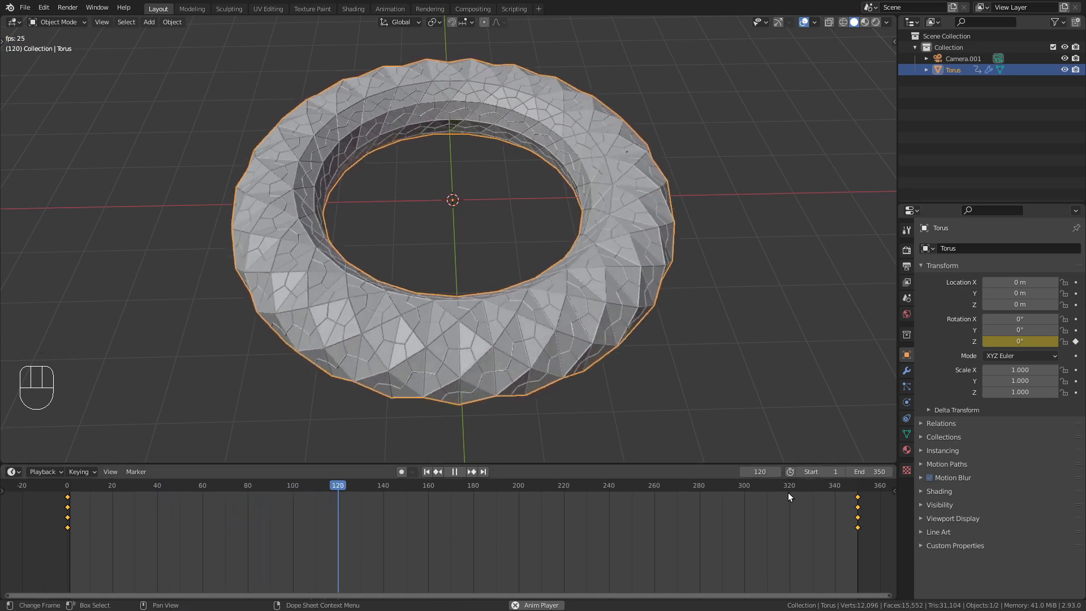
click(789, 495)
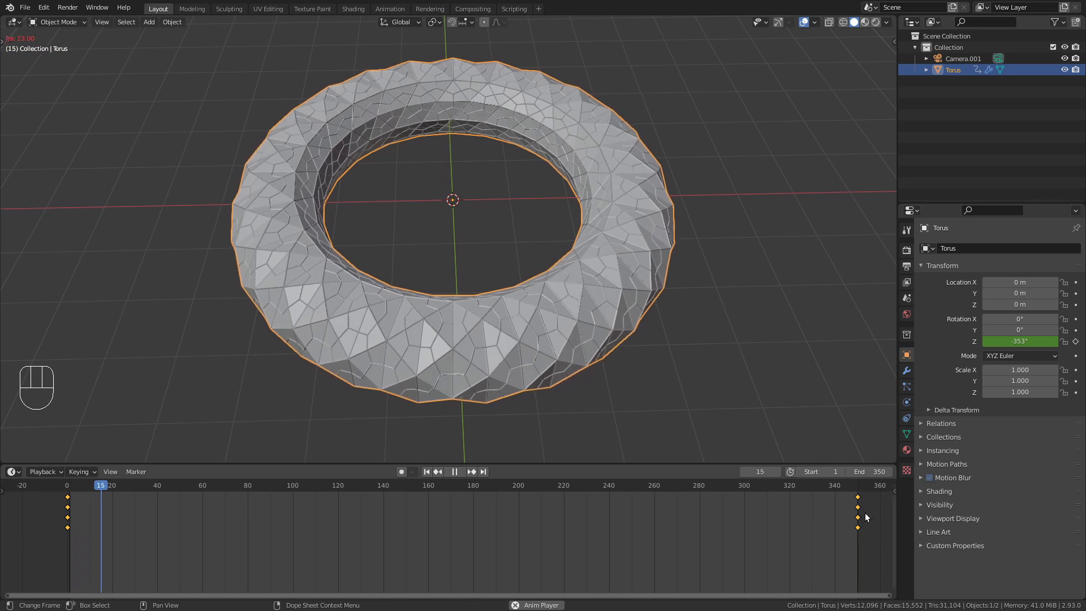
key(space)
click(813, 491)
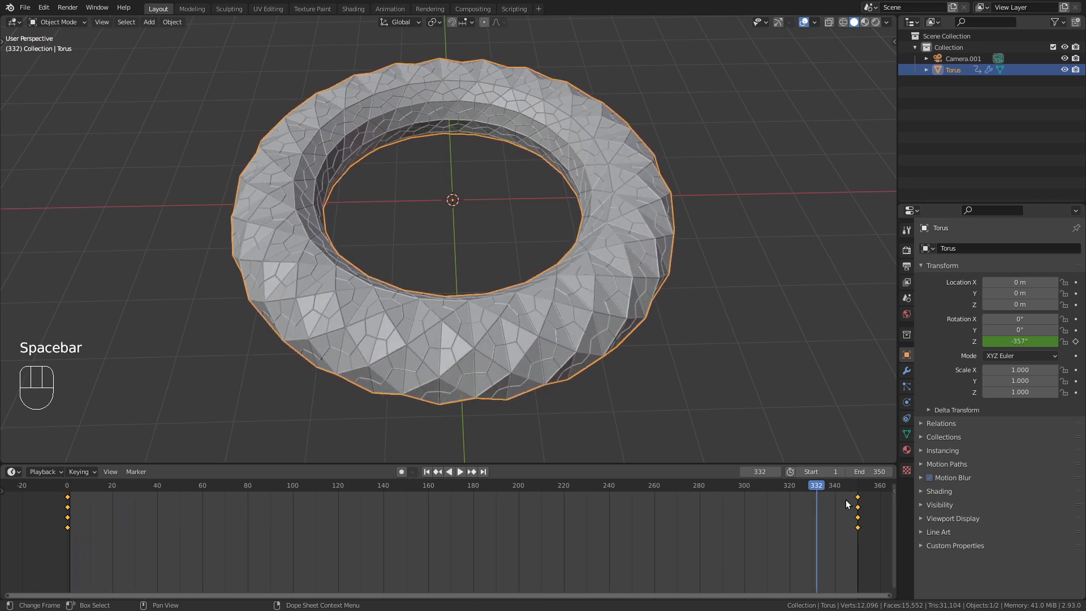
key(space)
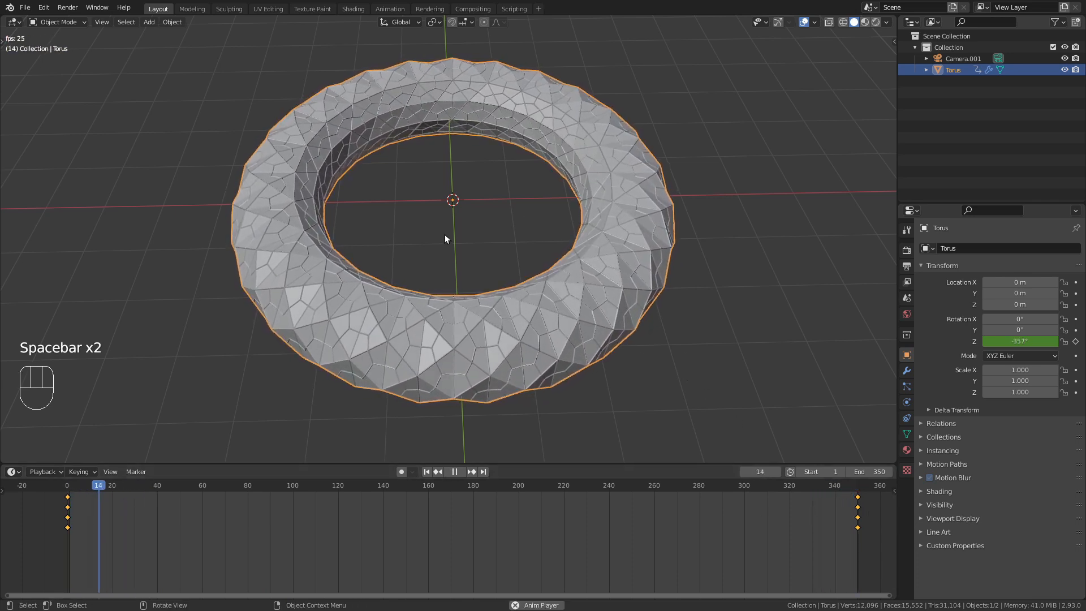
key(space)
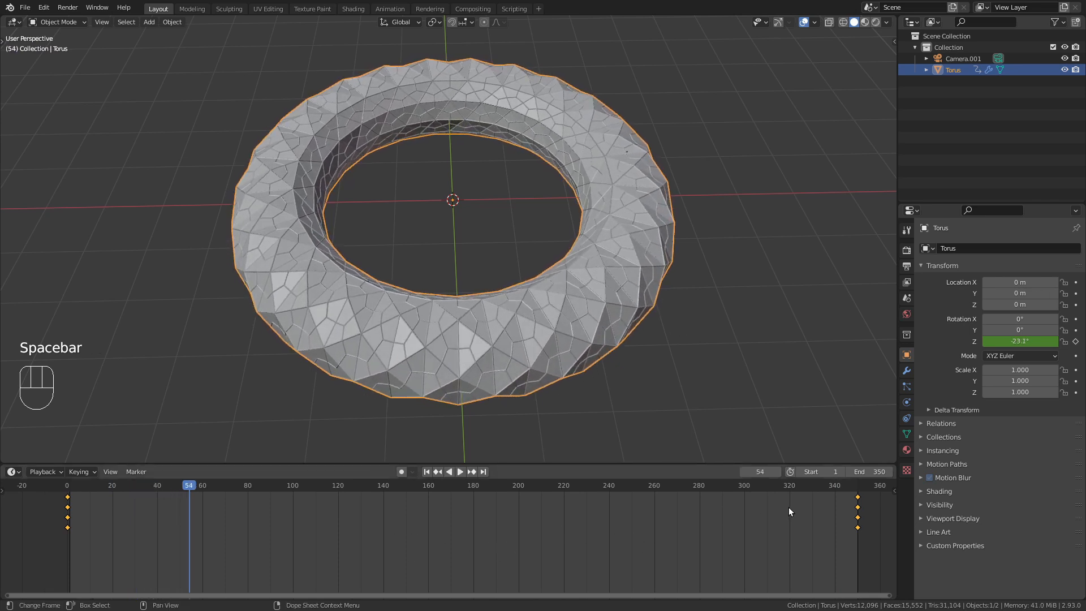
Set the torus rotation keyframes to Linear interpolation and play the animation from the start
key(t)
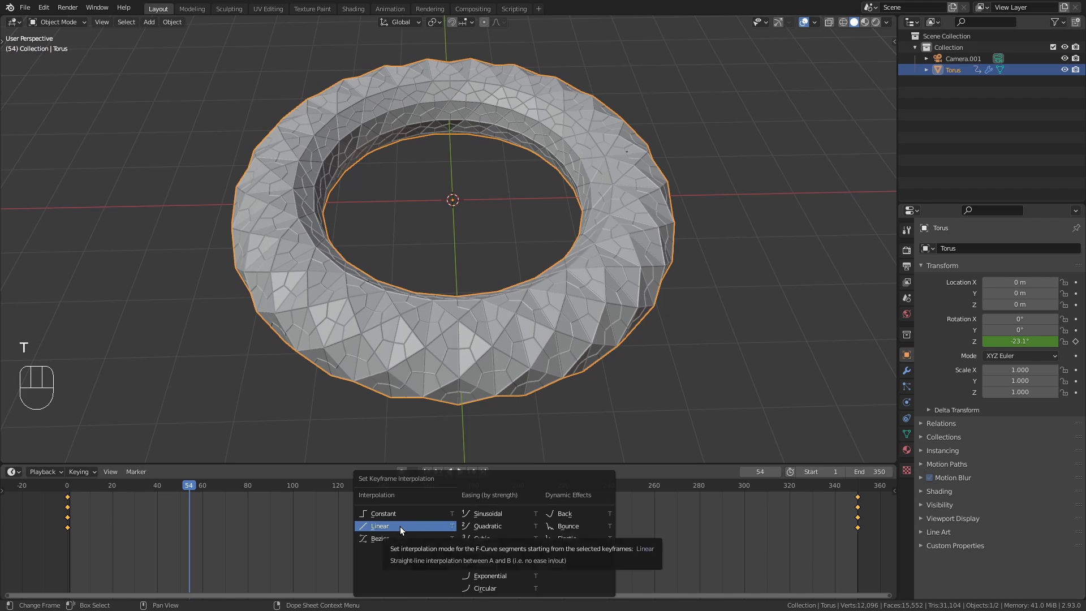
click(399, 526)
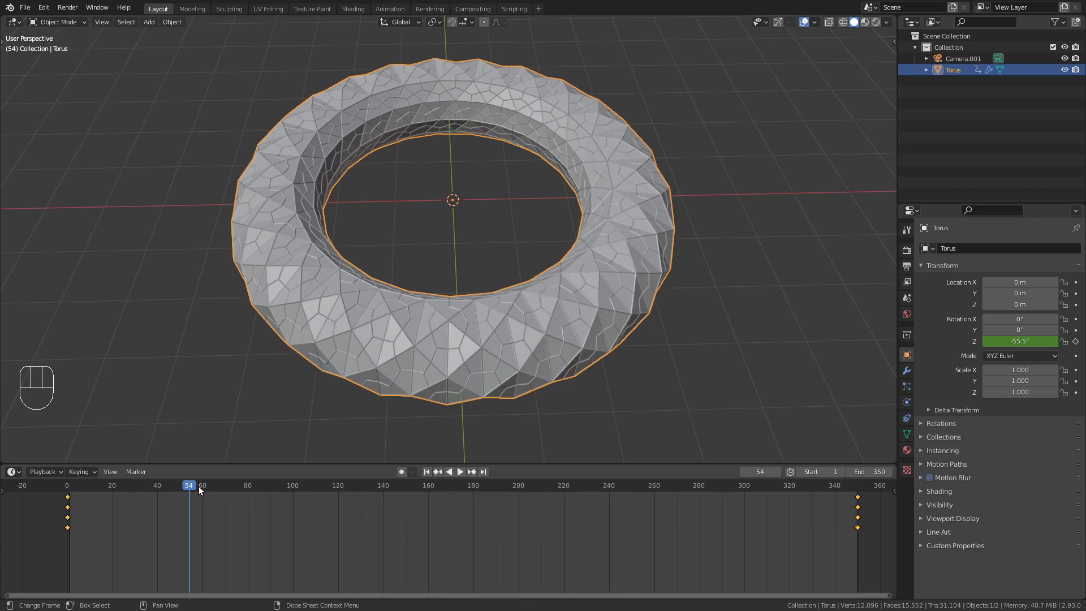
drag(194, 485, 70, 486)
key(space)
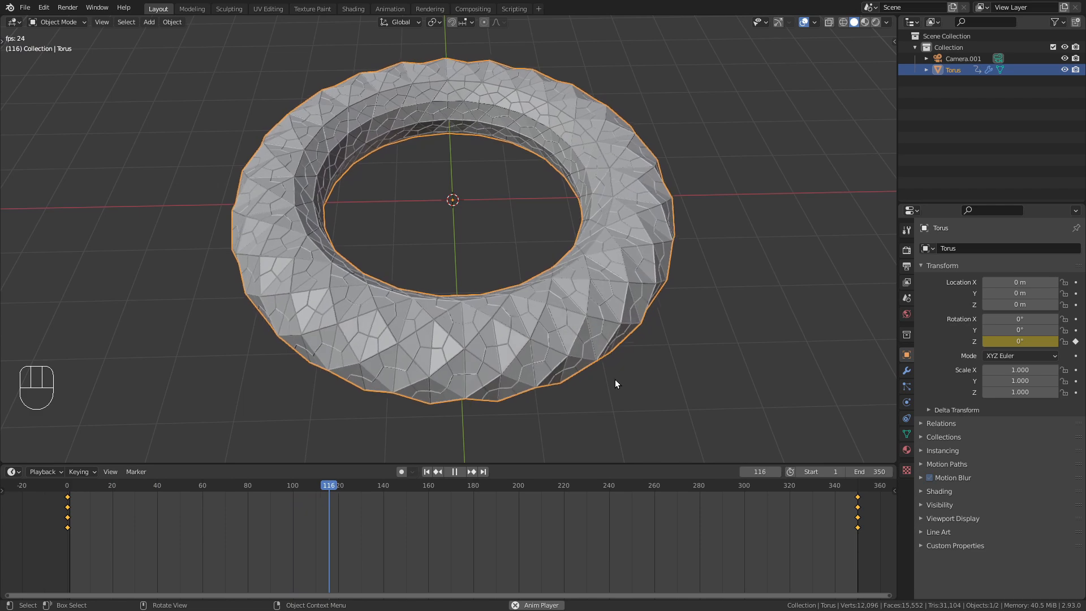
key(space)
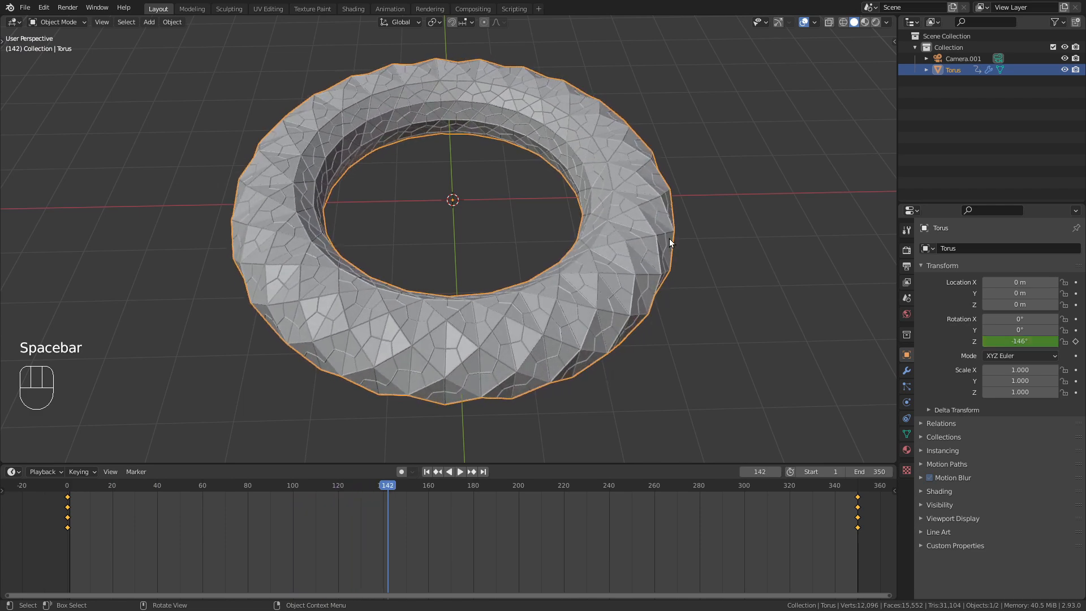
Play the animation through the camera to examine the motion inside the tunnel, and return to an outside view of the torus
key(KP_0)
scroll(508, 207, up, 5)
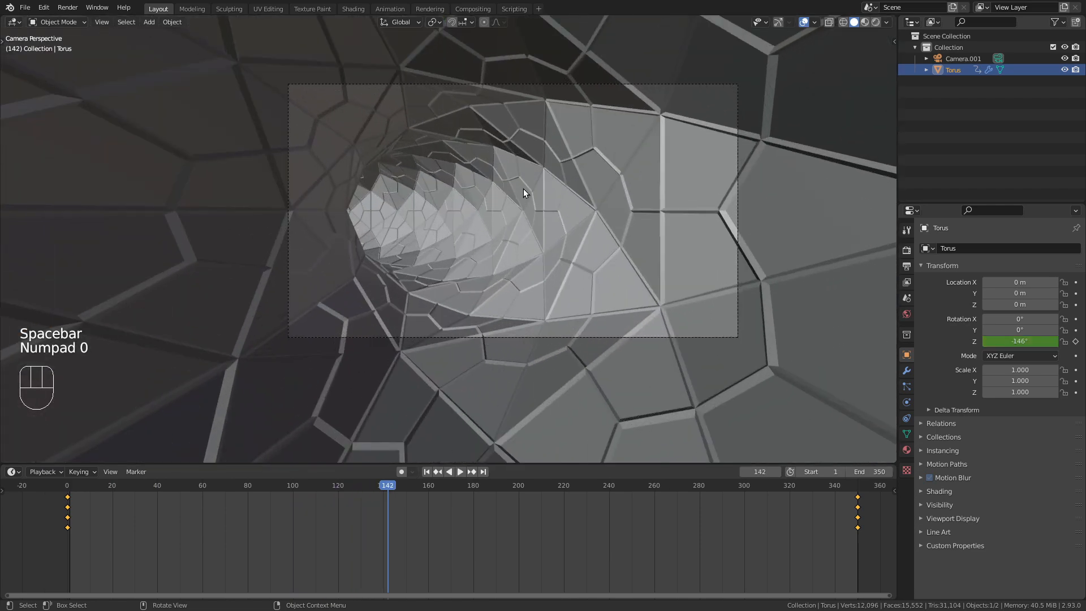
key(space)
shift+middle_drag(497, 182, 473, 213)
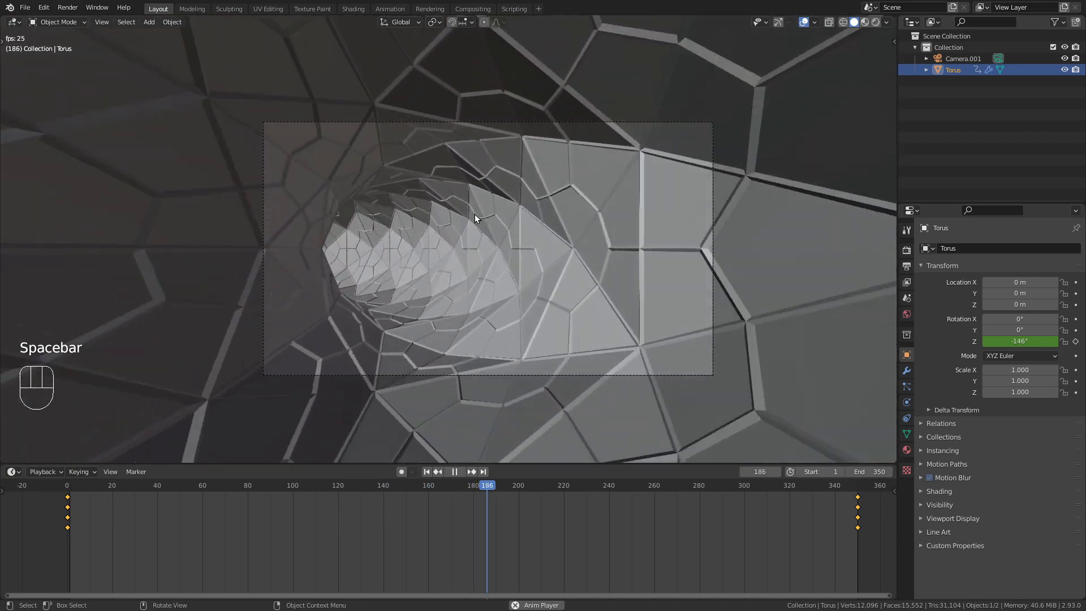
key(Home)
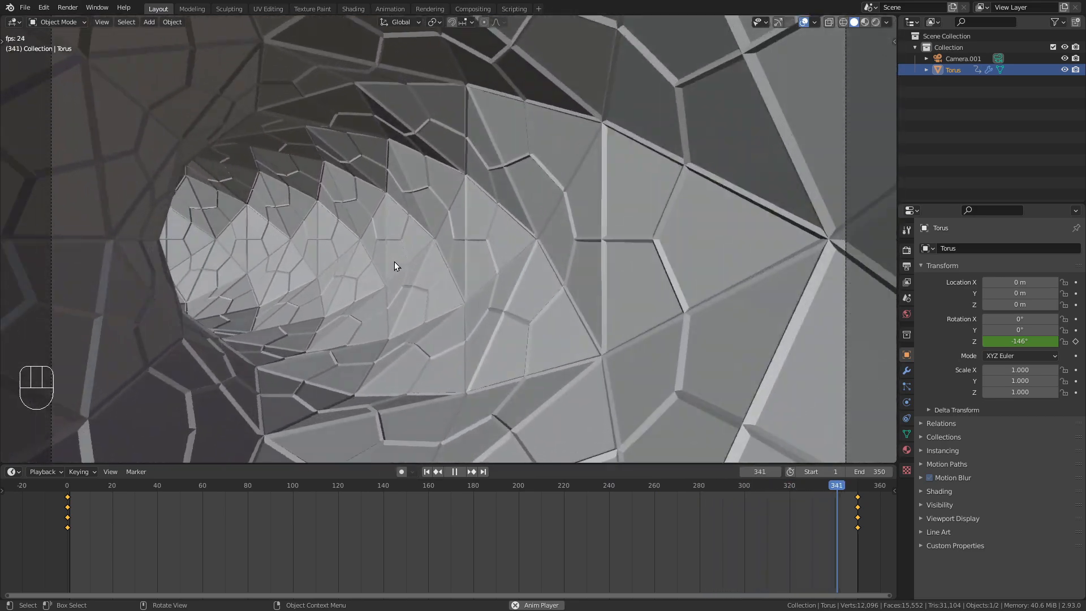
key(space)
middle_drag(405, 260, 531, 165)
scroll(416, 239, down, 5)
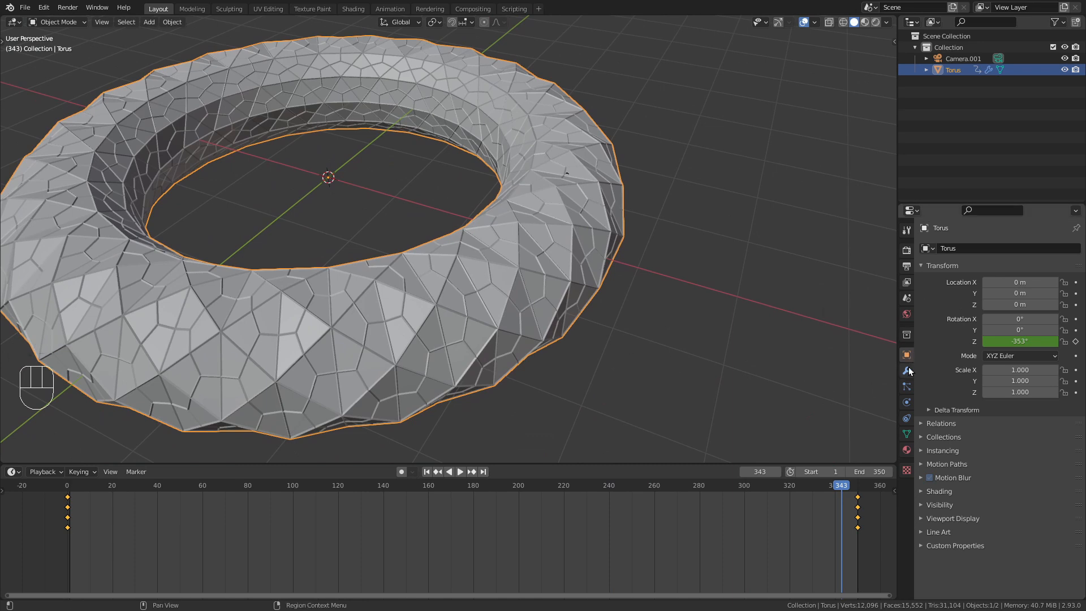
Add a Displace modifier to the torus and place it between the Decimate and Triangulate modifiers
click(907, 370)
click(923, 294)
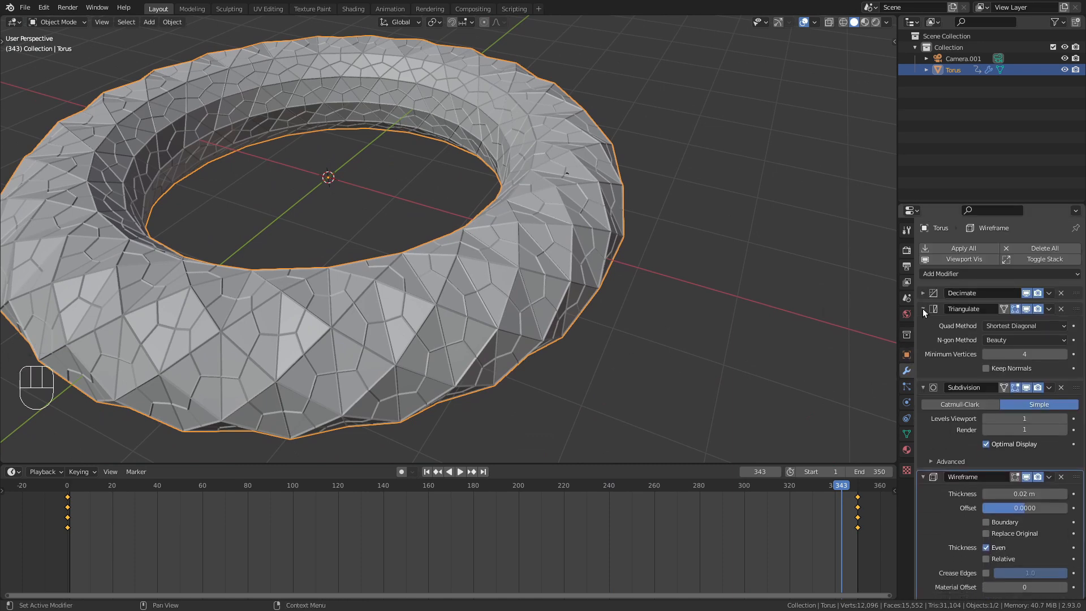
click(923, 309)
click(923, 325)
click(924, 341)
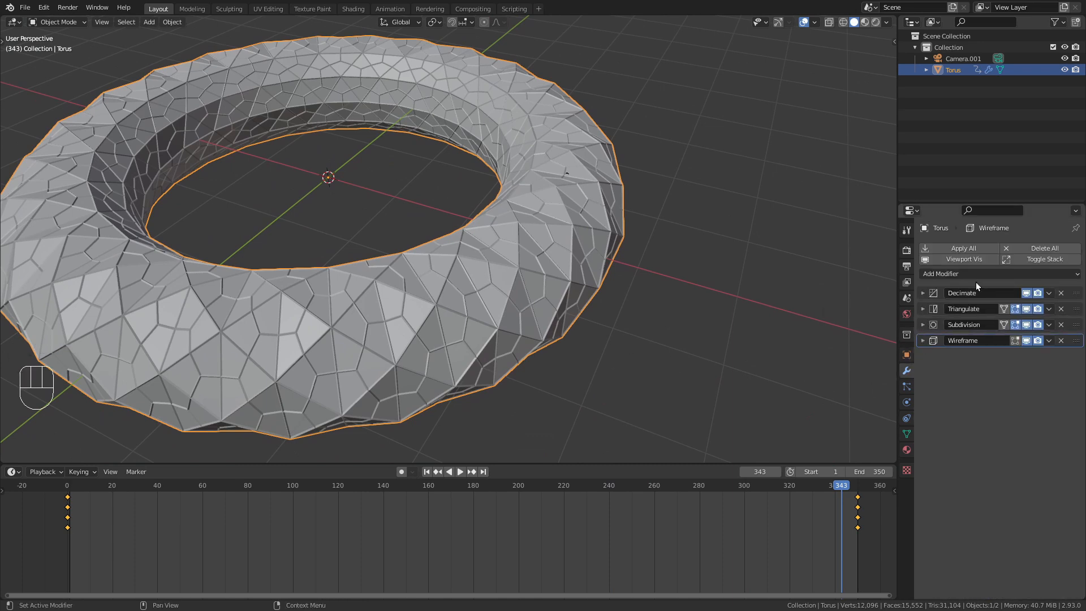
click(968, 271)
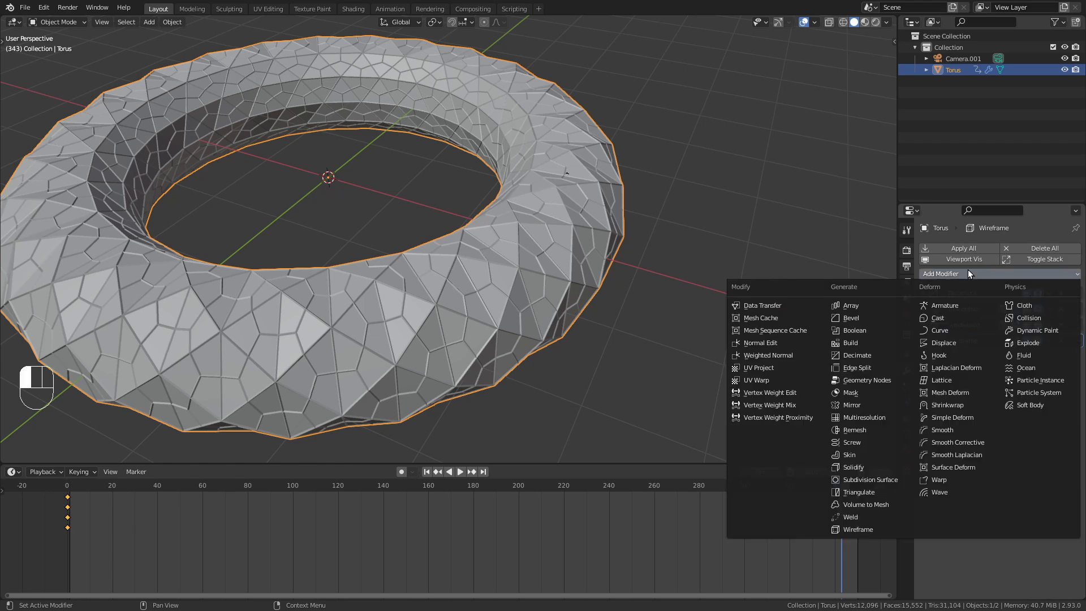
click(961, 341)
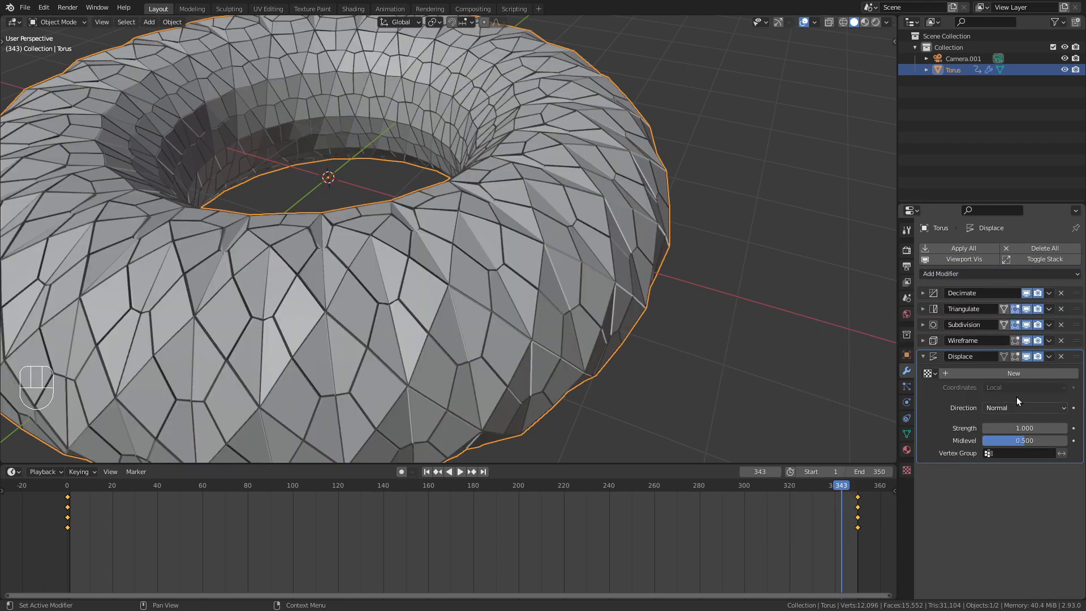
drag(1069, 363, 932, 308)
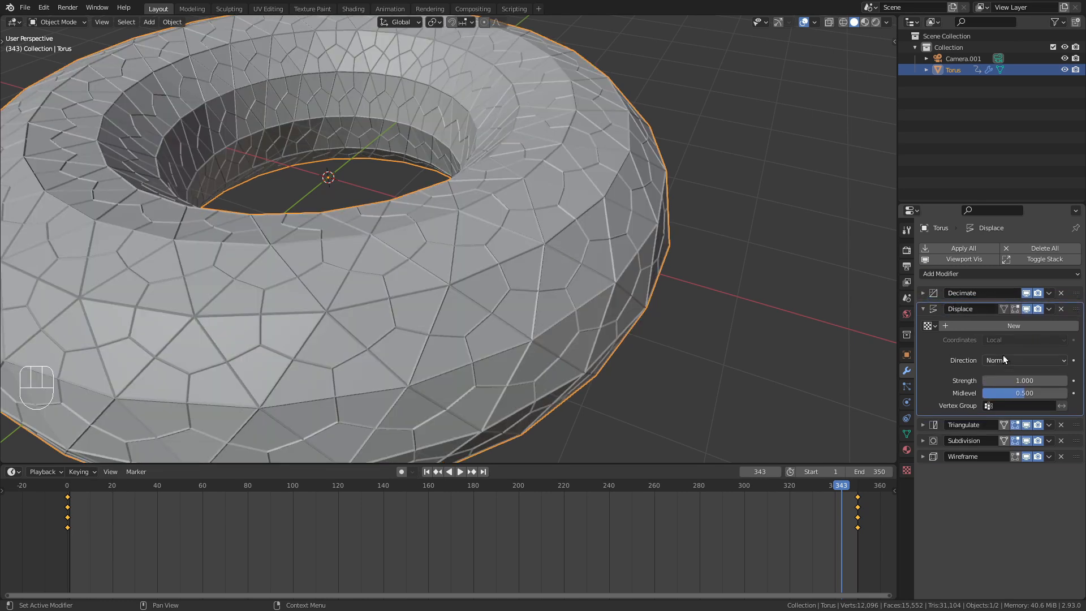
Give the Displace modifier a new Clouds texture and set the texture's depth to 1
click(1005, 326)
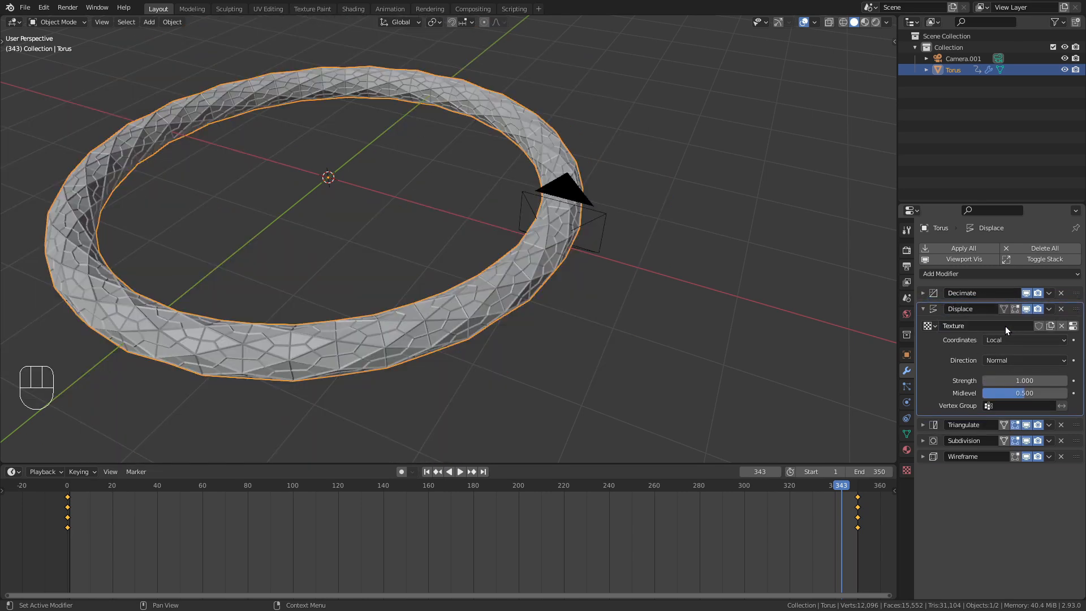
click(1073, 326)
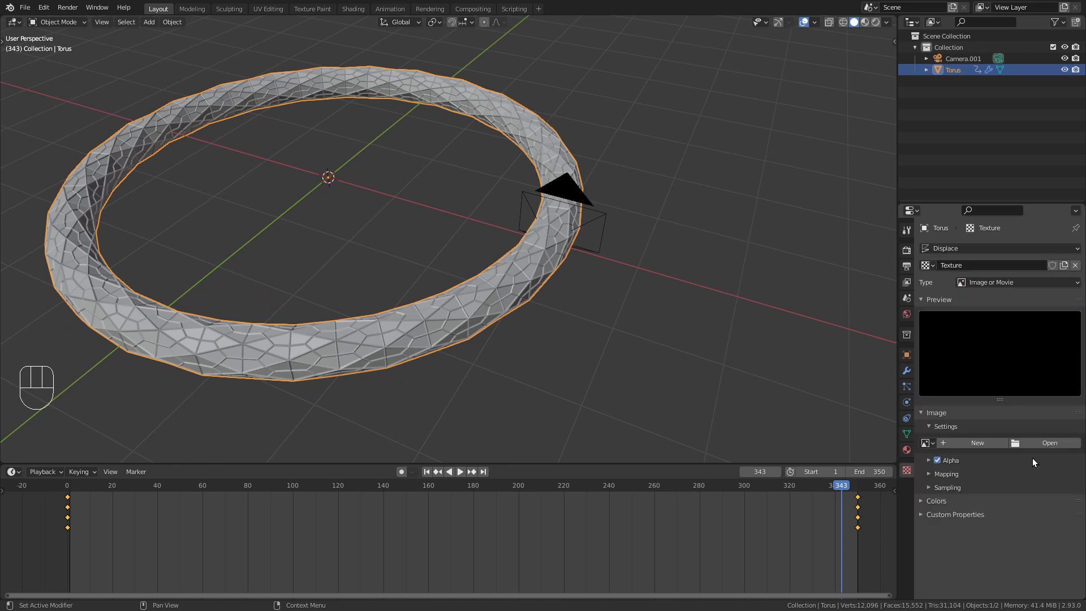
click(989, 281)
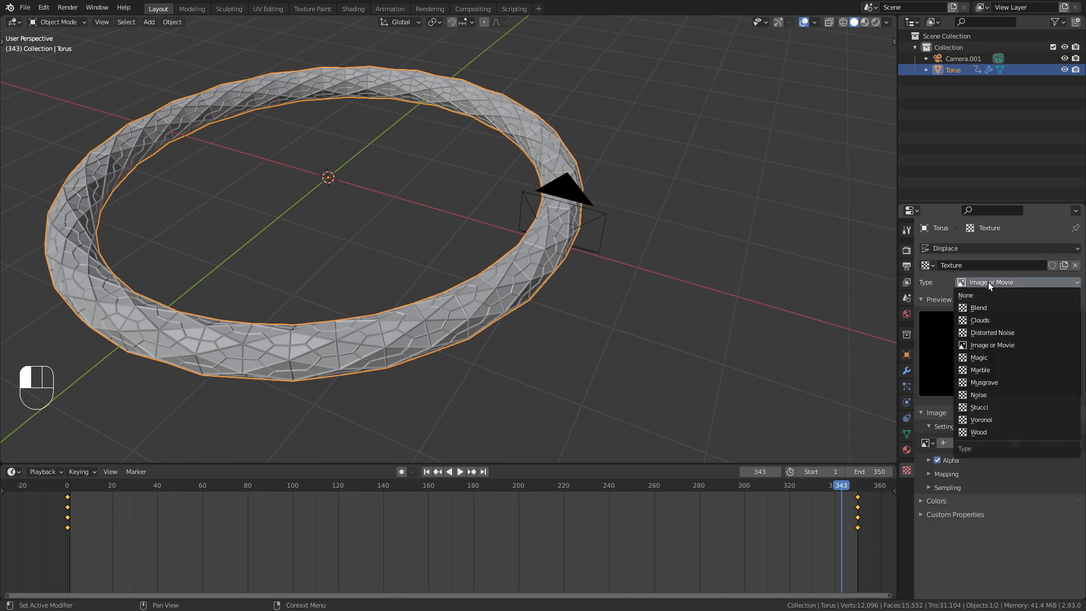
click(991, 320)
shift+middle_drag(673, 248, 690, 239)
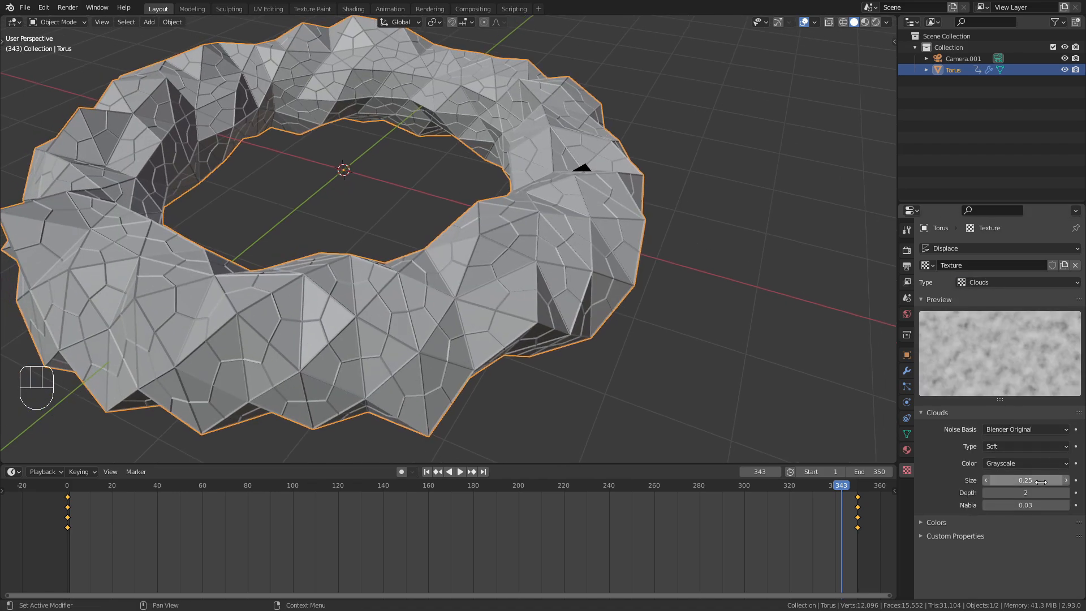
mouse_move(1025, 479)
mouse_down()
mouse_move(1000, 480)
mouse_move(1038, 480)
mouse_up()
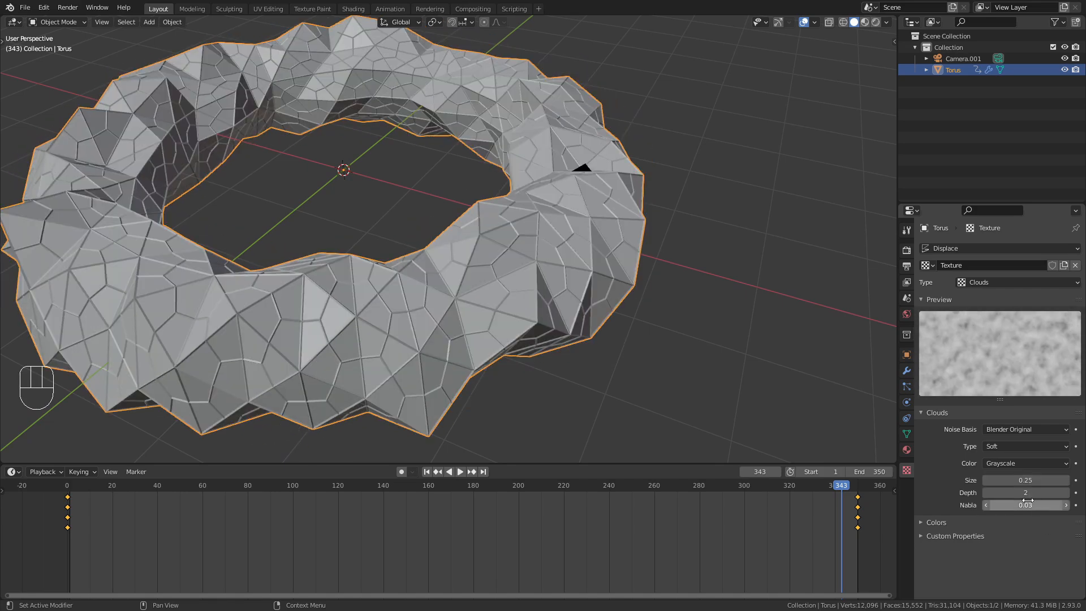
click(987, 493)
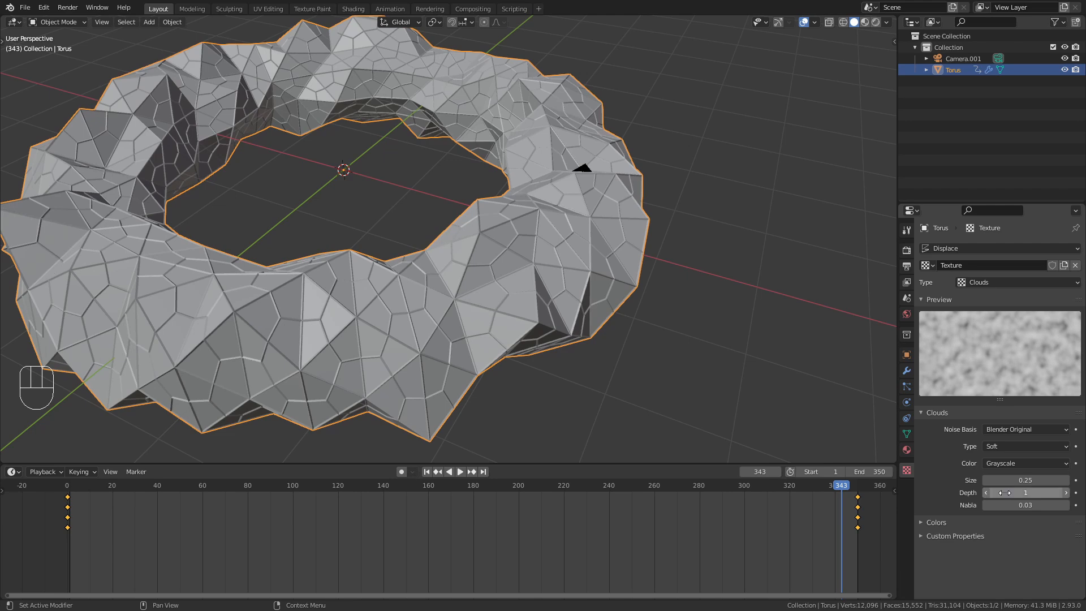
Set the strength of the torus's Displace modifier to 1.5
click(907, 372)
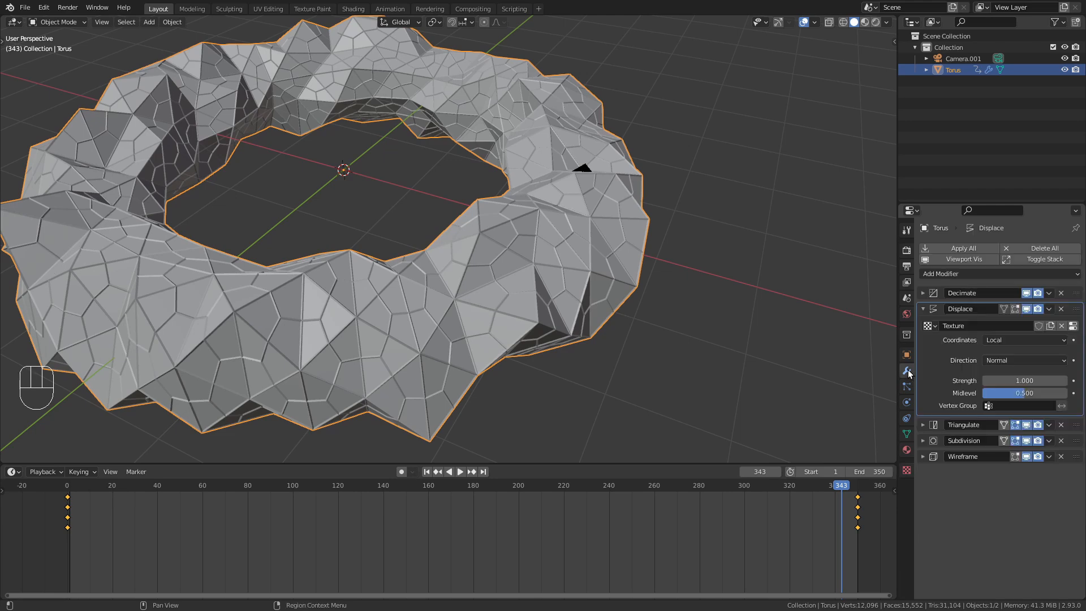
drag(1022, 381, 1023, 380)
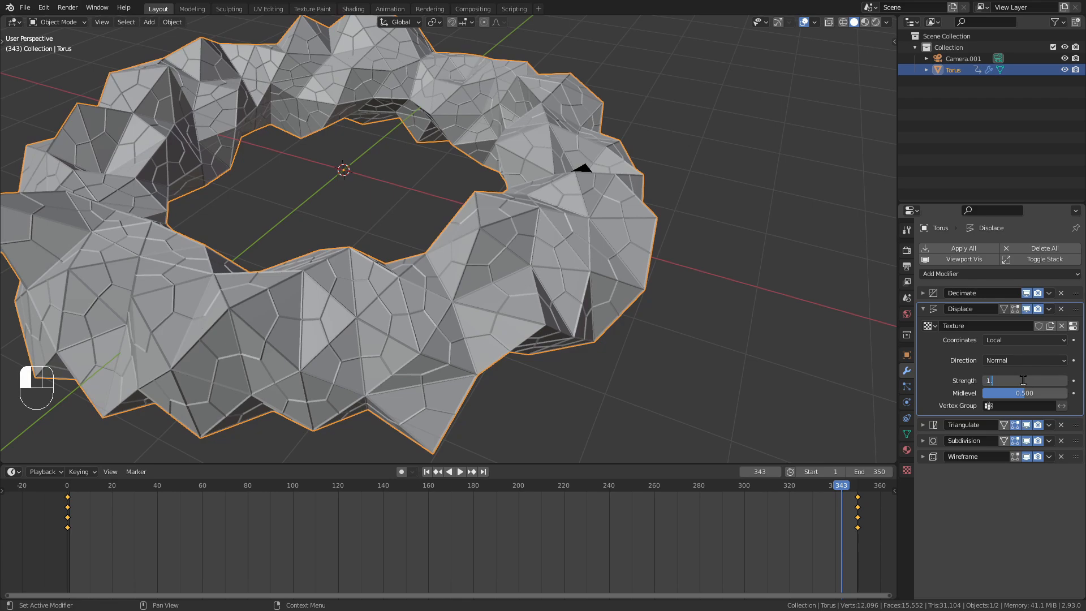
text(1.5)
key(Return)
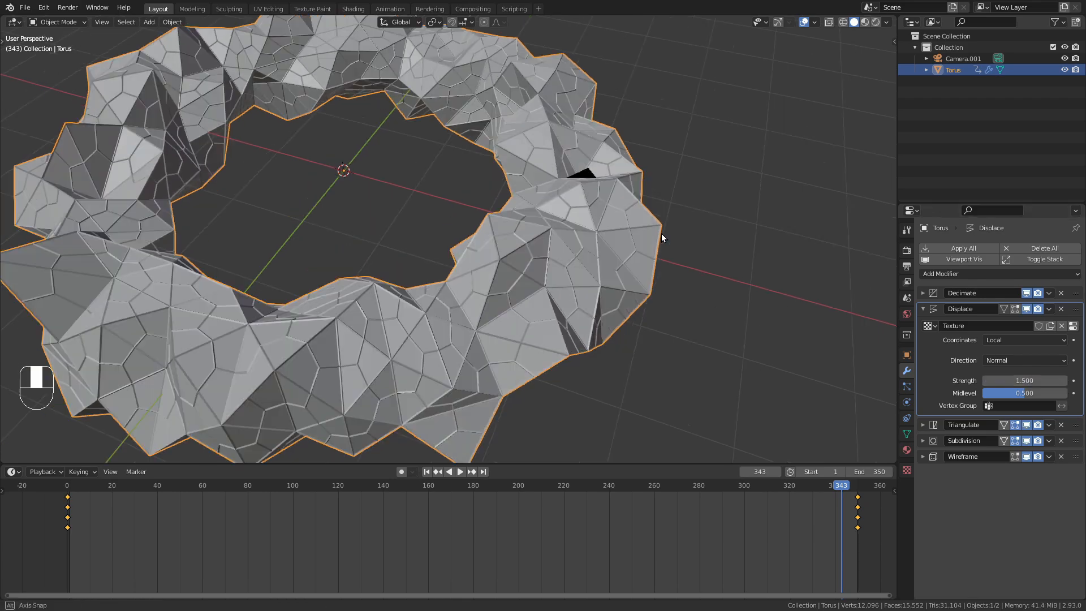
Play the animation through the camera, trying a Displace midlevel of 0.6 before setting it to 0.55, and stop playback
key(KP_0)
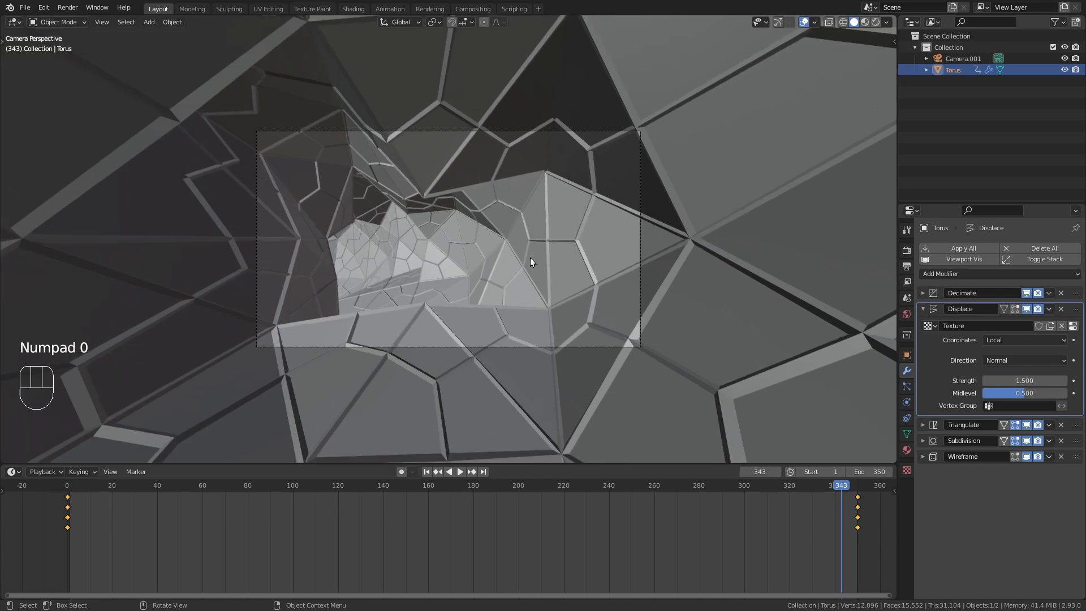
key(space)
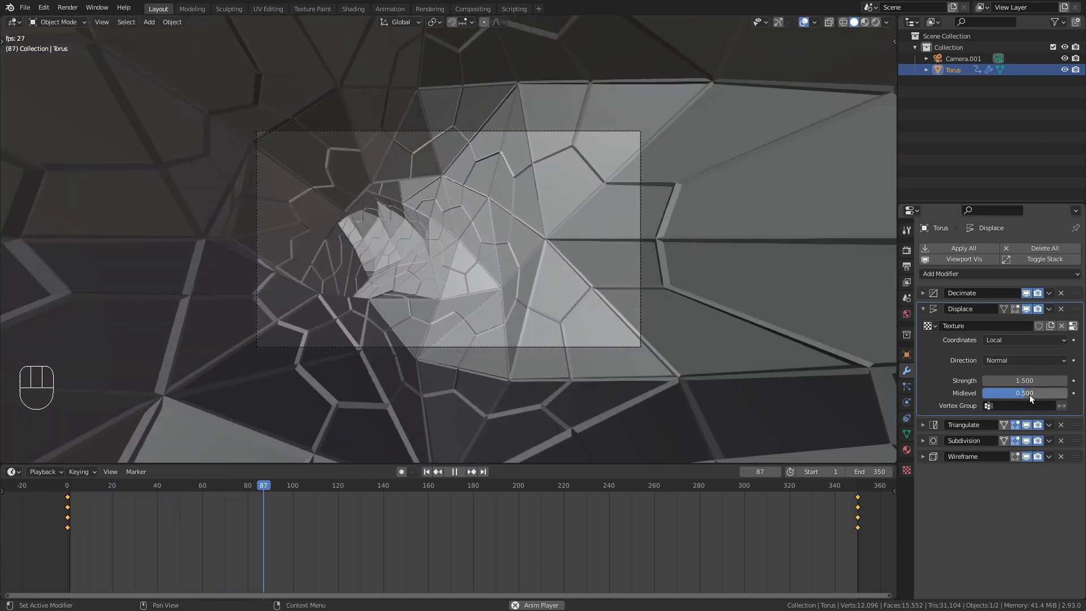
click(1029, 393)
key(BackSpace)
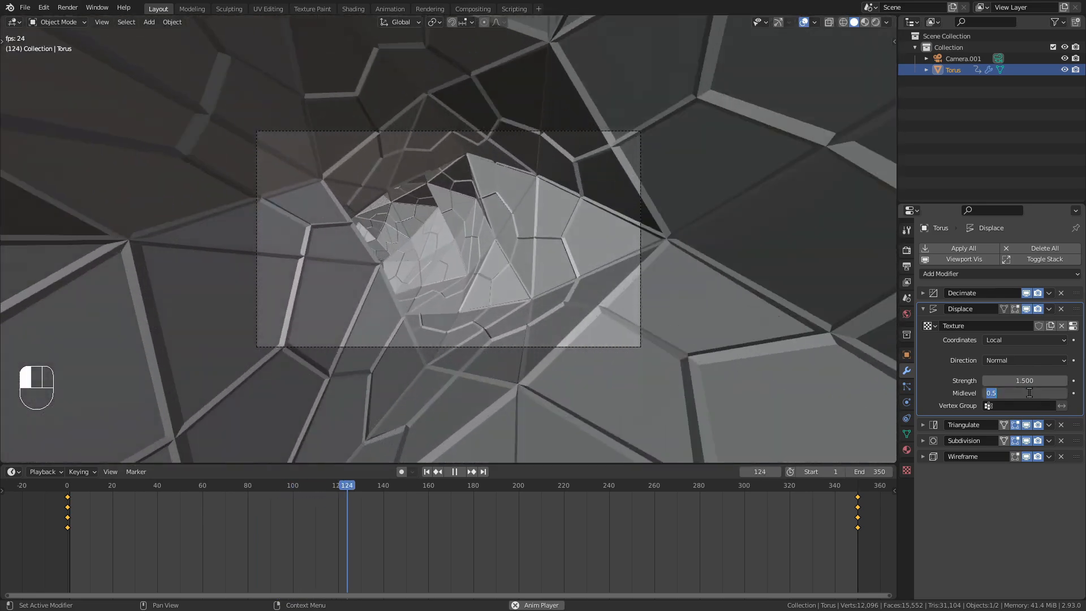
text(0.6)
key(Return)
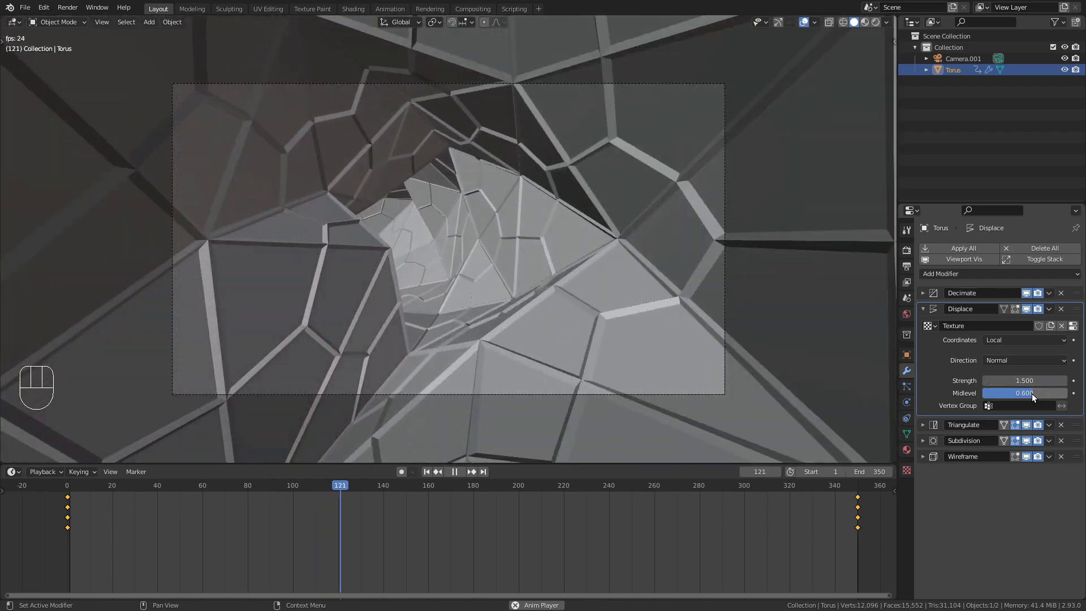
click(1032, 393)
text(.55)
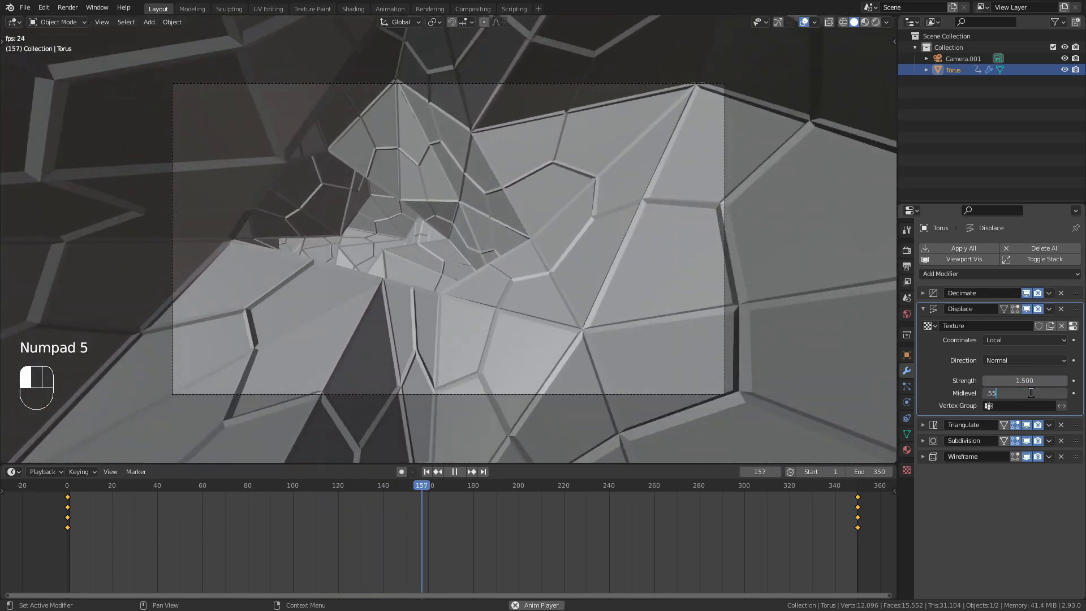
key(Return)
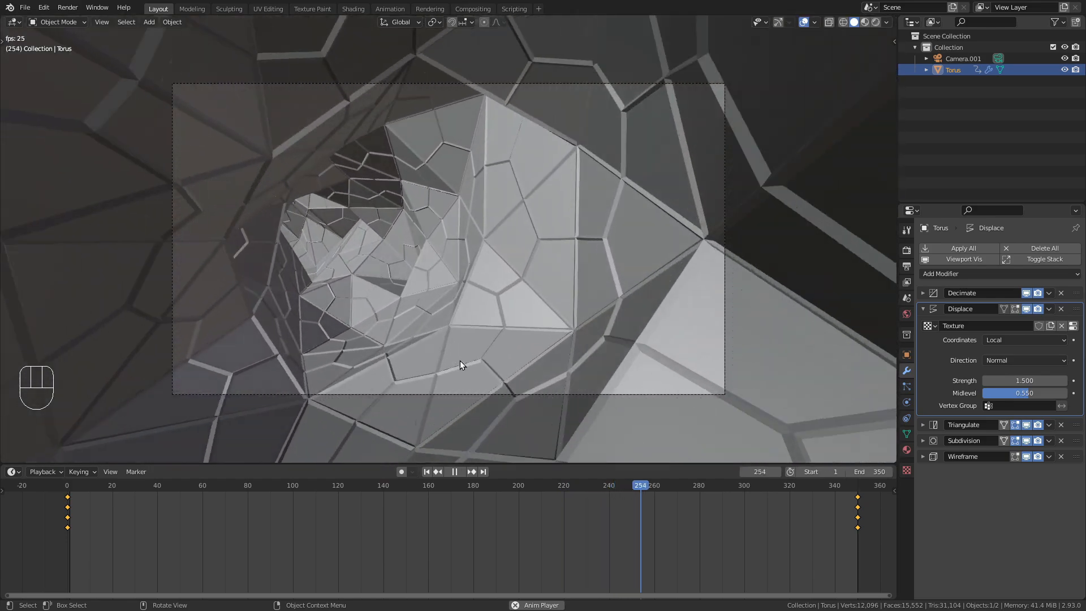
key(space)
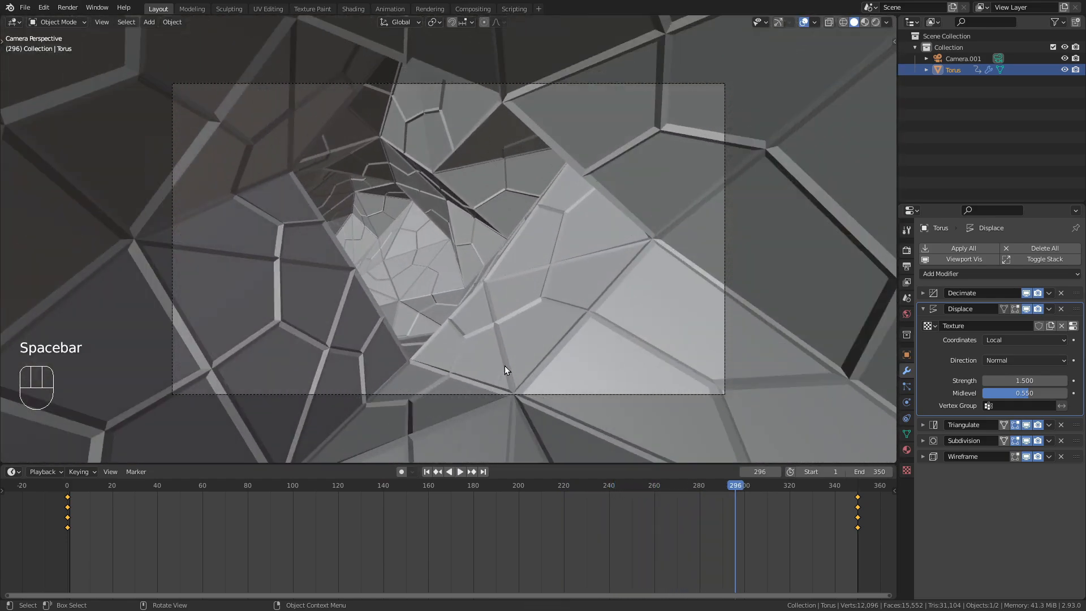
Keyframe the camera's Y rotation at 0° on frame 0 and at 360° on frame 350
key(shift+Left)
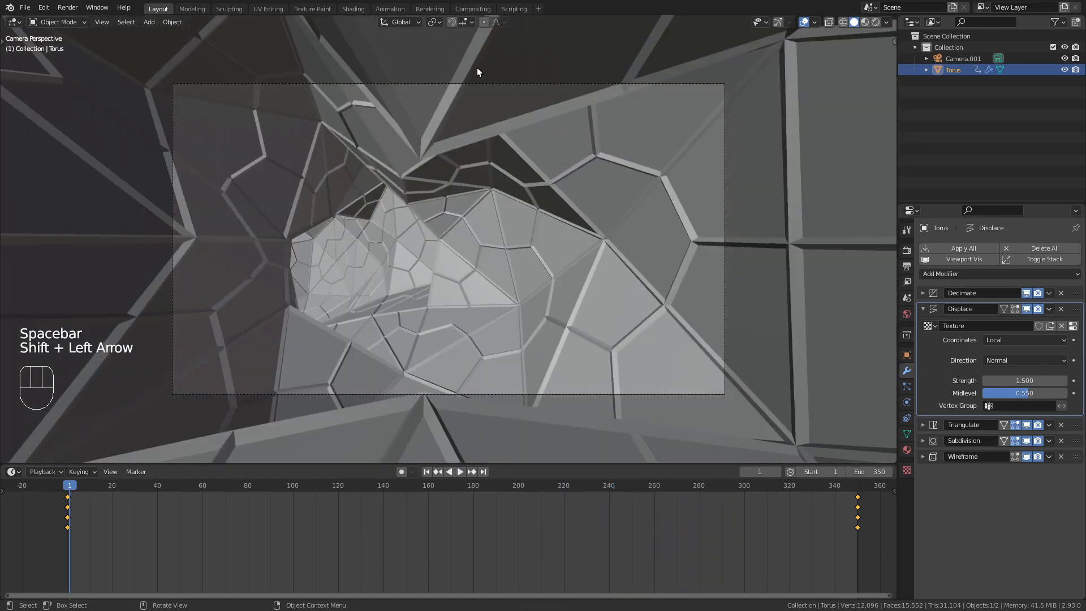
click(480, 83)
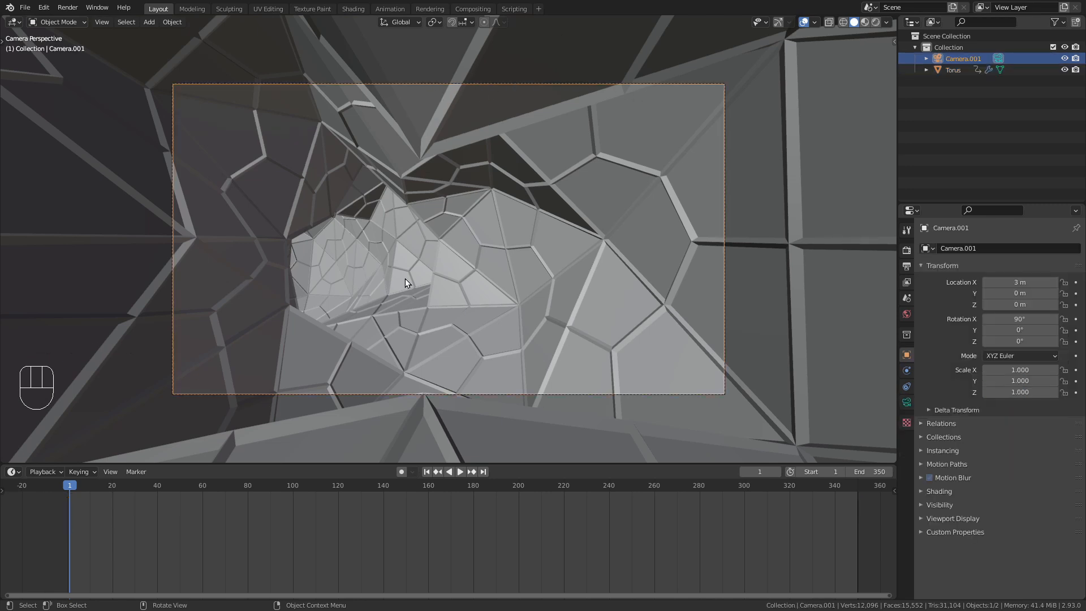
key(Left)
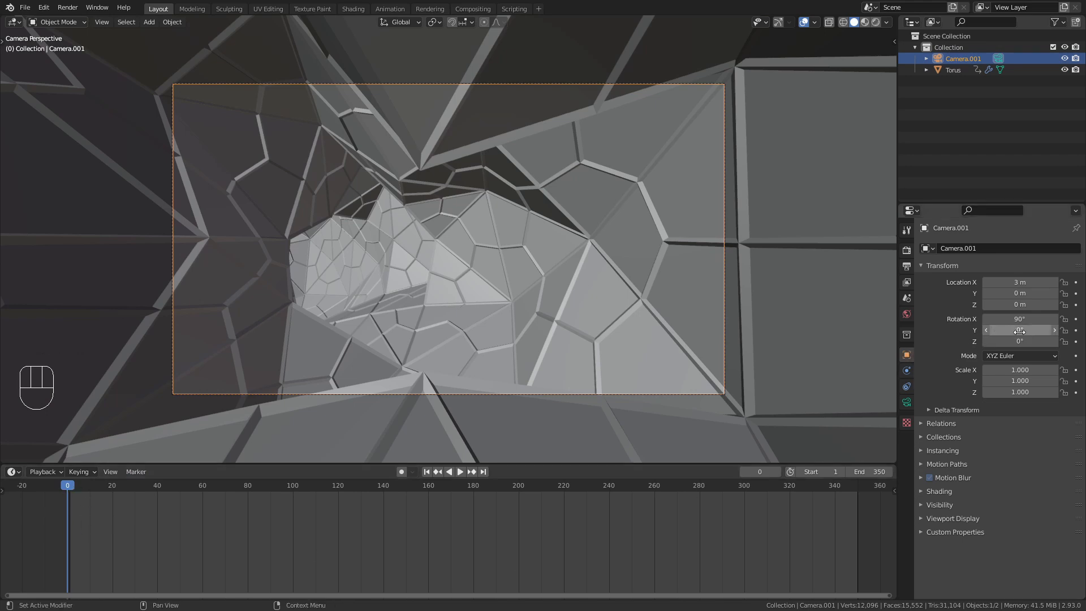
scroll(434, 302, down, 3)
middle_drag(433, 302, 481, 278)
scroll(470, 315, down, 6)
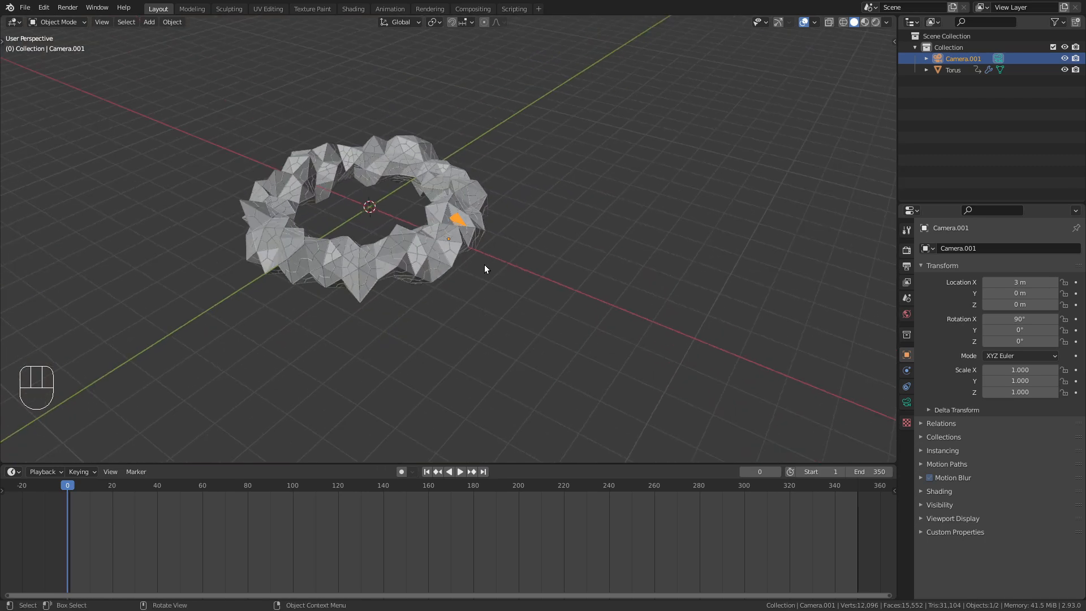
key(KP_0)
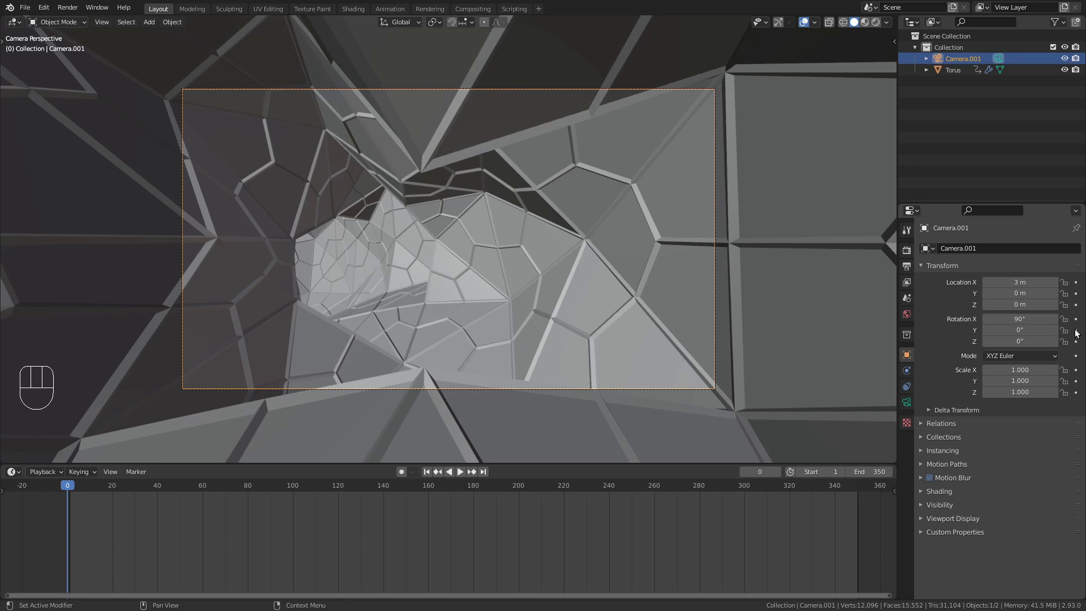
key(shift+Right)
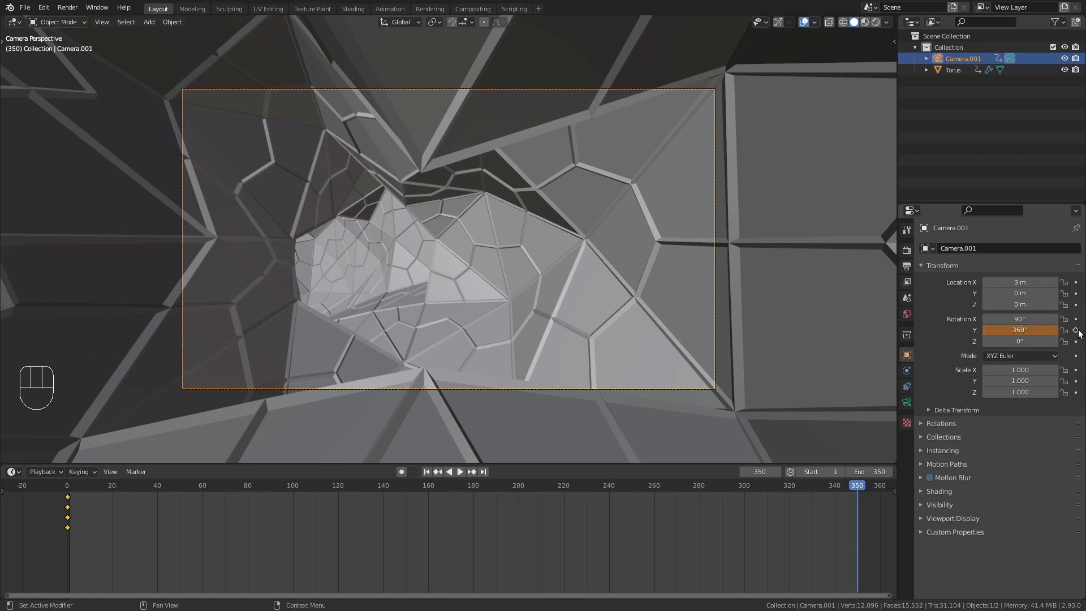
Play the camera's roll briefly and set its rotation keyframes to Linear interpolation
key(space)
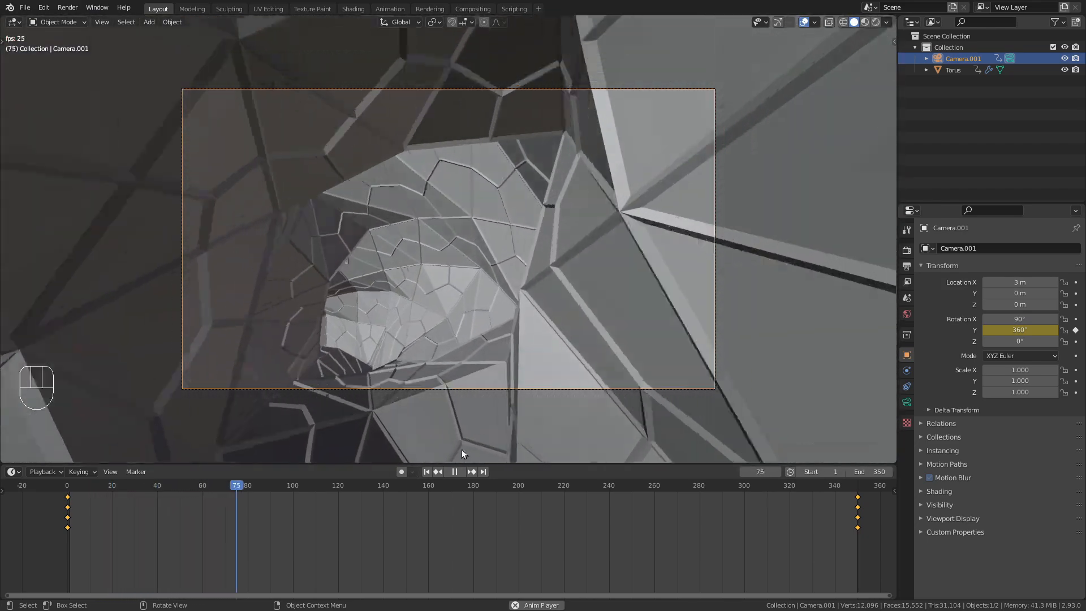
key(space)
key(t)
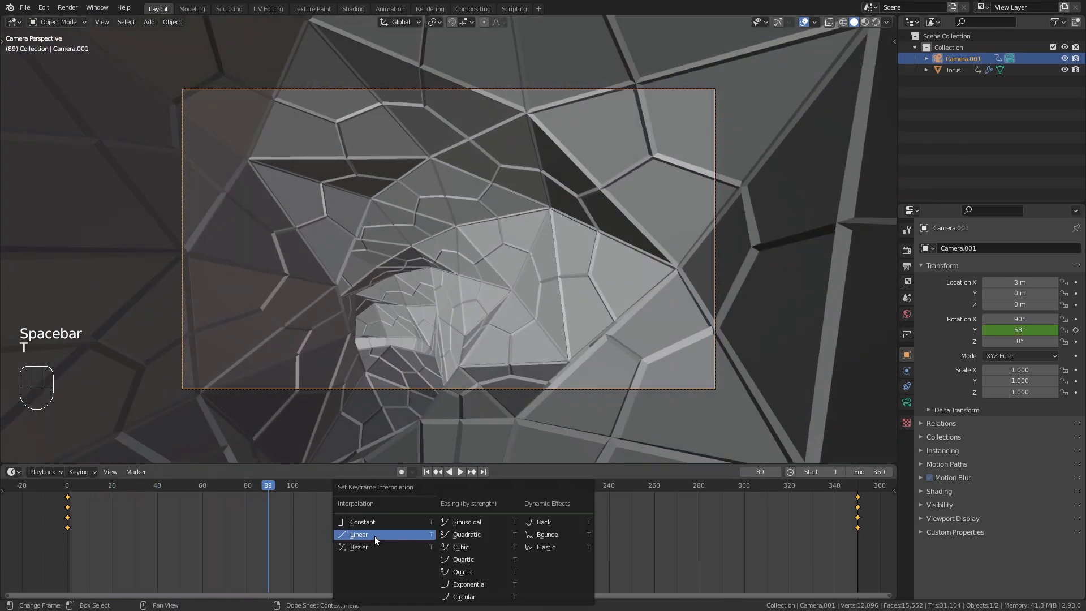
click(381, 533)
key(t)
click(359, 538)
Play the animation past its loop point with the camera frame fitted to the viewport to examine the combined motion
key(space)
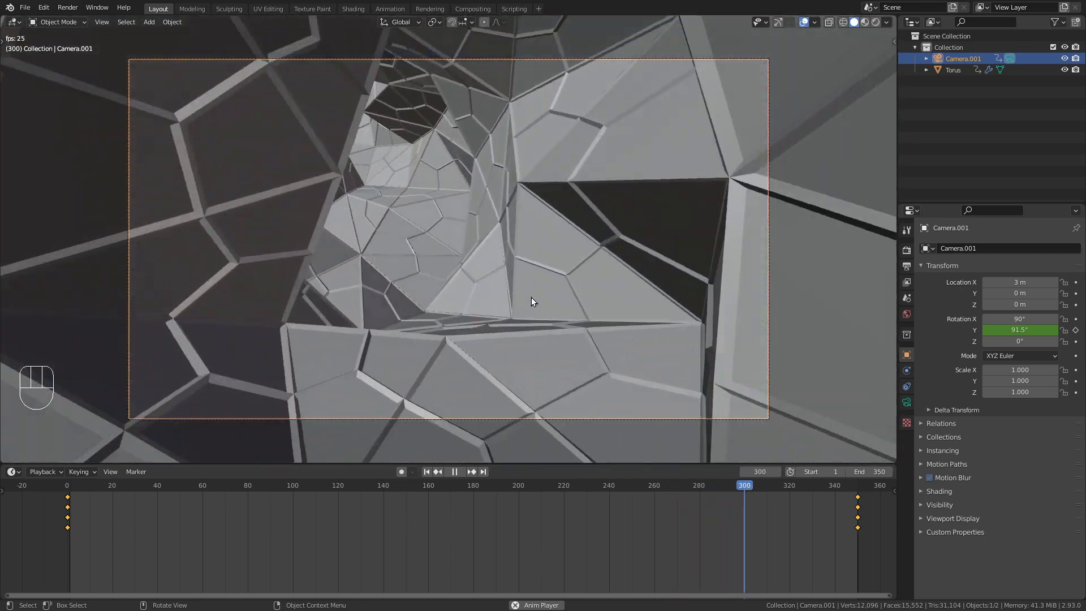
key(Home)
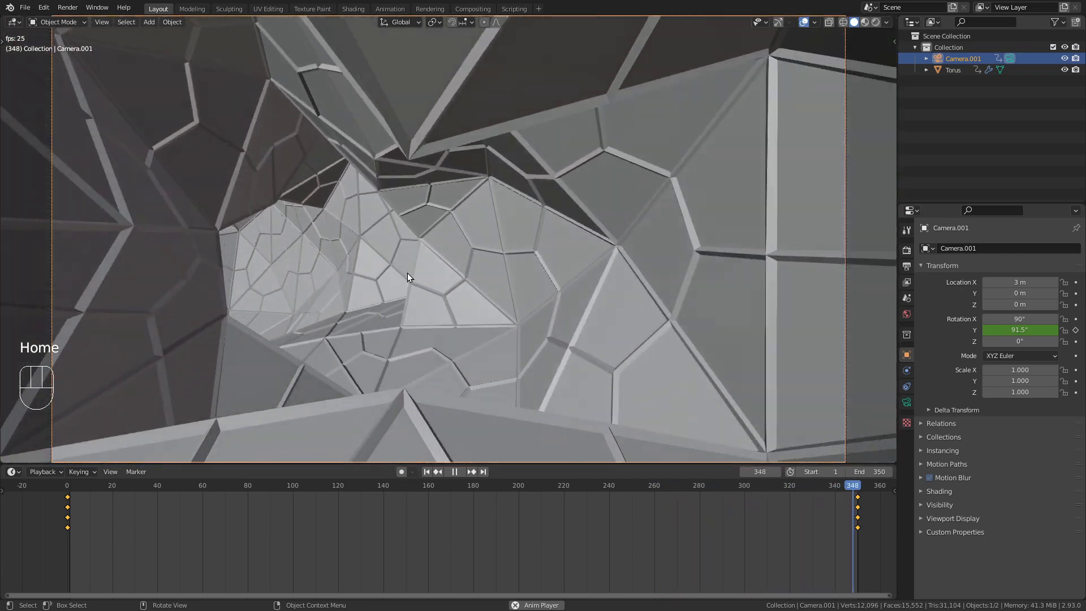
key(space)
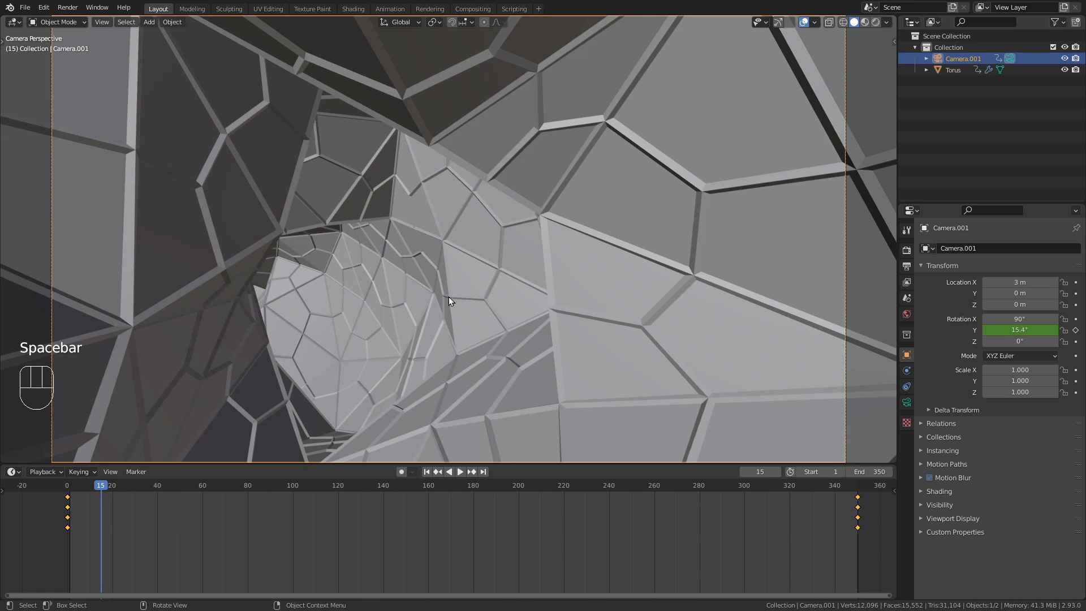
Switch the viewport to rendered shading and set the render engine to Eevee
click(875, 22)
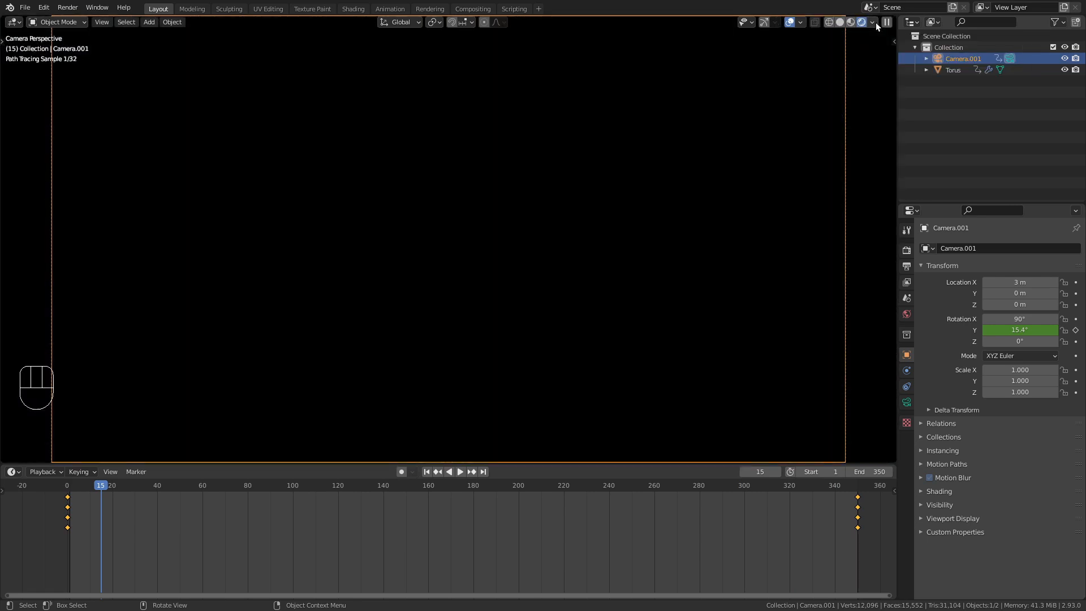
click(906, 250)
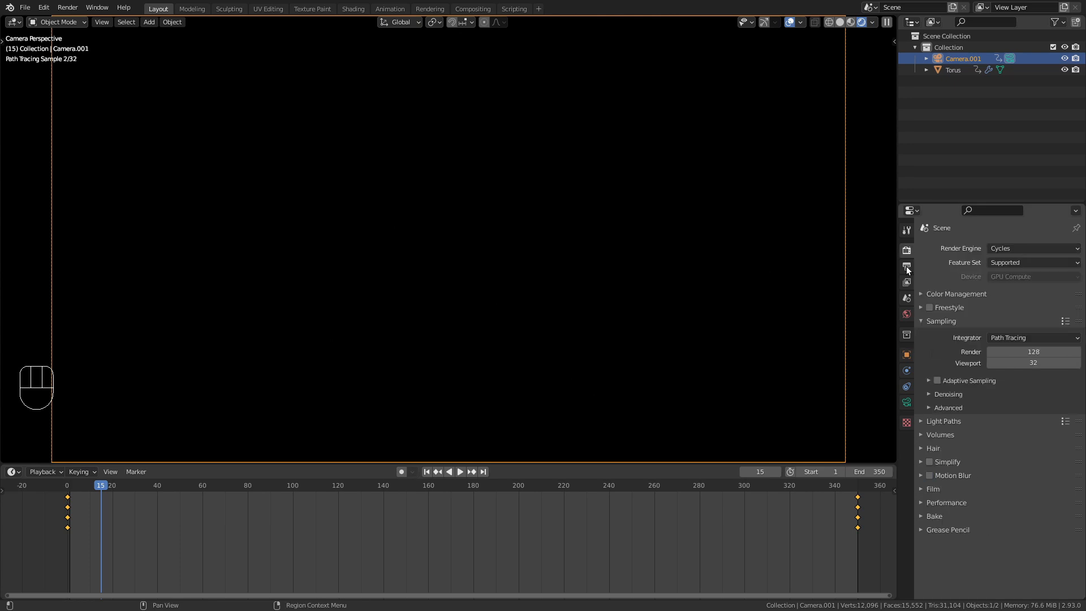
click(1026, 251)
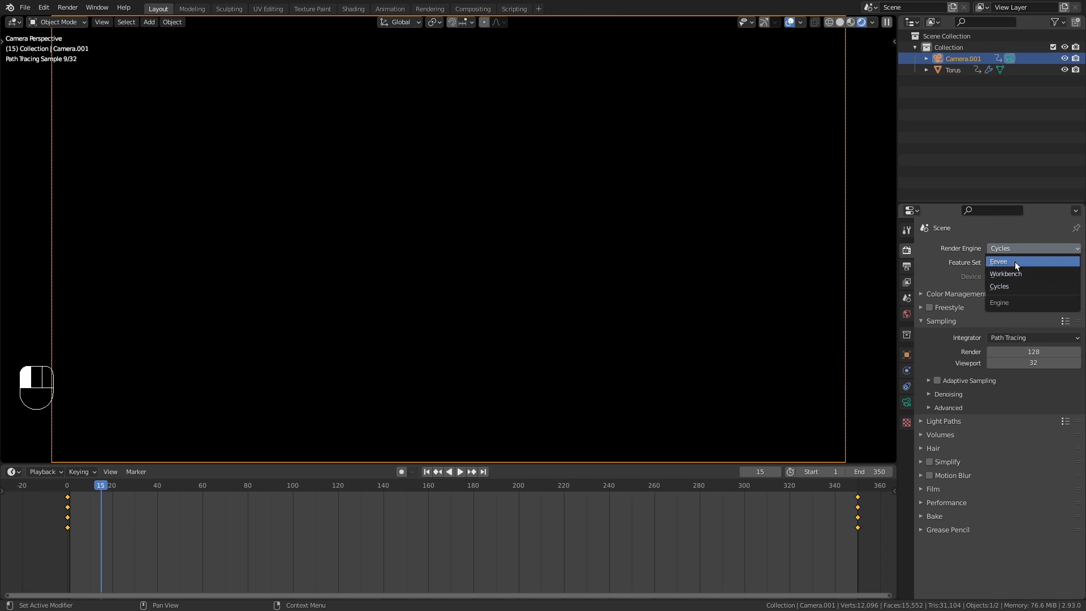
click(1014, 261)
scroll(458, 239, down, 4)
scroll(453, 239, up, 4)
scroll(394, 220, down, 3)
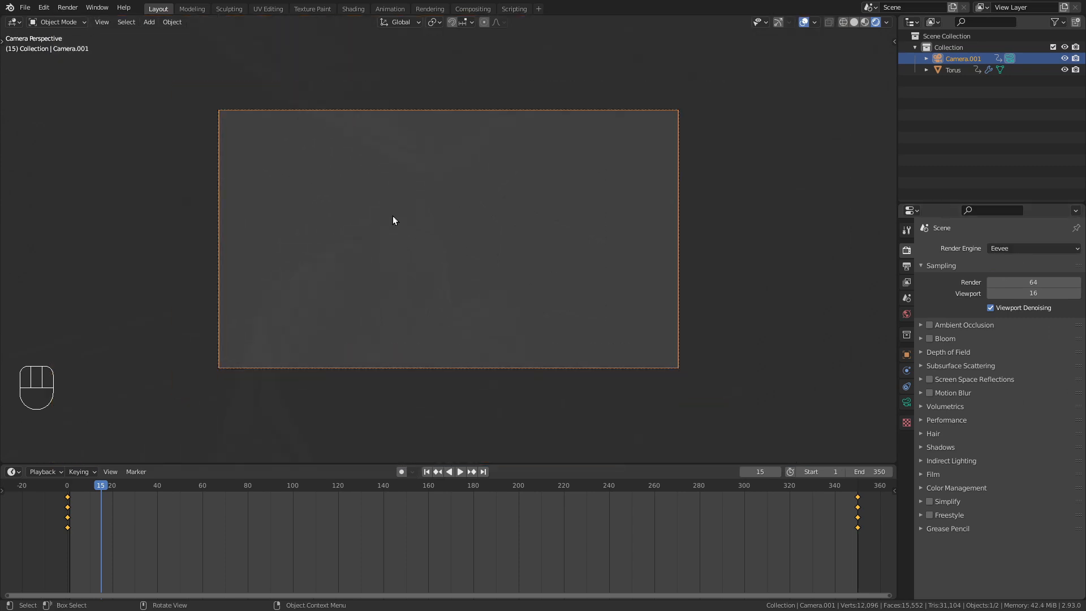
Leave the camera view, select the torus and give it a new material
middle_drag(393, 219, 348, 249)
key(KP_0)
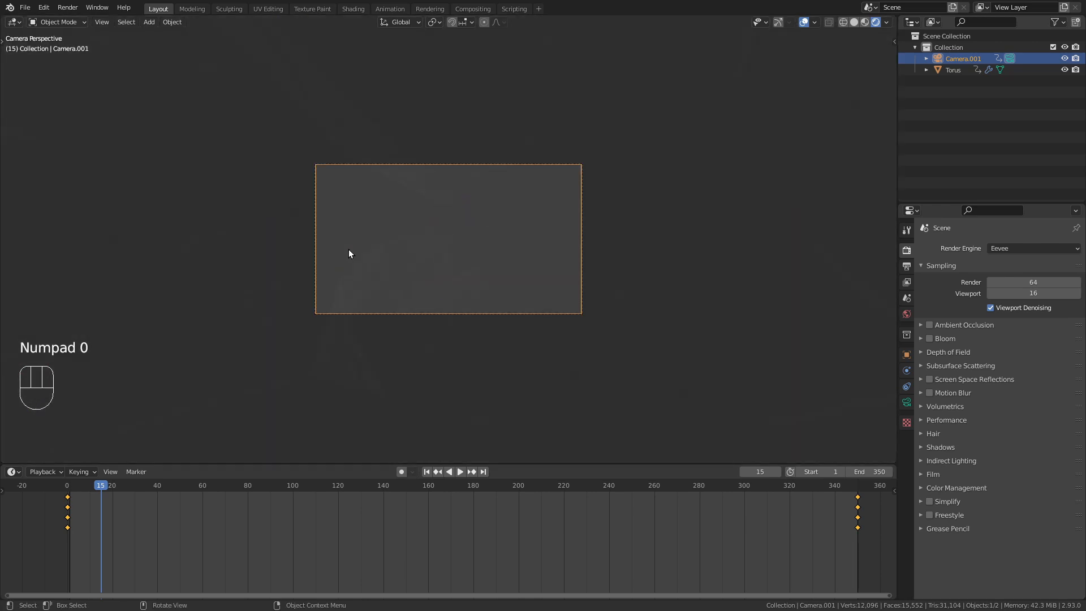
middle_drag(434, 196, 449, 225)
scroll(449, 222, down, 8)
click(456, 186)
shift+middle_drag(389, 242, 442, 260)
scroll(501, 259, up, 5)
click(907, 450)
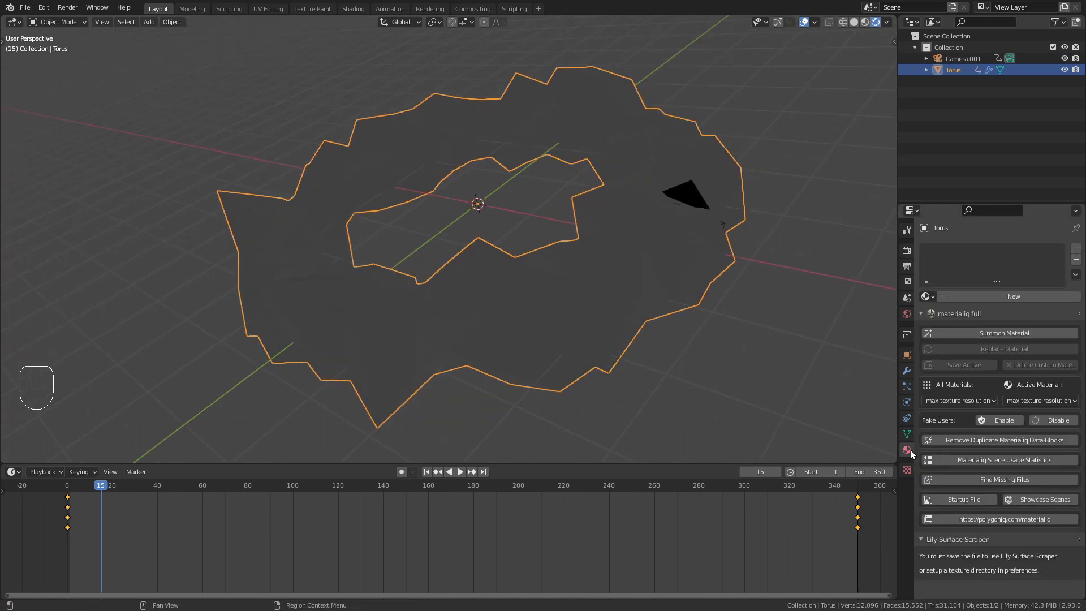
click(928, 317)
click(926, 326)
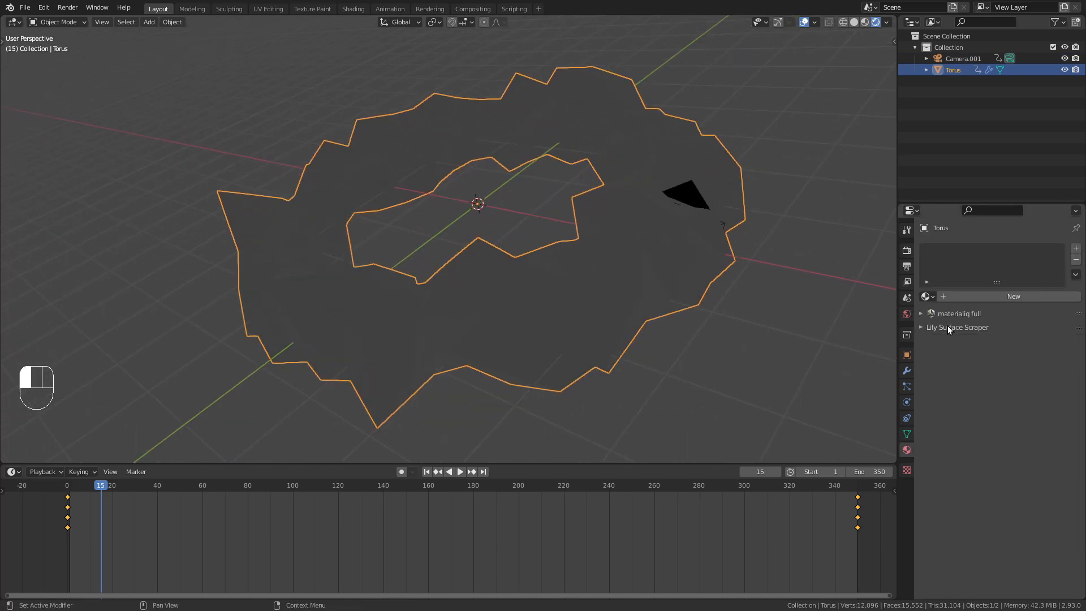
click(990, 297)
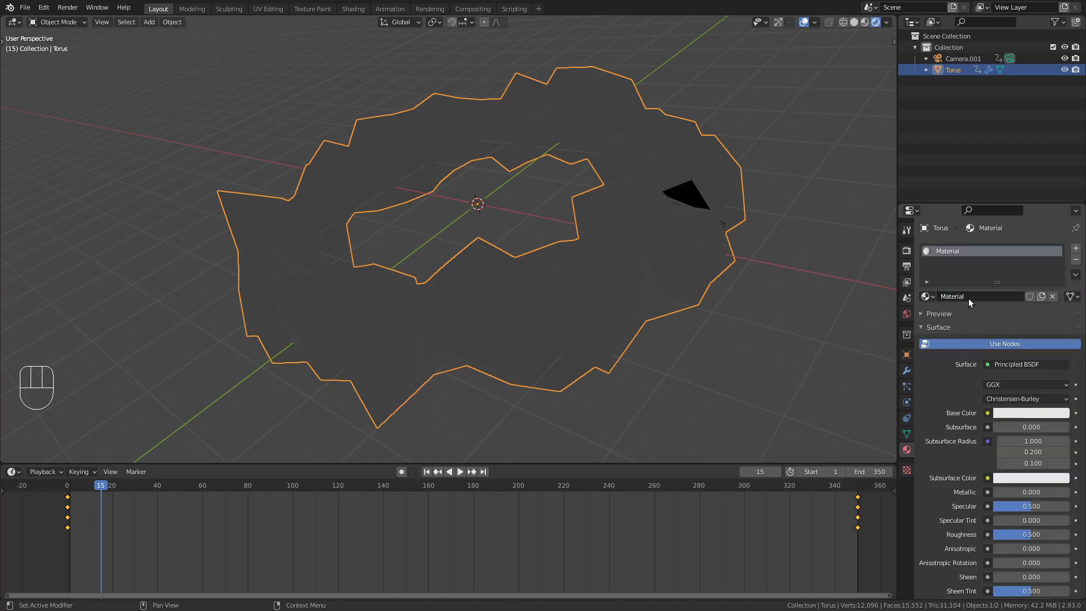
Rename the torus's new material as Base
double_click(967, 297)
text(bAS)
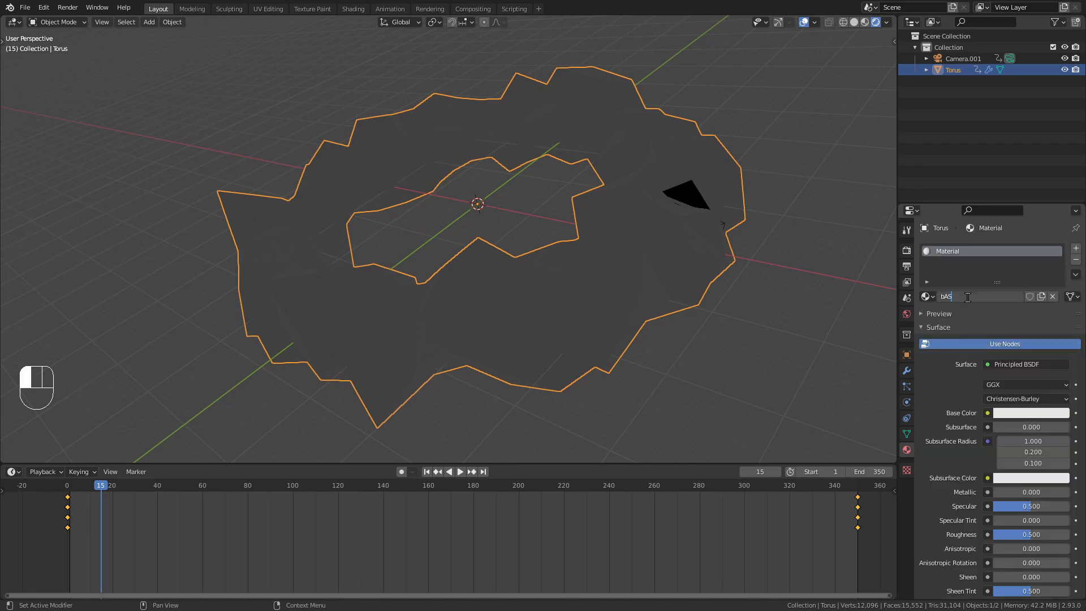
key(BackSpace)
key(BackSpace)
key(BackSpace)
text(Bas)
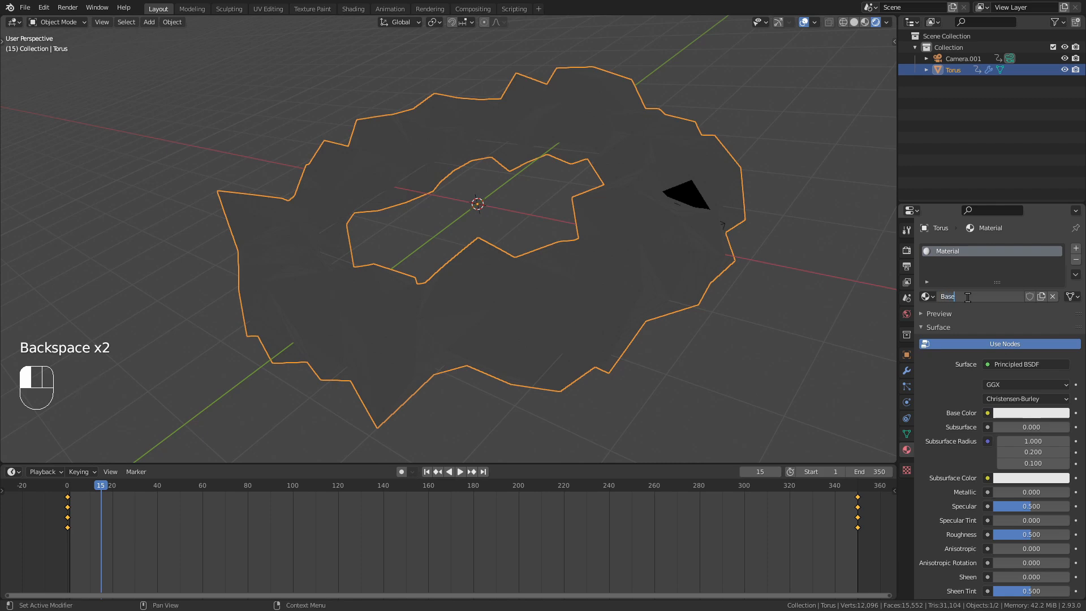
text(e)
key(Return)
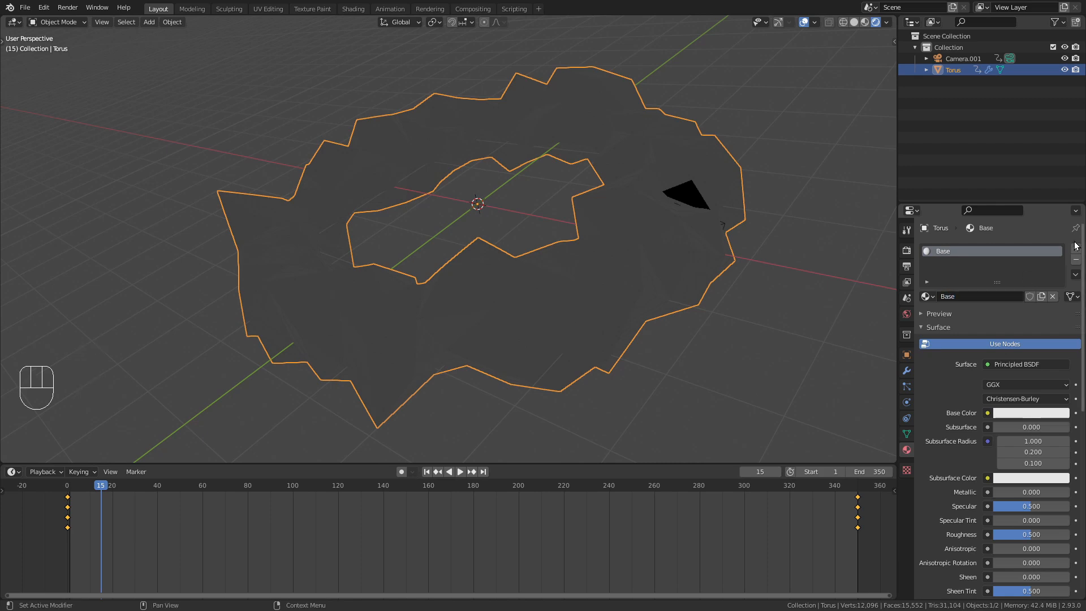
Add a second material named Wireframe to the torus and change its surface shader to Emission
click(1075, 249)
click(966, 319)
click(964, 319)
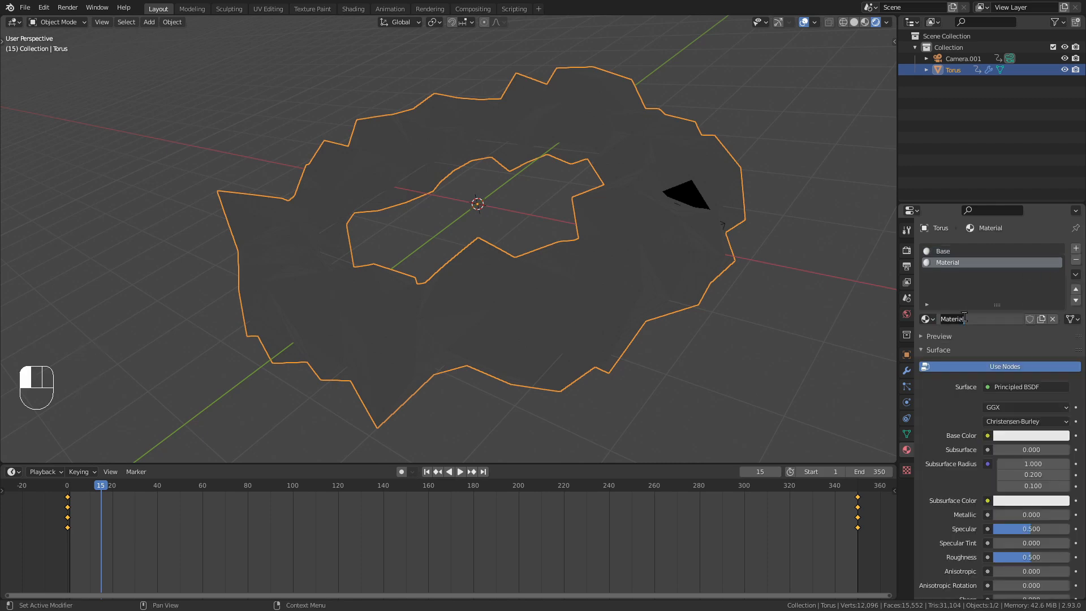
text(Wireframe)
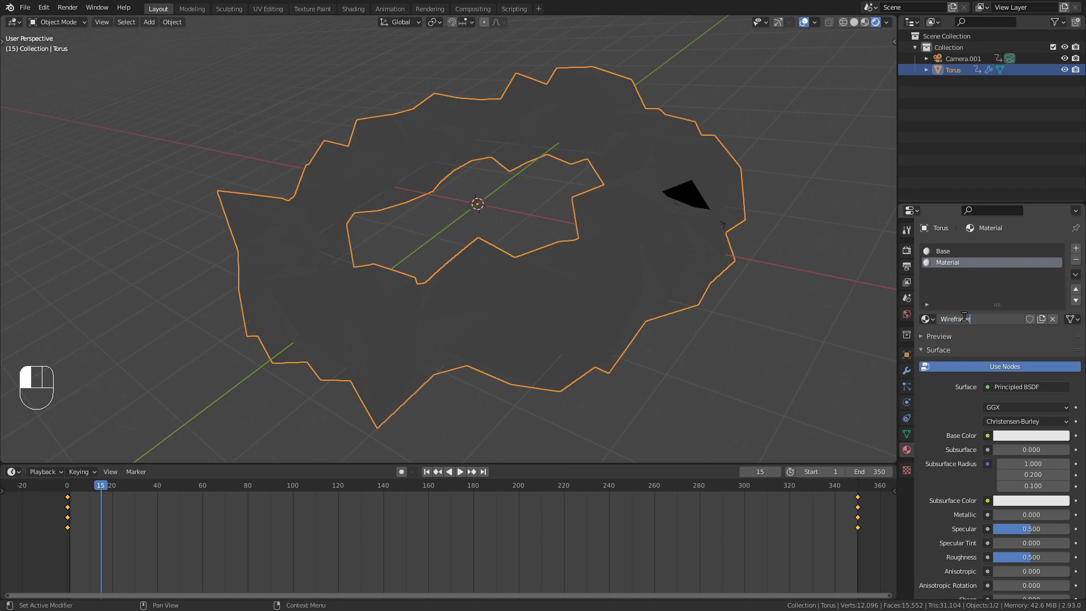
key(Return)
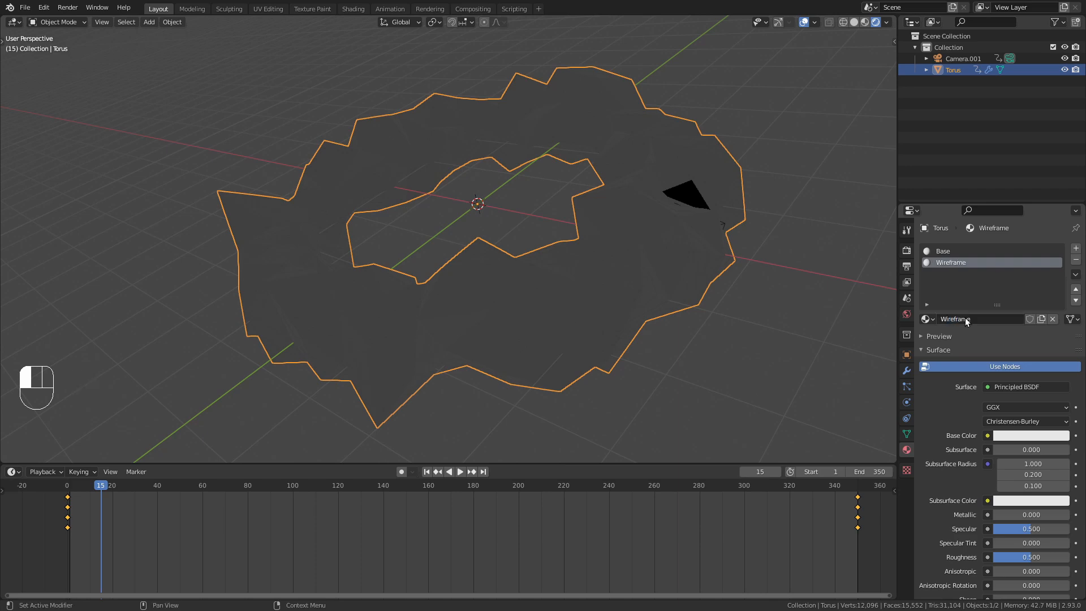
click(1016, 386)
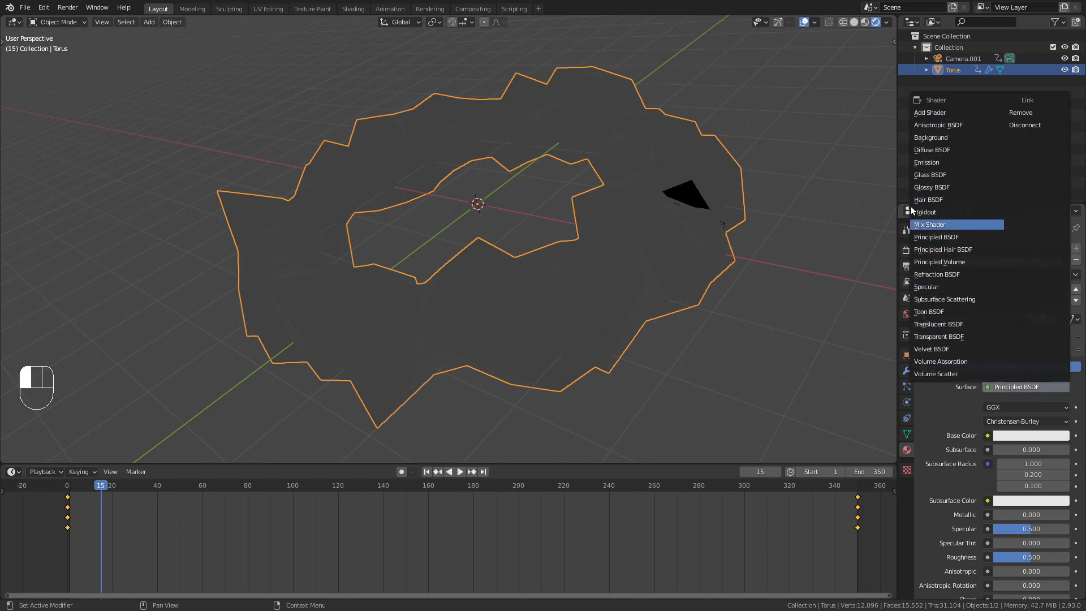
click(930, 163)
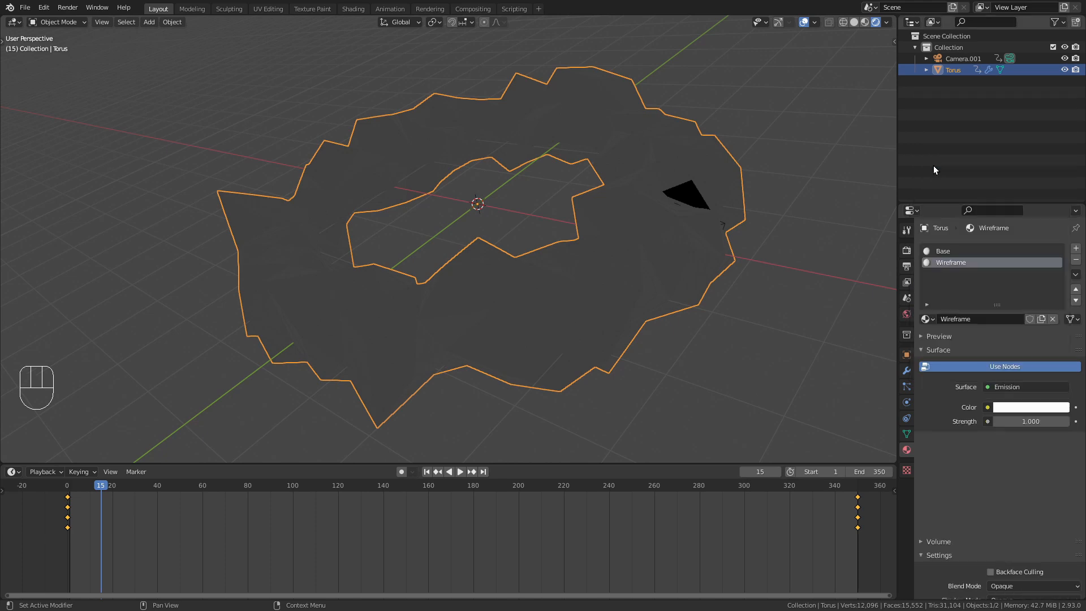
Set the Wireframe modifier's Material Offset to 1
shift+middle_drag(751, 270, 705, 252)
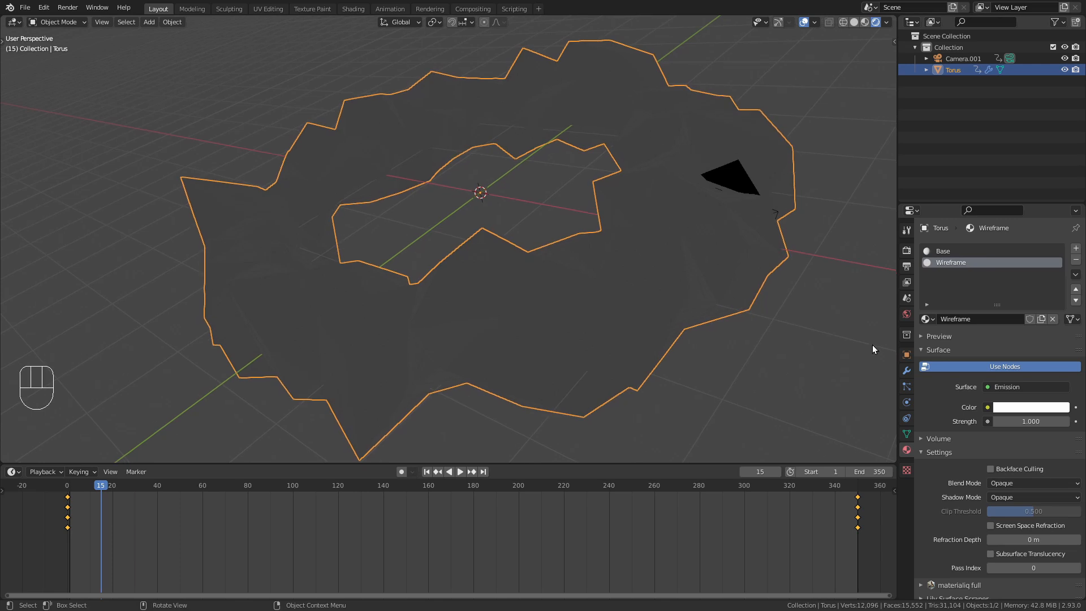
click(909, 371)
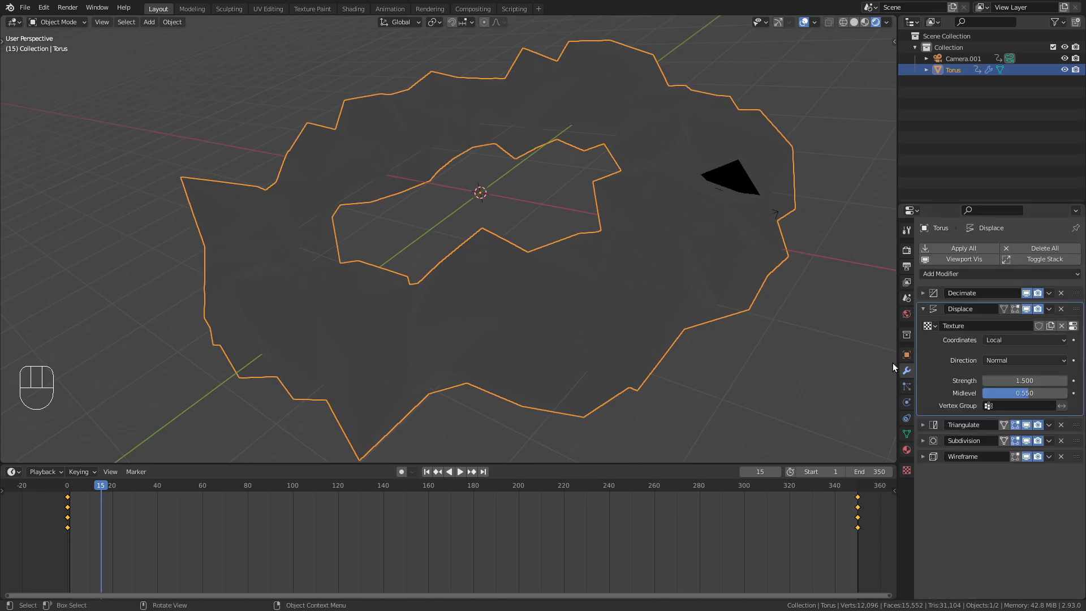
click(923, 457)
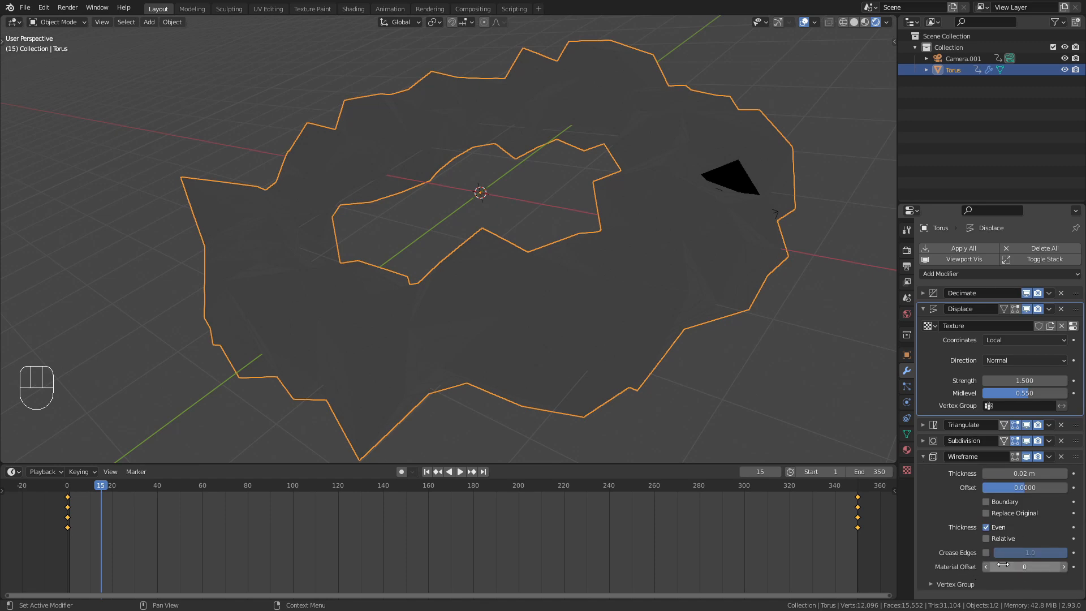
click(1065, 567)
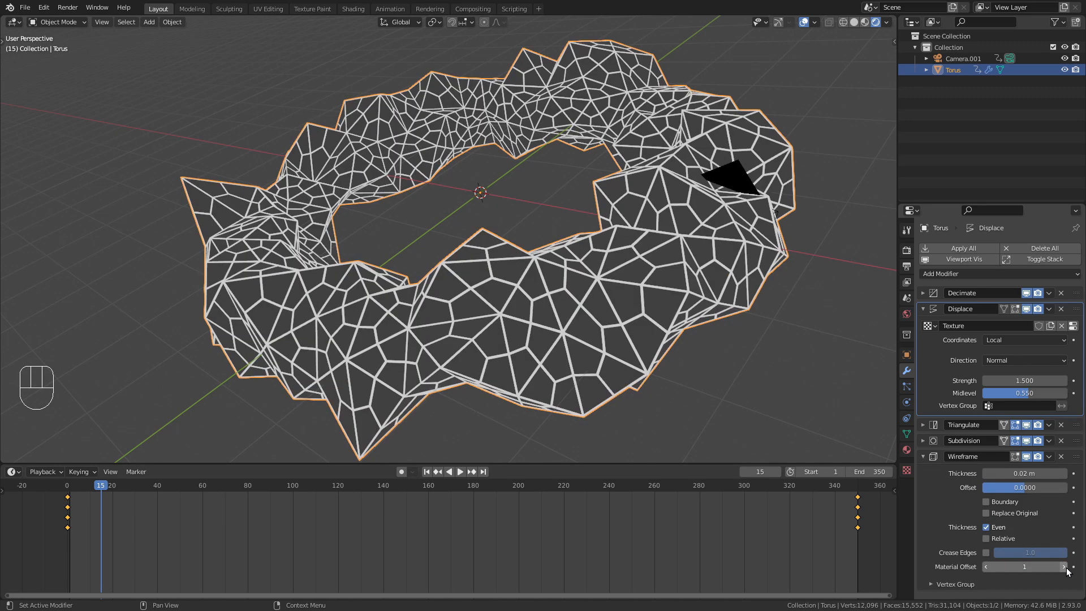
Review the Base and Wireframe materials and play the animation briefly through the camera to examine the emissive wireframe
click(907, 449)
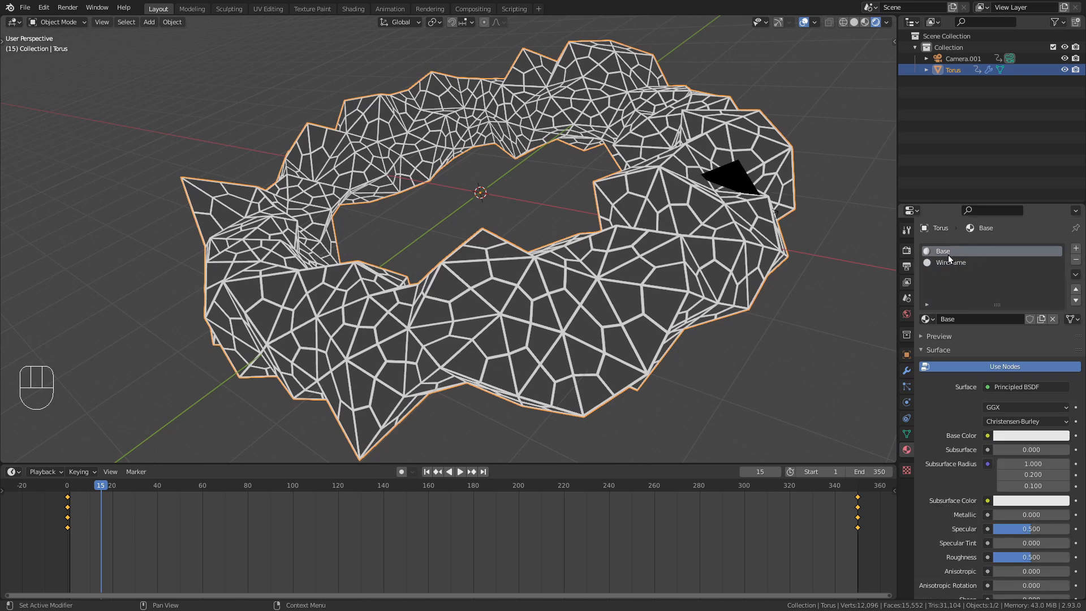
click(941, 263)
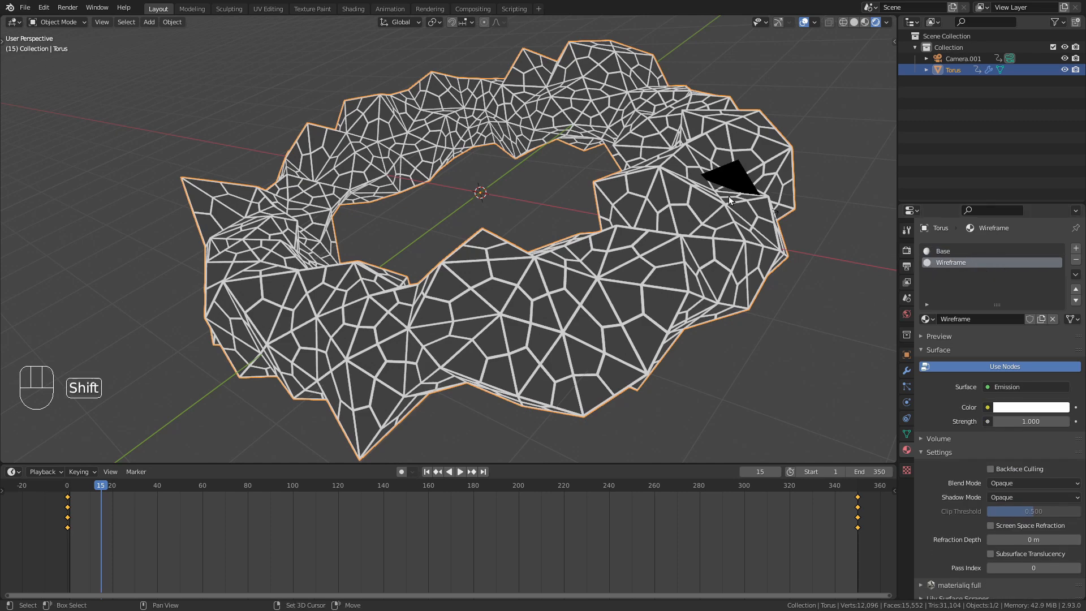
shift+middle_drag(738, 173, 703, 179)
key(KP_0)
scroll(511, 279, up, 7)
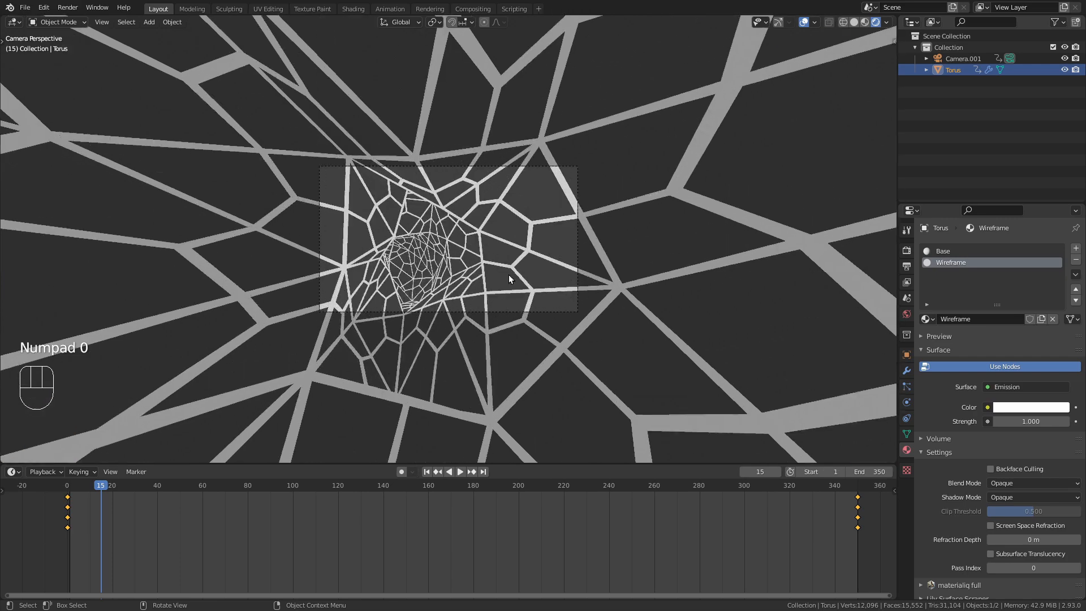
shift+middle_drag(498, 276, 527, 248)
key(space)
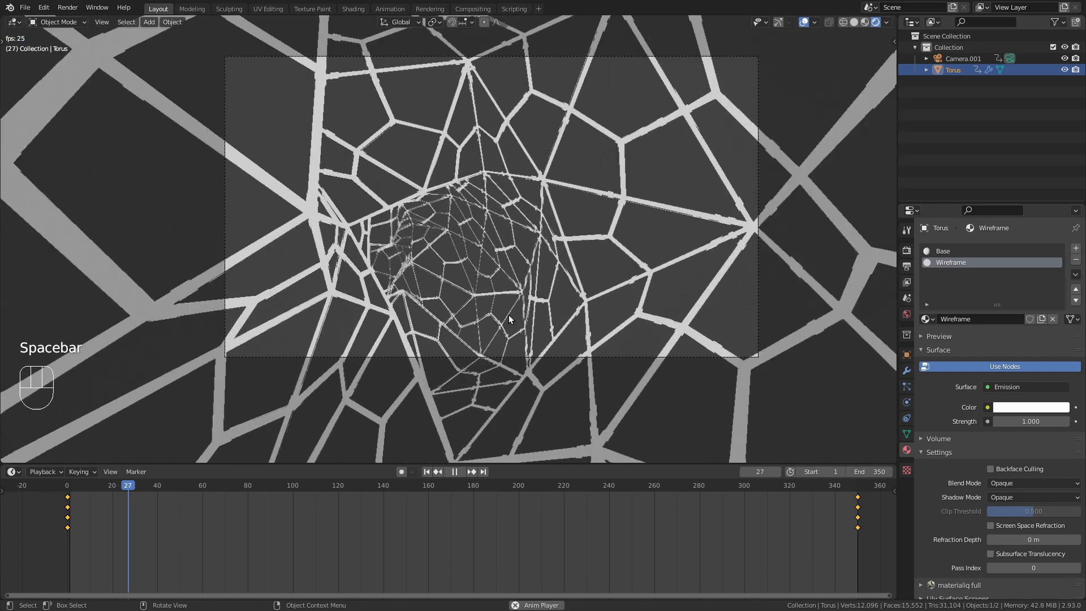
key(space)
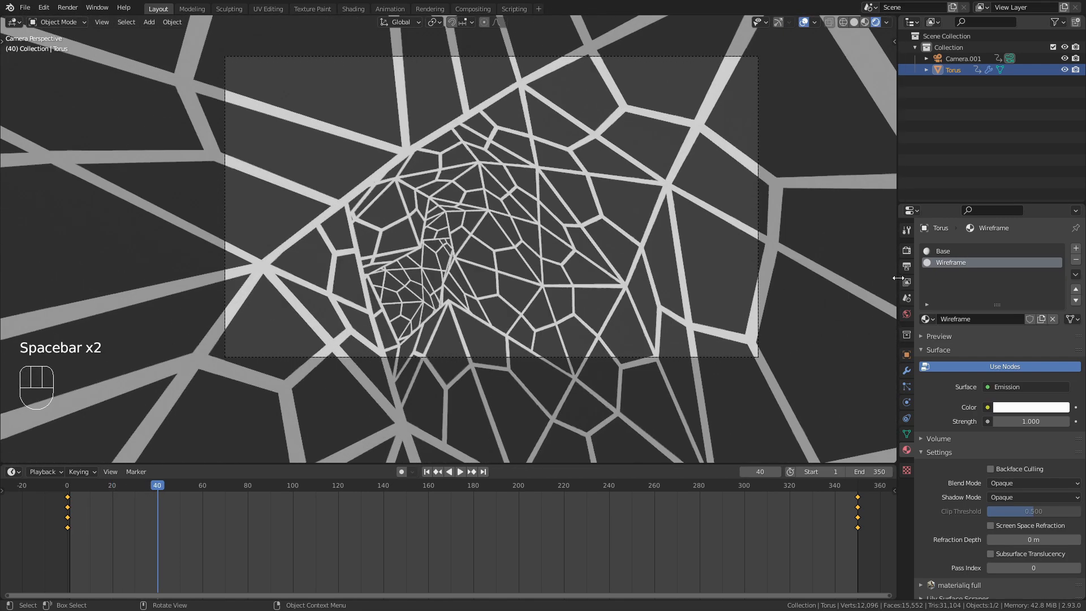
Set the Wireframe modifier's thickness to 0.002 m
click(905, 371)
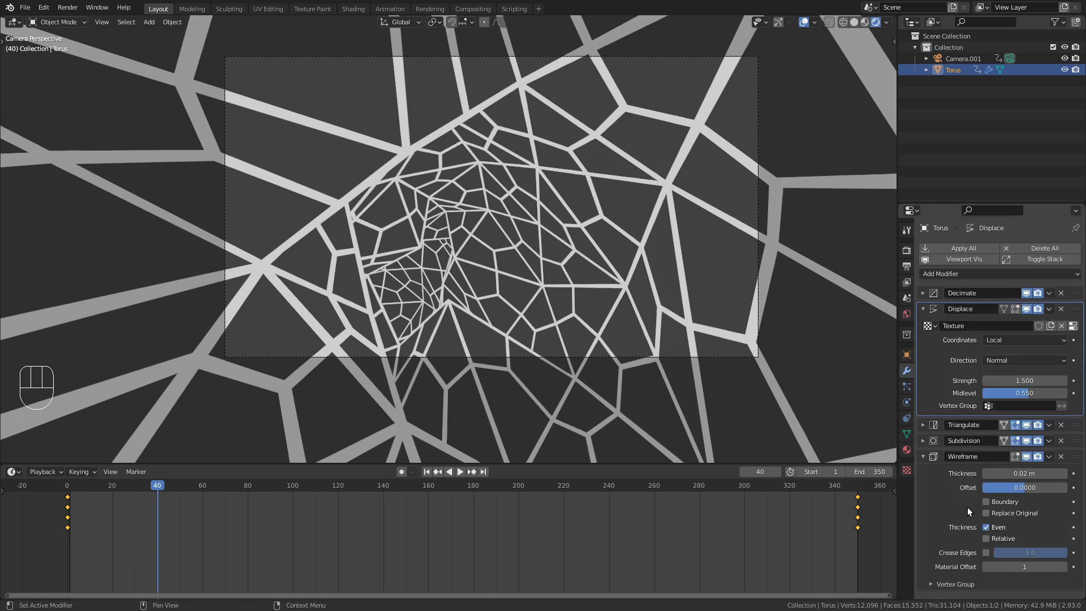
click(990, 474)
click(999, 474)
key(Return)
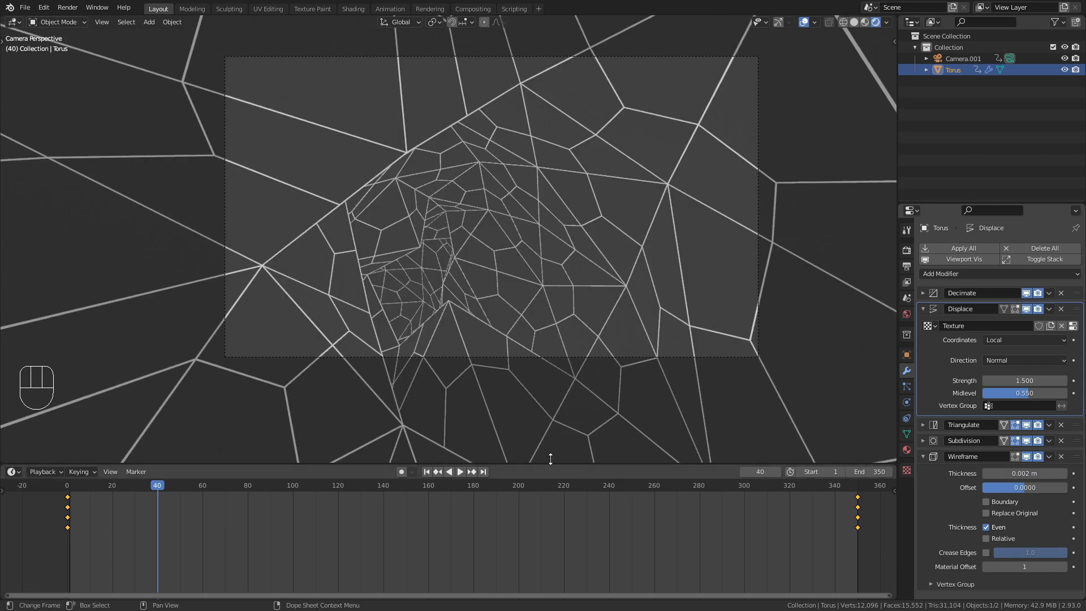
Play and pause the animation in the camera view to examine the thinner wireframe lines in motion and at rest
key(space)
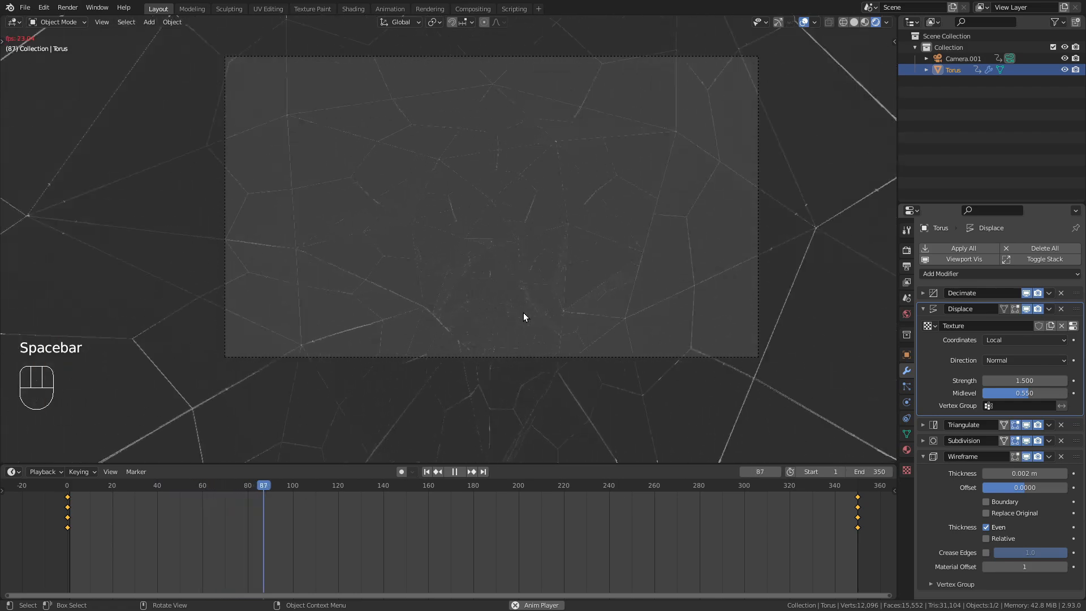
key(space)
key(space)
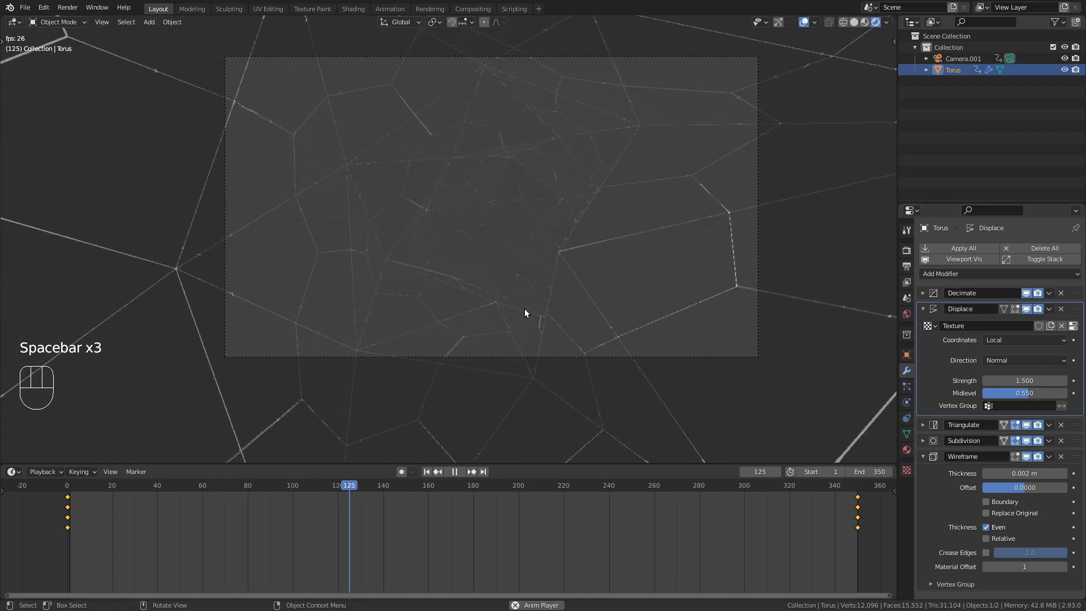
key(space)
scroll(508, 281, up, 1)
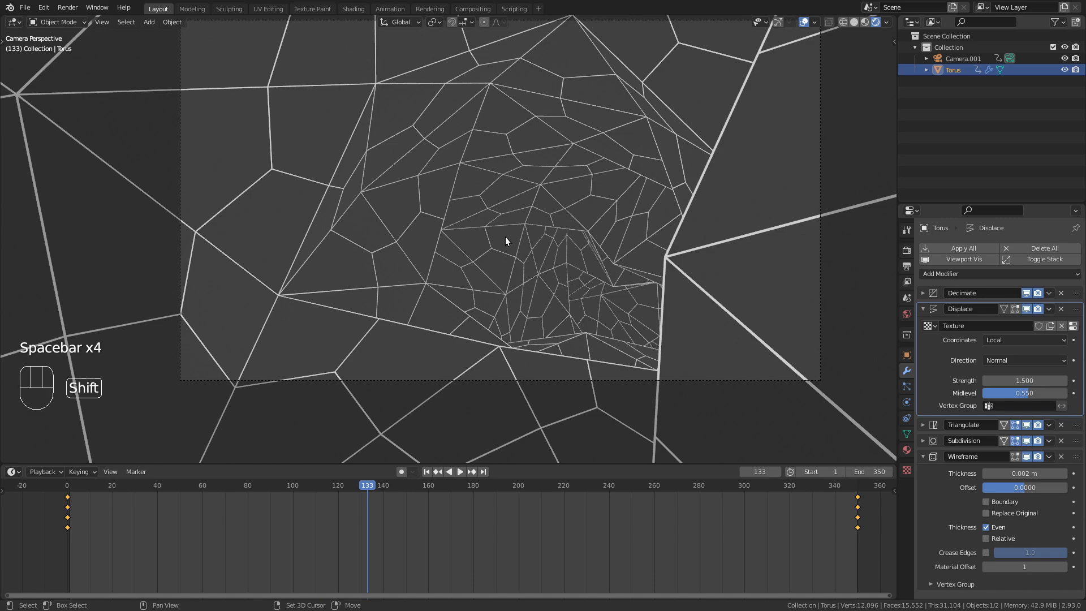
shift+middle_drag(511, 218, 478, 279)
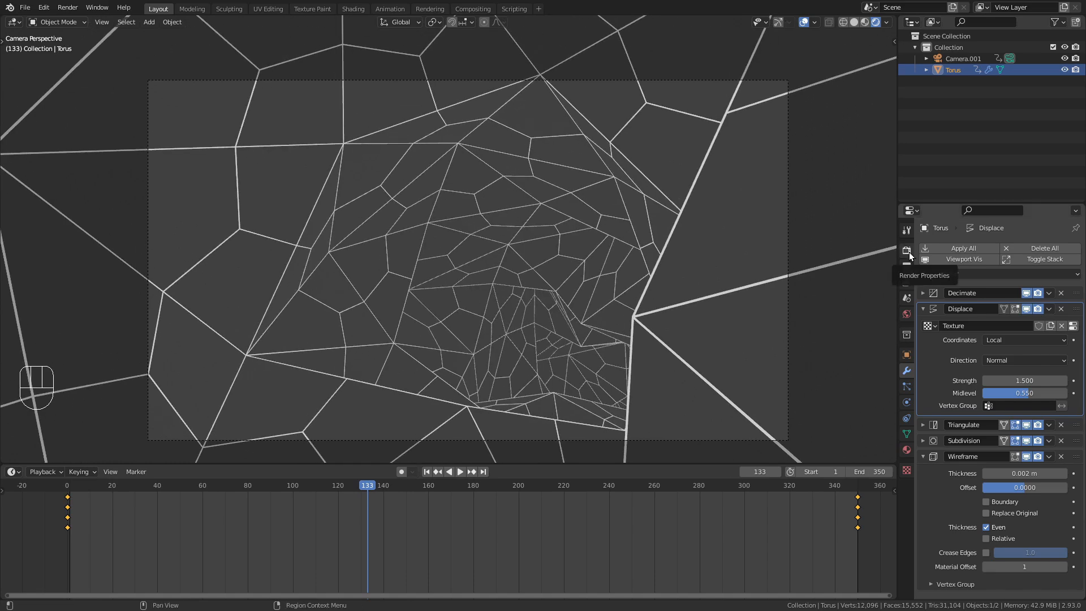
Disable Eevee's Viewport Denoising and play the animation to check the wireframe lines, then stop playback
click(906, 251)
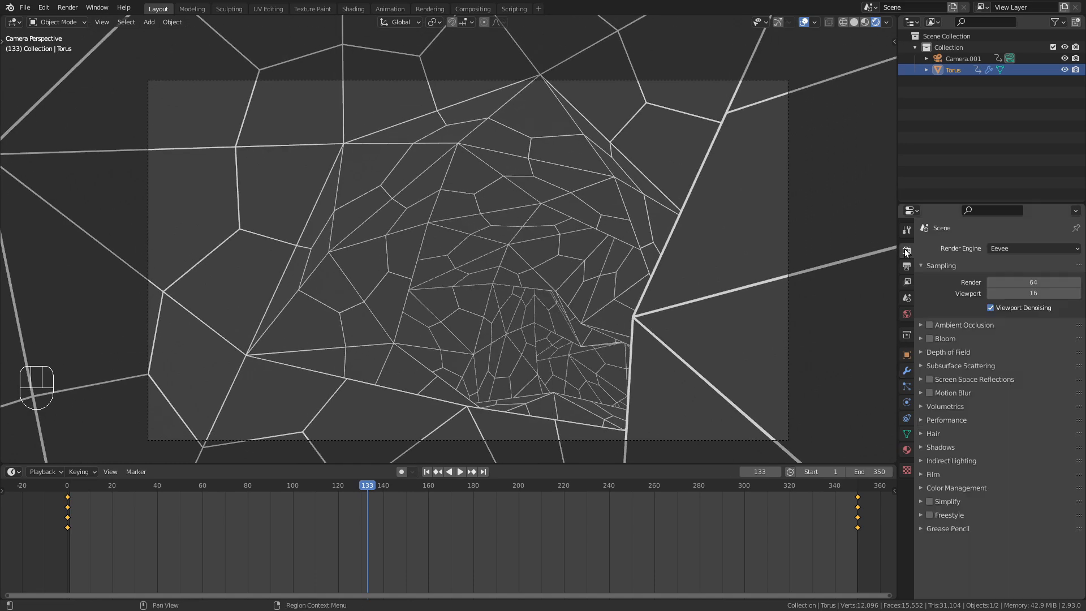
click(990, 308)
key(space)
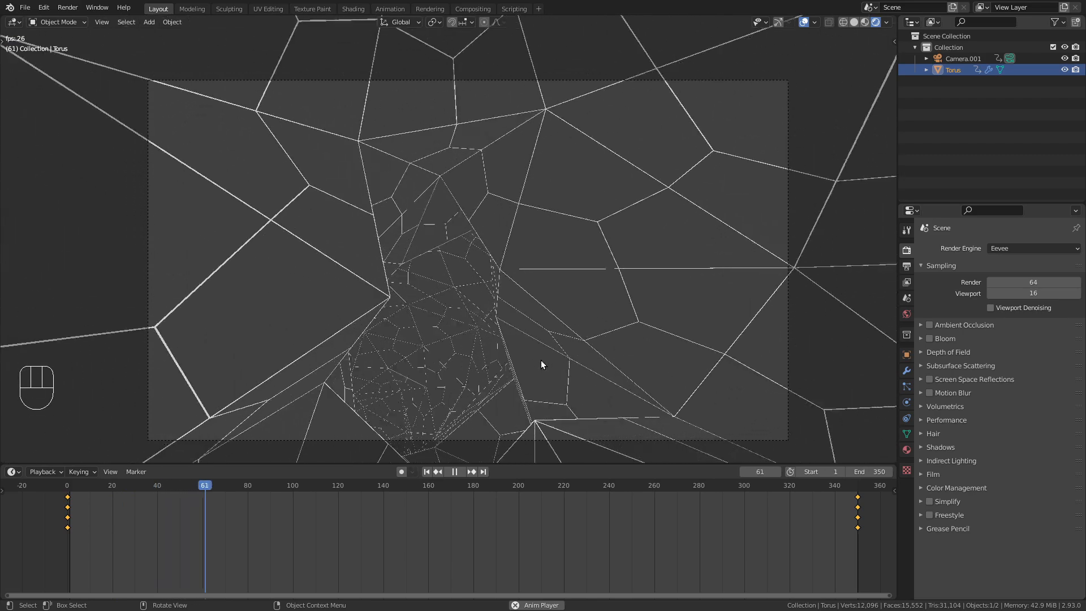
key(space)
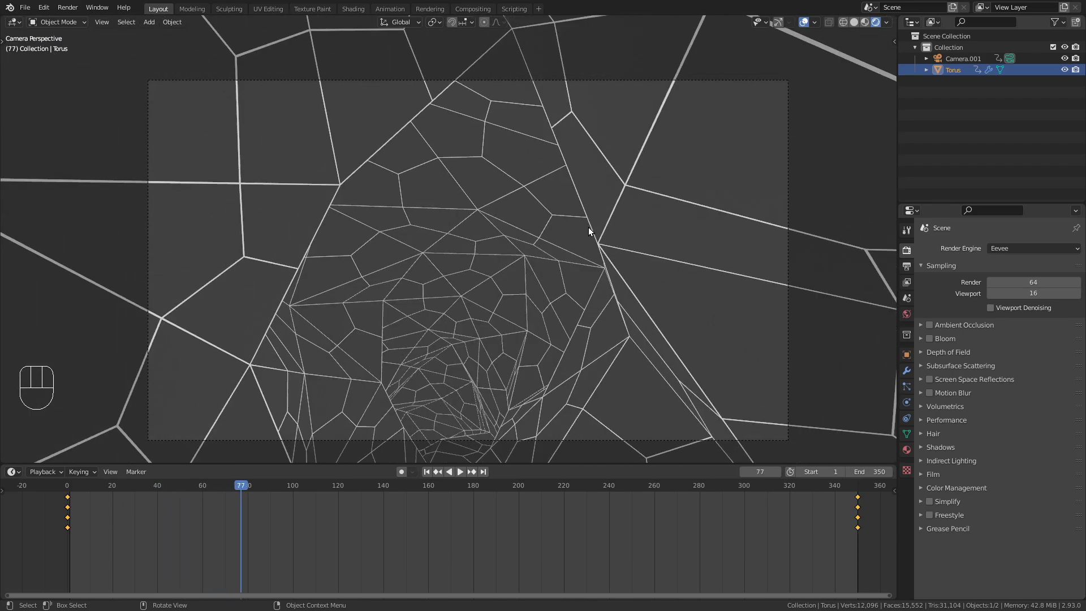
Set the World background color to black and play the animation briefly to check the tunnel against it
click(905, 314)
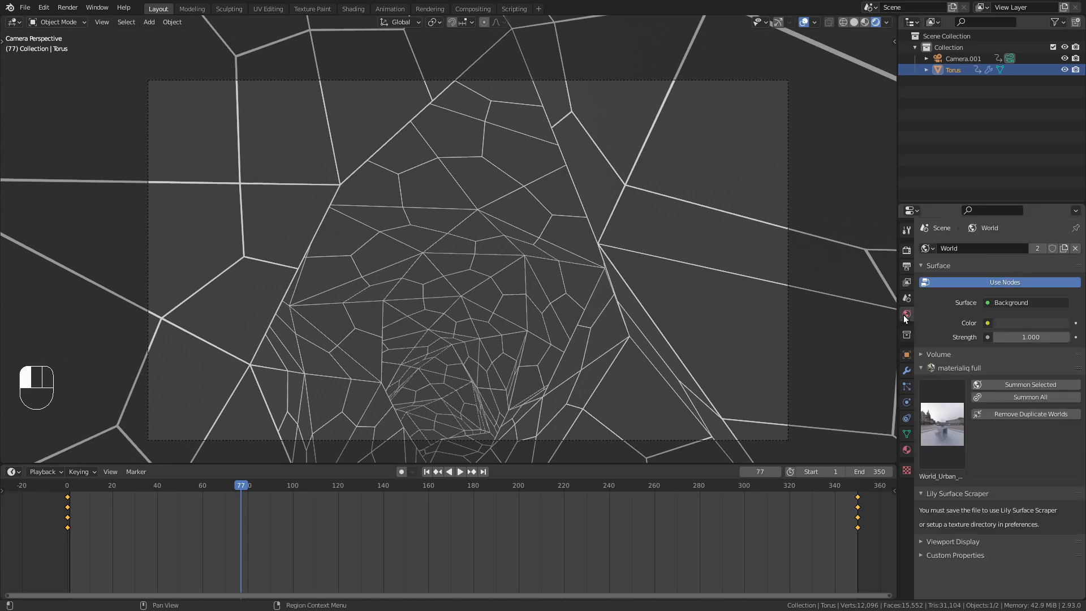
click(1018, 320)
drag(1060, 225, 1060, 243)
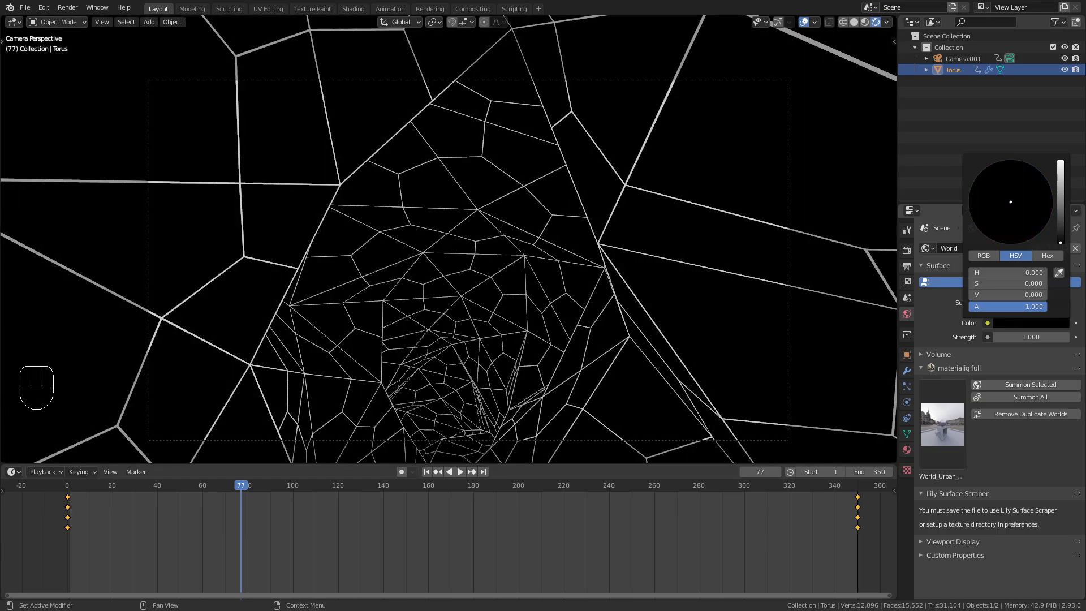
key(space)
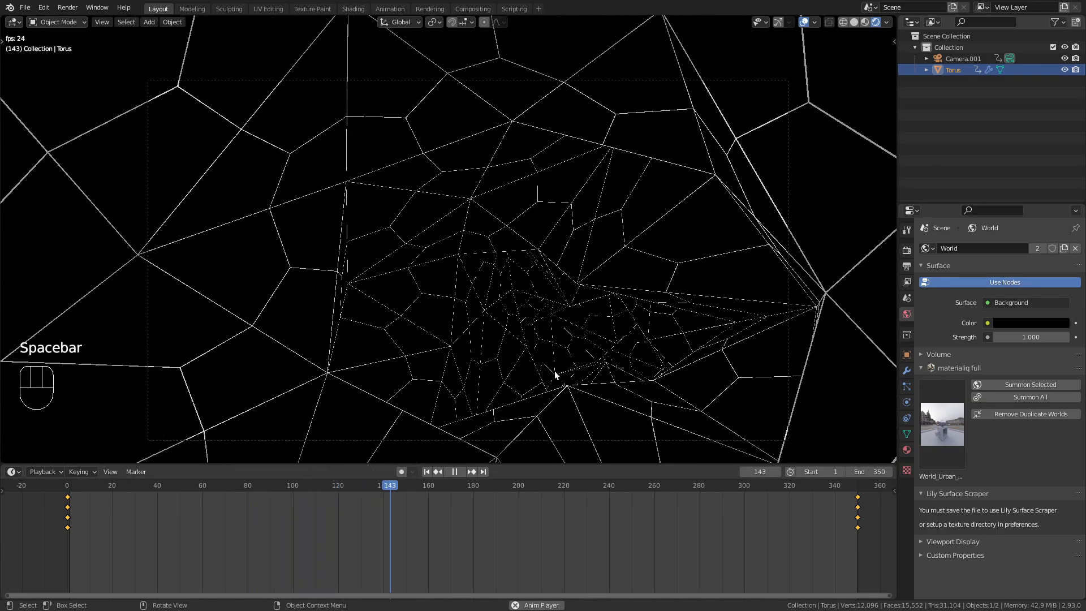
key(space)
Split the 3D viewport and turn the new area into a Shader Editor framing the Wireframe material's nodes
drag(3, 29, 332, 71)
click(14, 25)
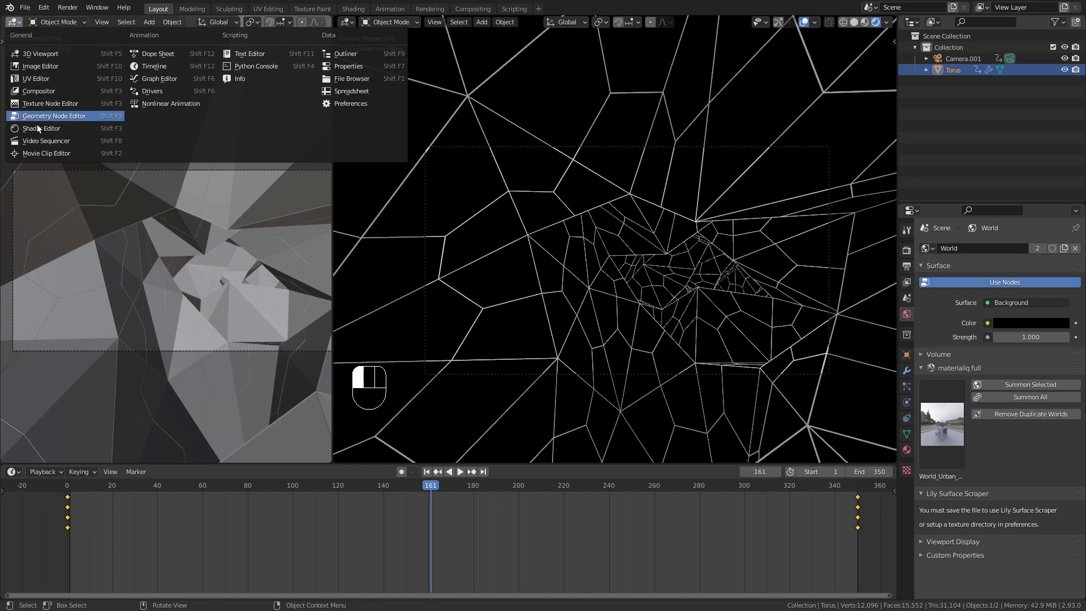
click(41, 128)
key(n)
scroll(114, 185, up, 12)
middle_drag(117, 191, 150, 175)
scroll(297, 22, down, 2)
scroll(298, 21, down, 2)
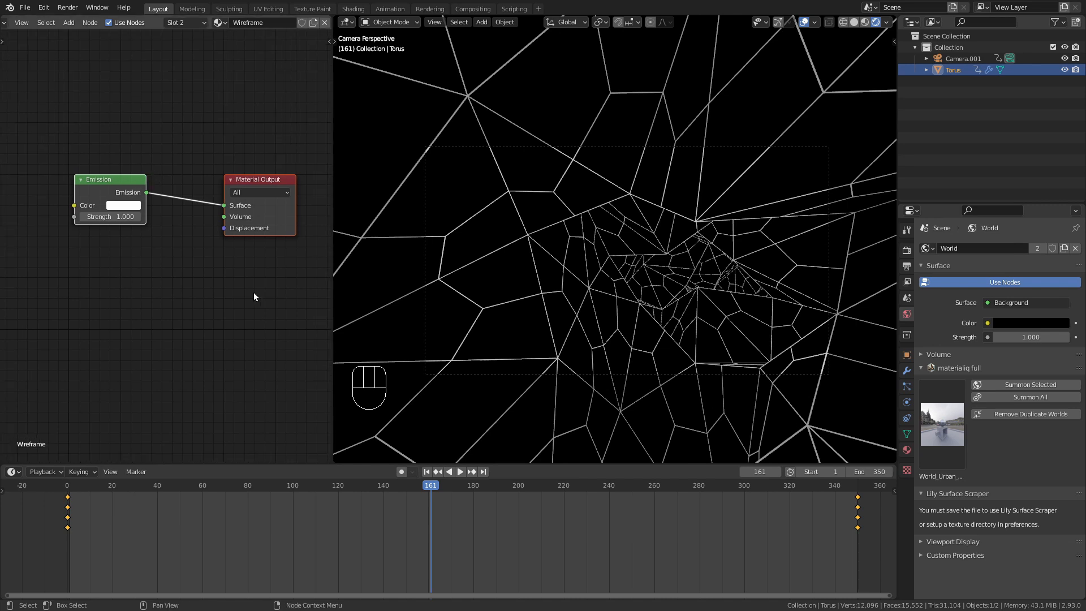
Set the Emission strength of the torus's Wireframe material to 10
click(907, 450)
click(947, 253)
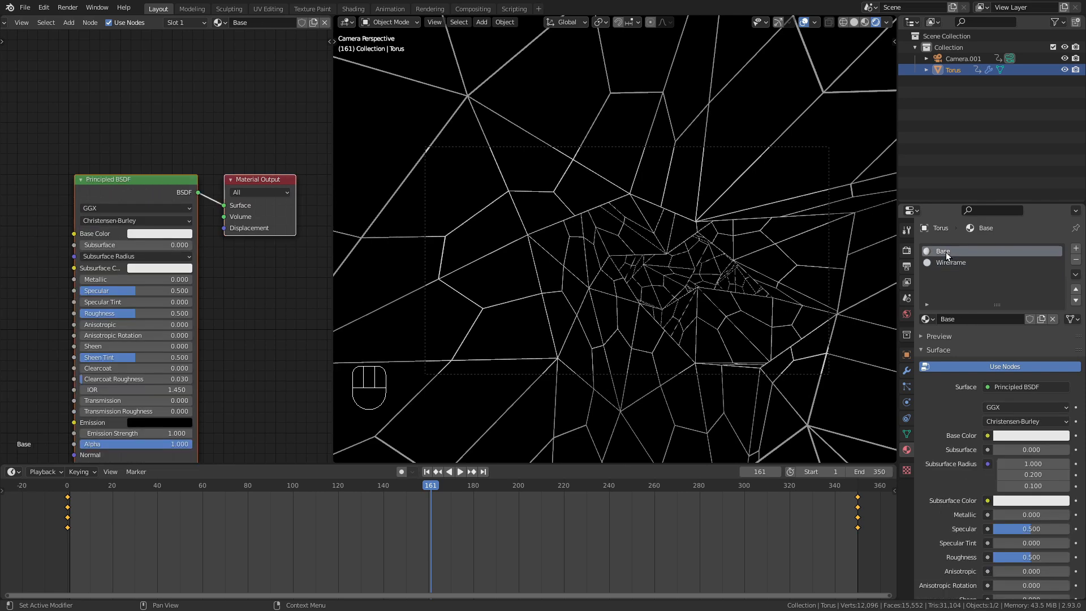
click(954, 263)
middle_drag(165, 302, 183, 313)
click(126, 226)
text(10)
key(Return)
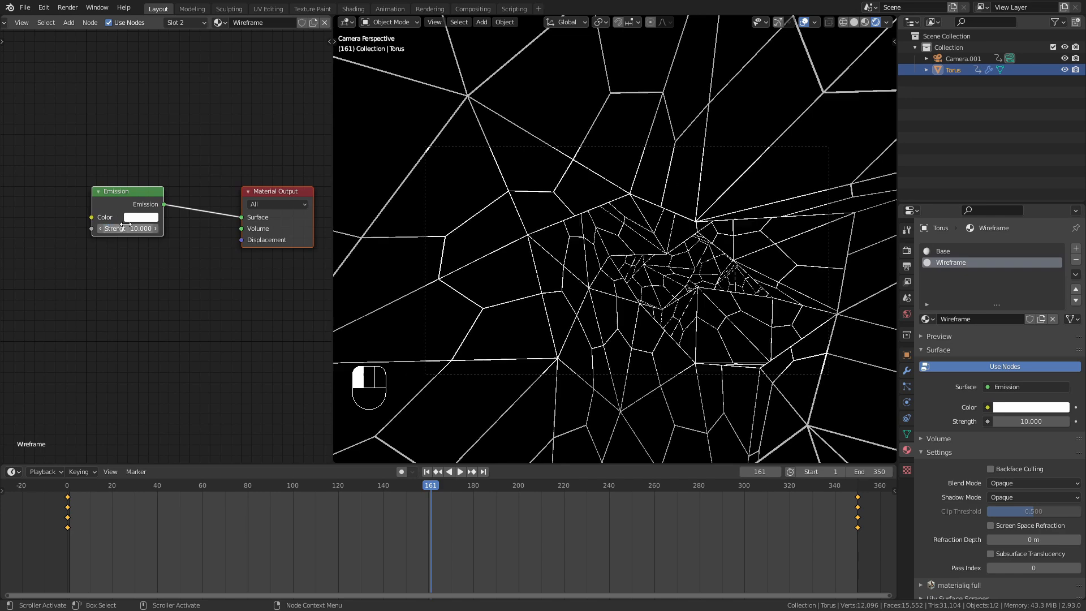
Enable Bloom, Ambient Occlusion and Screen Space Reflections for Eevee, and play the animation briefly to check the glow
click(908, 249)
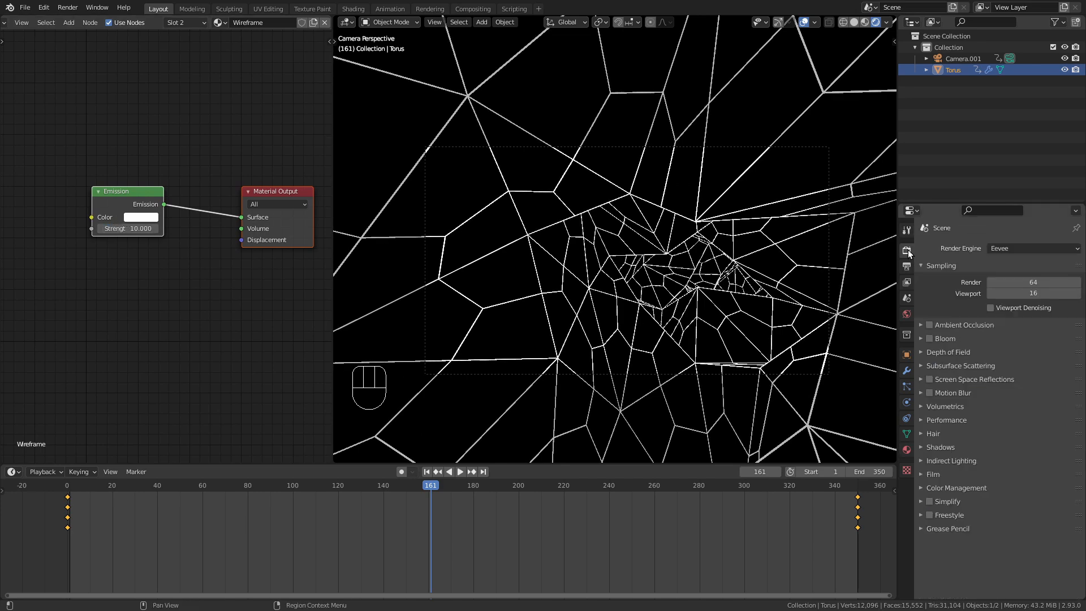
click(930, 338)
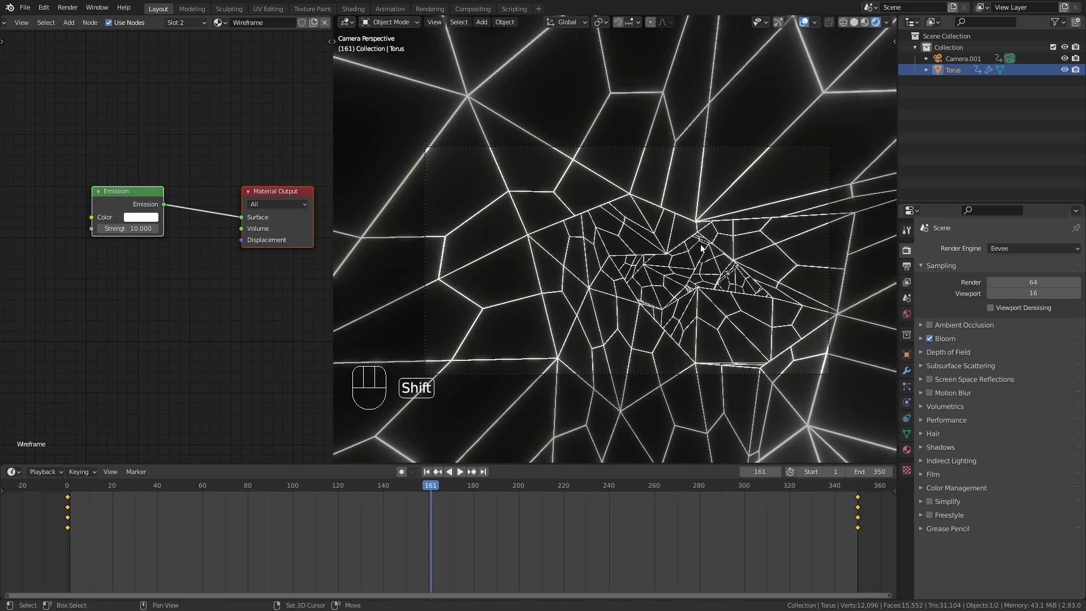
key(Home)
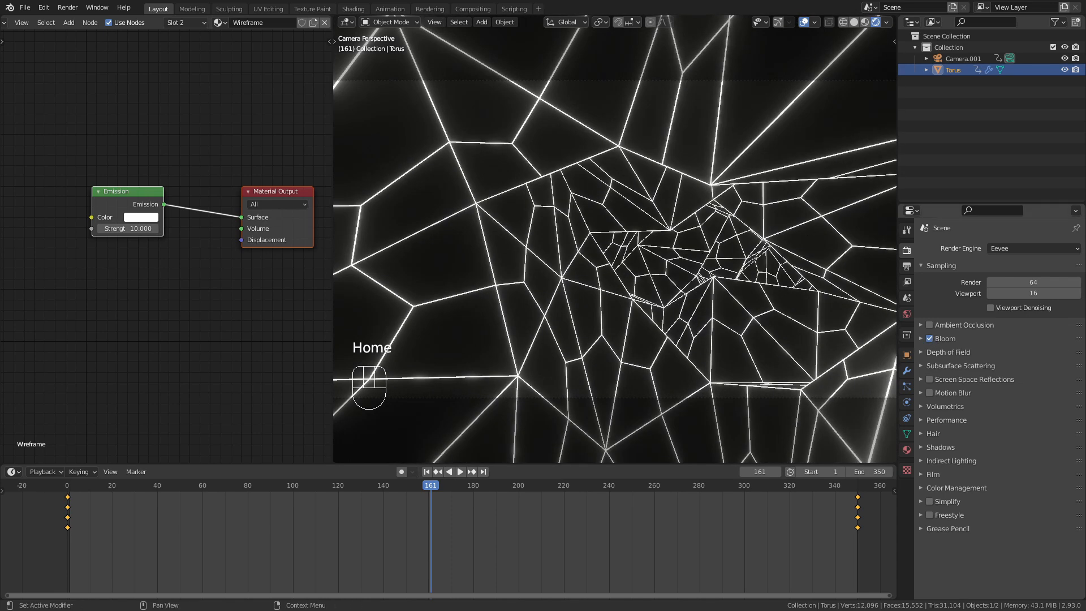
click(929, 325)
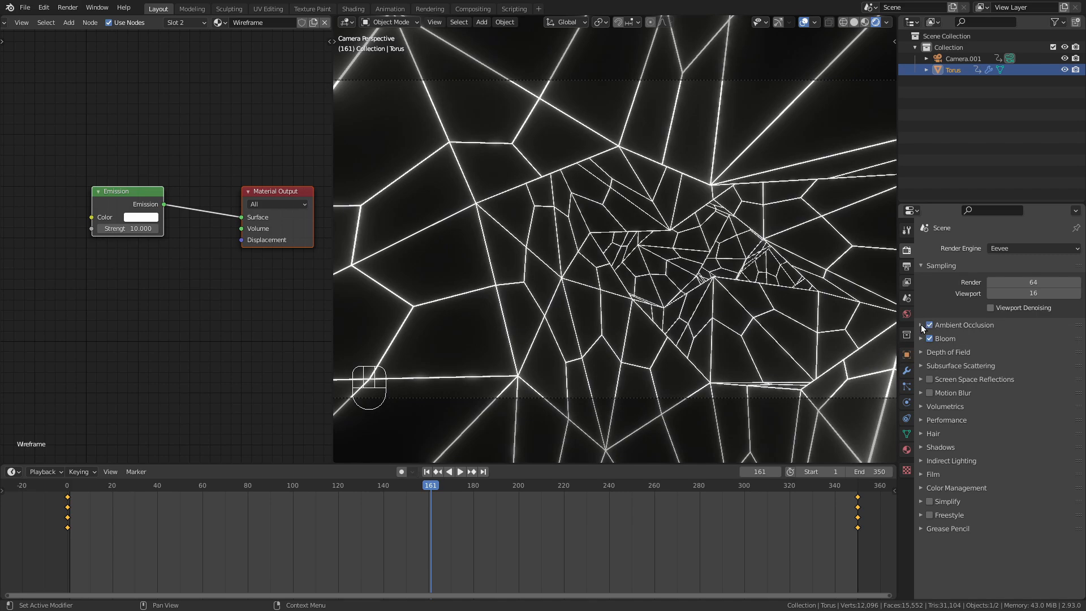
click(929, 379)
key(space)
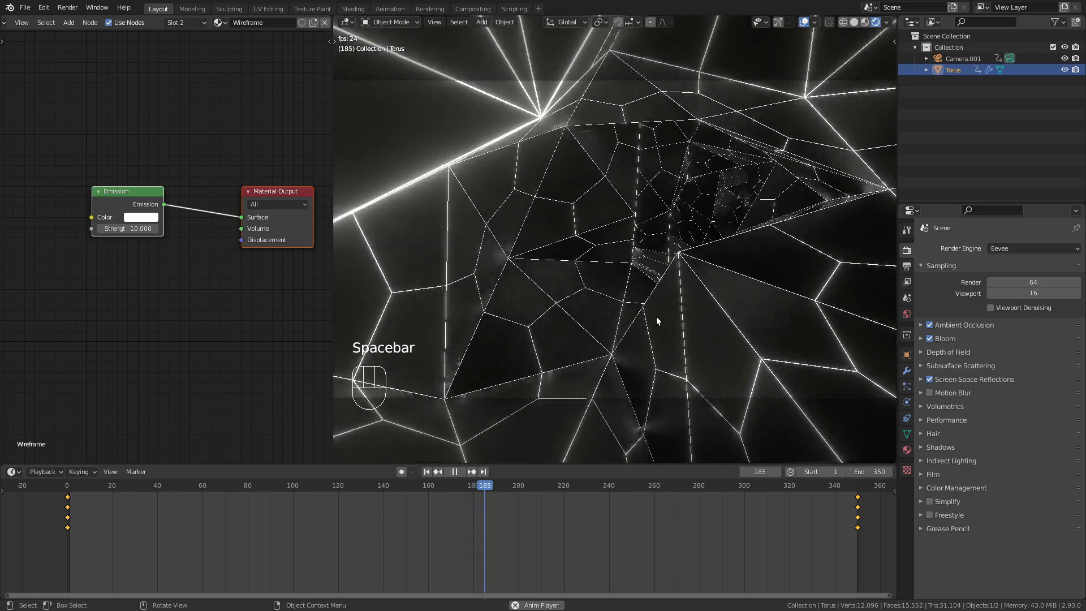
key(space)
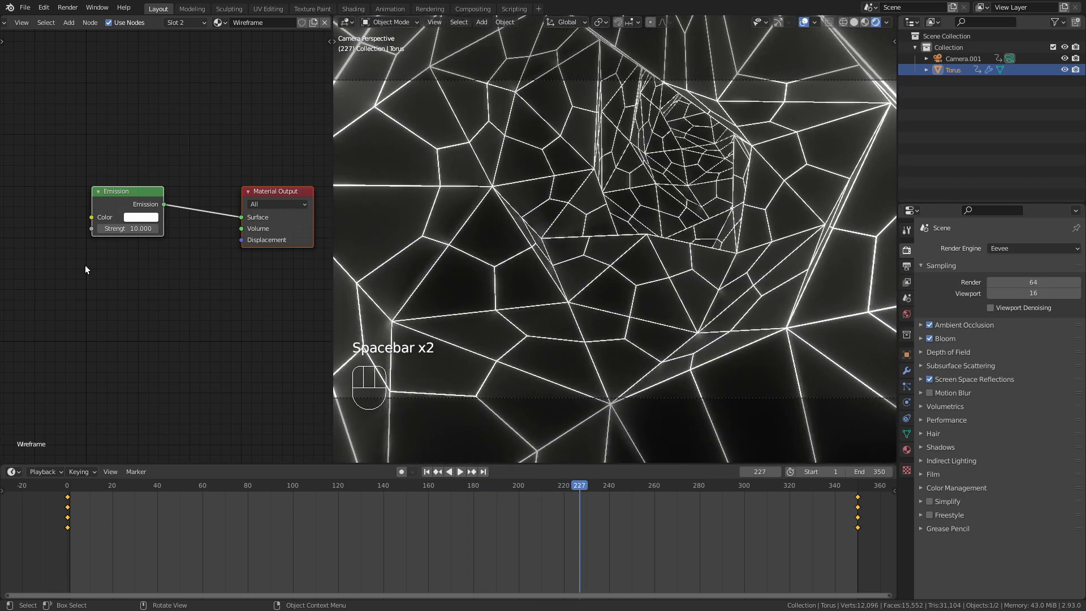
Change the Wireframe material's Emission color to a fully saturated blue-violet
click(133, 216)
drag(180, 97, 205, 98)
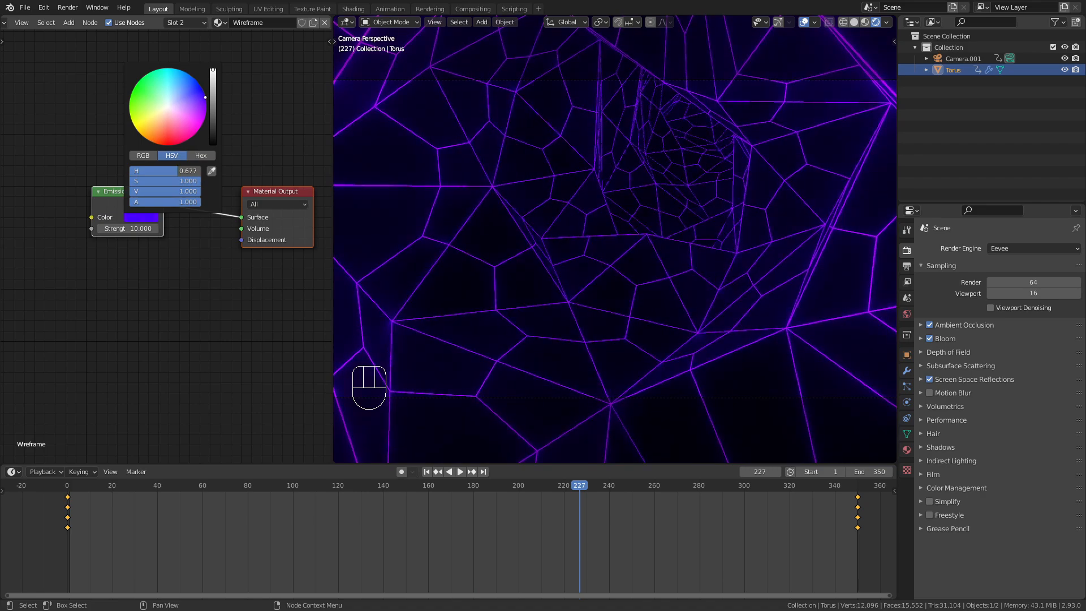
drag(205, 98, 205, 97)
Play and pause the animation repeatedly through the camera to examine the blue-violet glowing wireframe
key(space)
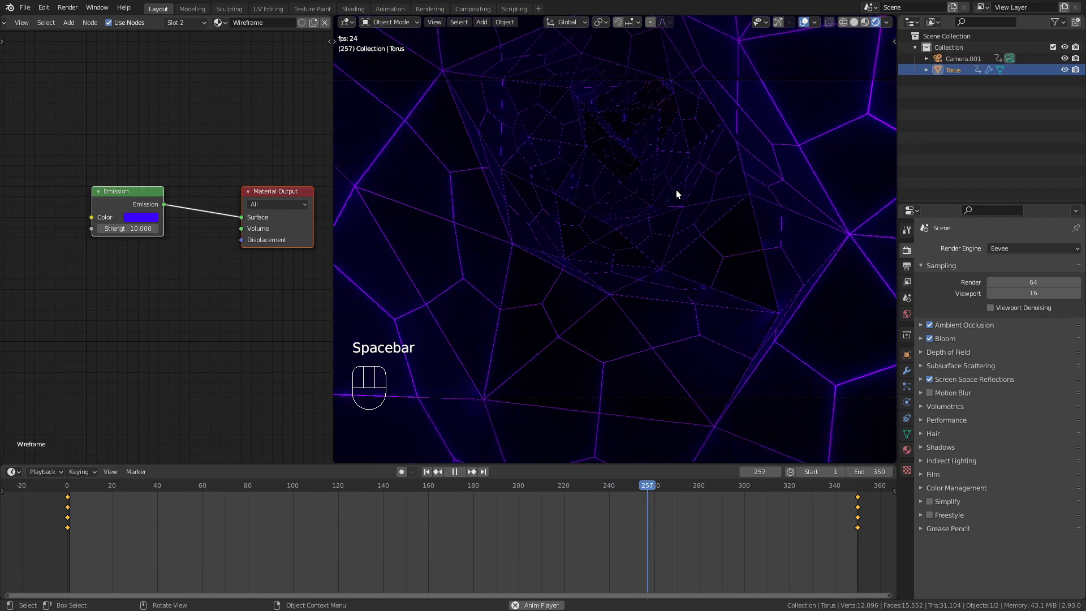
key(space)
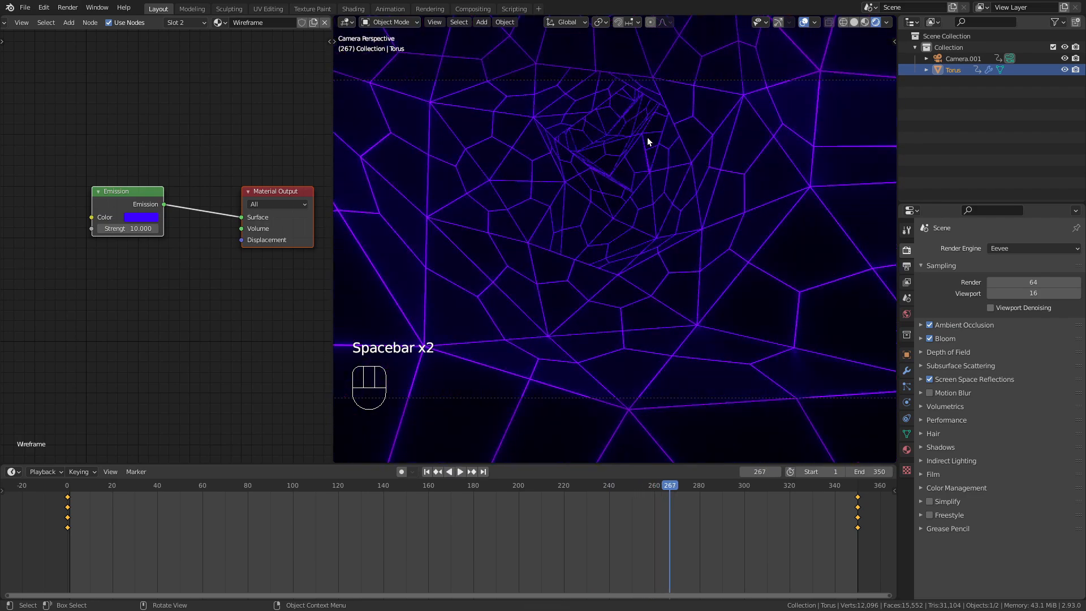
key(space)
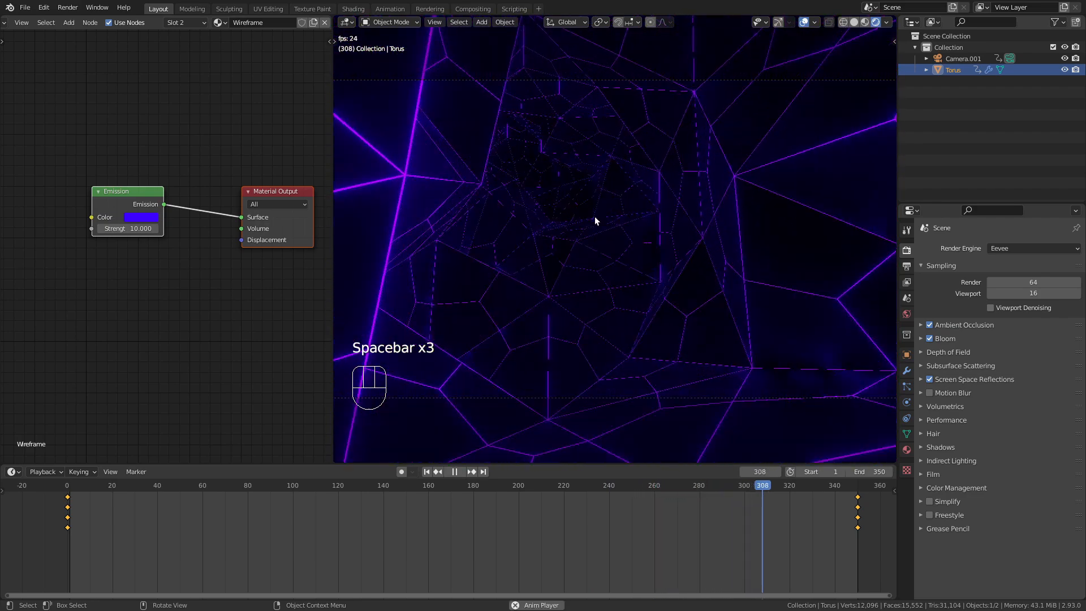
key(space)
key(space)
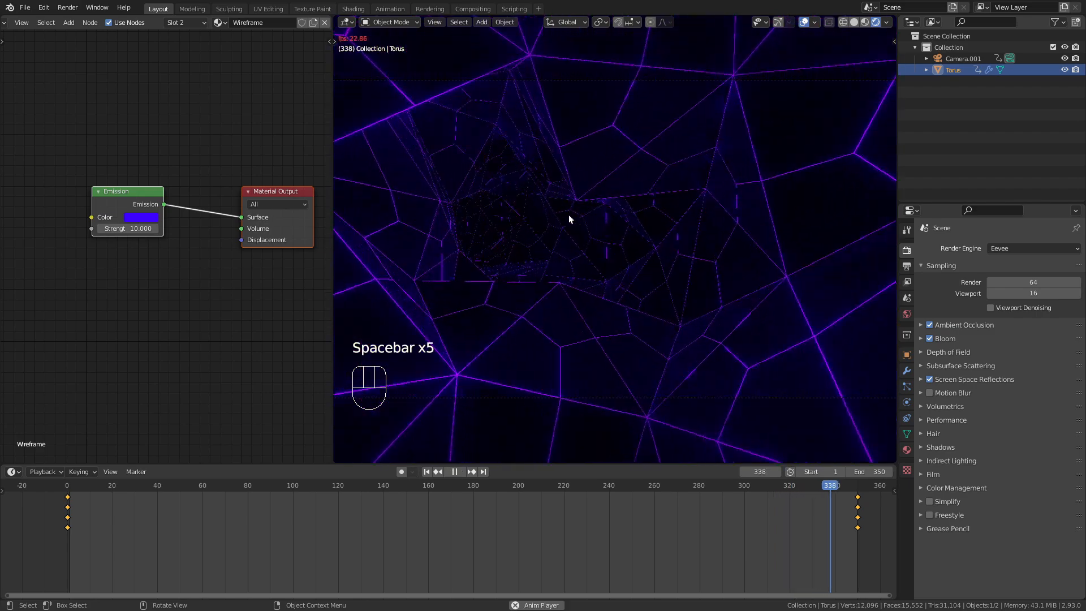
key(space)
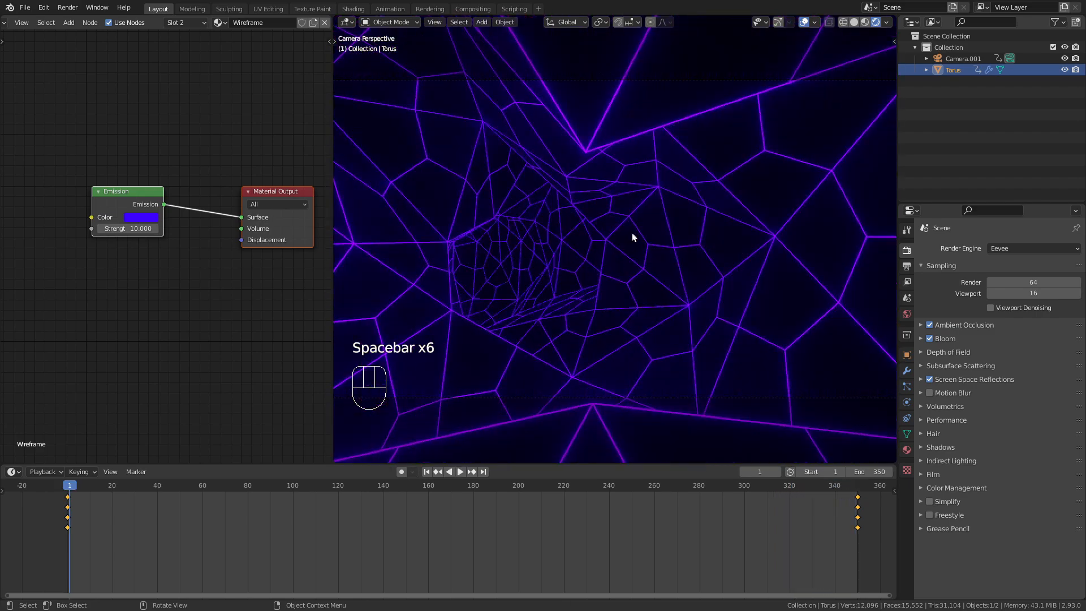
key(space)
key(space)
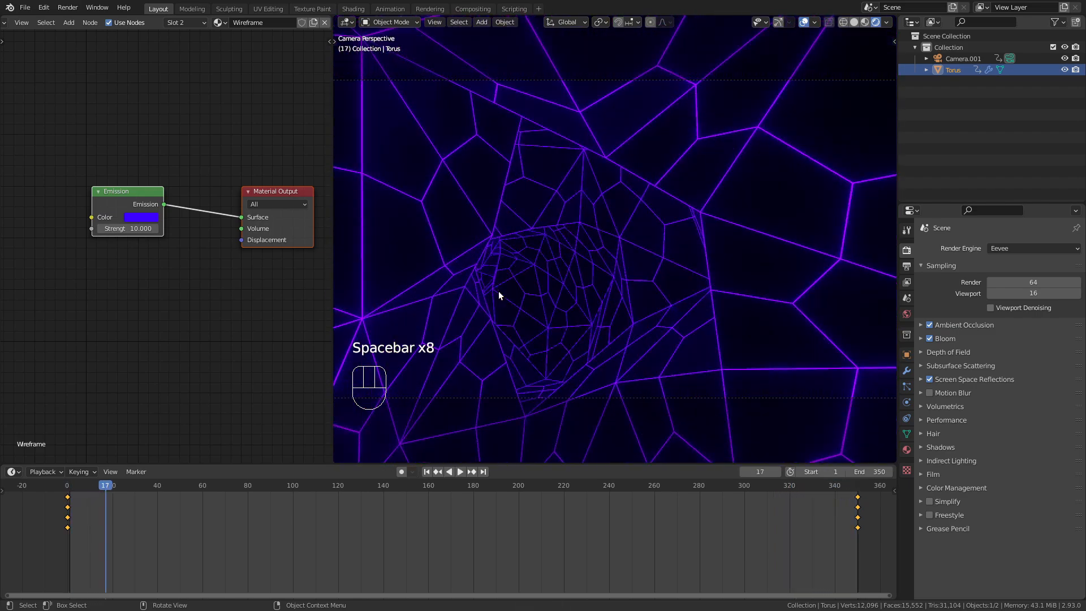
Add a Noise Texture node ahead of the Emission node in the Wireframe material
middle_drag(157, 263, 244, 294)
scroll(244, 295, up, 1)
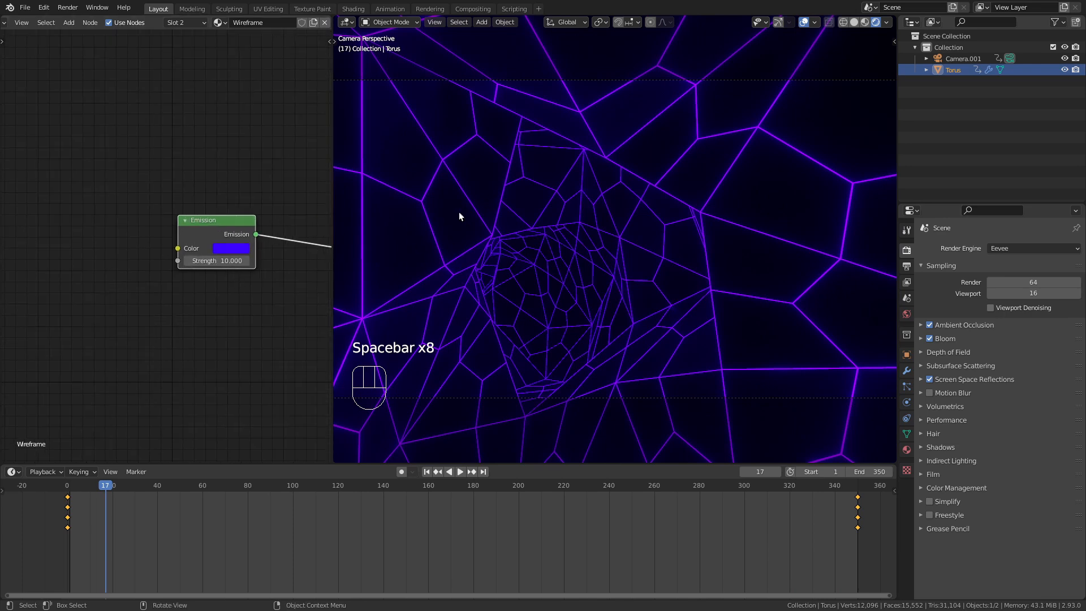
middle_drag(105, 169, 150, 174)
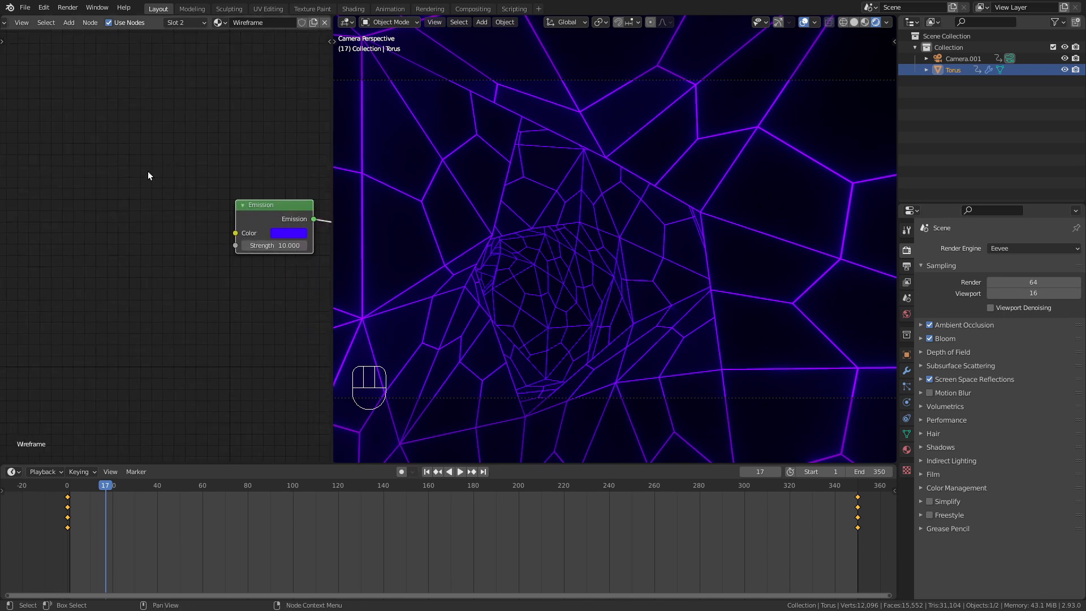
key(shift+a)
click(148, 171)
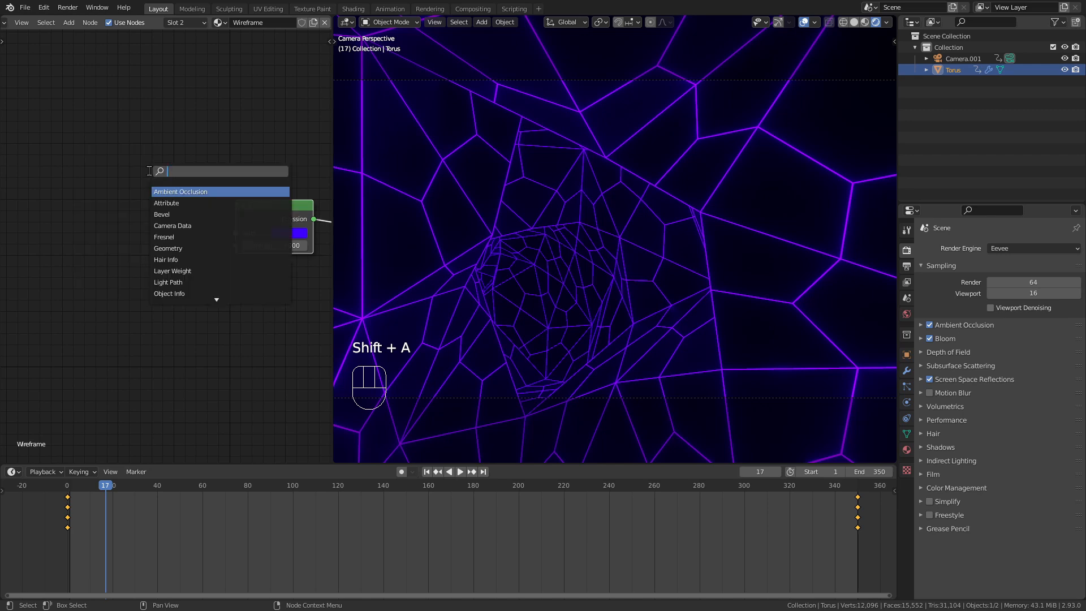
text(noi)
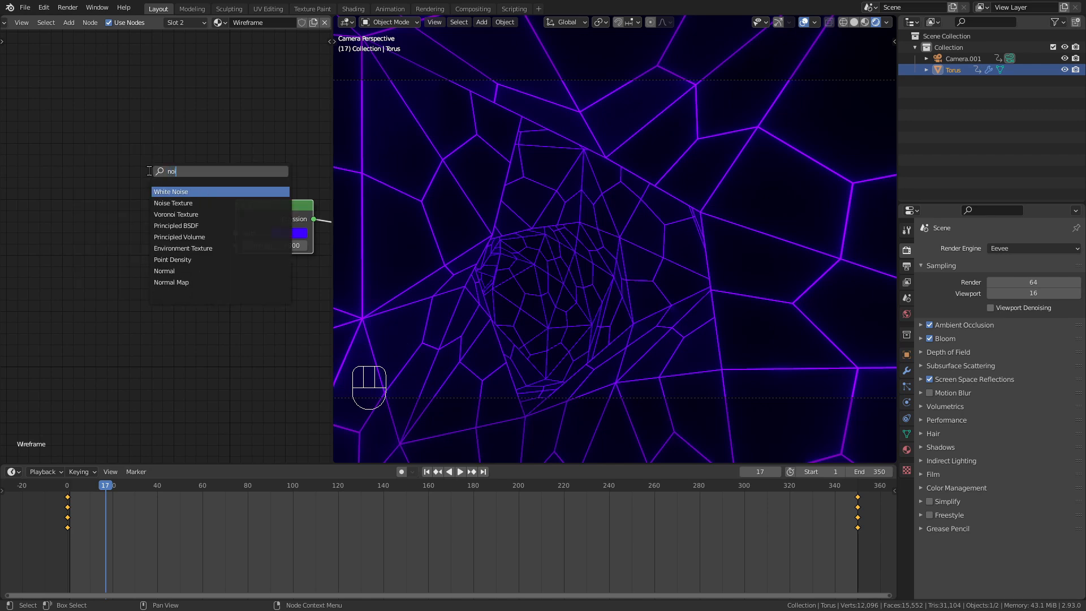
click(173, 203)
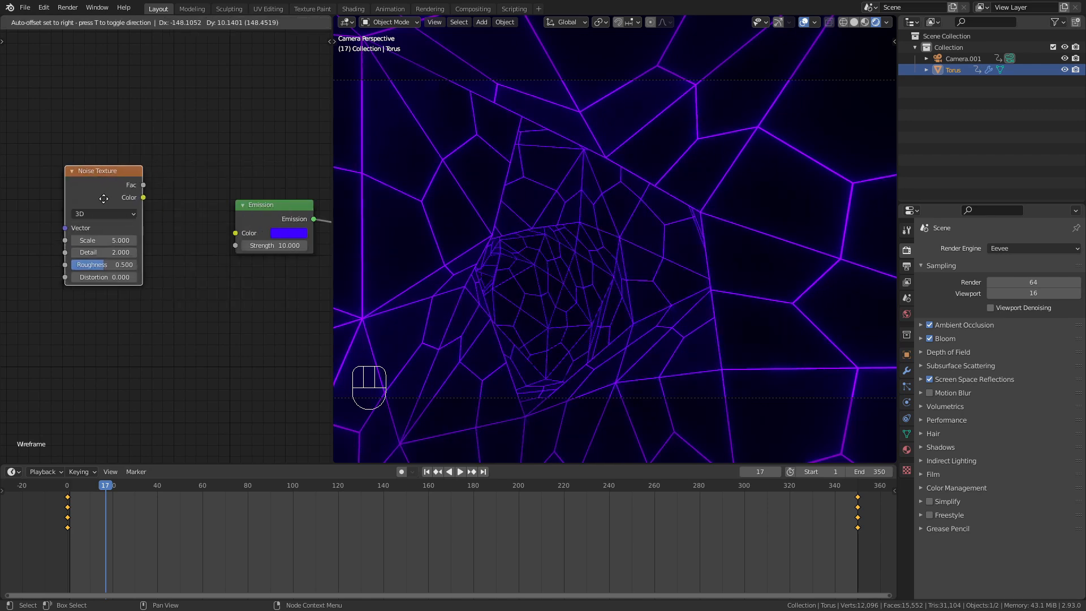
click(171, 176)
Move the Noise Texture farther from the Emission node and connect its Fac output to the Emission Color
middle_drag(170, 176, 189, 176)
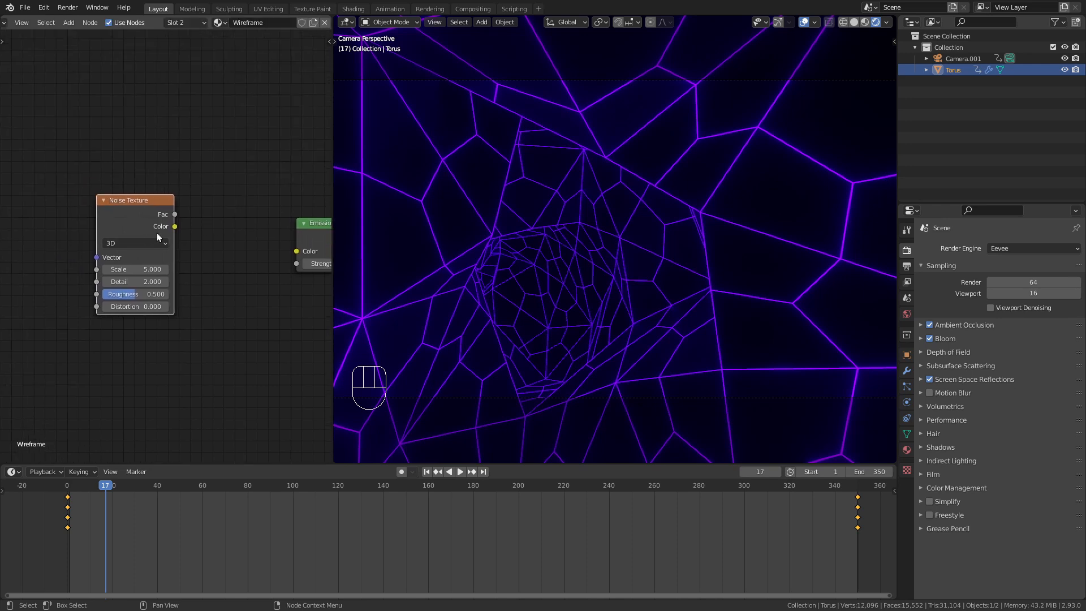
drag(159, 212, 107, 217)
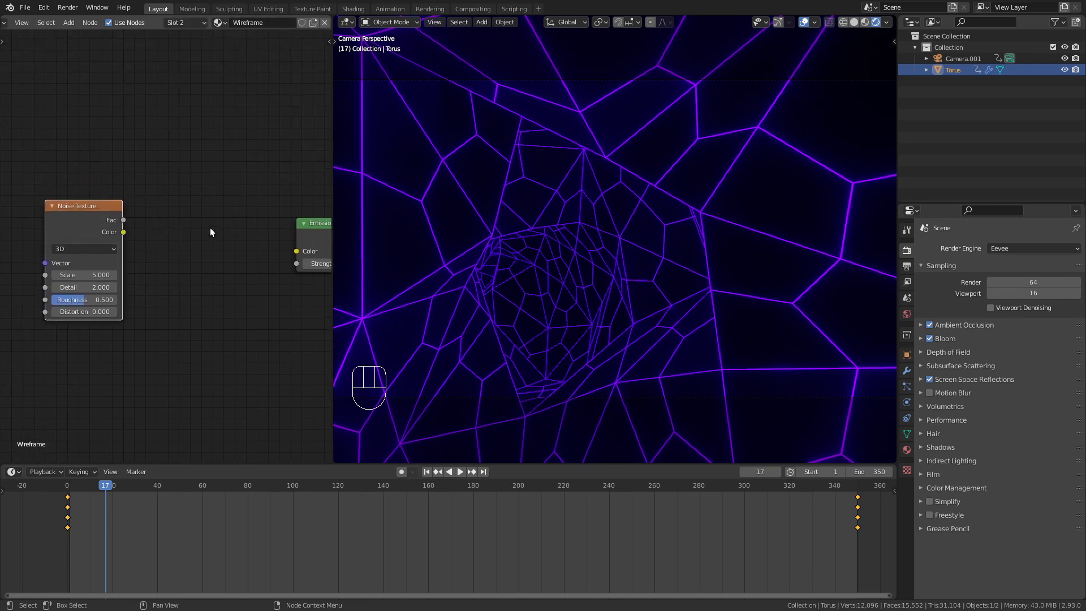
middle_drag(211, 233, 175, 210)
drag(87, 197, 260, 228)
Insert a ColorRamp node on the link between the Noise Texture and the Emission node
middle_drag(184, 165, 202, 179)
key(shift+a)
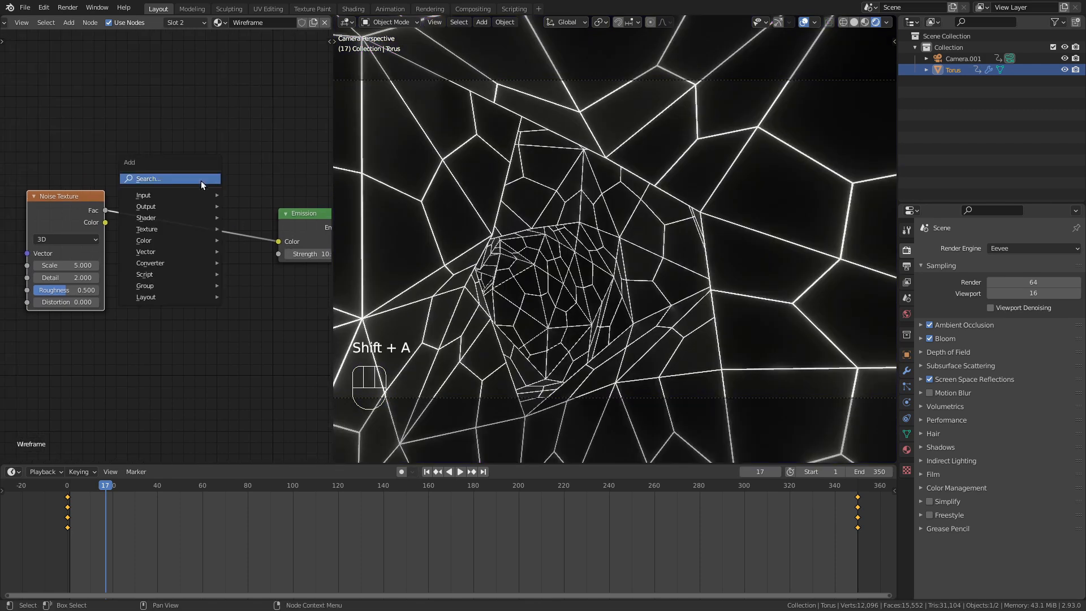
mouse_move(173, 262)
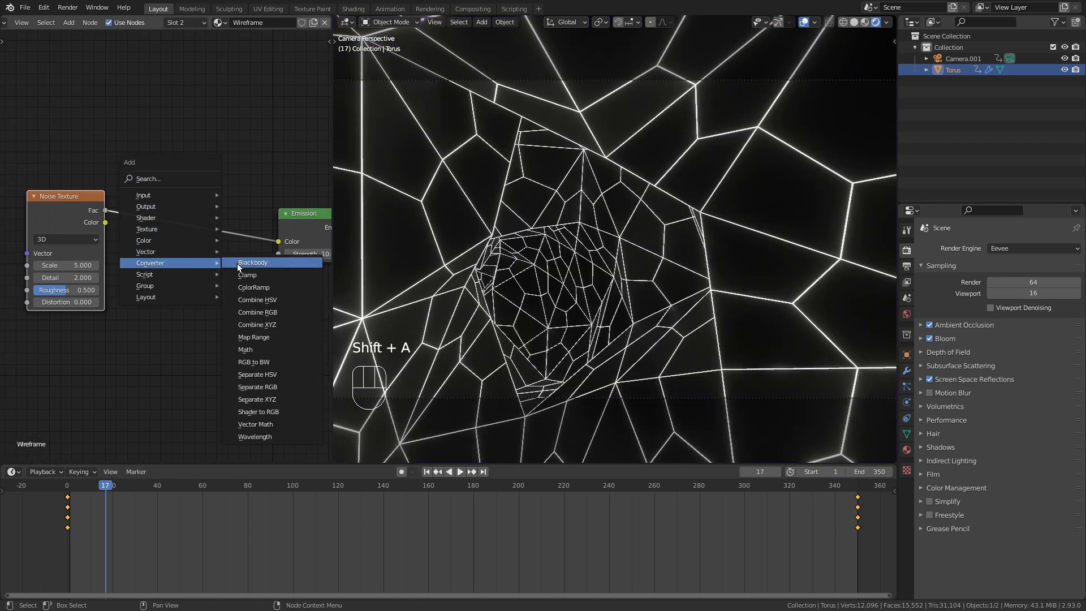
click(276, 287)
click(111, 167)
middle_drag(225, 133, 109, 119)
Unlink the ColorRamp from Emission, copy Emission's blue-violet onto the ramp's white stop, and reconnect the ramp to Emission Color
drag(213, 229, 220, 234)
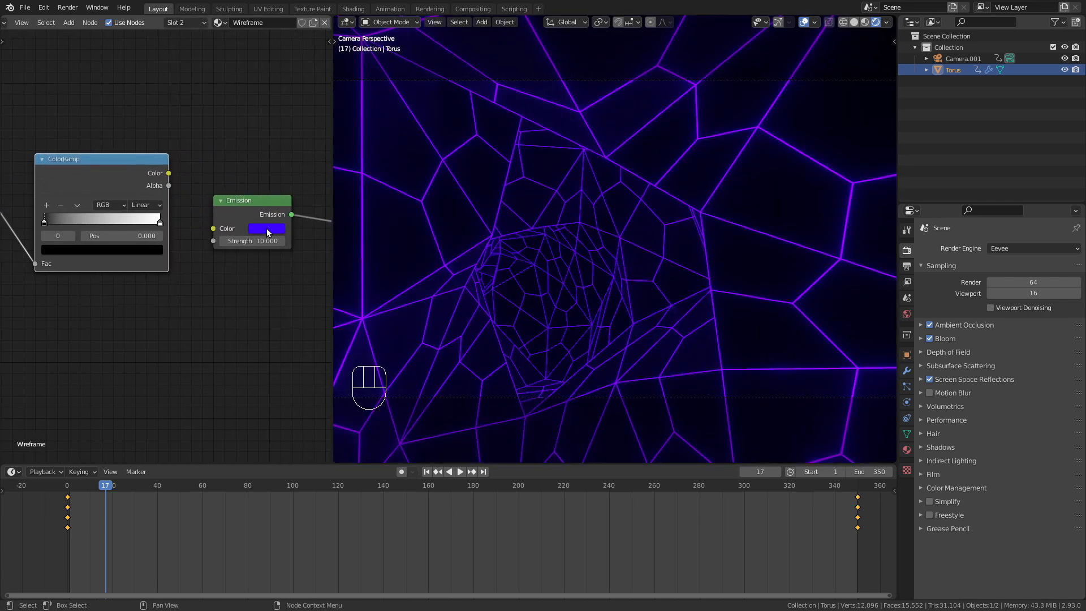
click(160, 225)
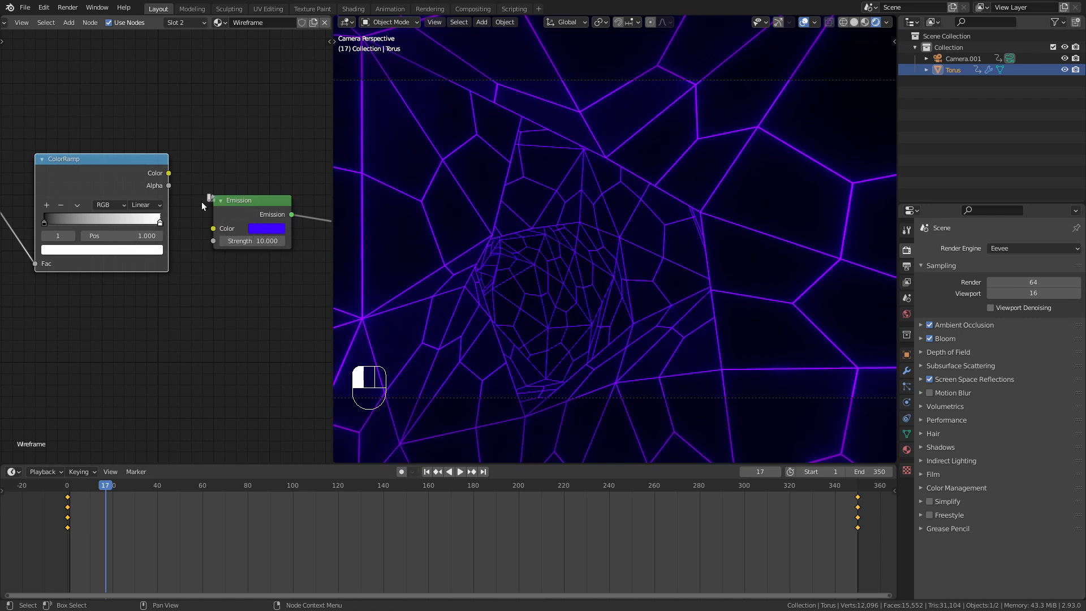
drag(138, 248, 137, 247)
drag(168, 173, 216, 229)
Move the ColorRamp's black stop to position 0.405 and set the Noise Texture's Scale to 2
middle_drag(113, 292, 229, 291)
drag(160, 223, 176, 224)
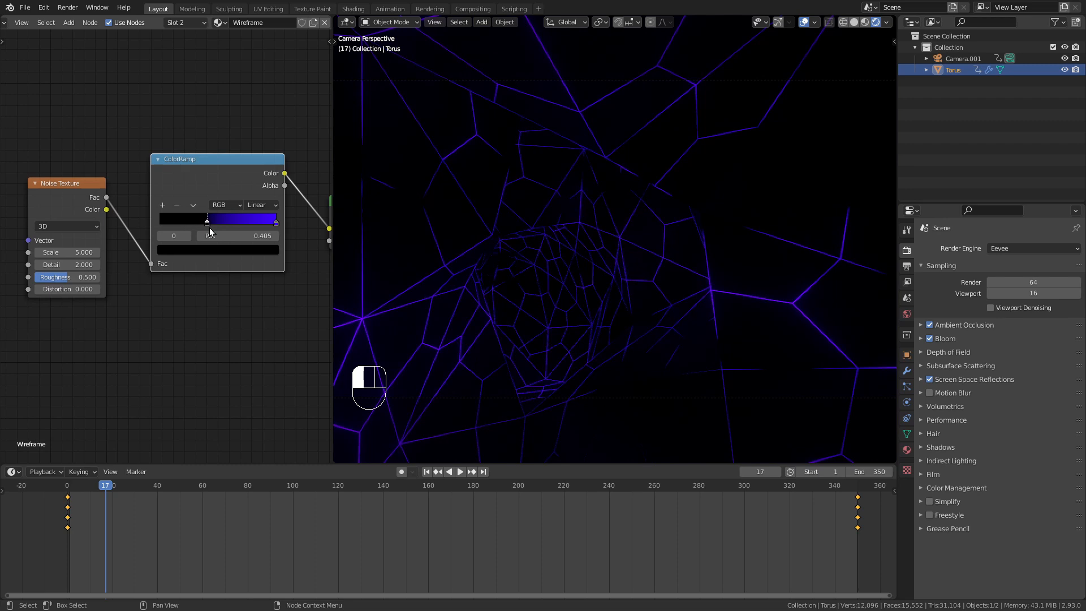
drag(210, 231, 210, 231)
key(Return)
Play and pause the animation through the camera to examine the noise-broken wireframe glow
key(space)
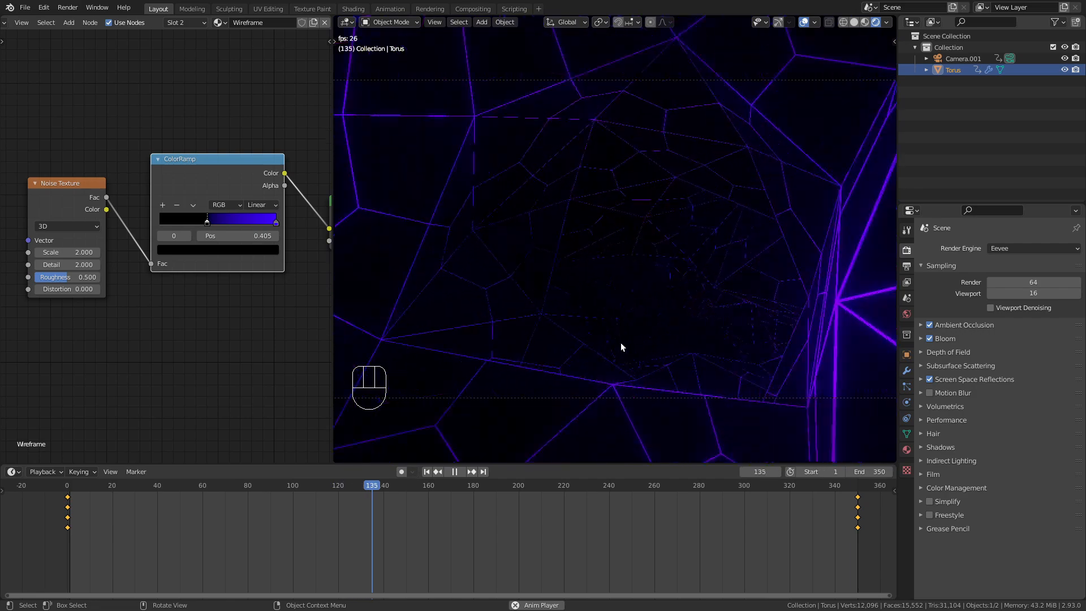
key(space)
key(space)
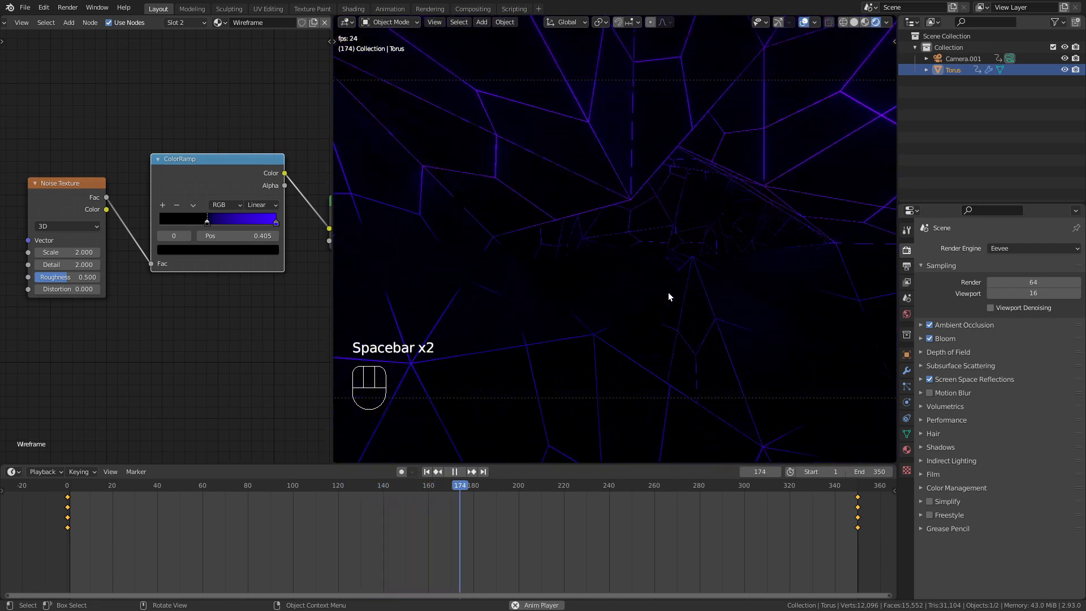
key(space)
Set the Noise Texture's Scale to 5.8, Detail to 3.5 and Distortion to 1.1, and preview the animation through the camera
middle_drag(645, 329, 623, 327)
click(97, 252)
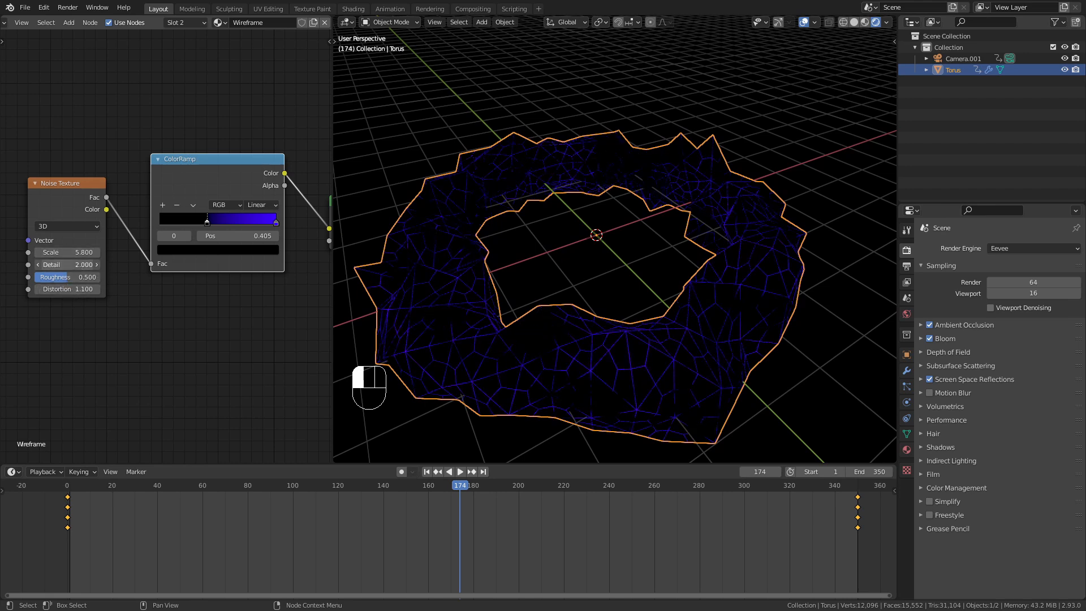
drag(67, 264, 84, 265)
key(KP_0)
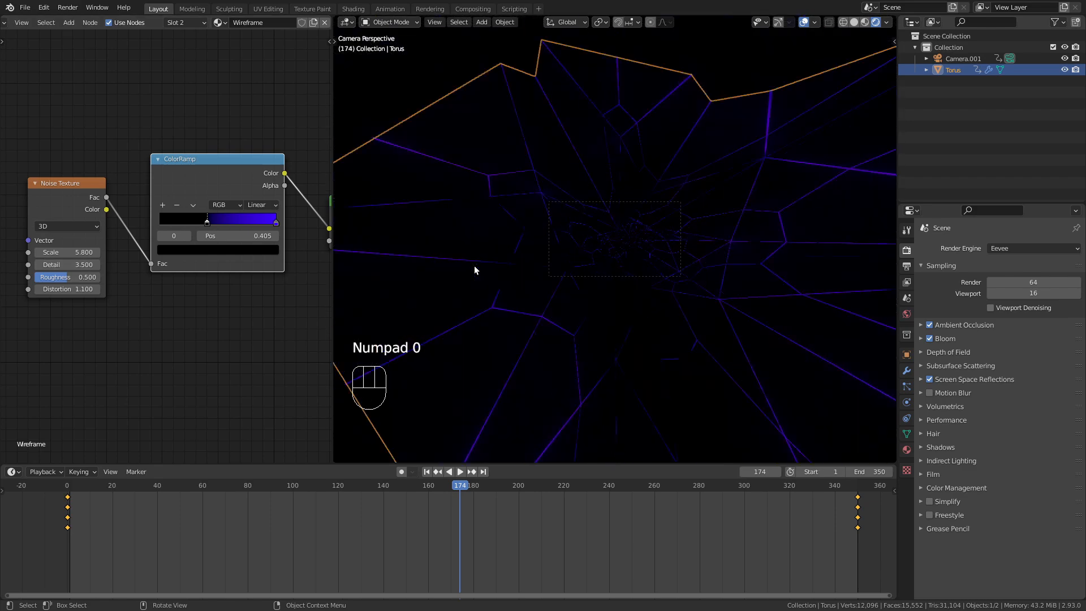
key(space)
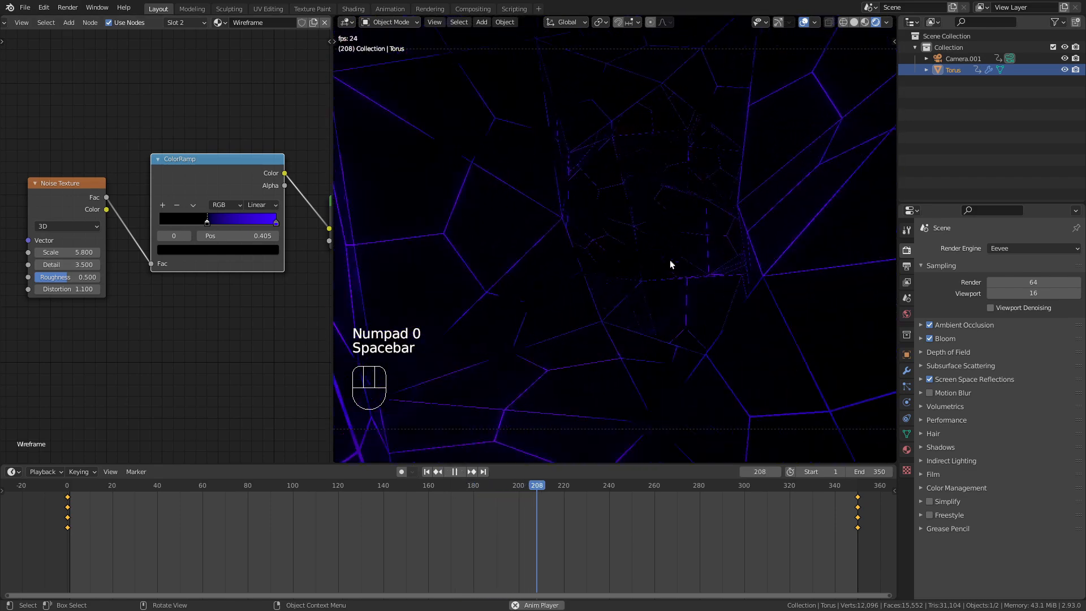
key(Home)
key(space)
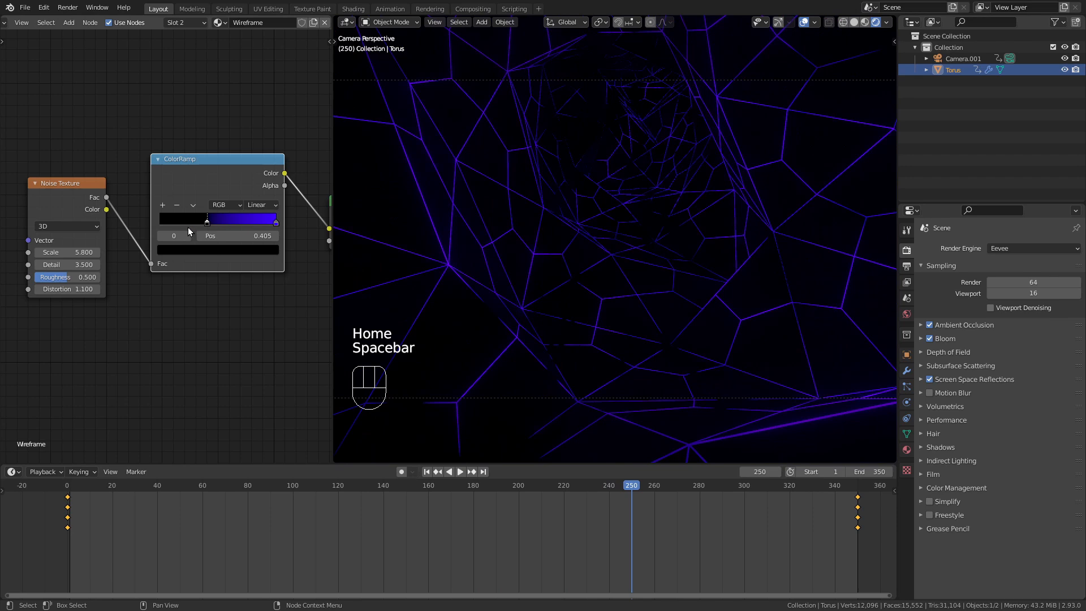
Set the Noise Texture's Scale to 3 and play a short stretch of the animation to check the pattern
click(78, 250)
text(3)
key(Return)
key(space)
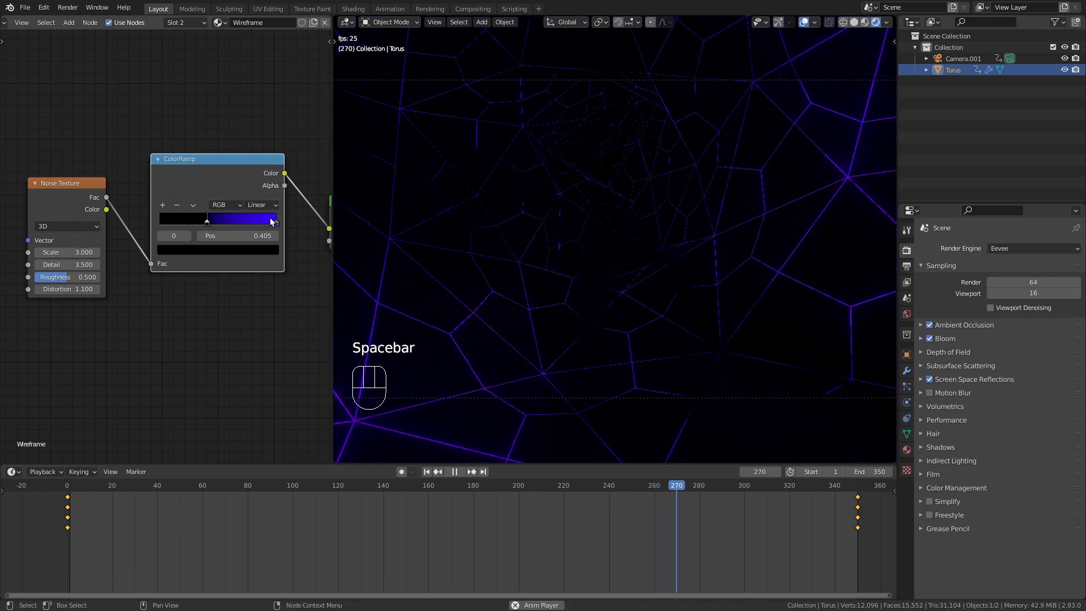
key(space)
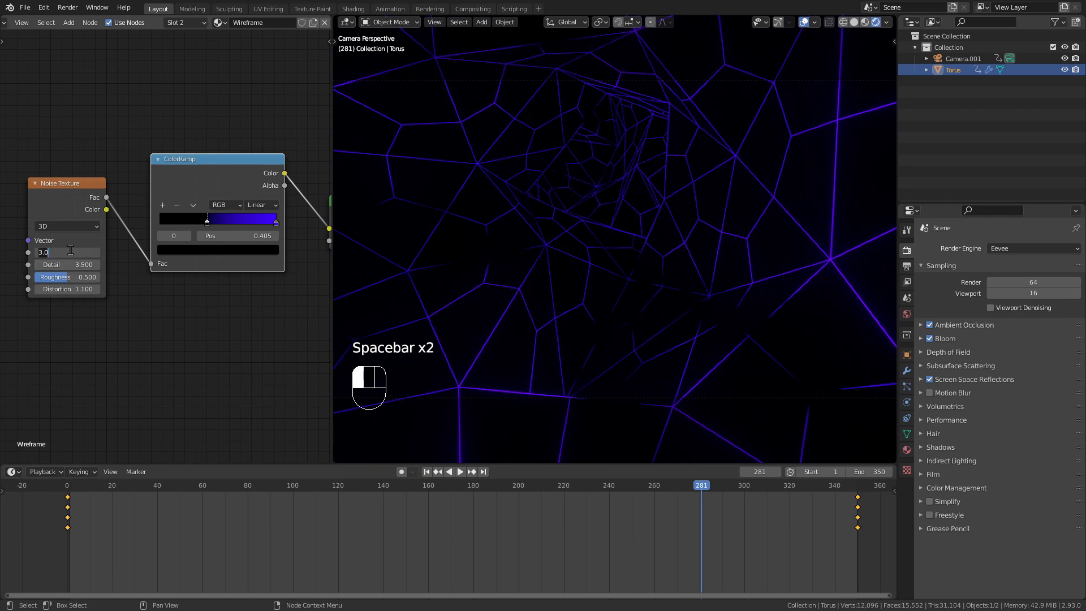
Lower the Noise Texture's Scale to 1 and preview the wireframe pattern through the camera
click(71, 250)
text(1)
key(Return)
key(space)
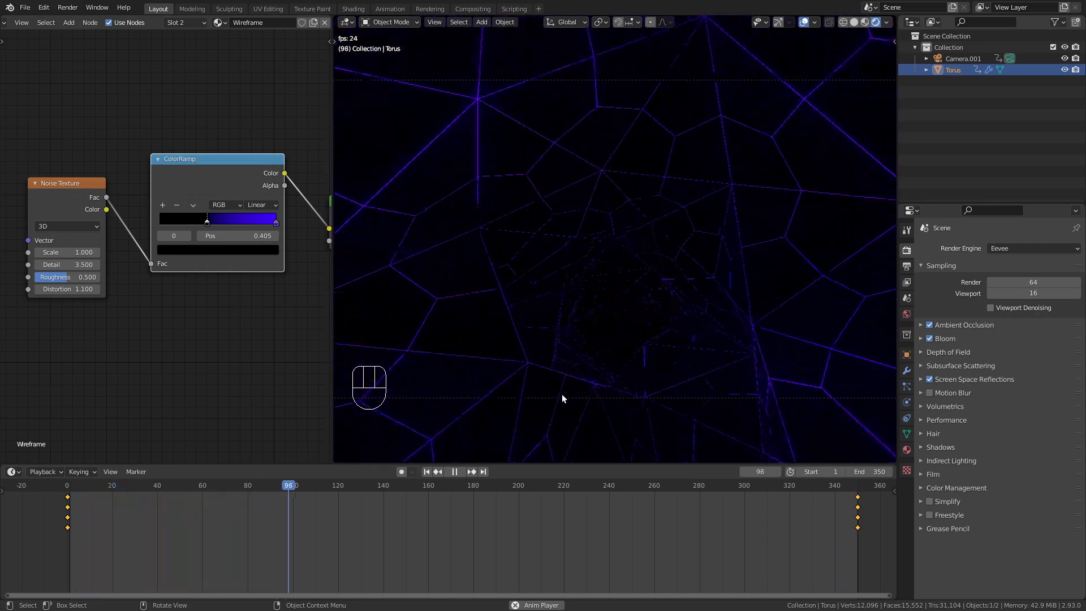
key(space)
Add Texture Coordinate and Mapping nodes to the Noise Texture, delete Mapping keeping the link, and place Texture Coordinate beside the noise
middle_drag(101, 232, 221, 236)
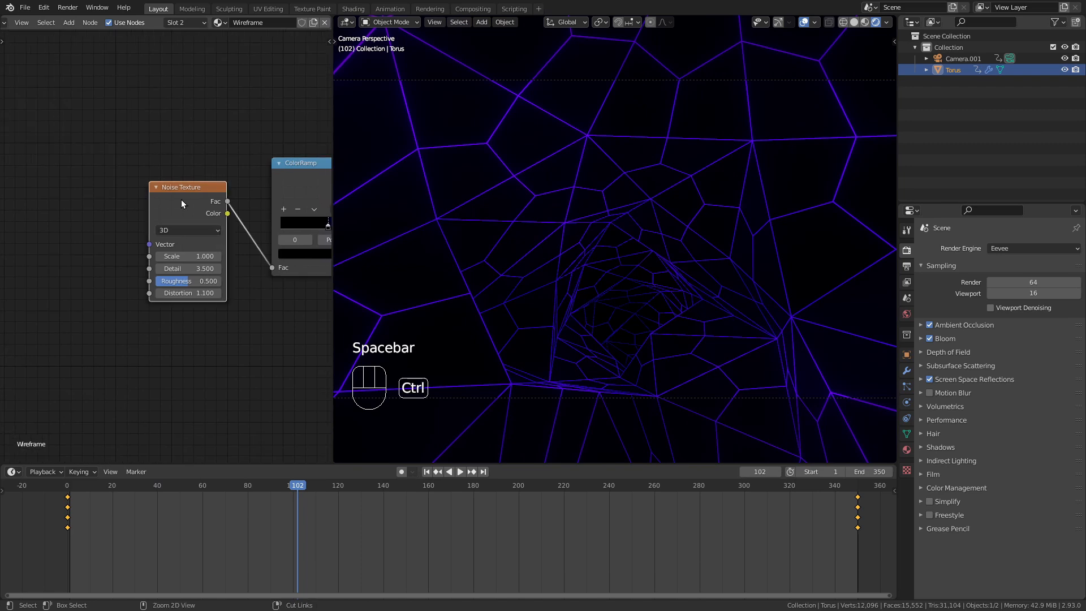
key(ctrl+t)
scroll(179, 195, down, 3)
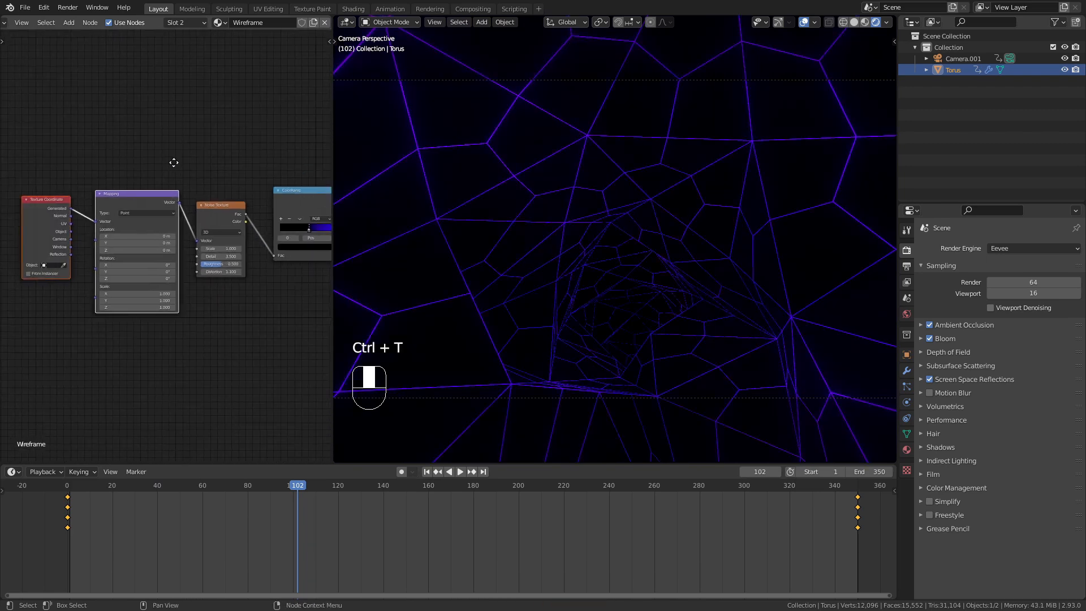
key(ctrl+x)
click(124, 195)
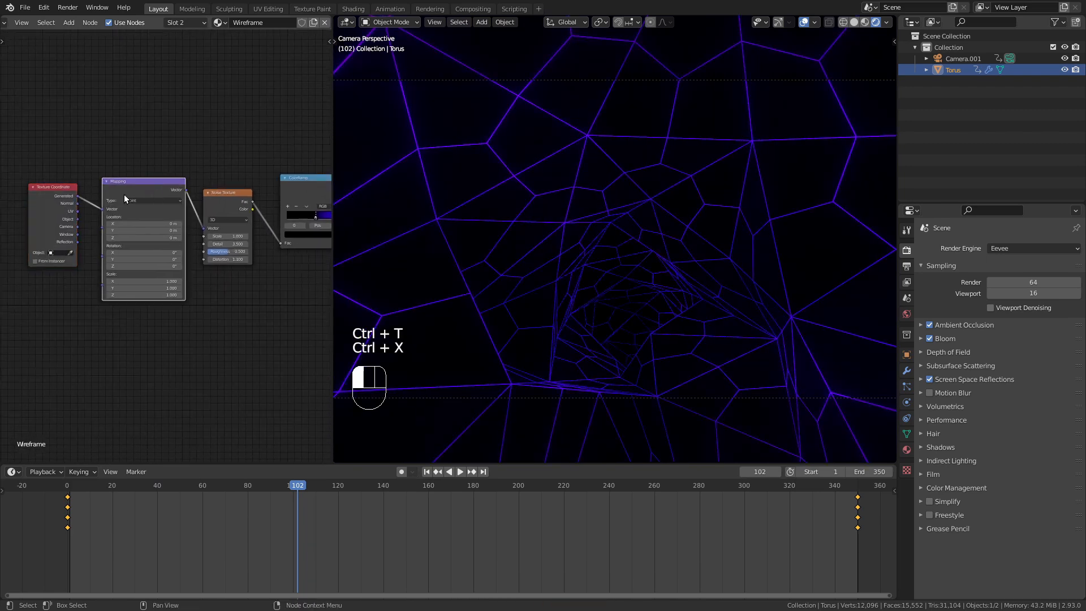
key(ctrl+x)
drag(66, 190, 143, 190)
Connect the Texture Coordinate's Object output to the Noise Texture's Vector input
scroll(180, 208, up, 8)
middle_drag(175, 209, 157, 230)
drag(126, 219, 136, 216)
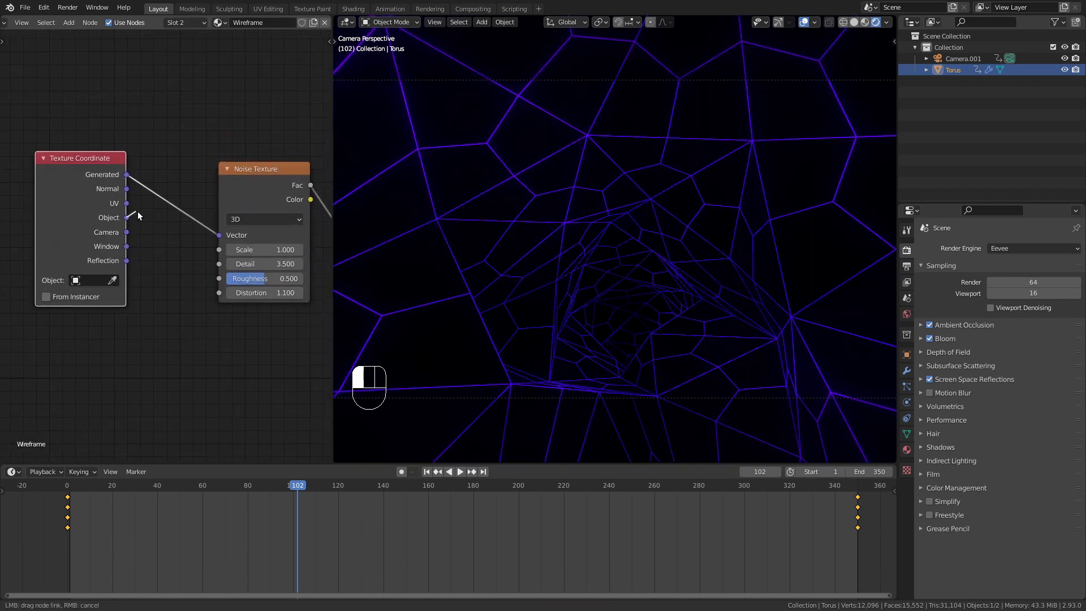
drag(221, 238, 219, 235)
Try Noise Texture Scale values of 0.05 and 0.2 and compare the pattern on the torus from outside
scroll(187, 134, down, 1)
middle_drag(188, 134, 33, 131)
middle_drag(562, 219, 540, 59)
scroll(589, 227, down, 5)
mouse_move(589, 227)
middle_down()
mouse_move(571, 190)
mouse_move(621, 282)
mouse_move(604, 240)
middle_up()
key(KP_1)
scroll(641, 283, up, 3)
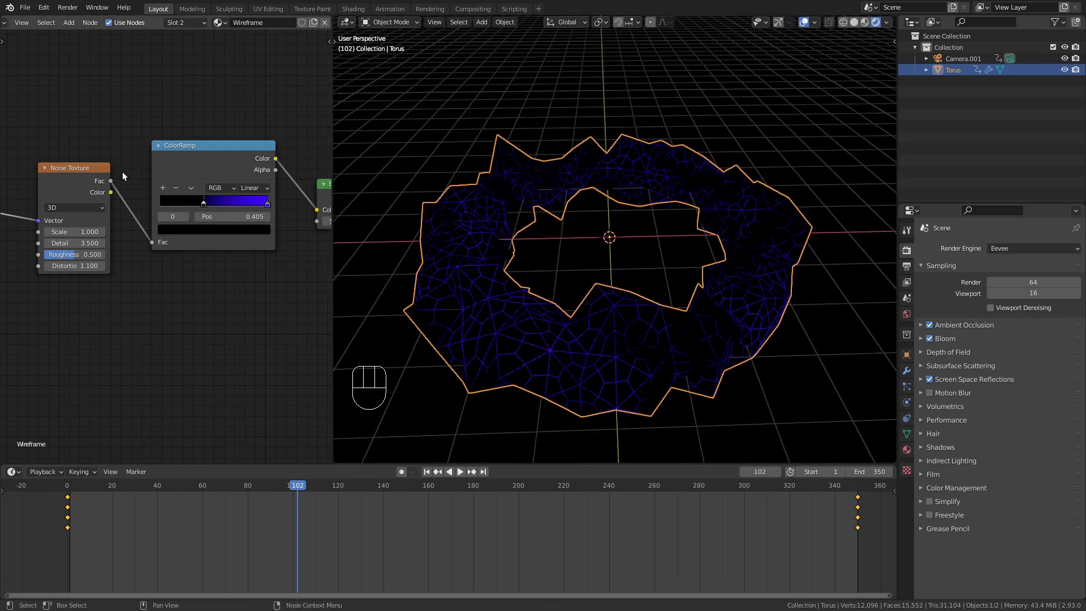
middle_drag(119, 182, 183, 240)
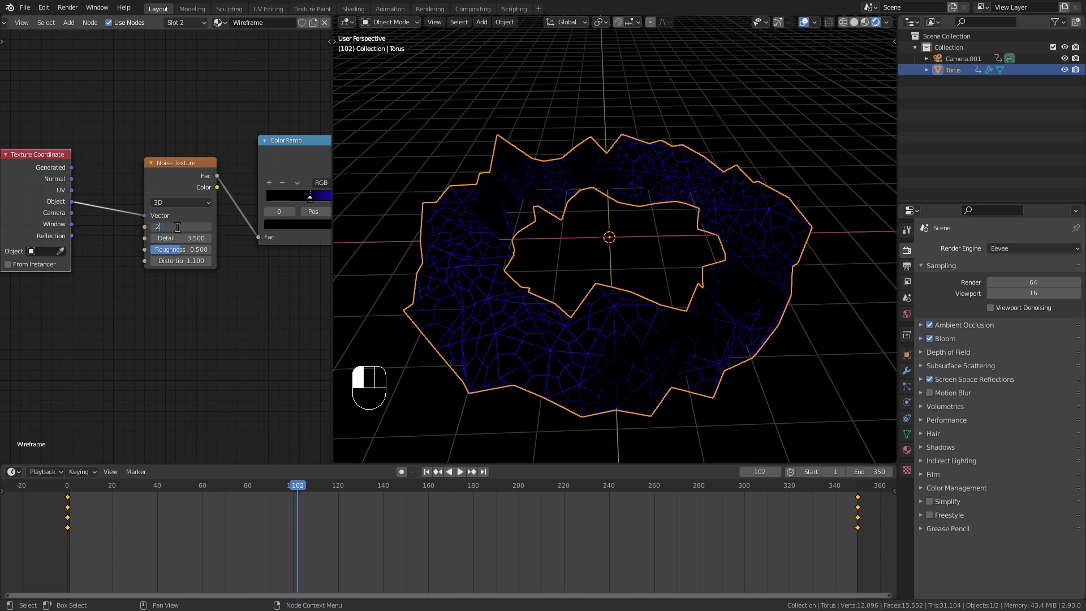
middle_drag(628, 277, 433, 306)
middle_drag(647, 269, 509, 237)
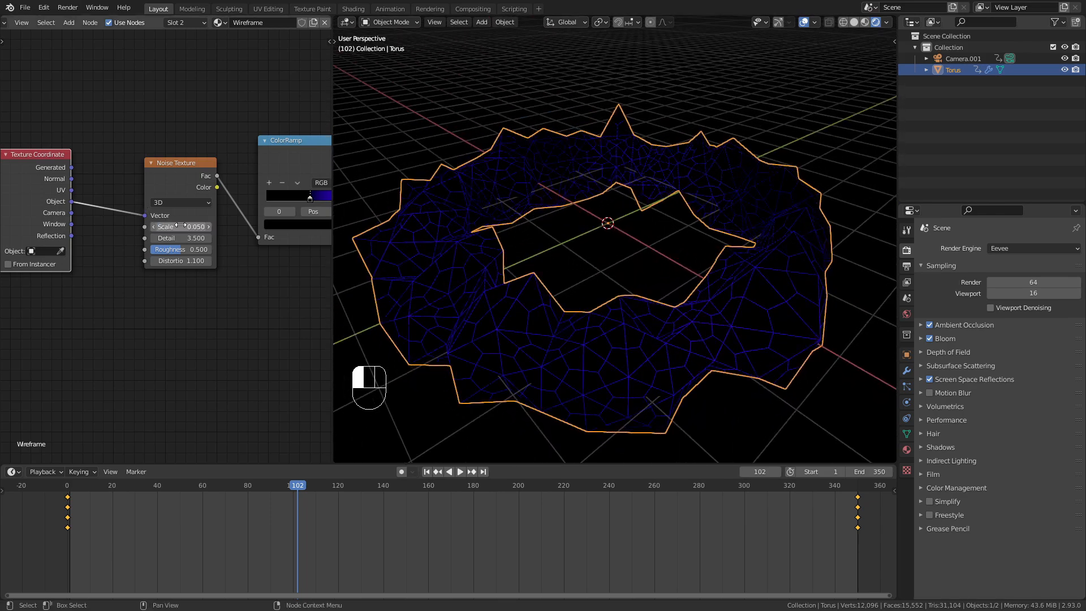
middle_drag(473, 199, 526, 243)
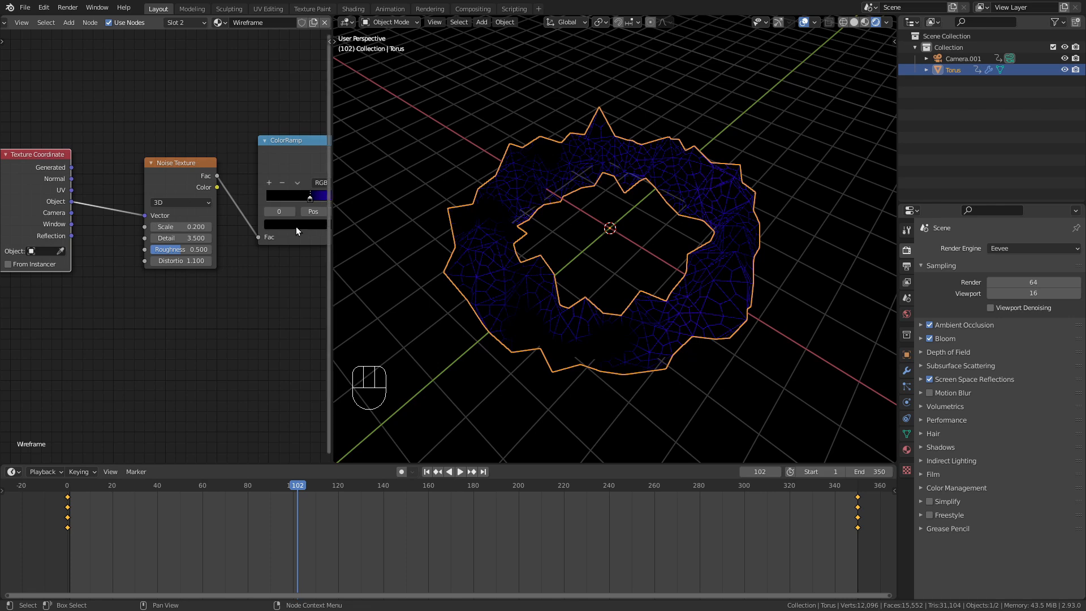
Move the ColorRamp's black stop to position 0.464, set the Noise Texture's Scale to 0.5, and play the animation through the camera
middle_drag(323, 222, 188, 244)
drag(185, 220, 181, 220)
middle_drag(98, 331, 151, 323)
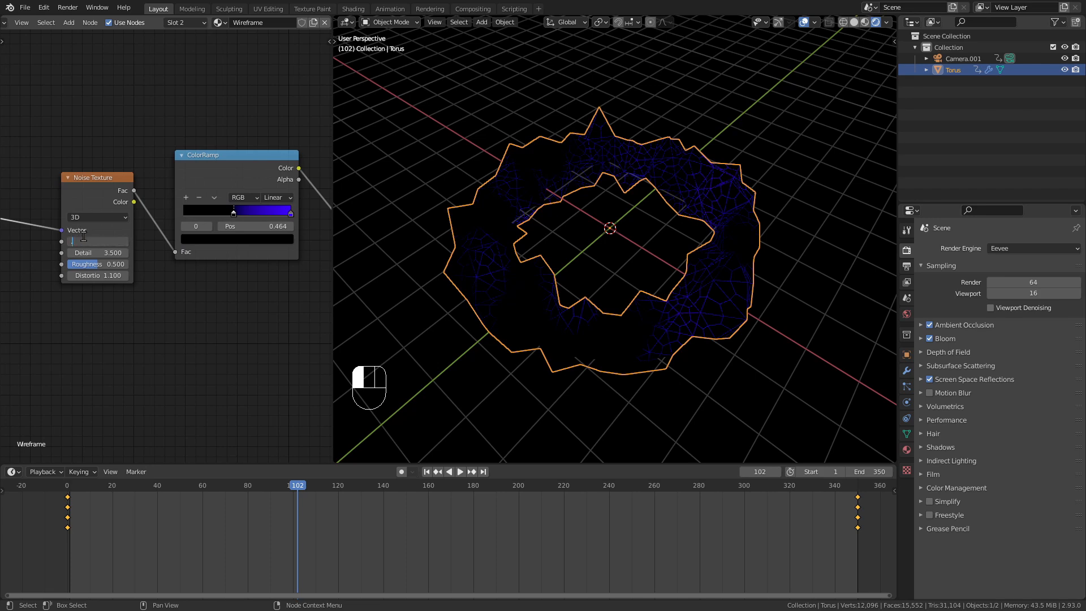
middle_drag(540, 226, 586, 223)
key(KP_0)
key(space)
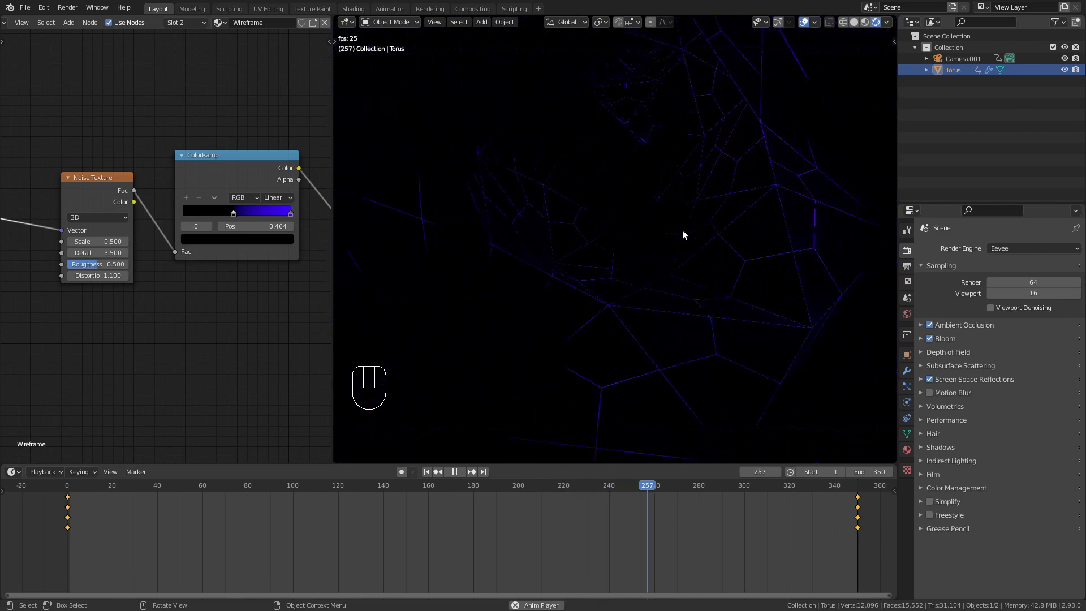
Set the Emission node's Strength to 25
middle_drag(242, 296, 42, 345)
scroll(113, 316, up, 2)
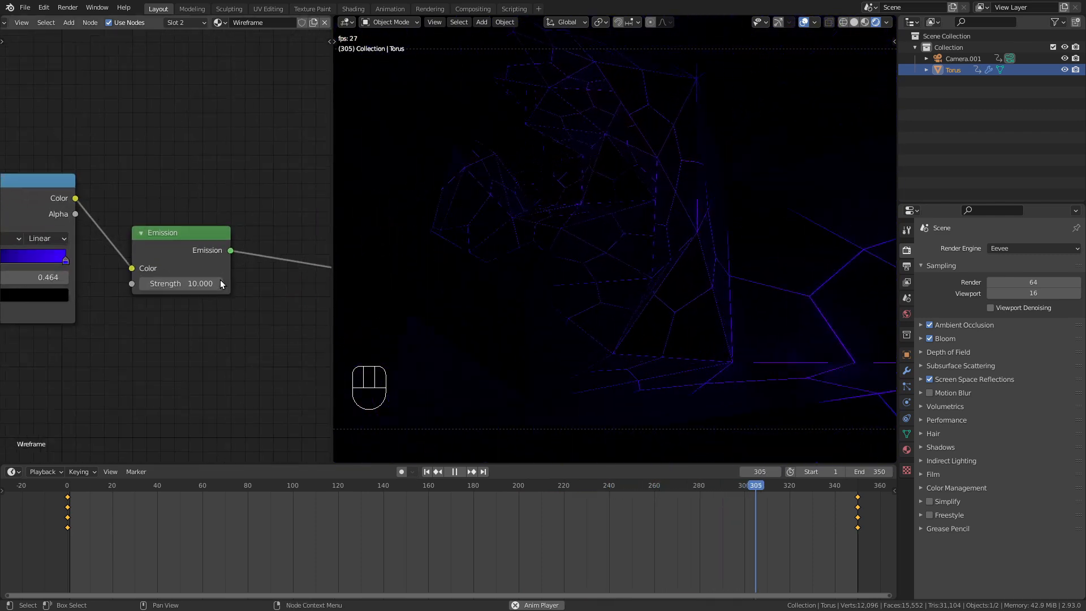
click(180, 283)
text(25)
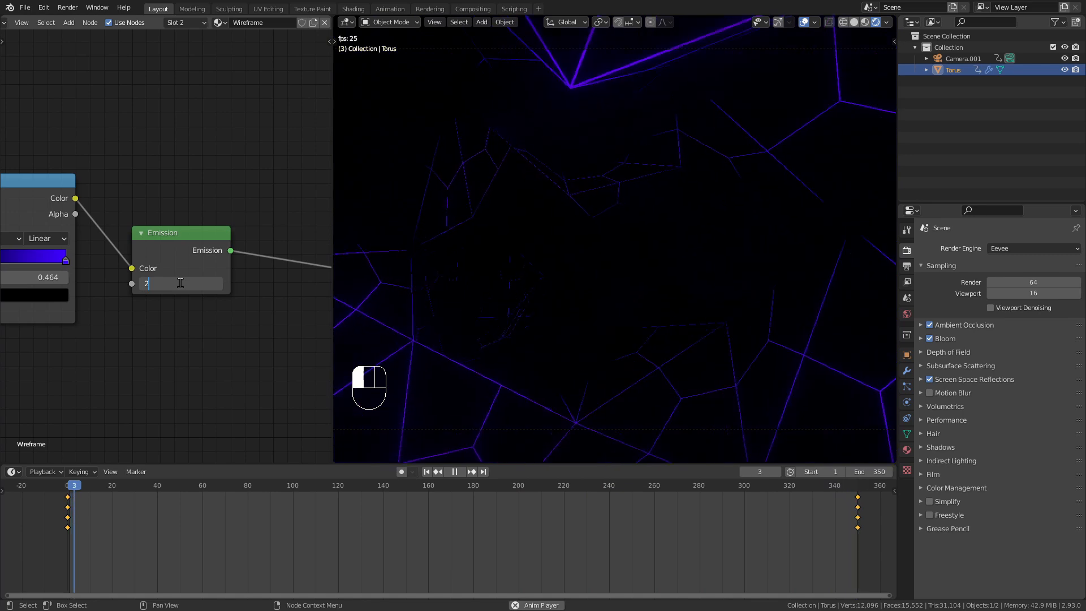
key(Return)
Shift the ColorRamp's blue-violet end stop to purple, check it during playback, and pause the animation
middle_drag(180, 282, 371, 230)
click(257, 209)
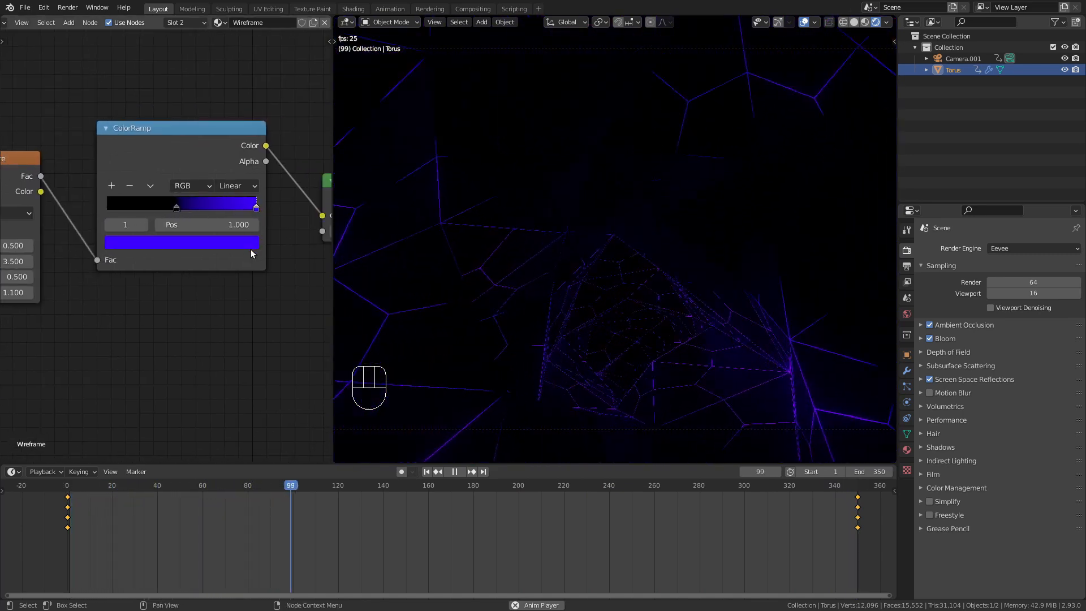
click(249, 243)
drag(214, 105, 217, 90)
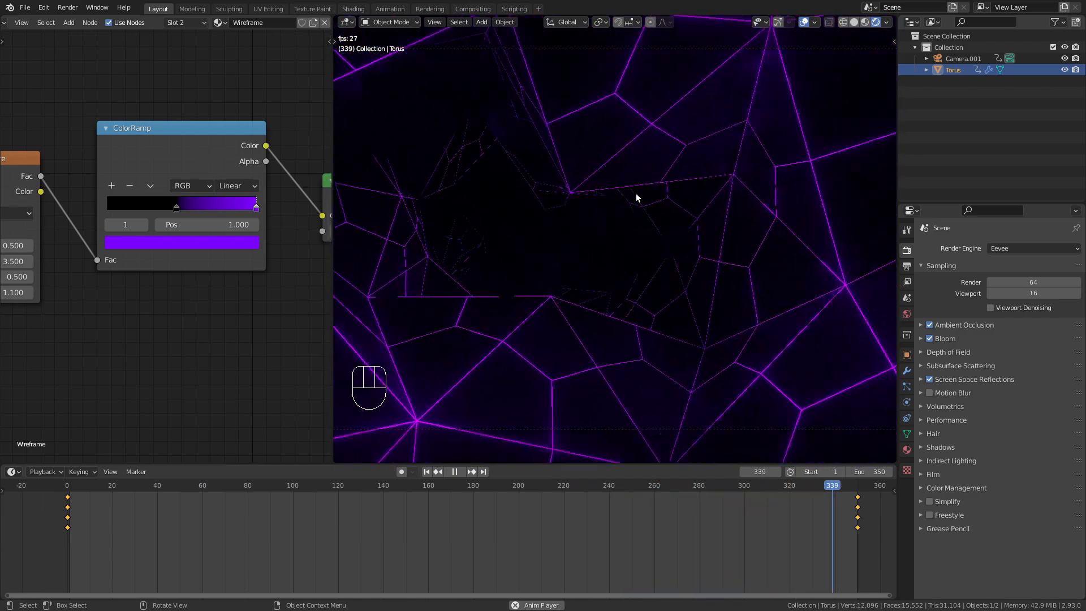
key(space)
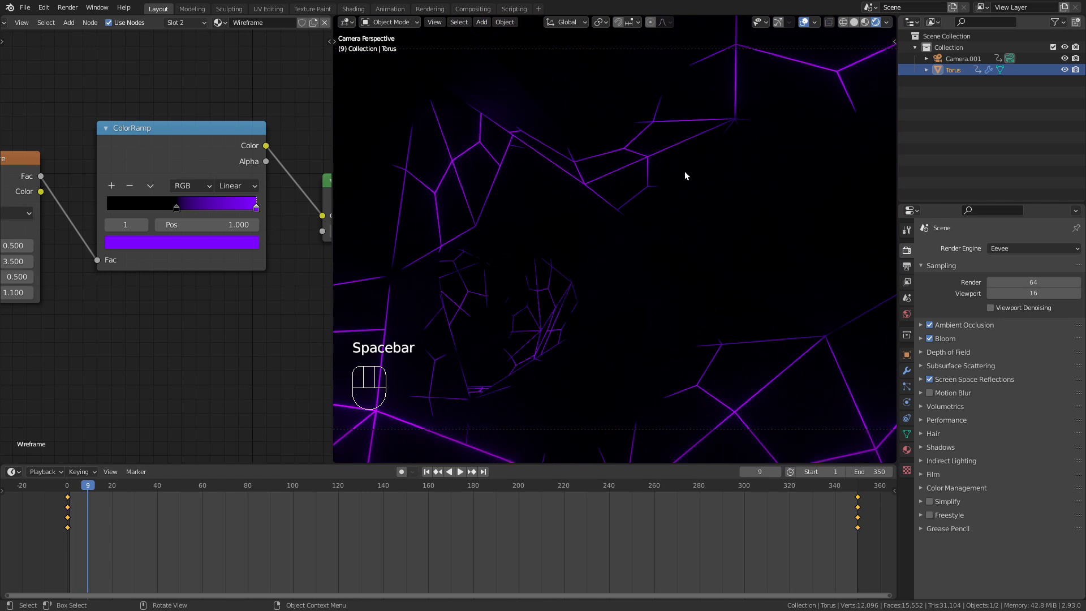
Copy the purple onto the ColorRamp's black stop, darken it to a Value of about 0.002, and preview the animation
middle_drag(188, 275, 199, 253)
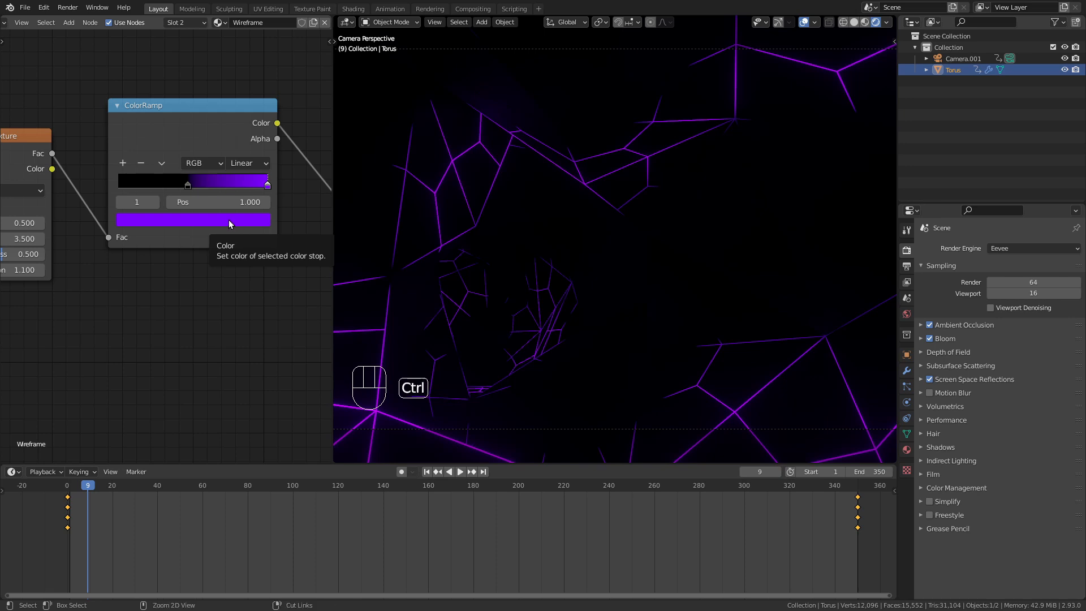
click(188, 187)
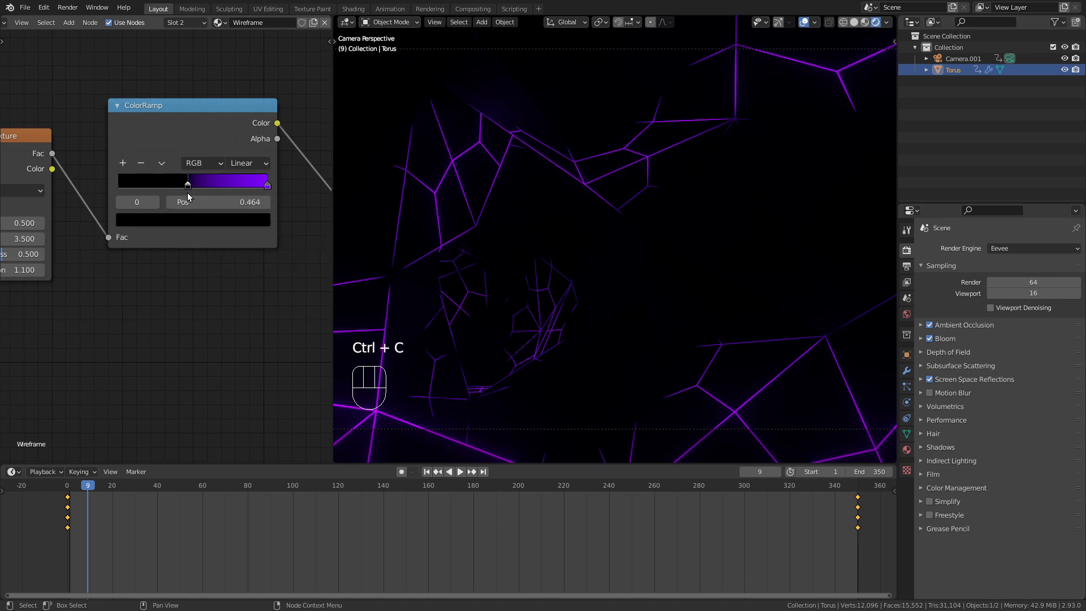
key(ctrl+v)
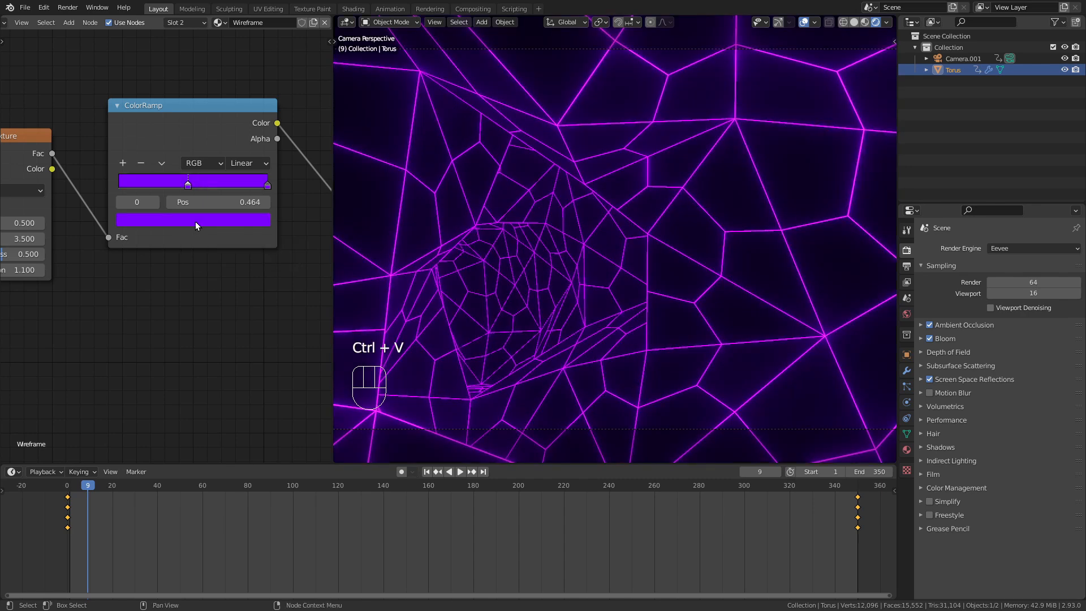
click(197, 219)
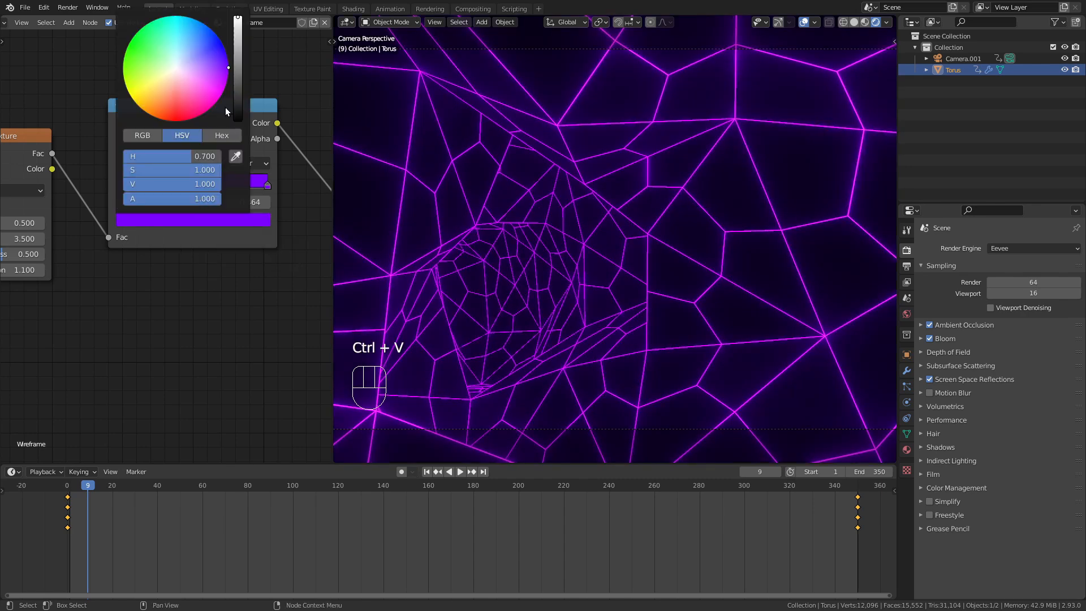
drag(240, 73, 238, 118)
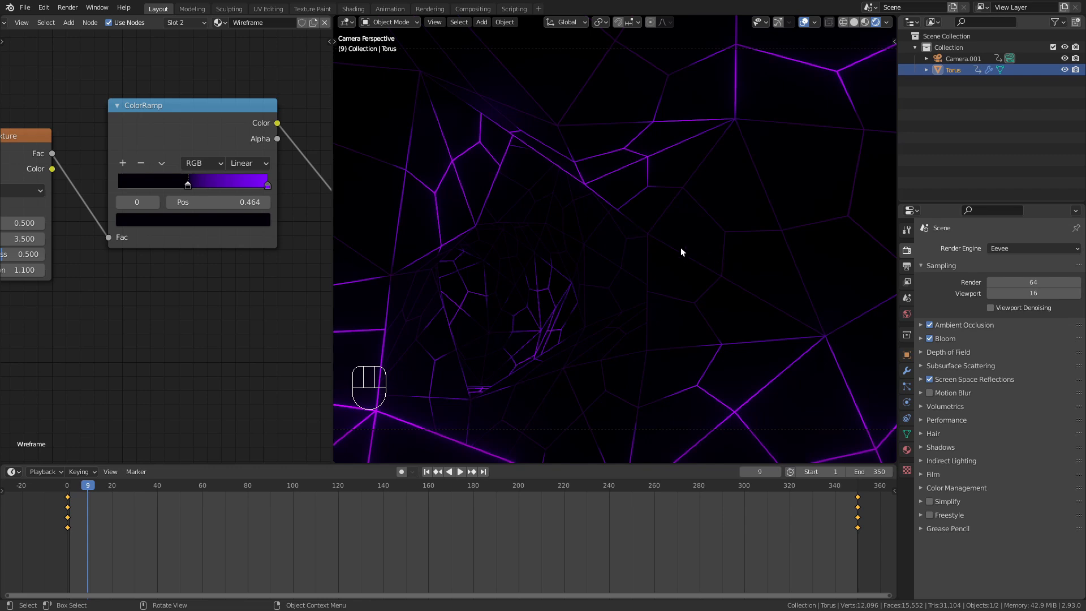
key(space)
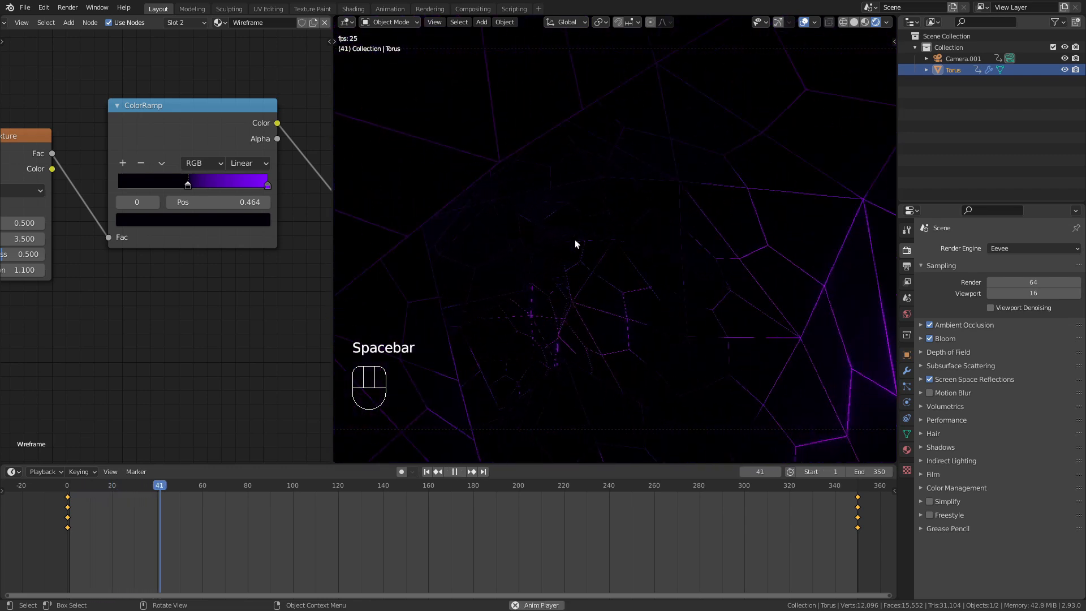
key(space)
Set the dark ColorRamp stop's Value to 0.001 and play the animation to check the faint wireframe
click(209, 220)
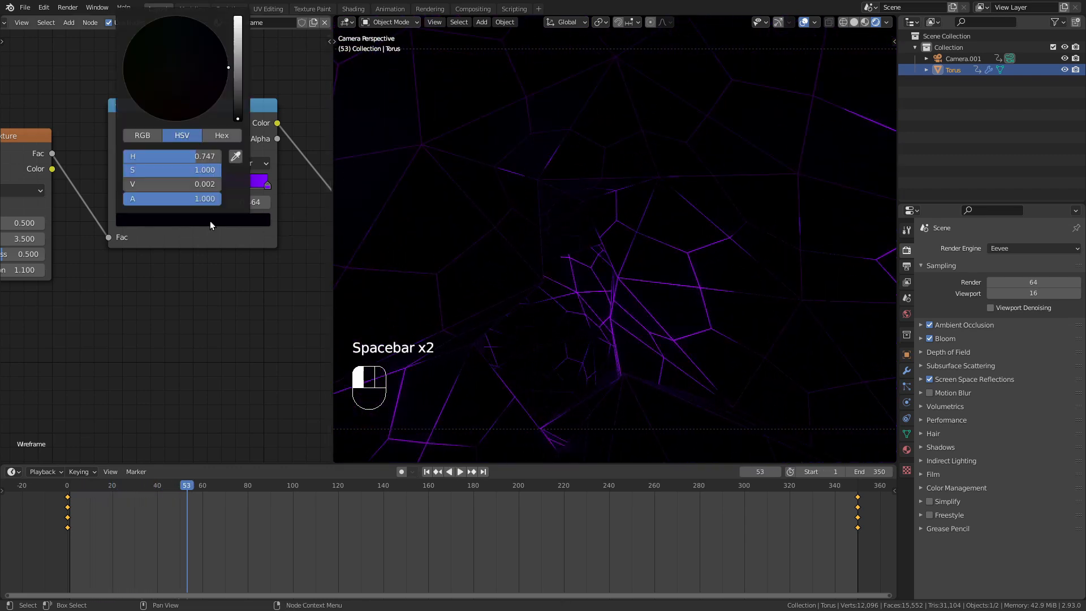
drag(176, 183, 151, 191)
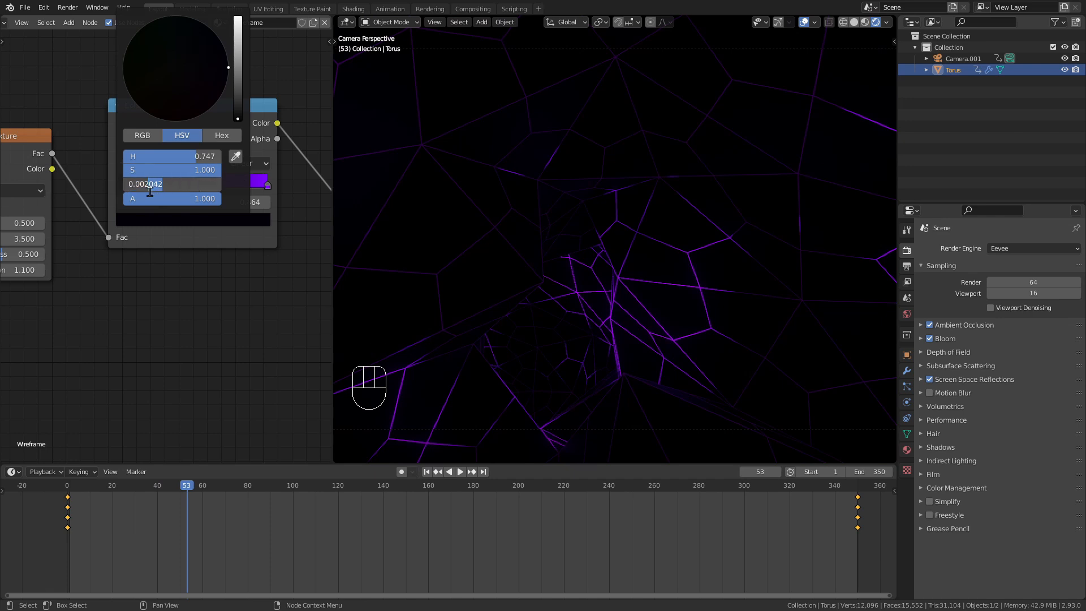
text(1)
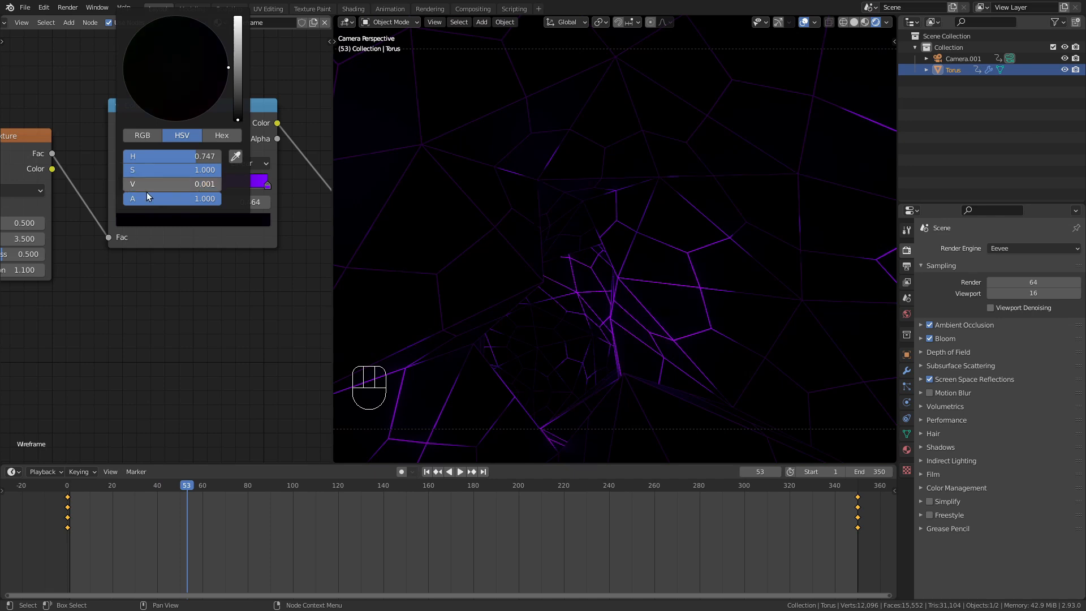
key(Return)
key(space)
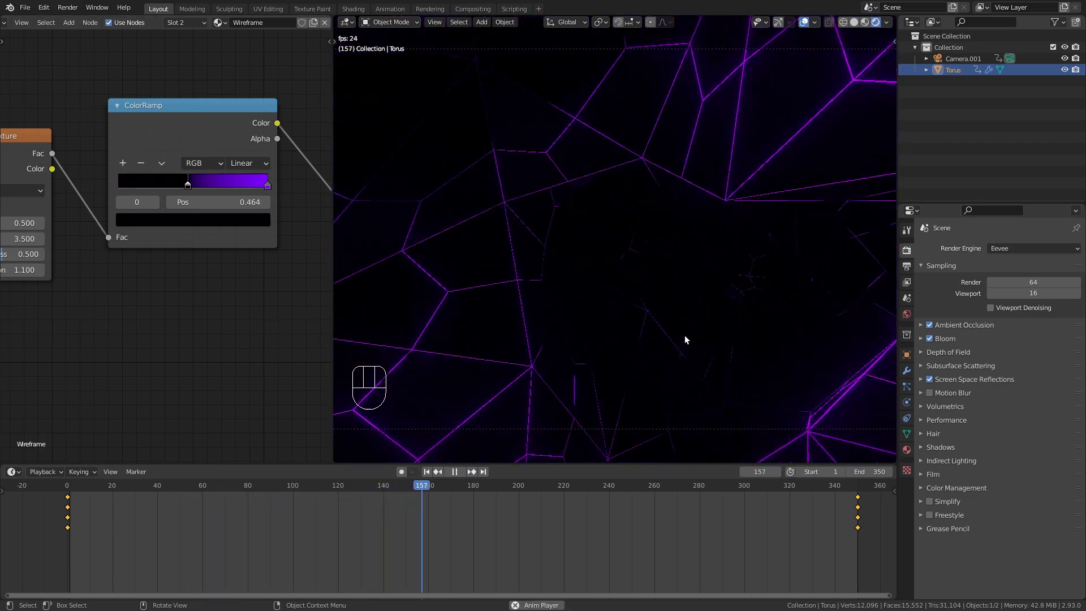
key(space)
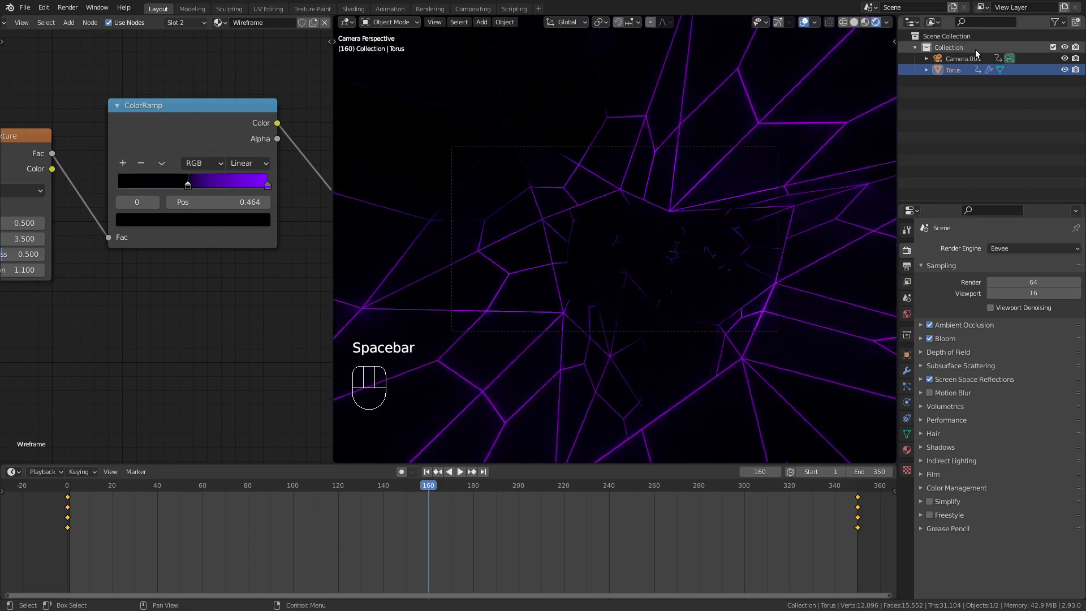
Set the camera's Passepartout opacity to 1.000 in its viewport display settings
click(963, 58)
click(919, 406)
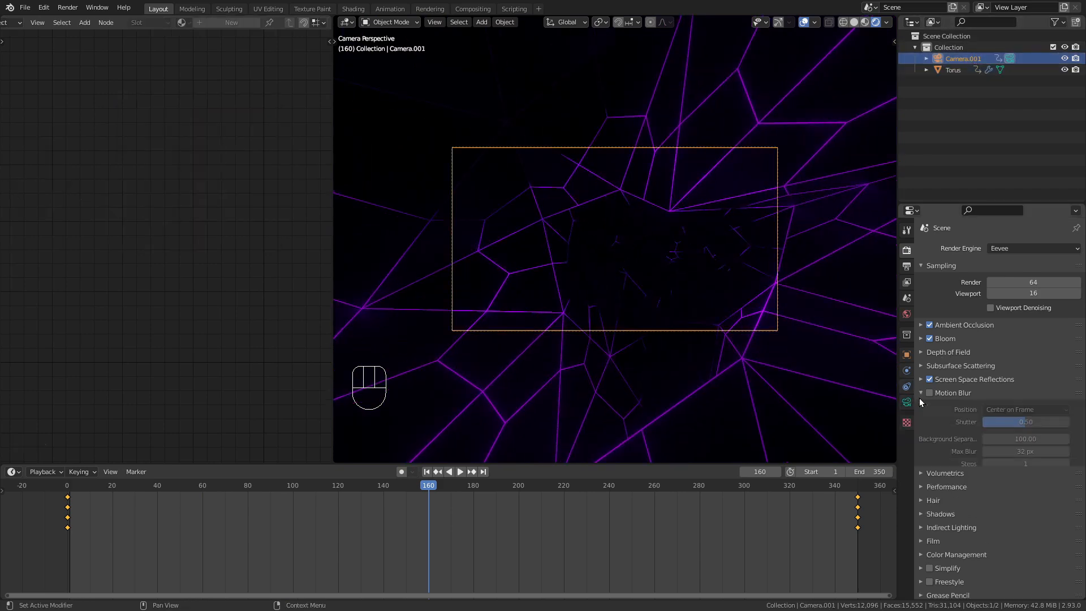
click(906, 402)
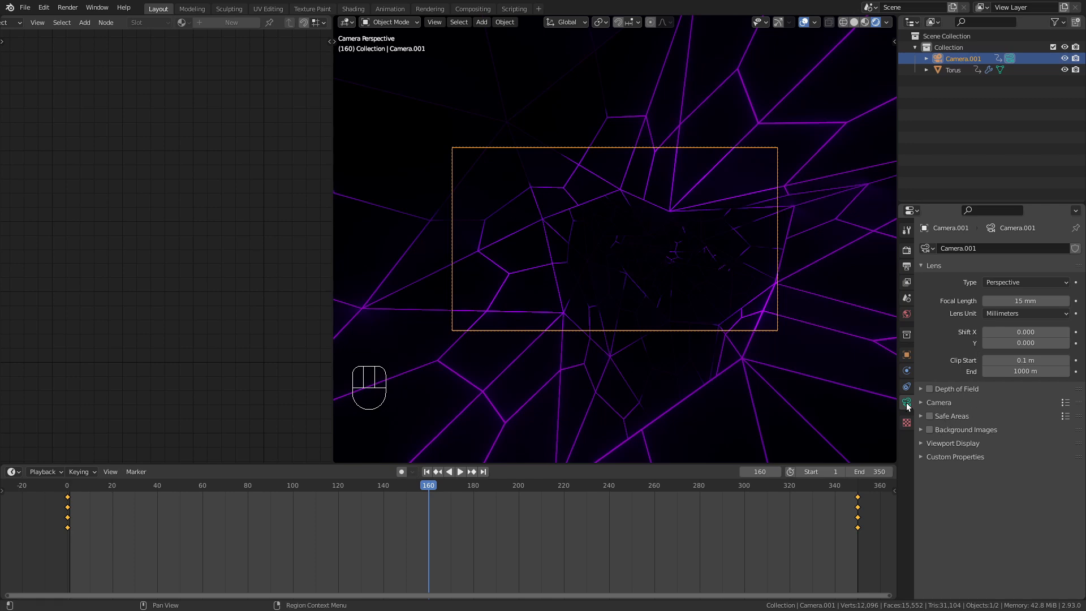
click(931, 443)
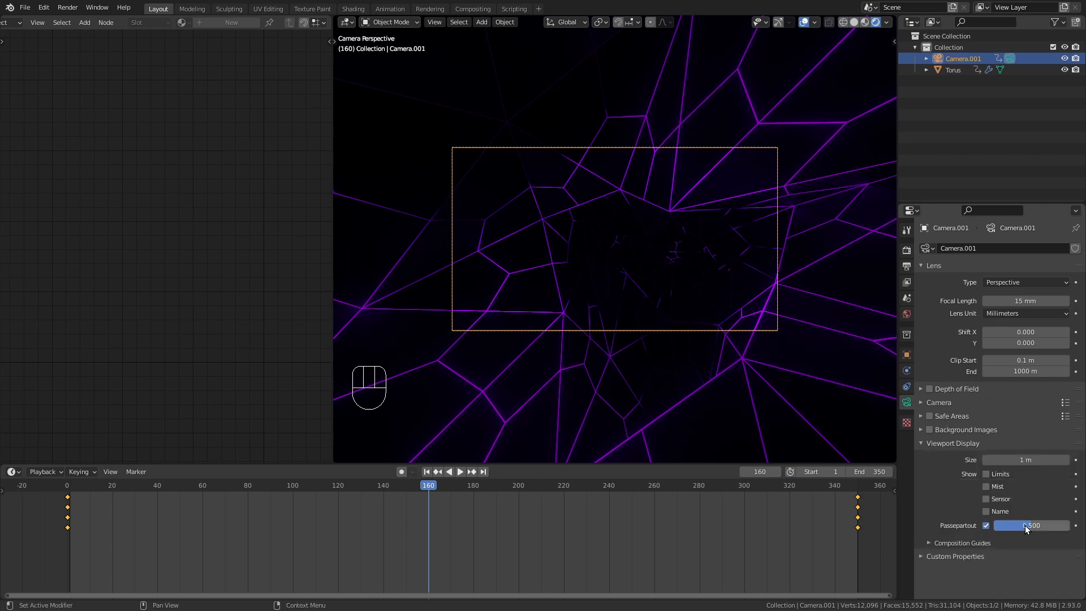
drag(1025, 525, 1065, 525)
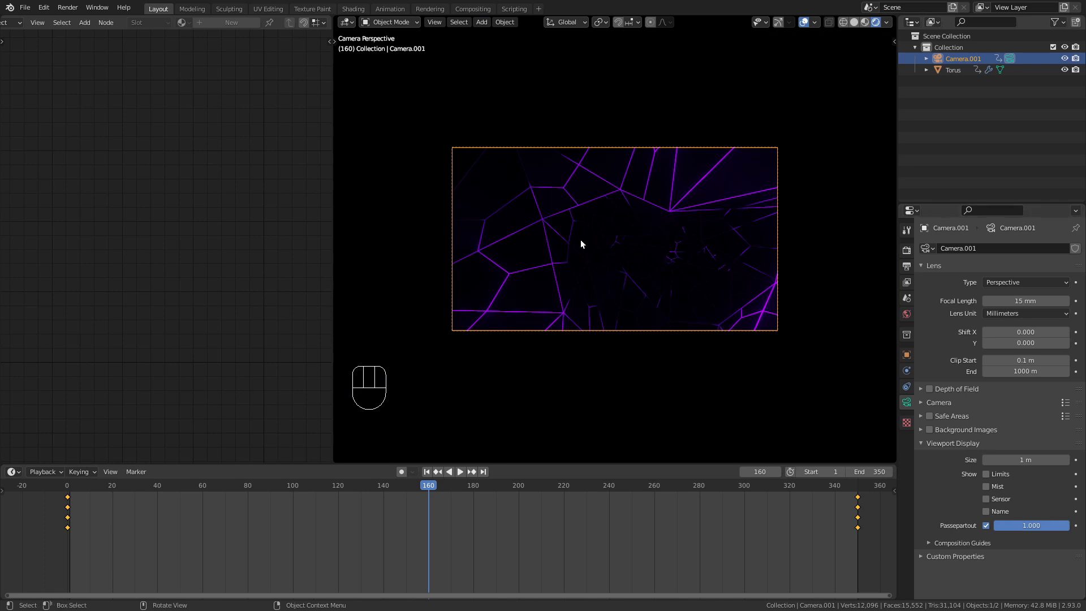
Fit the camera frame to the viewport and preview the animation, stopping playback at frame 16
key(Home)
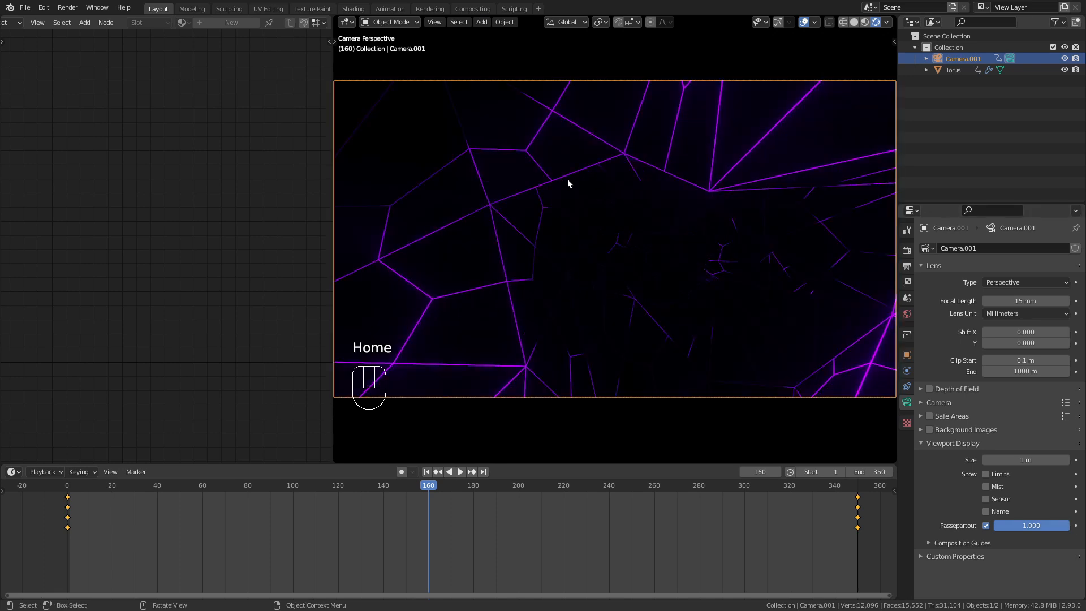
key(space)
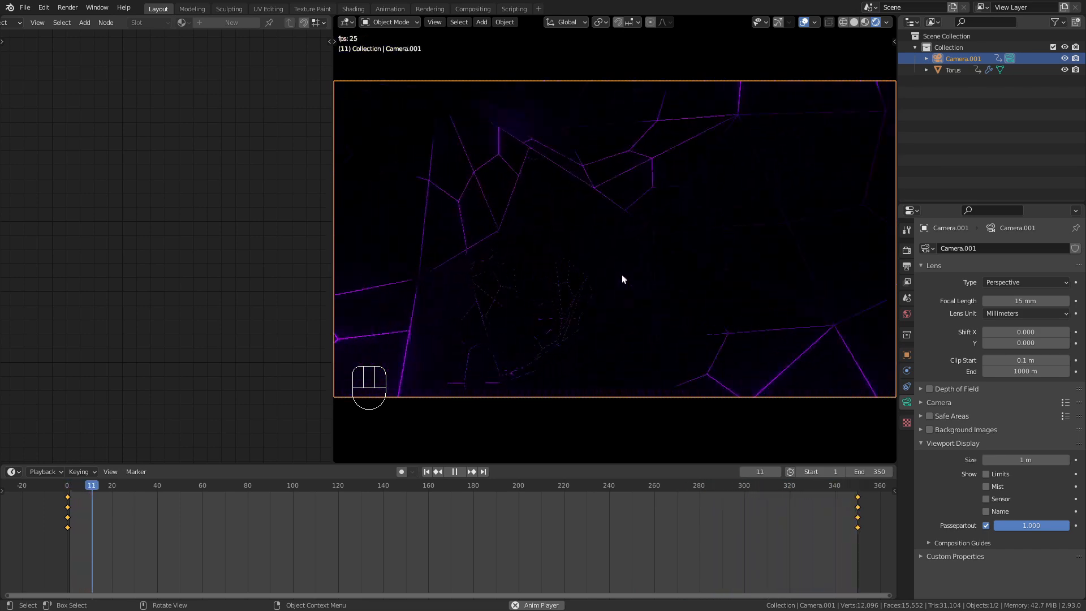
key(space)
Leave the camera view, switch the viewport to solid shading, and select the displaced torus
middle_drag(589, 252, 864, 26)
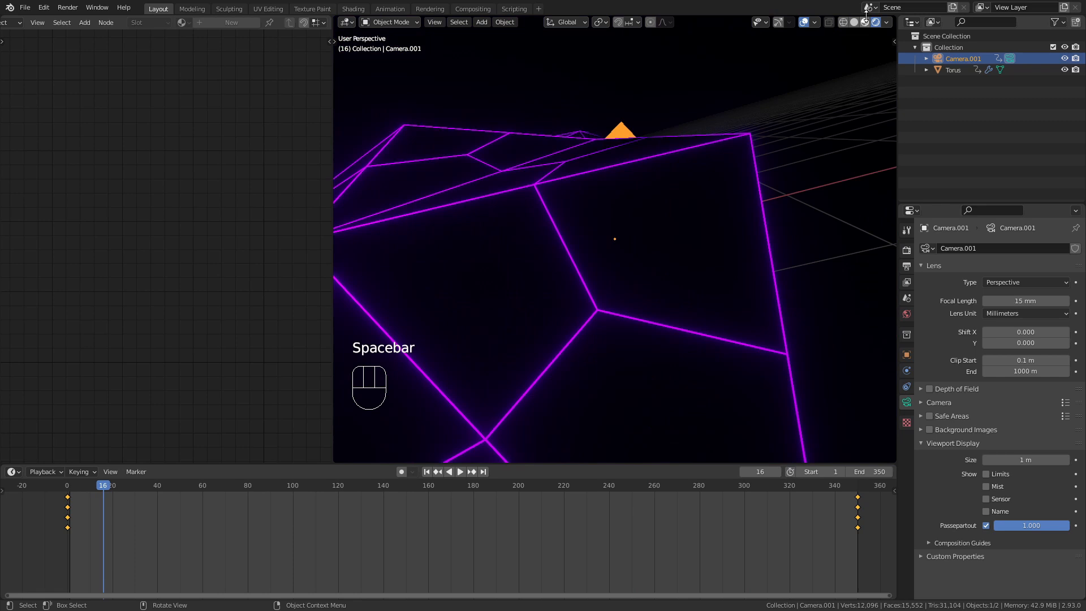
click(854, 22)
mouse_move(684, 262)
middle_down()
mouse_move(598, 256)
mouse_move(659, 225)
mouse_move(654, 217)
mouse_move(639, 243)
mouse_move(677, 225)
mouse_move(643, 263)
mouse_move(646, 211)
middle_up()
key(KP_1)
click(633, 289)
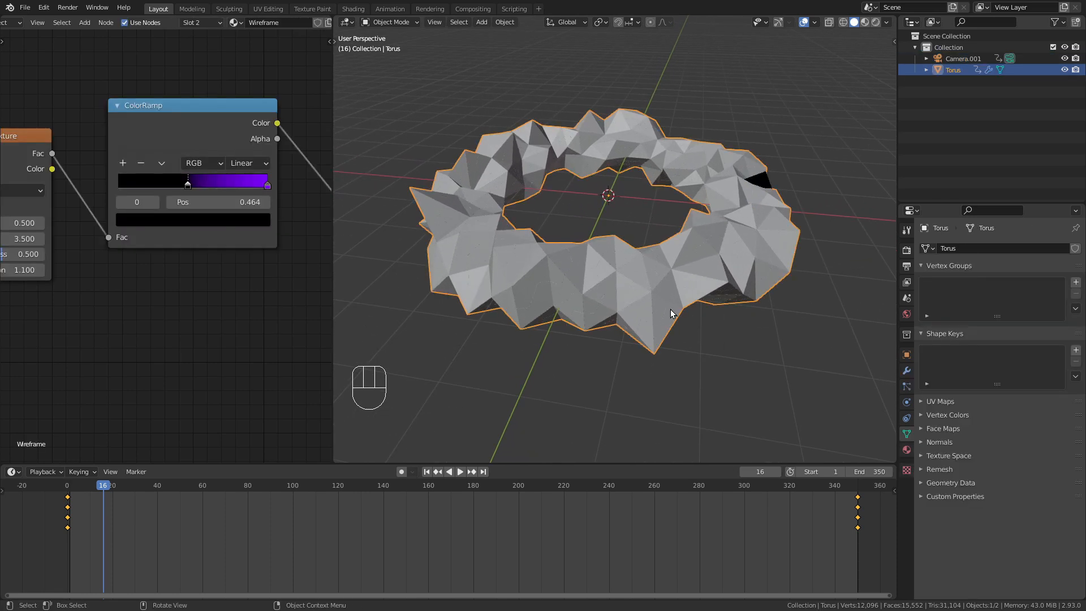
middle_drag(626, 322, 709, 320)
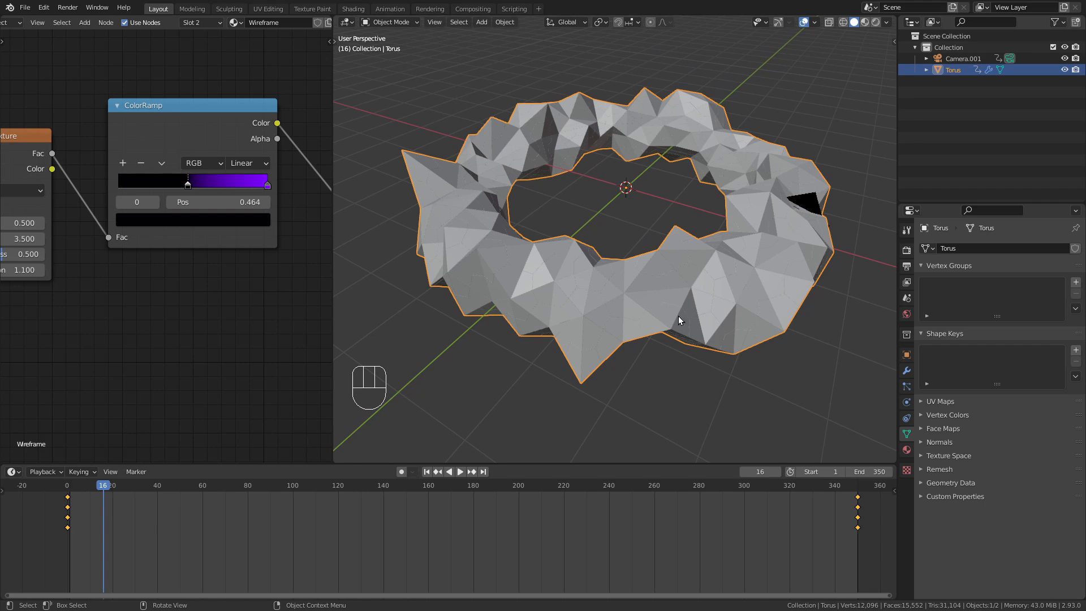
shift+middle_drag(628, 184, 621, 189)
scroll(621, 188, down, 2)
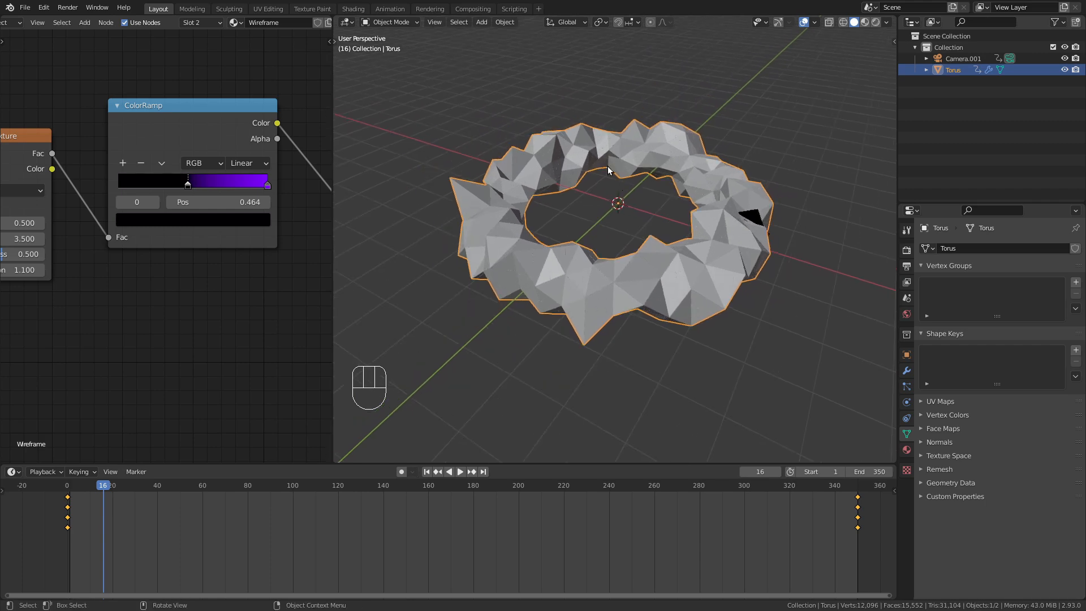
Add a second torus at the world origin with a 3 m major radius and a 1 m minor radius
key(shift+a)
mouse_move(608, 170)
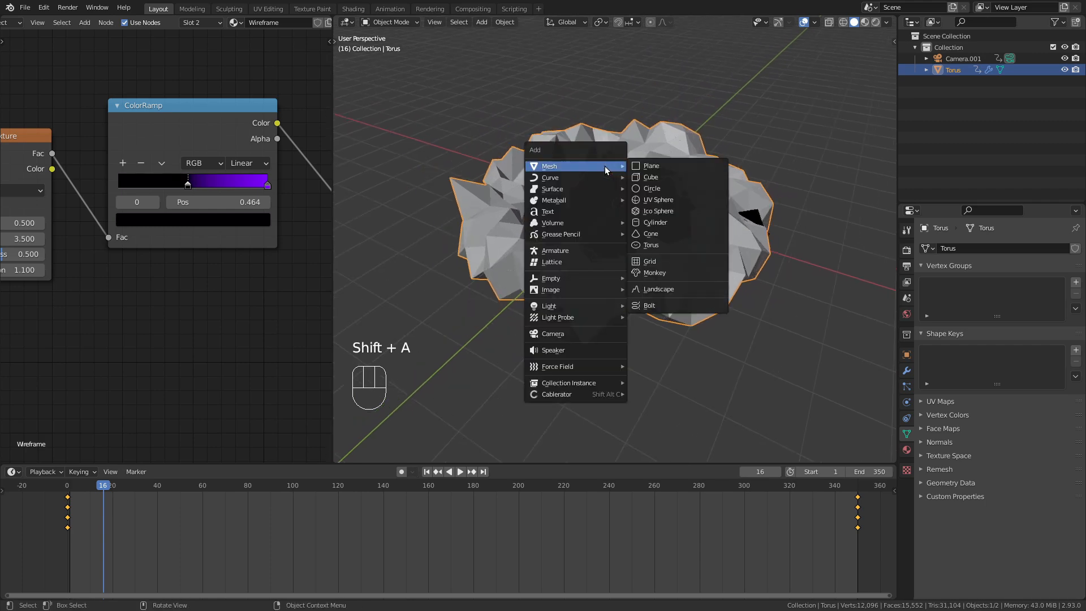
click(675, 245)
scroll(658, 237, up, 4)
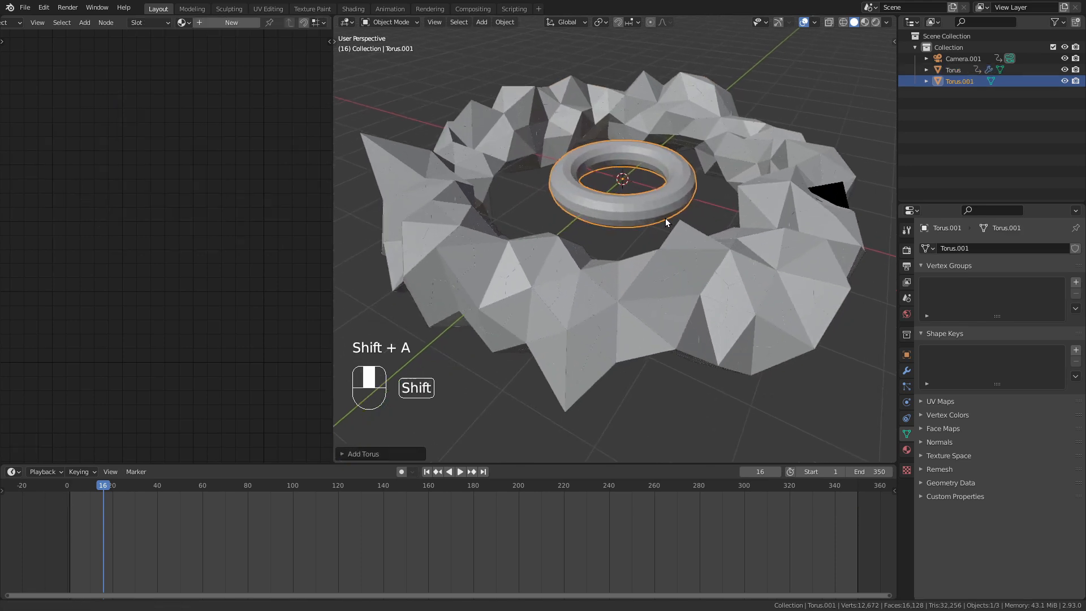
click(358, 453)
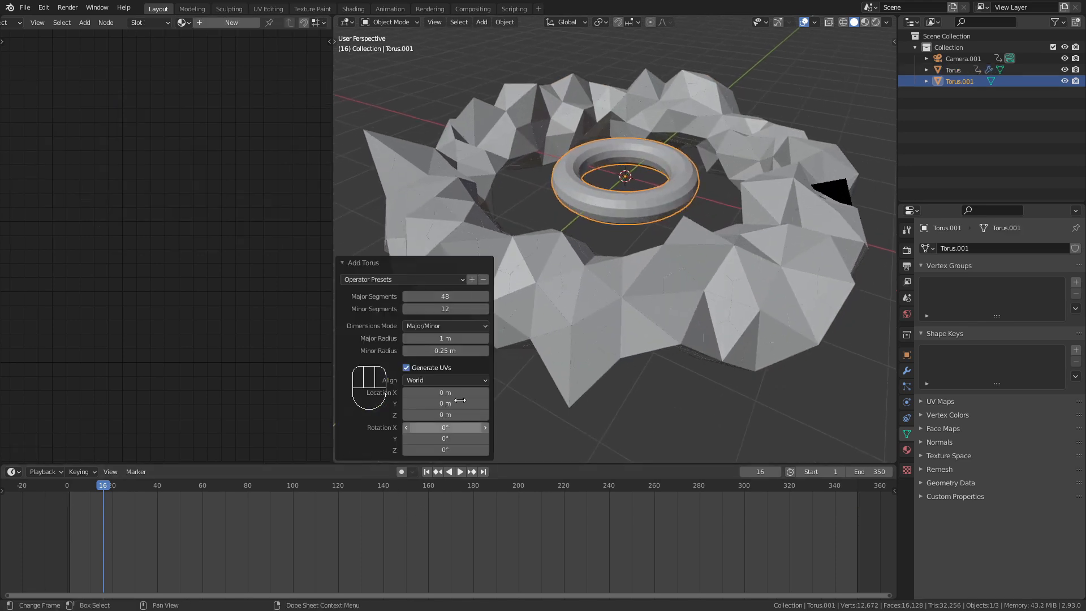
click(445, 342)
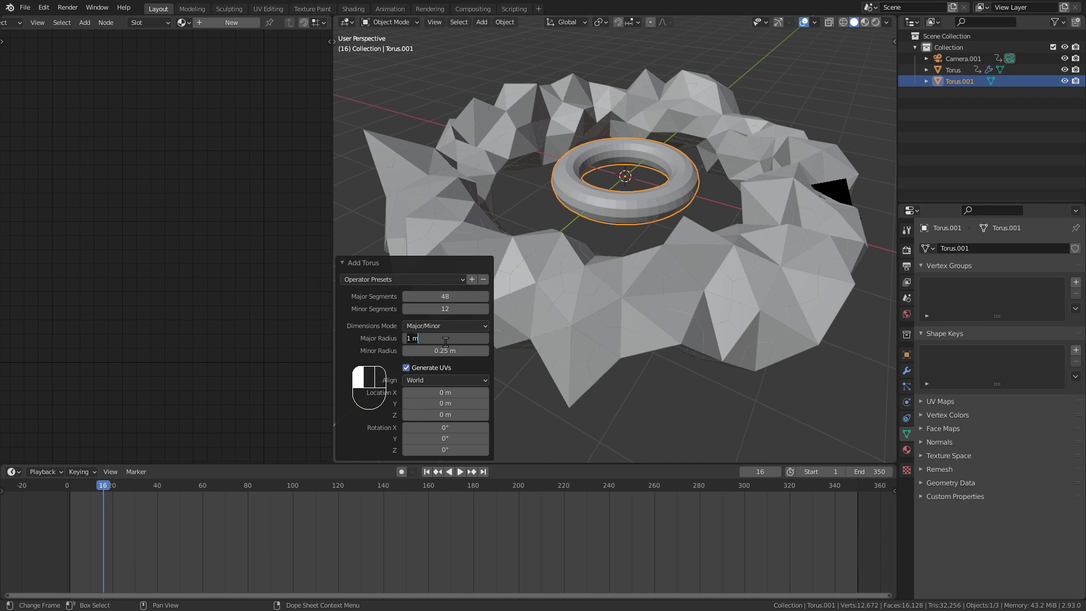
text(3)
key(Return)
drag(445, 351, 530, 350)
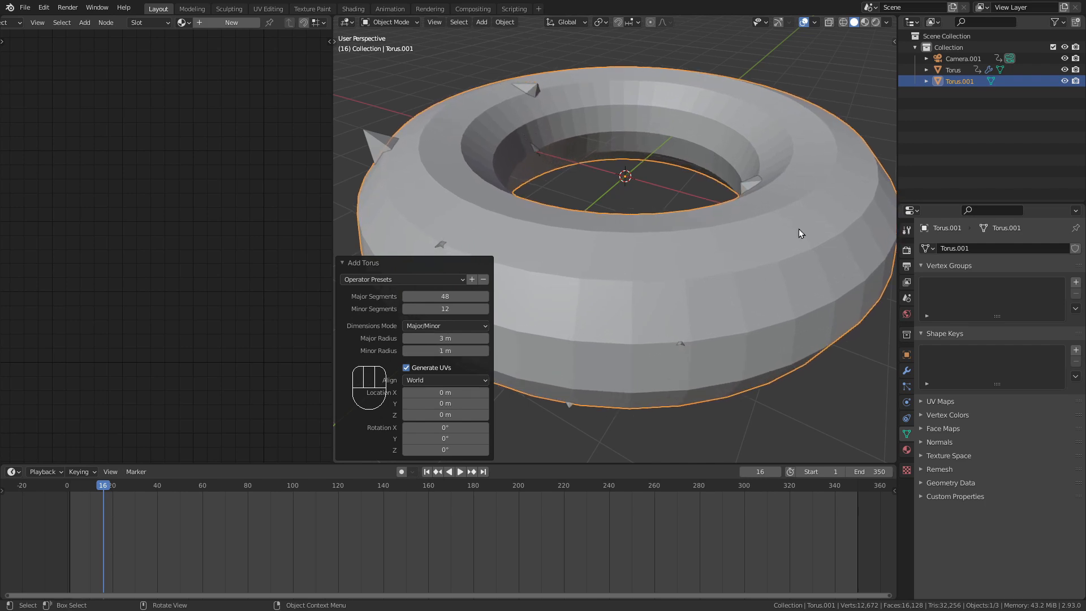
scroll(698, 185, down, 3)
scroll(699, 186, down, 1)
middle_drag(698, 188, 734, 194)
scroll(606, 263, up, 3)
mouse_move(602, 236)
shift+middle_down()
mouse_move(652, 215)
mouse_move(652, 238)
mouse_move(616, 238)
mouse_move(695, 231)
mouse_move(617, 242)
mouse_move(665, 265)
mouse_move(617, 228)
shift+middle_up()
click(347, 261)
Add an ico sphere at the world origin with its Subdivisions reduced to 1
scroll(617, 242, down, 3)
key(shift+a)
mouse_move(616, 227)
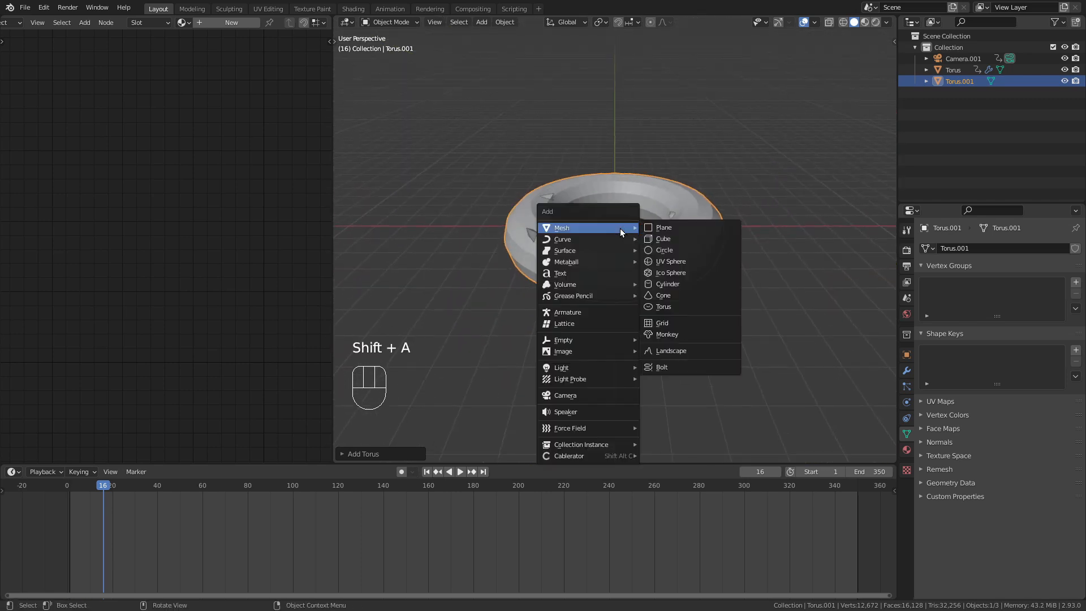
click(681, 273)
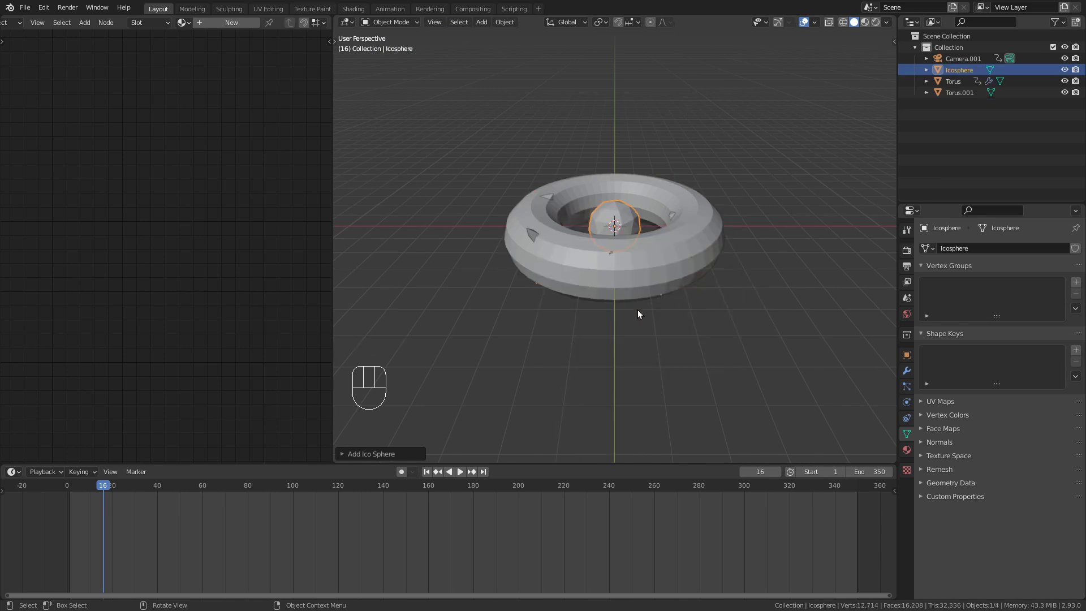
scroll(660, 307, up, 2)
click(374, 452)
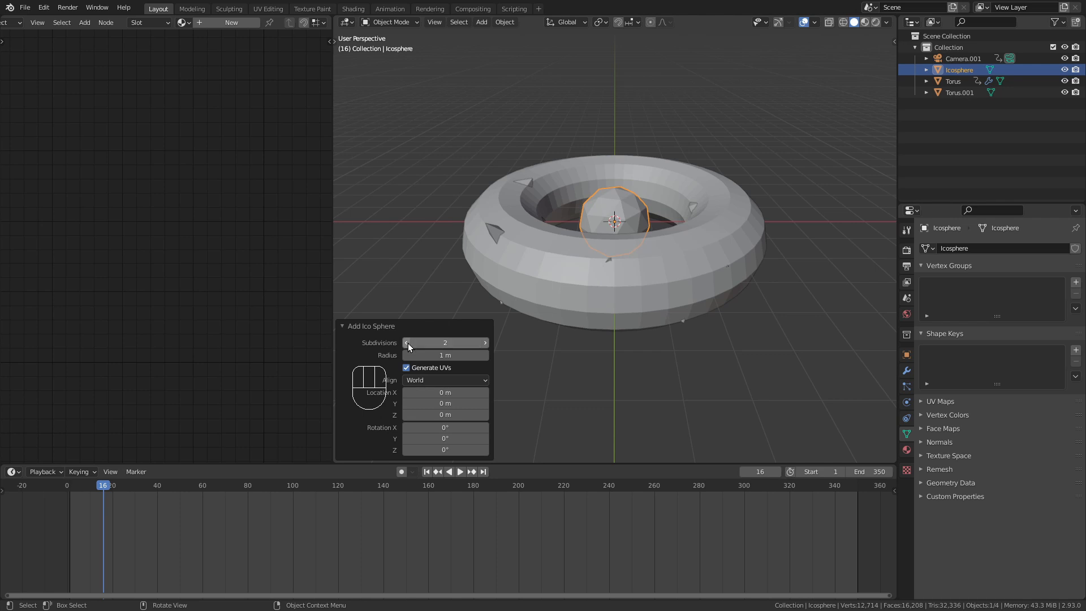
click(407, 343)
click(341, 322)
Move the ico sphere out of the torus hole to an empty spot beside the rings
shift+middle_drag(509, 283, 707, 249)
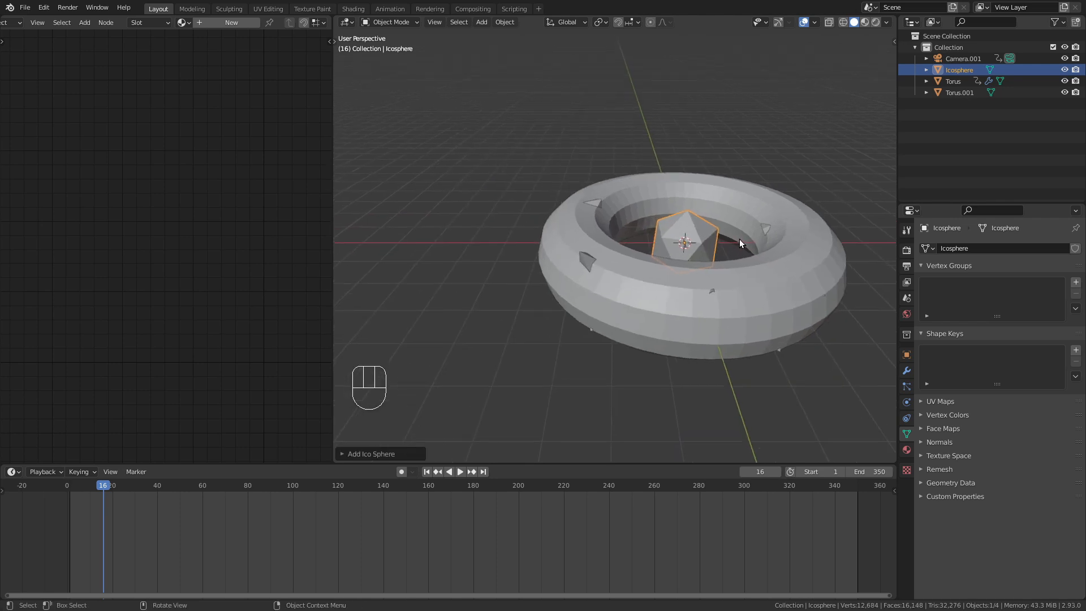
key(g)
click(410, 222)
shift+middle_drag(398, 223, 524, 233)
Add a particle system to the new smooth torus and set its type to Hair
click(653, 262)
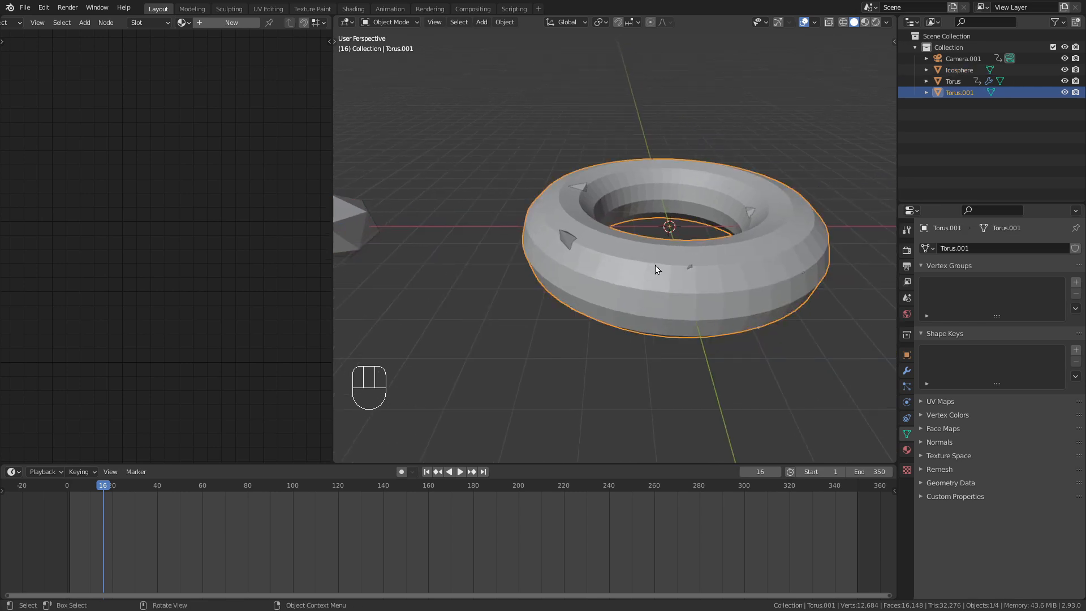
click(906, 386)
click(1076, 251)
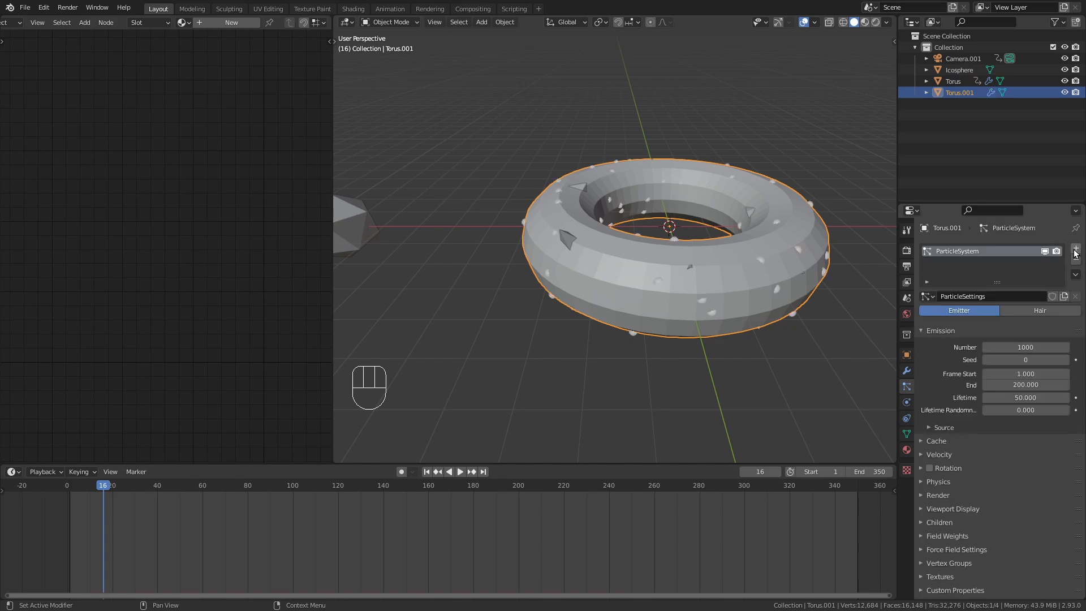
shift+middle_drag(678, 299, 659, 296)
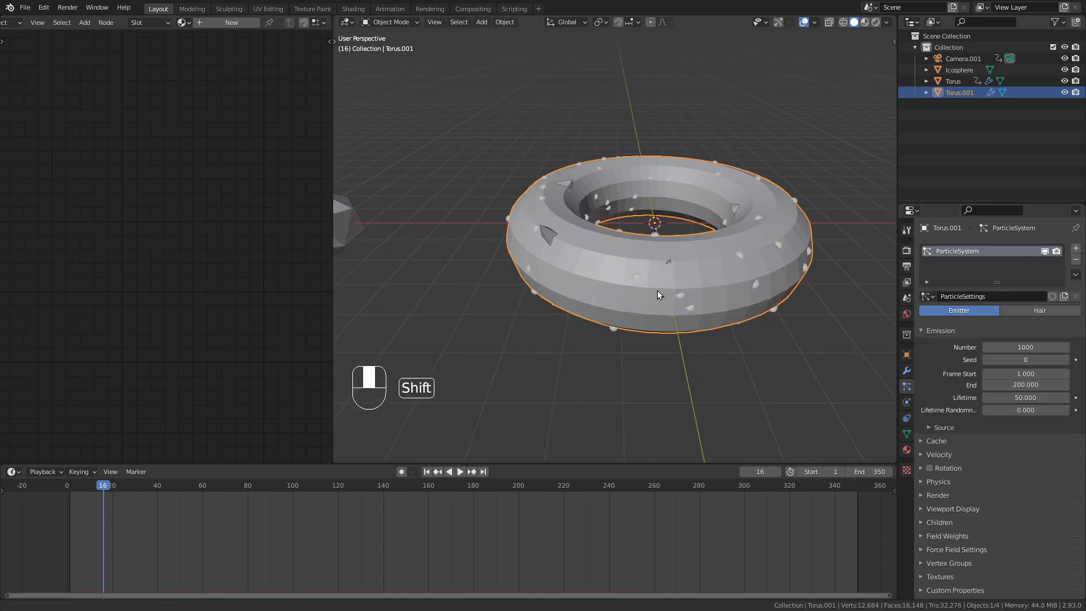
click(1038, 311)
shift+middle_drag(849, 331, 822, 304)
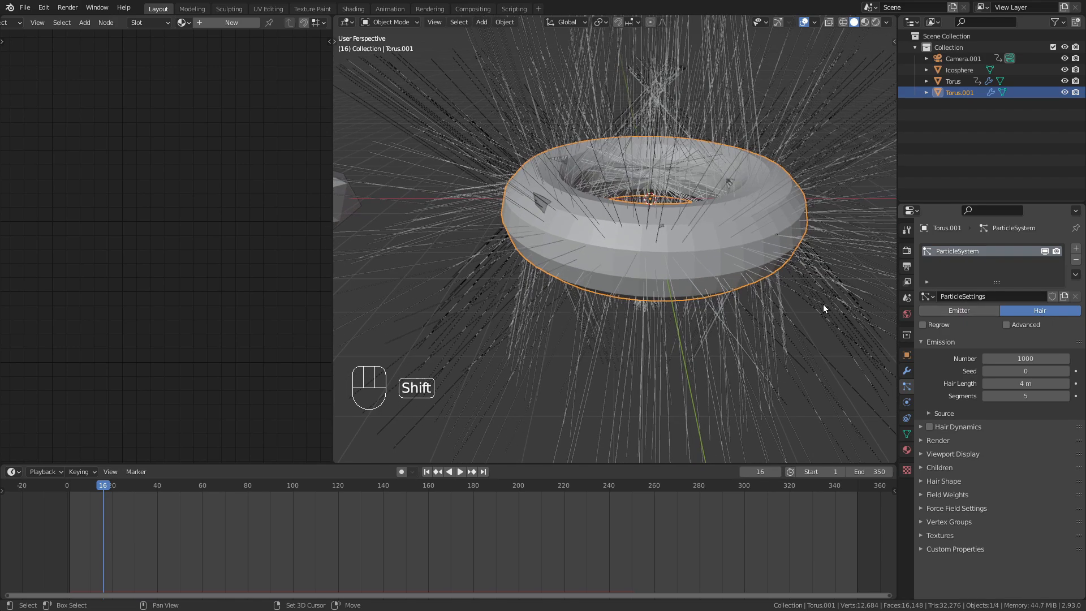
Emit the torus's hair particles from Volume with a Random distribution
click(936, 413)
scroll(958, 402, down, 2)
click(999, 385)
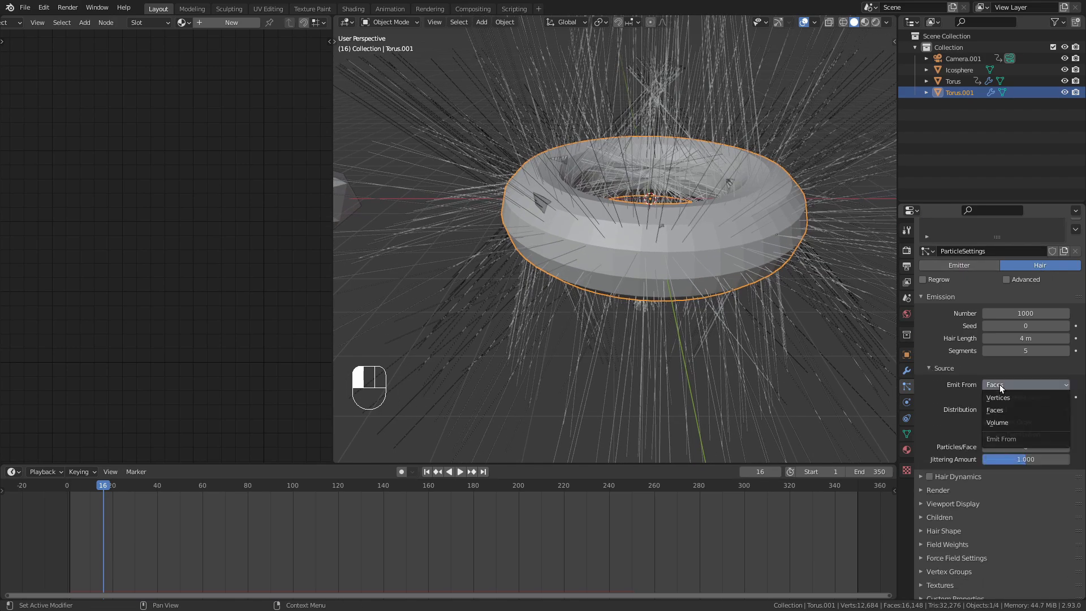
click(1003, 422)
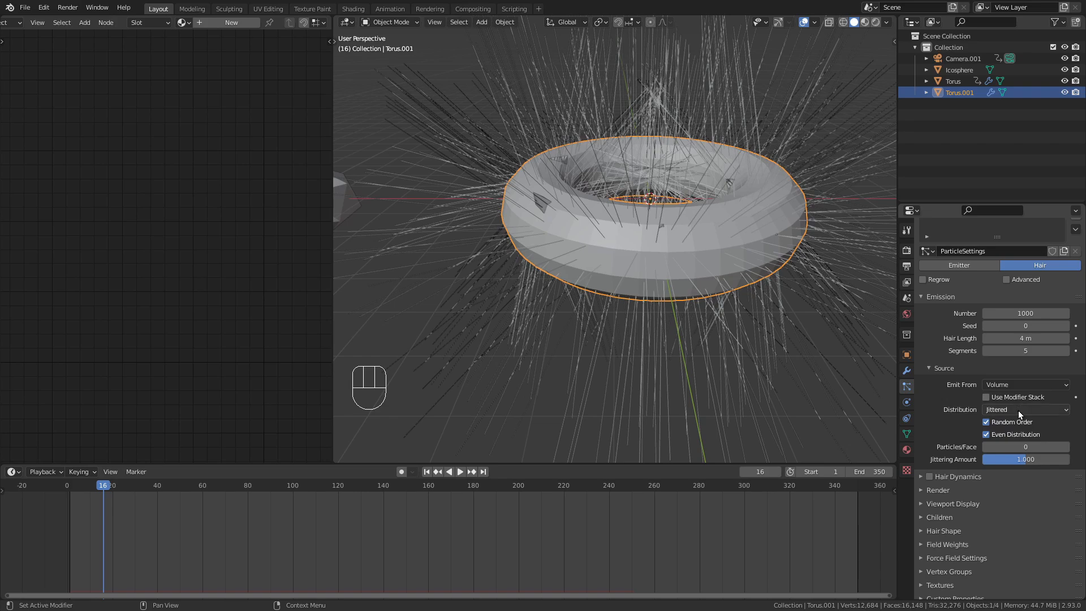
click(1017, 410)
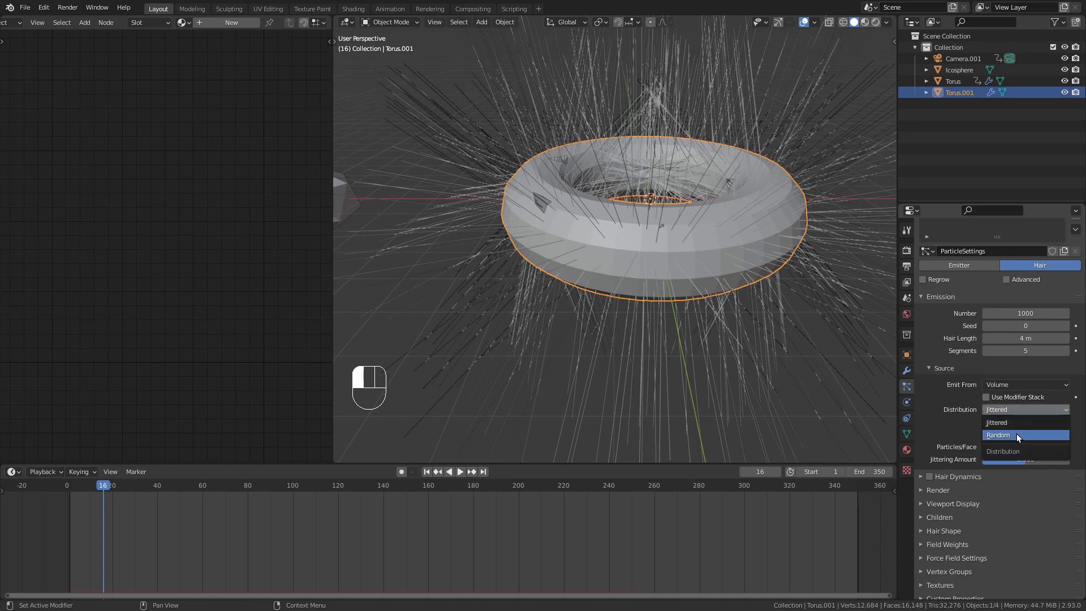
click(1016, 434)
scroll(691, 305, down, 3)
shift+middle_drag(673, 246, 696, 276)
scroll(697, 290, up, 3)
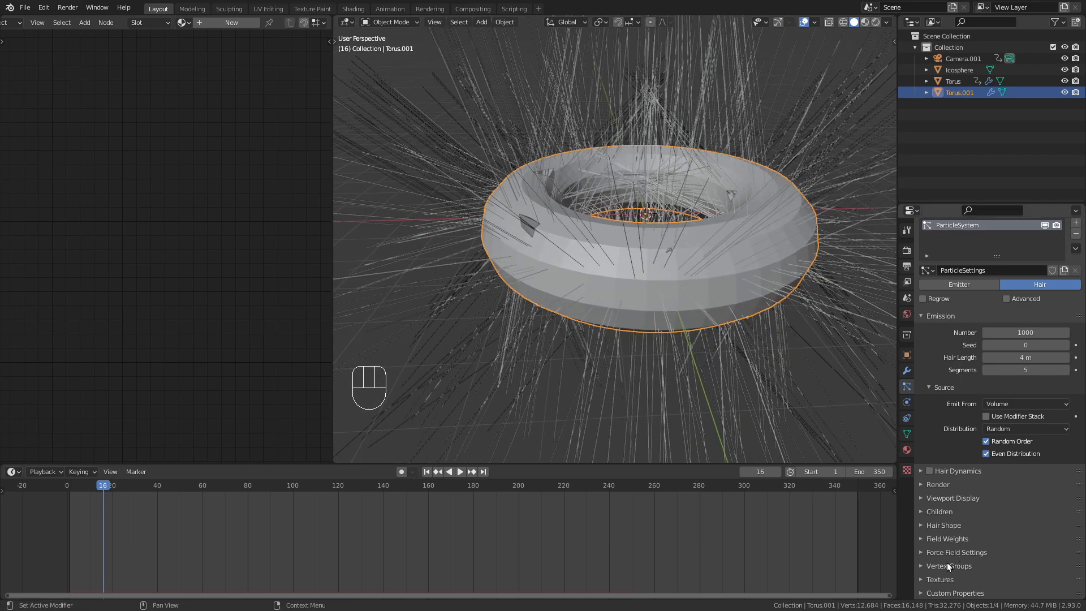
Turn off Show Emitter in the particle system's viewport display settings
click(942, 497)
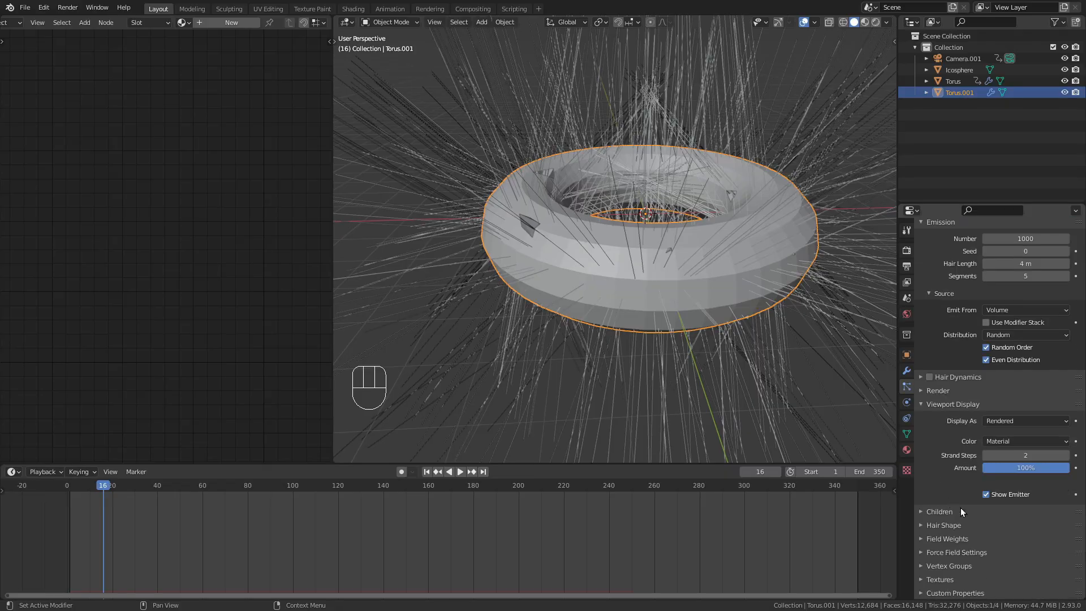
click(986, 493)
middle_drag(608, 271, 575, 249)
Render the second torus's particles as Object, using the ico sphere as the instance object
click(429, 194)
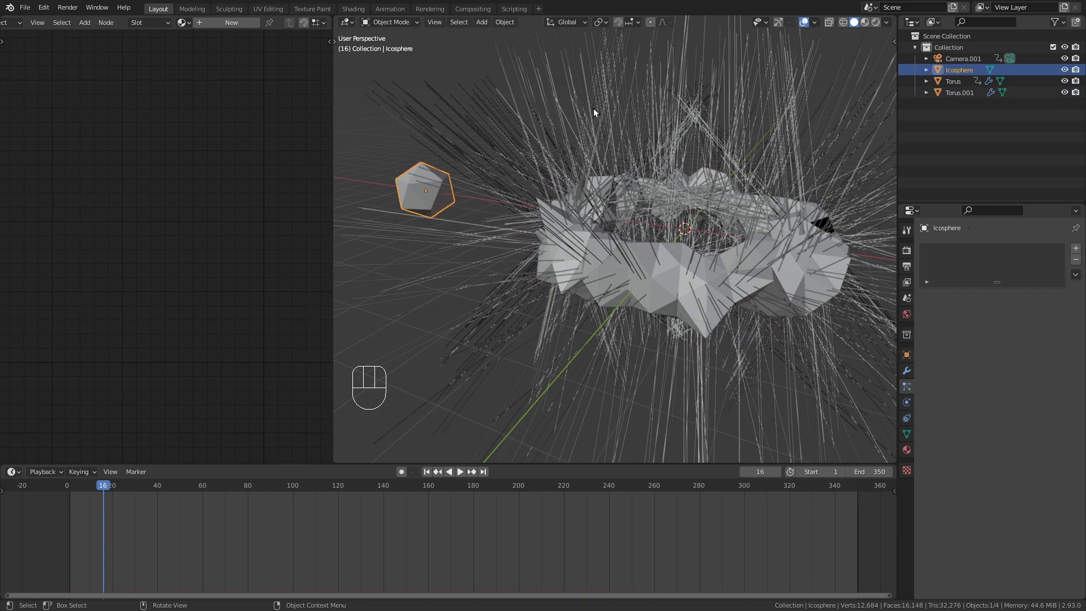
click(584, 164)
shift+middle_drag(651, 247, 623, 247)
scroll(965, 397, down, 4)
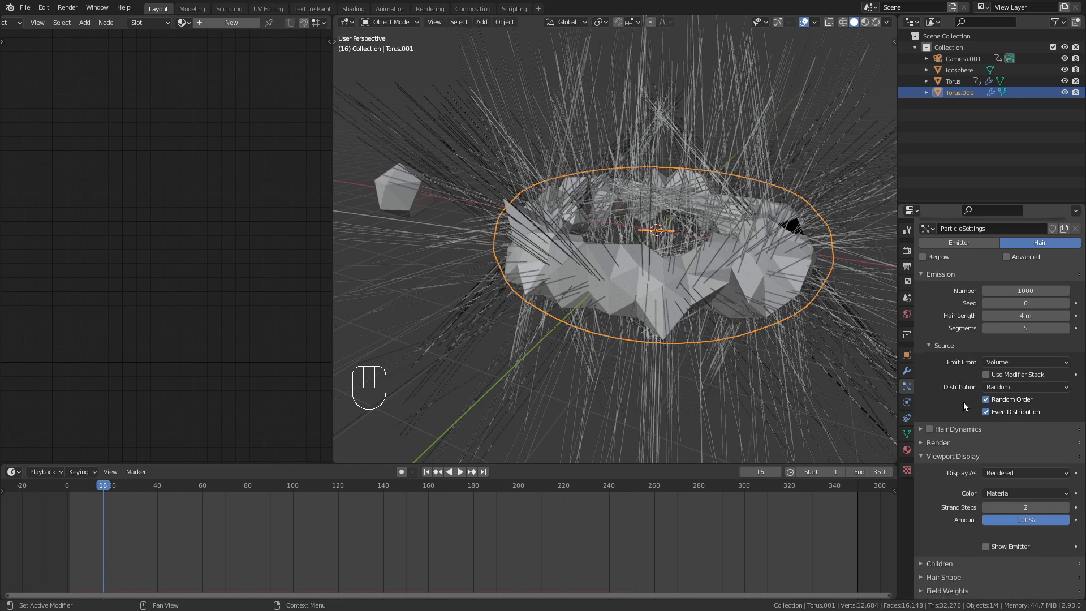
click(931, 425)
scroll(982, 419, down, 5)
click(1012, 323)
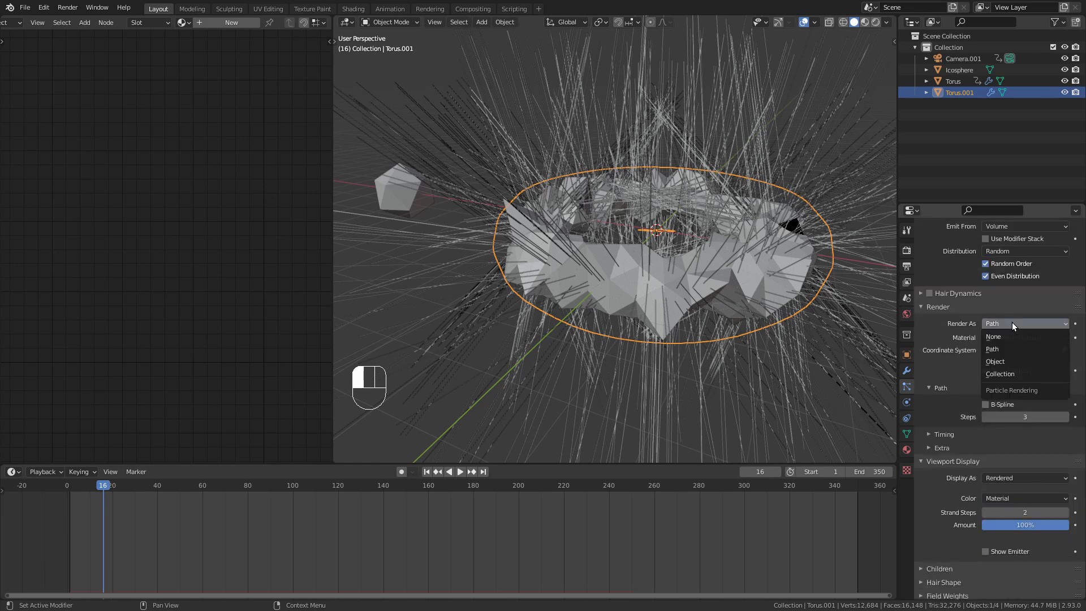
click(1002, 363)
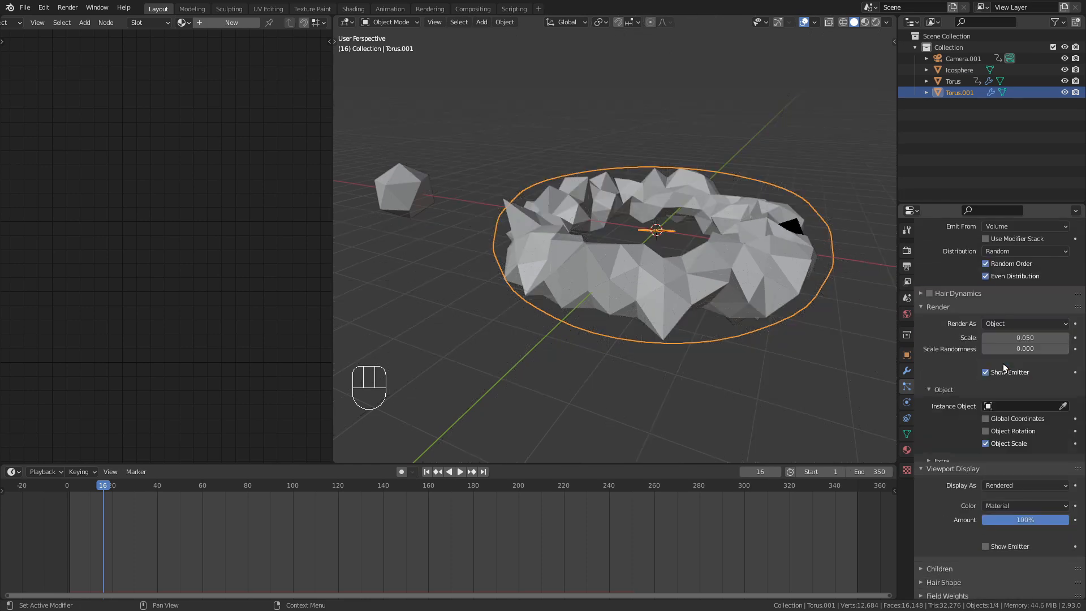
click(1063, 404)
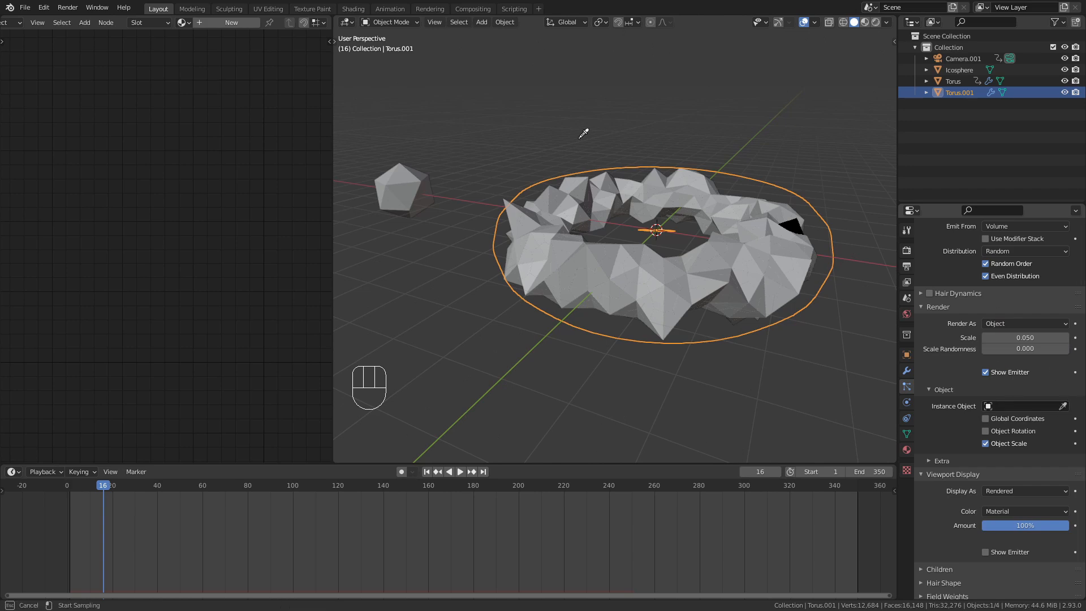
click(406, 175)
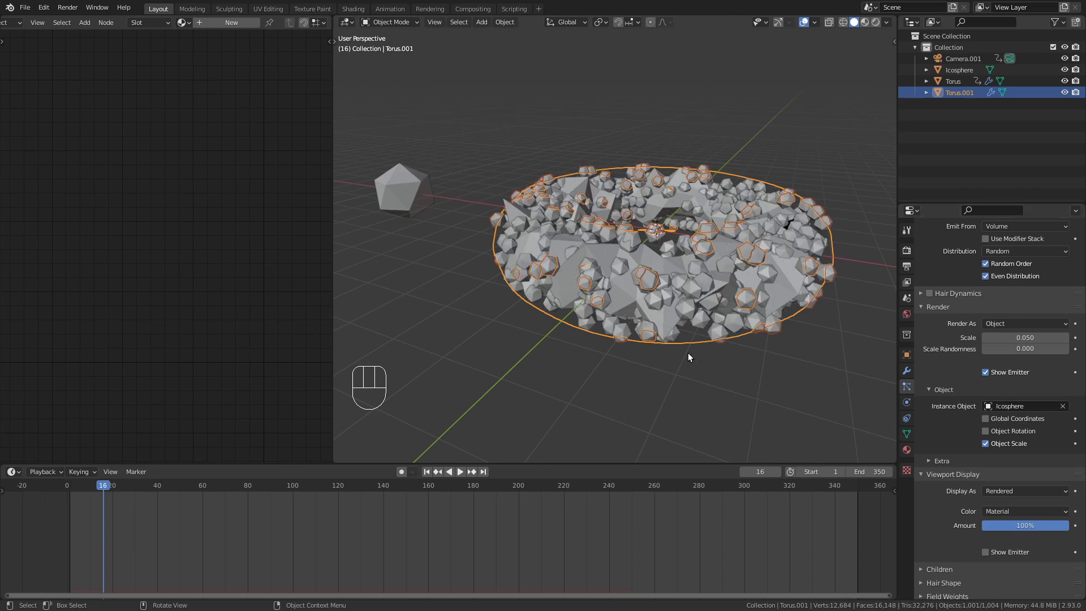
Examine how the ico sphere instances are scattered around and through the displaced torus
middle_drag(674, 349, 743, 316)
scroll(743, 317, up, 3)
shift+scroll(734, 322, down, 4)
scroll(726, 297, up, 3)
scroll(724, 277, down, 3)
shift+middle_drag(577, 290, 773, 277)
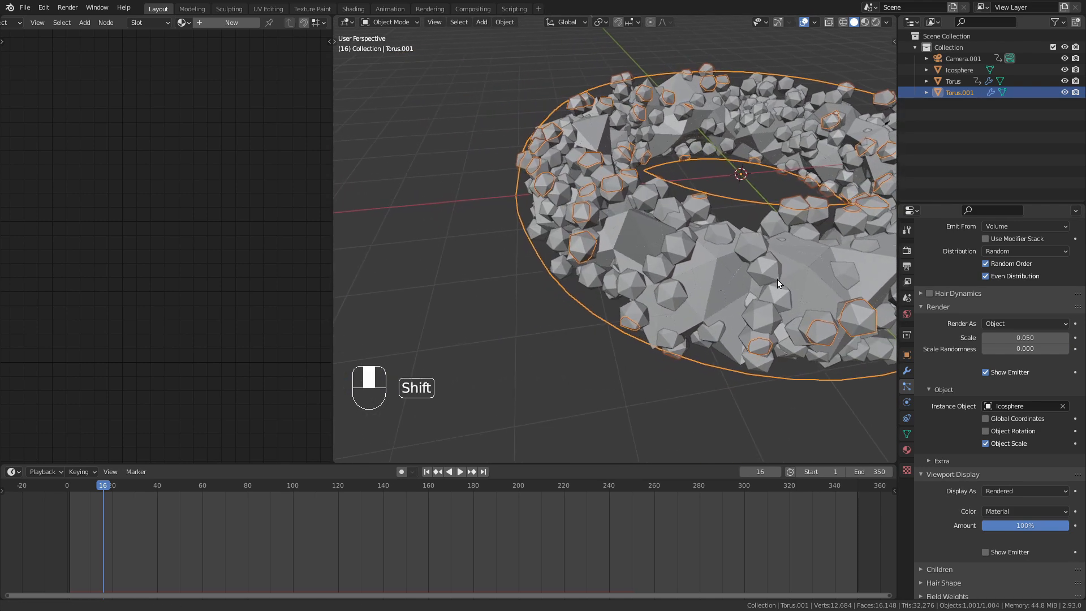
Scale the ico sphere's mesh down to about 0.12 of its size in Edit Mode
scroll(772, 277, down, 3)
shift+middle_drag(554, 279, 707, 249)
click(528, 193)
key(Tab)
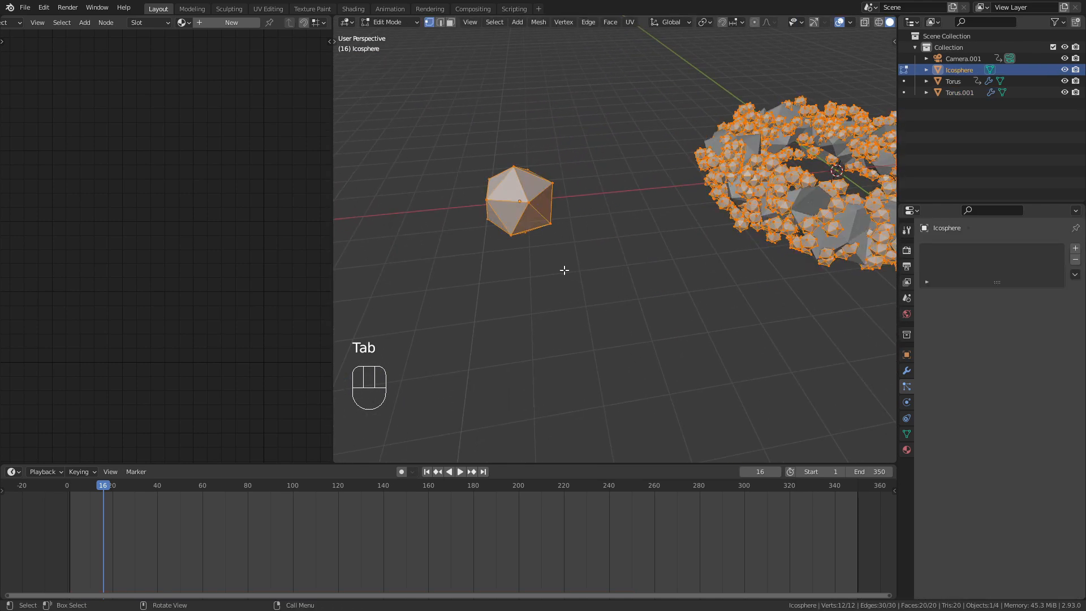
key(s)
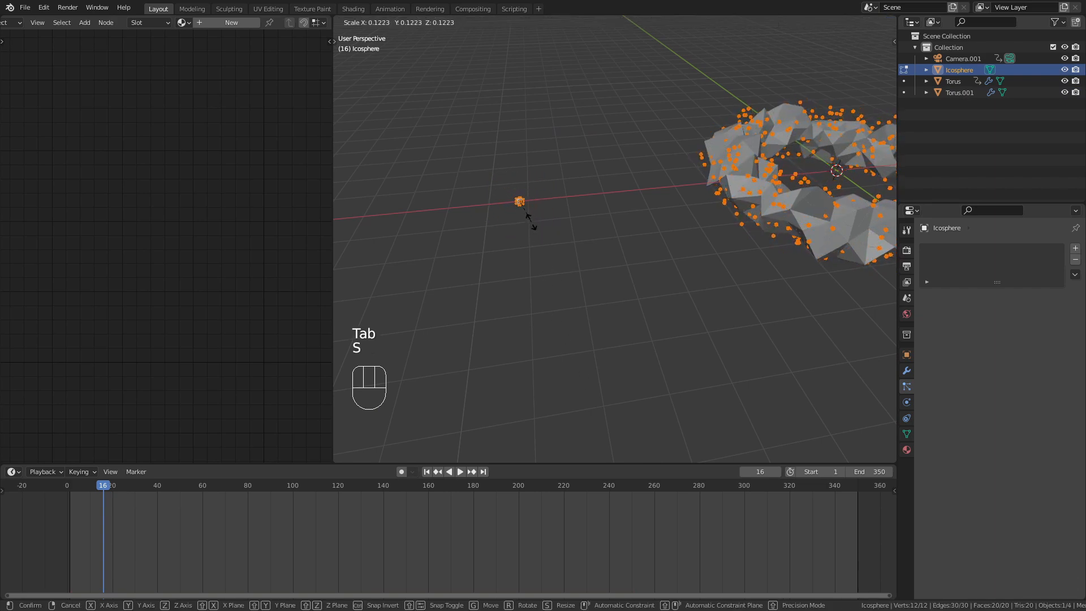
click(528, 217)
key(Tab)
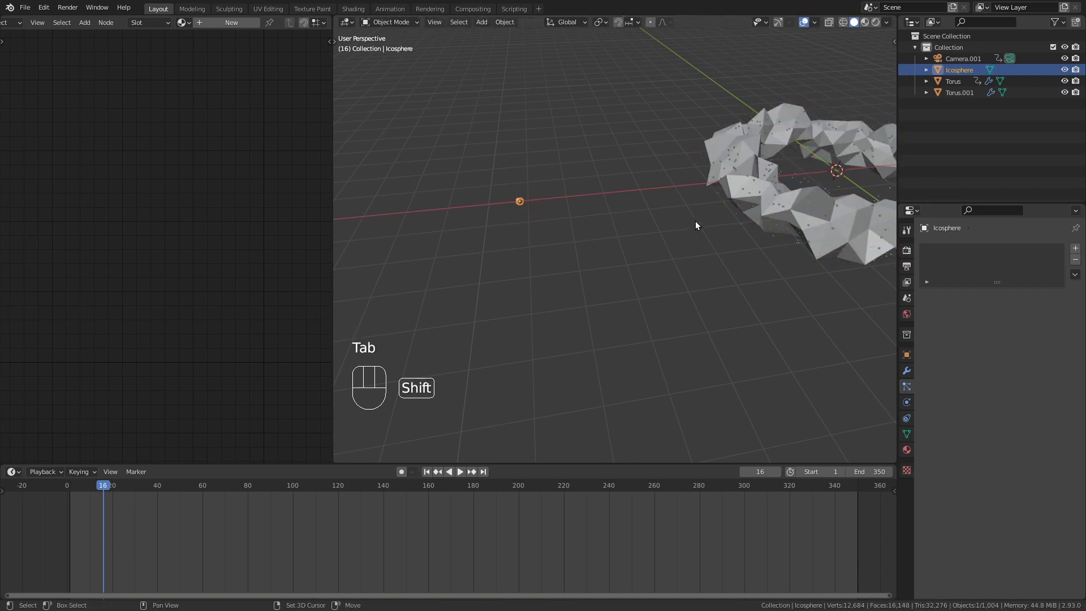
Set the render scale of the second torus's particles to 0.010 while viewing through the camera, and deselect everything
middle_drag(694, 220, 539, 263)
click(726, 258)
shift+middle_drag(766, 266, 627, 300)
scroll(645, 311, up, 3)
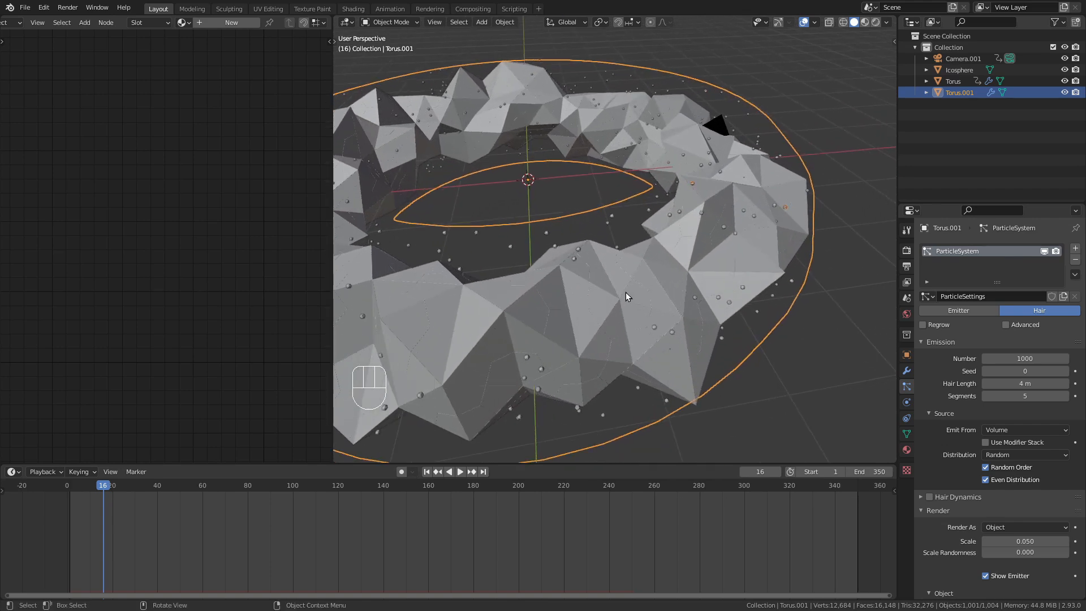
key(KP_0)
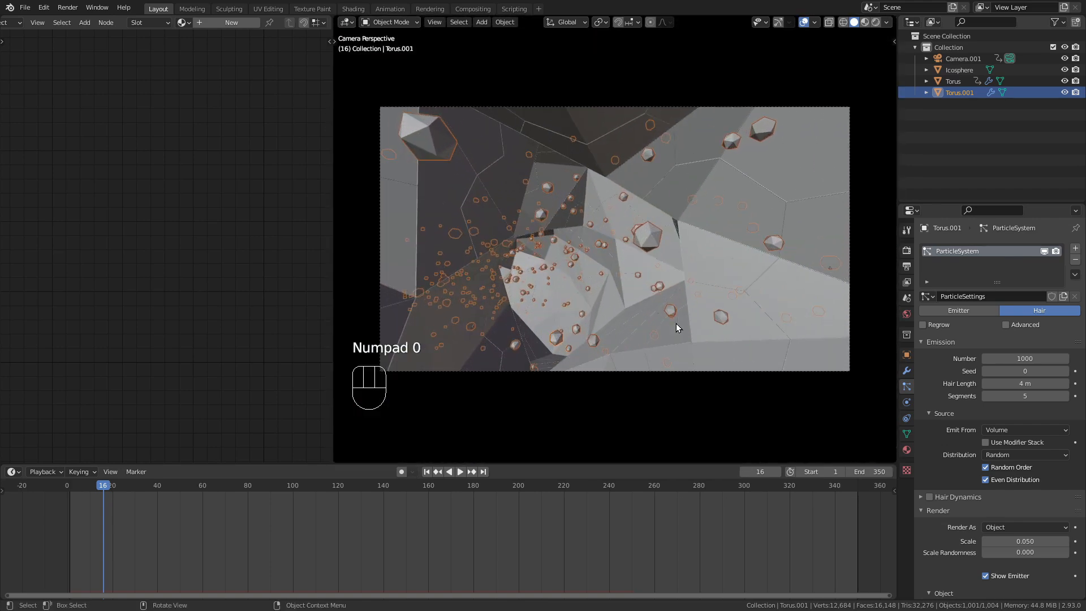
scroll(1002, 408, down, 8)
drag(1023, 360, 961, 359)
click(942, 360)
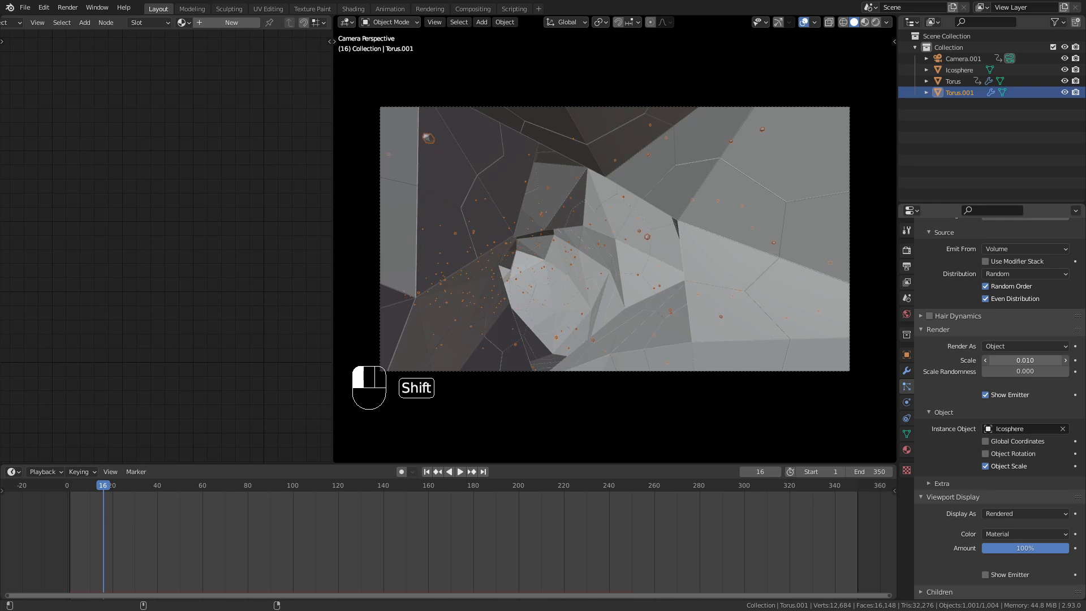
key(a)
key(a)
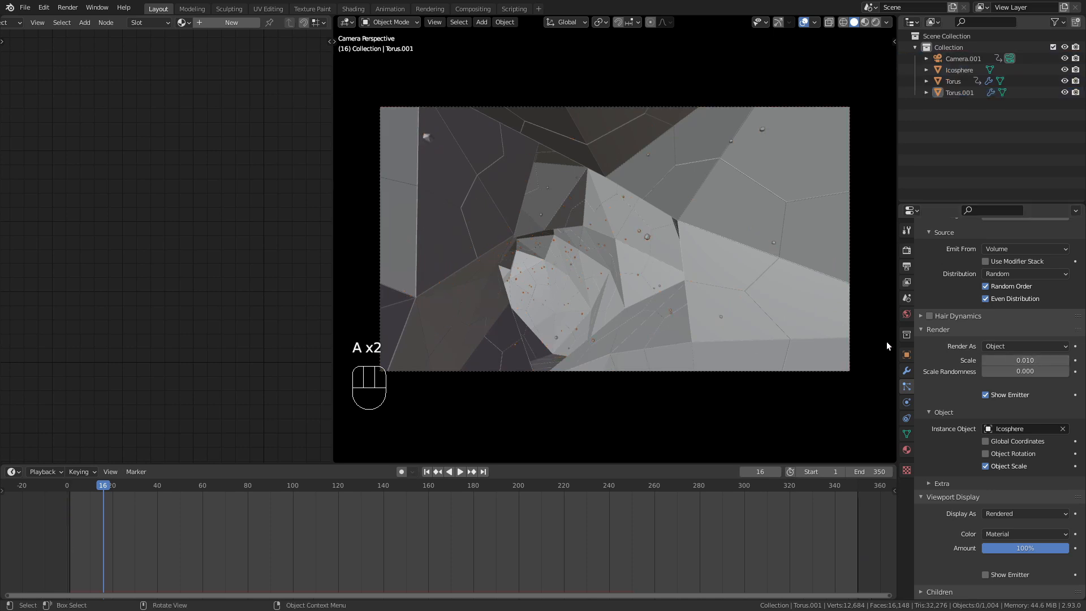
Set the particle system's emission number to 2000
scroll(1025, 313, up, 5)
click(1030, 312)
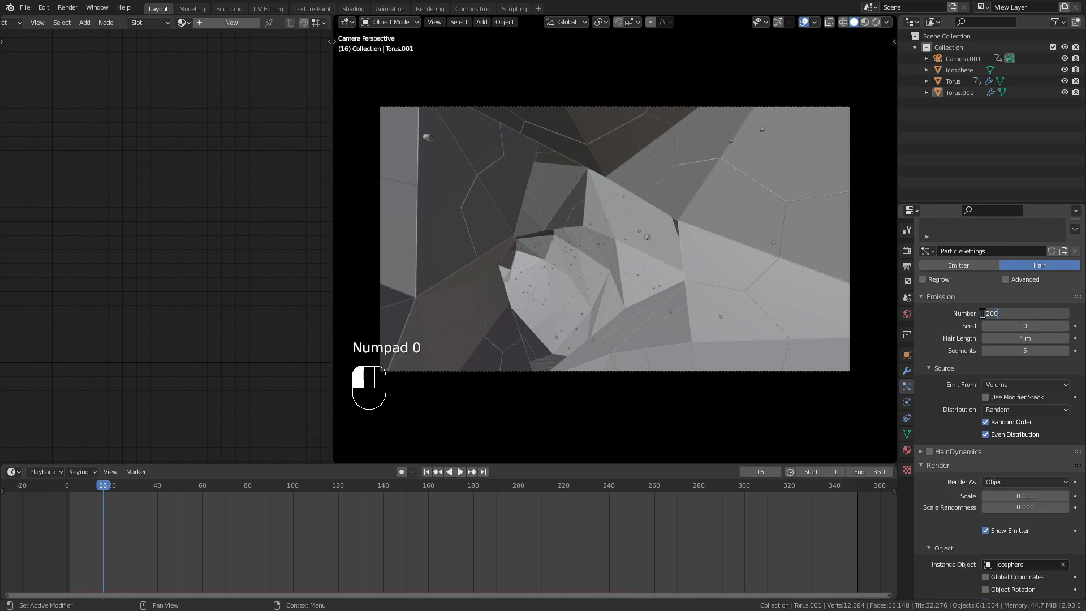
key(Return)
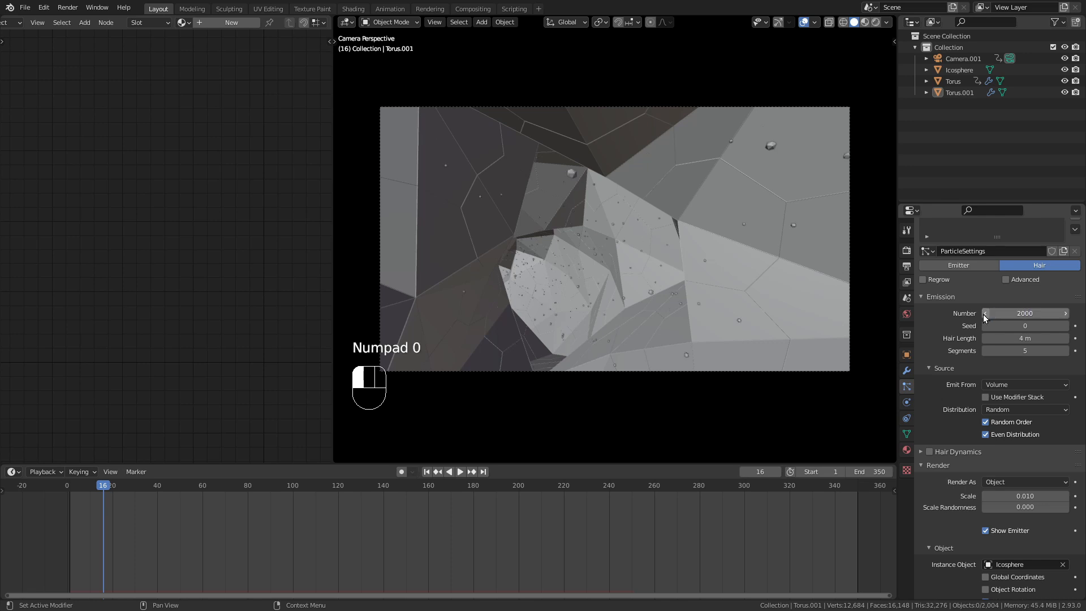
Set the particles' scale randomness to 0.5
scroll(971, 406, down, 7)
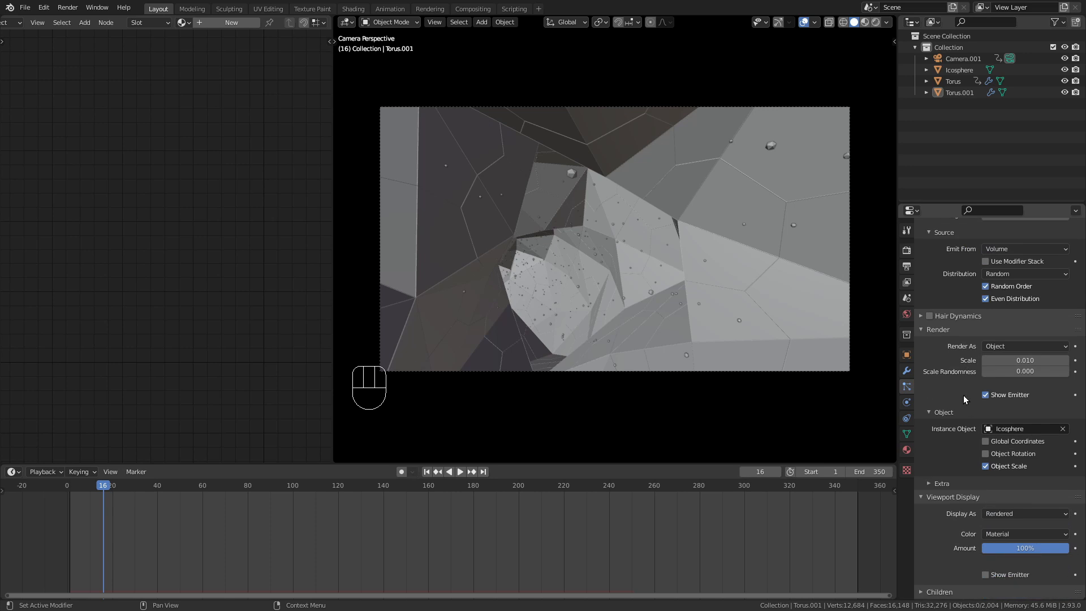
drag(1016, 305, 1035, 304)
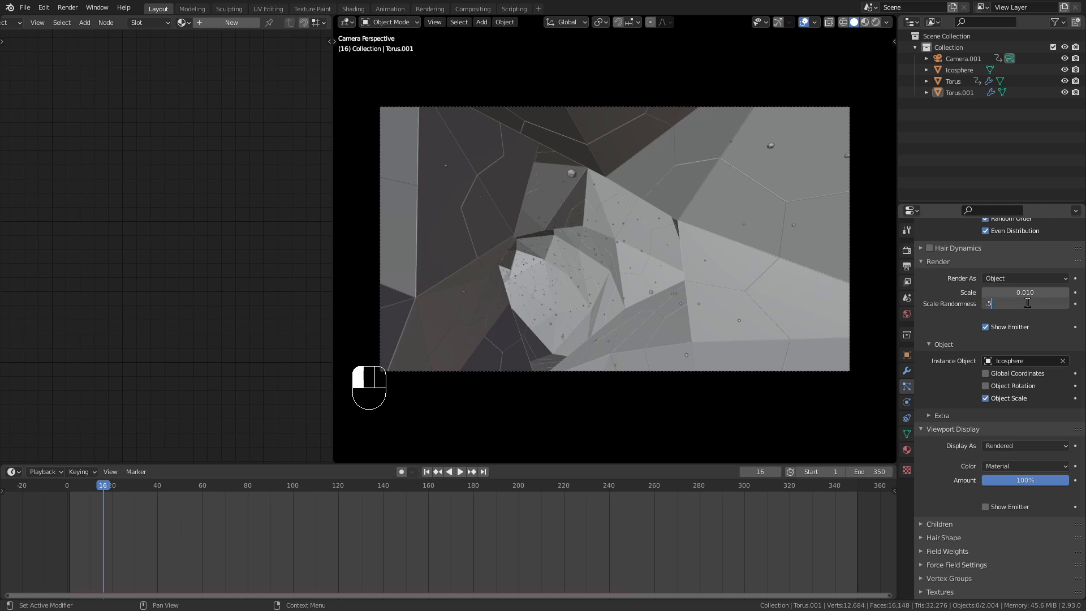
scroll(540, 283, down, 6)
scroll(524, 274, up, 5)
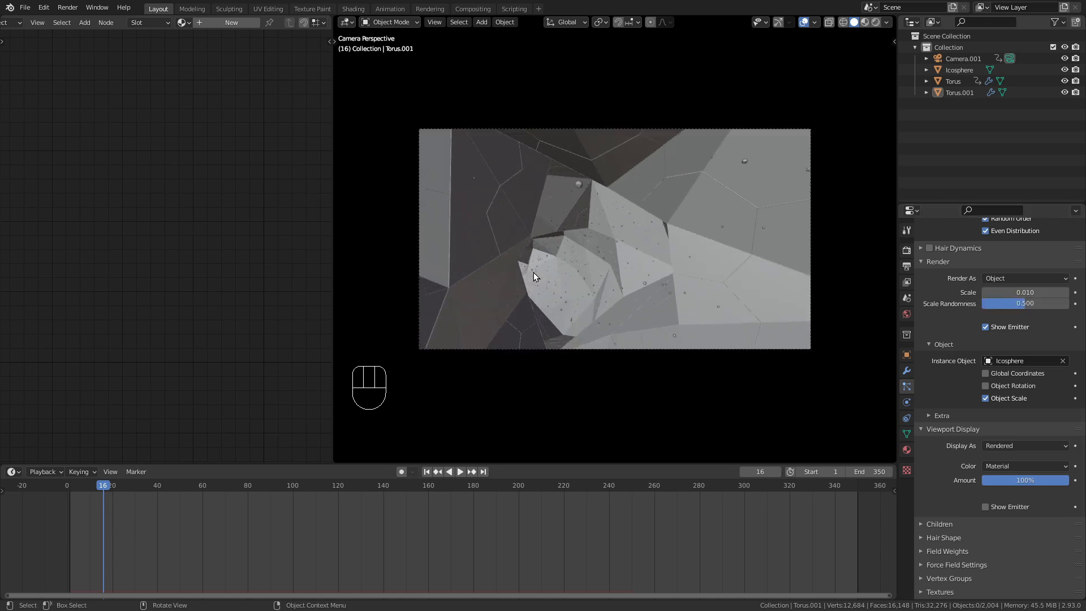
Play the animation through the camera and from outside to check whether the particles move with the tunnel
key(space)
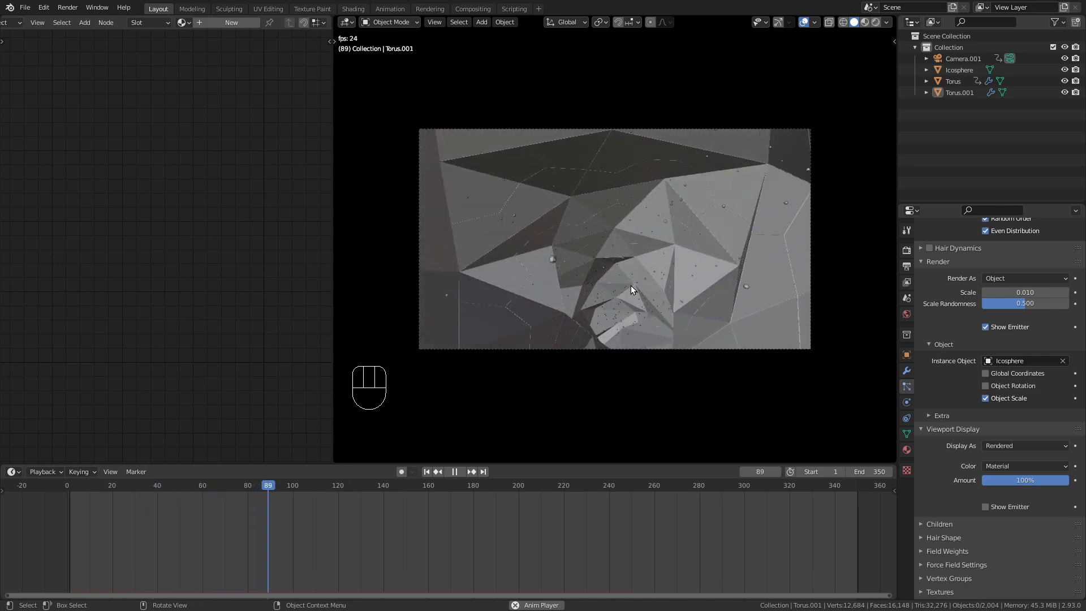
key(space)
middle_drag(618, 276, 631, 245)
key(KP_1)
scroll(636, 266, up, 5)
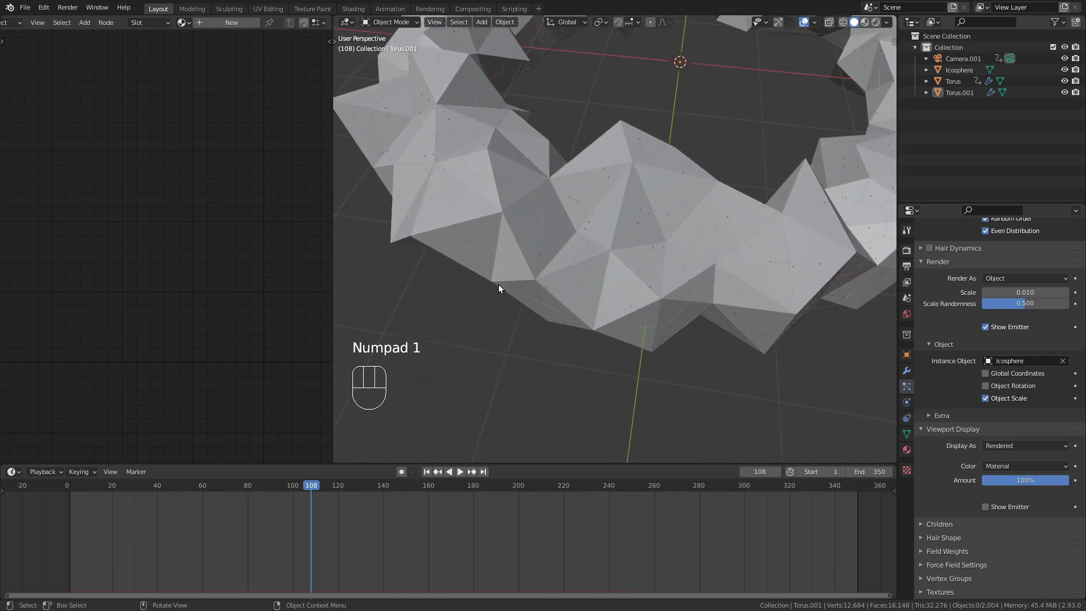
key(space)
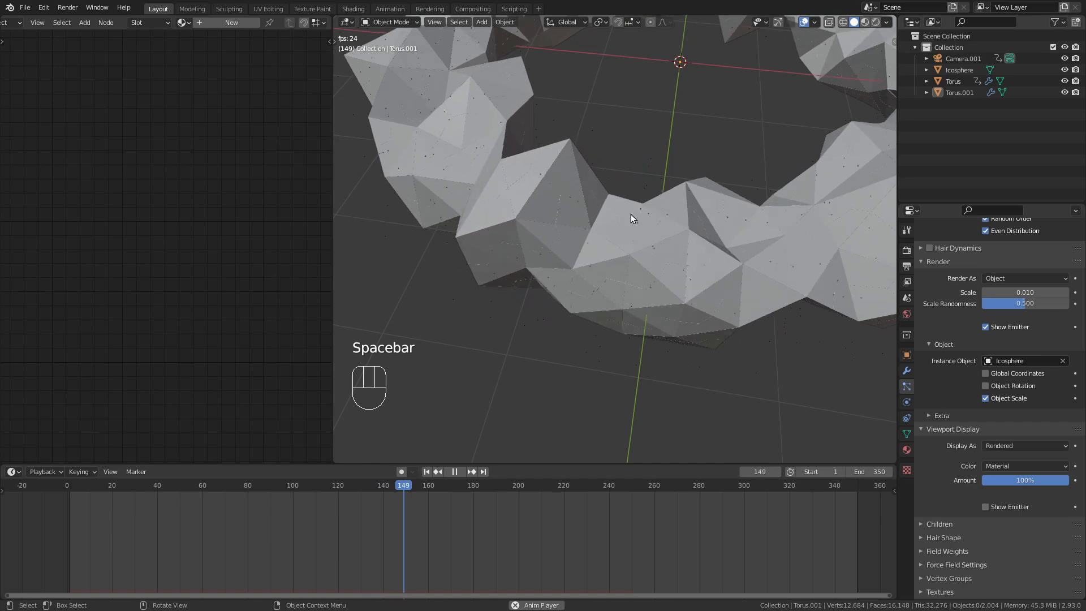
key(space)
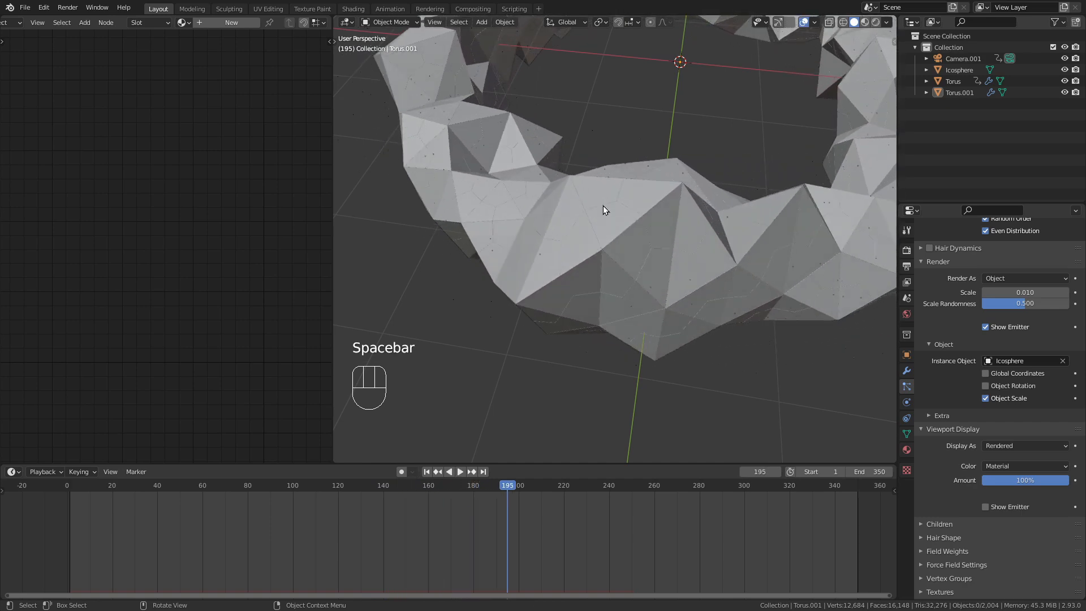
Parent the second, particle-emitting torus to the displaced torus using the Object option
click(606, 161)
scroll(610, 187, down, 5)
middle_drag(613, 216, 567, 269)
shift+click(697, 236)
scroll(734, 243, up, 5)
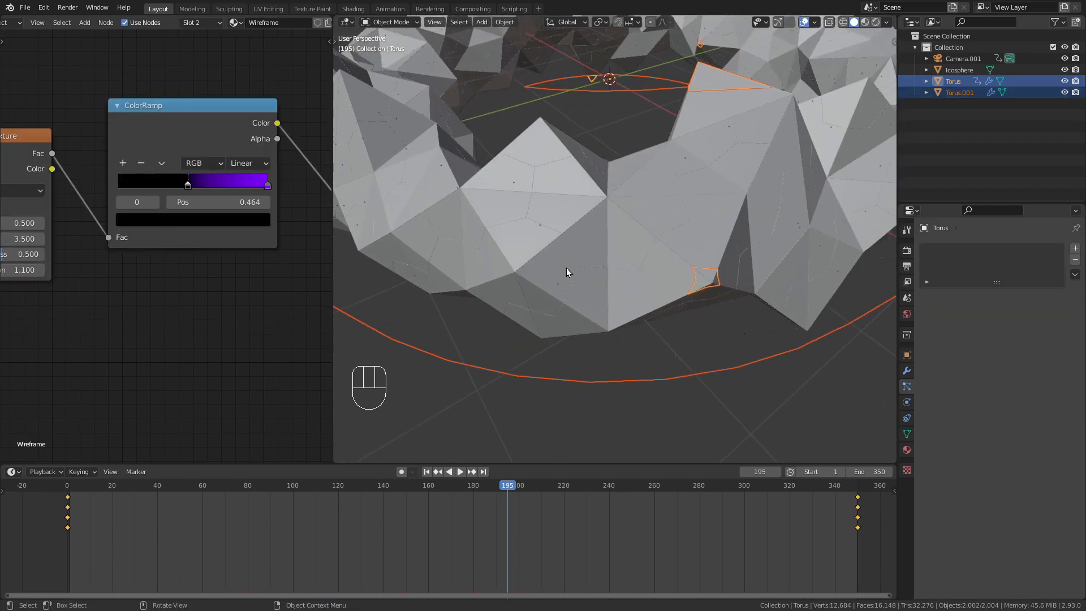
key(ctrl+p)
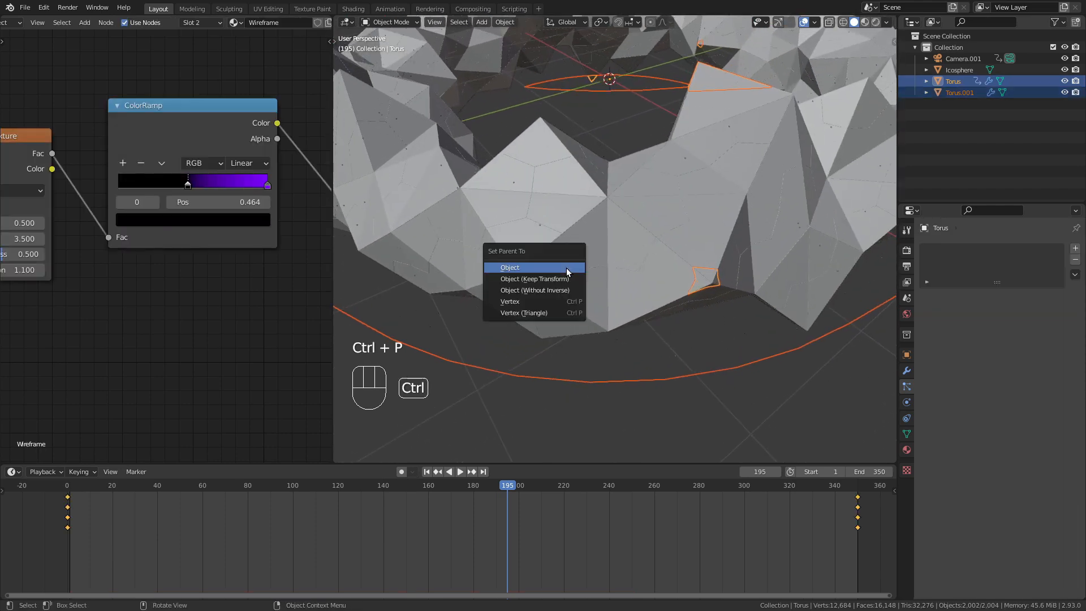
click(536, 268)
Play the animation from outside and through the camera to check the motion of the parented particles
scroll(565, 280, down, 4)
key(space)
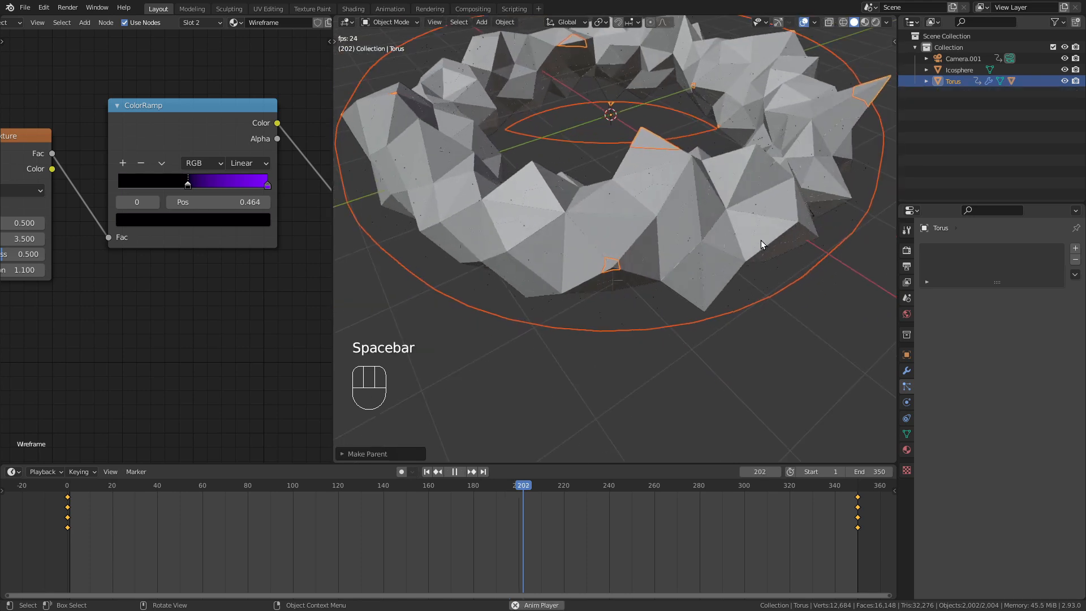
scroll(703, 246, up, 6)
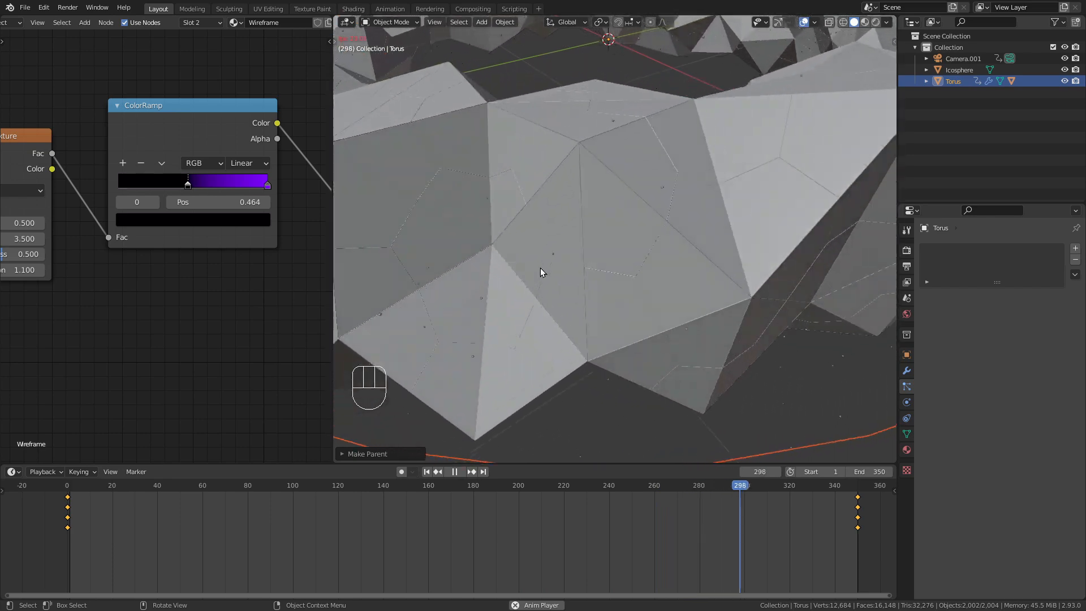
key(KP_0)
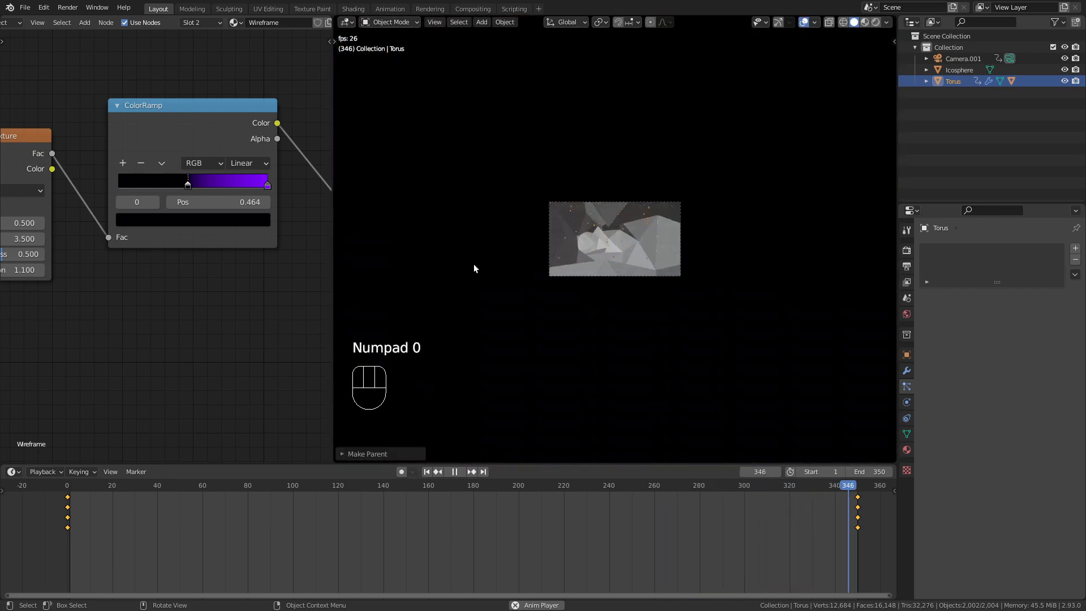
scroll(599, 253, up, 2)
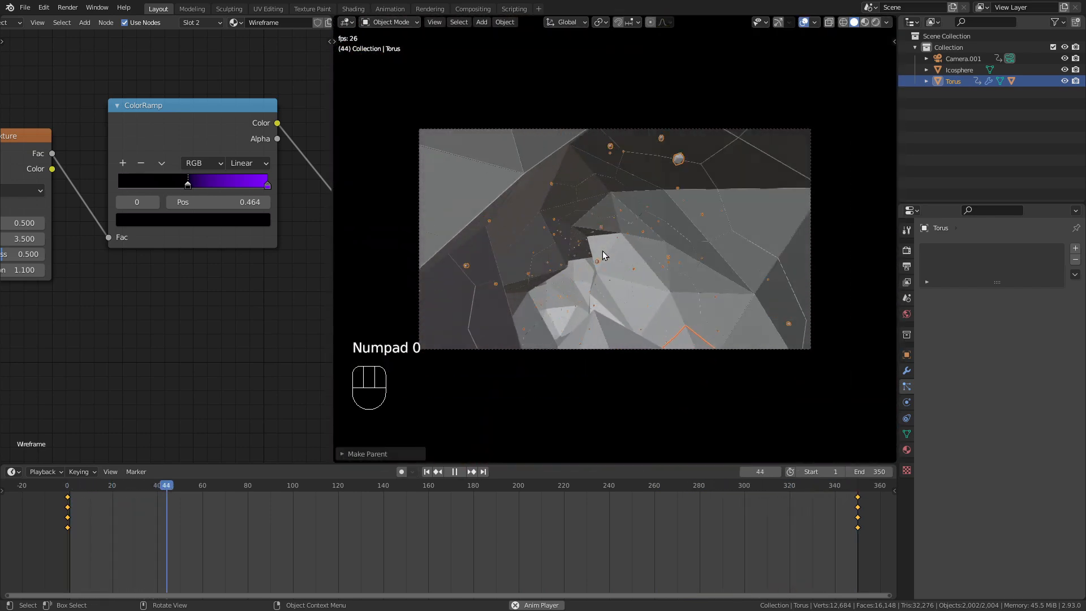
key(a)
key(a)
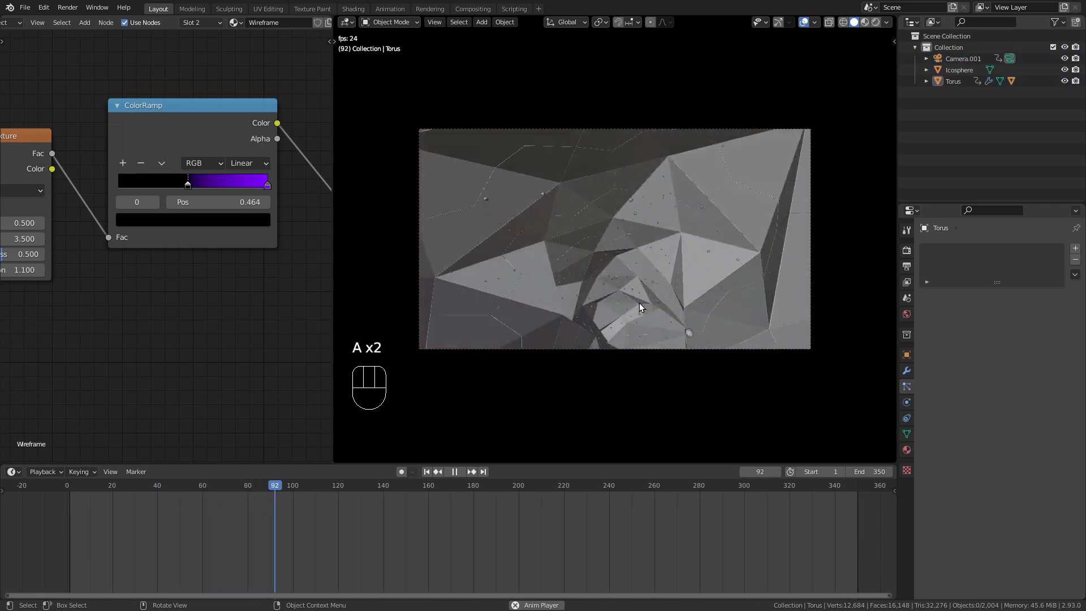
key(space)
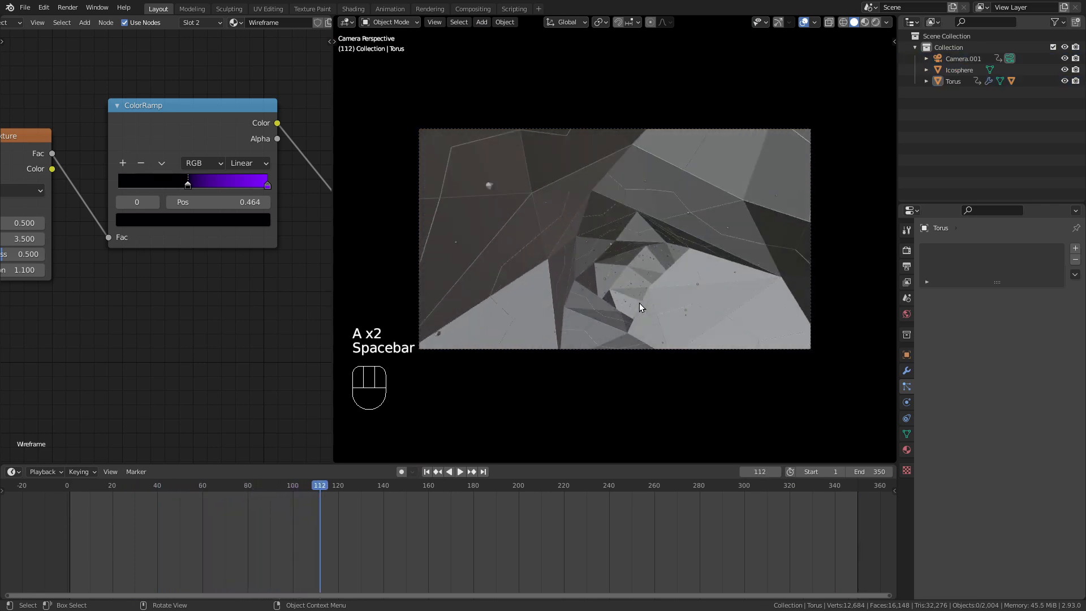
Switch the viewport to Rendered shading and inspect the glowing tunnel through the camera
click(879, 22)
scroll(699, 242, up, 2)
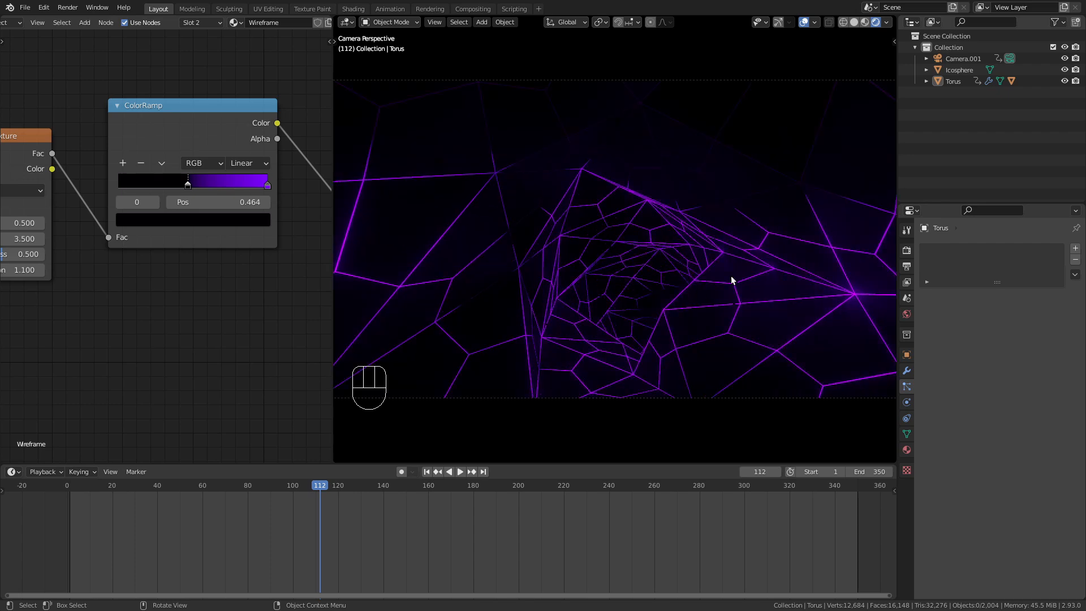
scroll(655, 278, down, 4)
scroll(657, 265, up, 3)
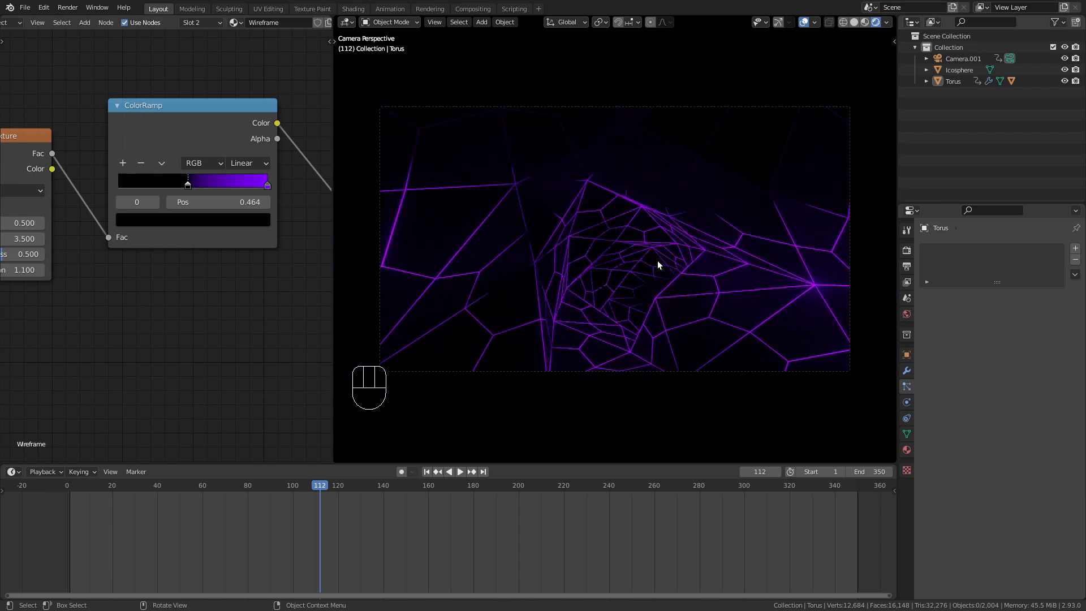
Create a new material for the ico sphere and delete its Principled BSDF node
click(961, 68)
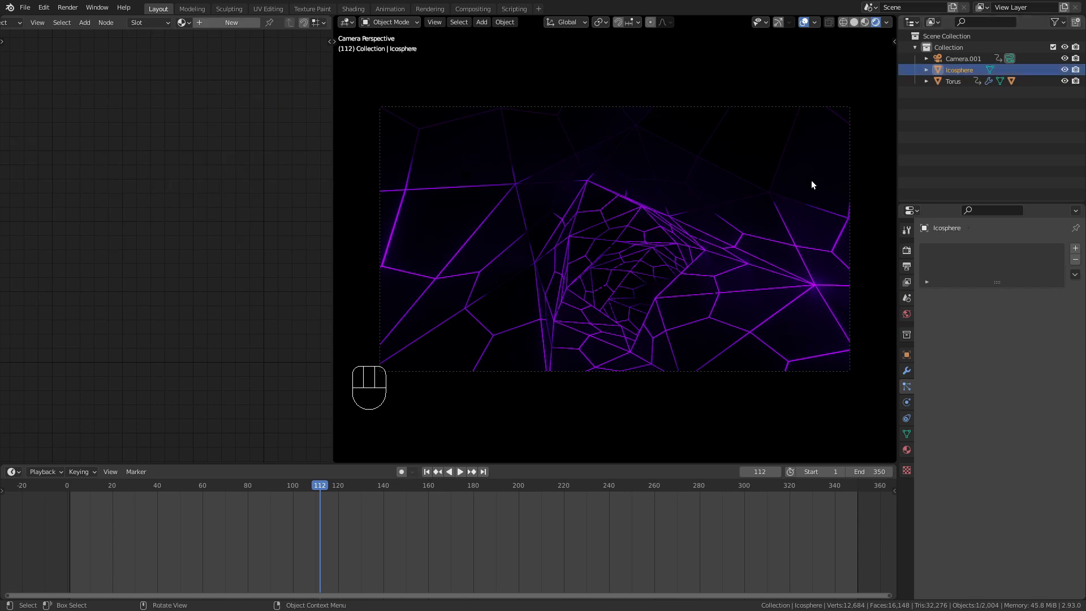
click(221, 25)
middle_drag(229, 133, 49, 140)
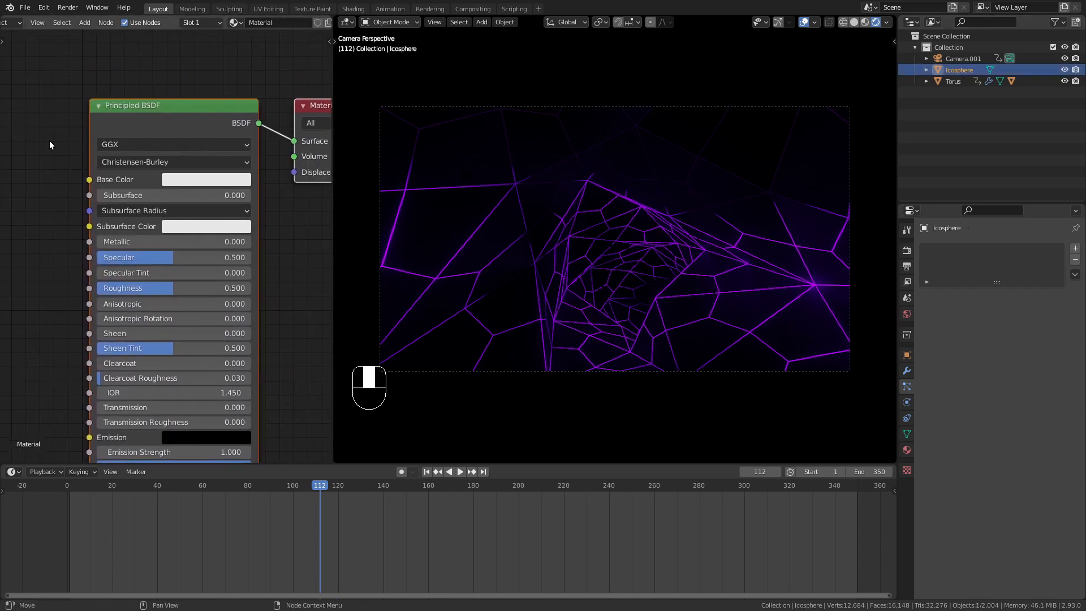
key(x)
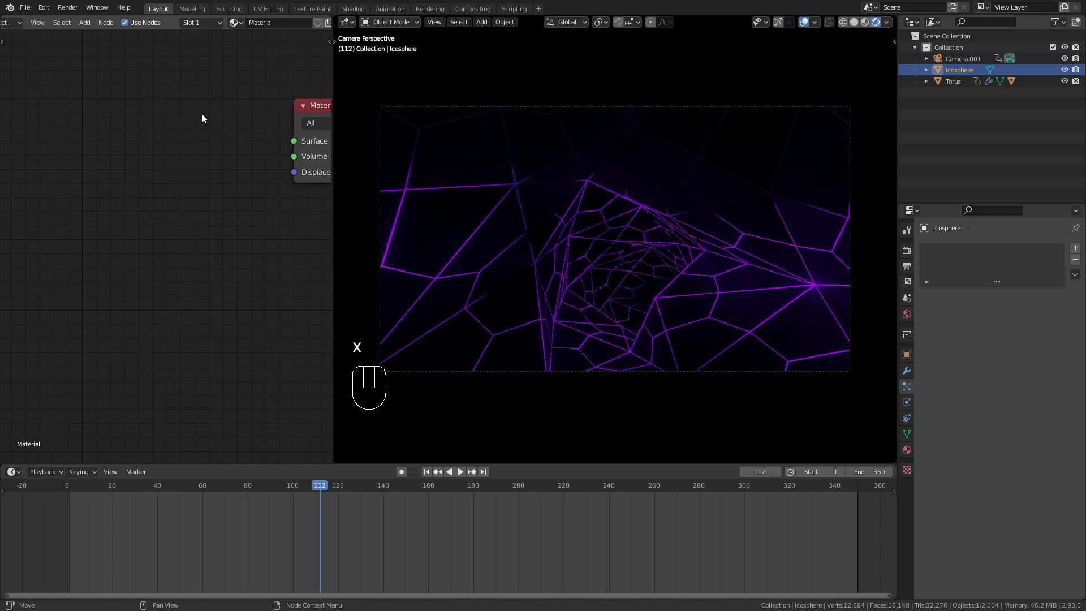
Add an Emission shader node and connect it to the Material Output's Surface
middle_drag(132, 136, 157, 154)
key(shift+a)
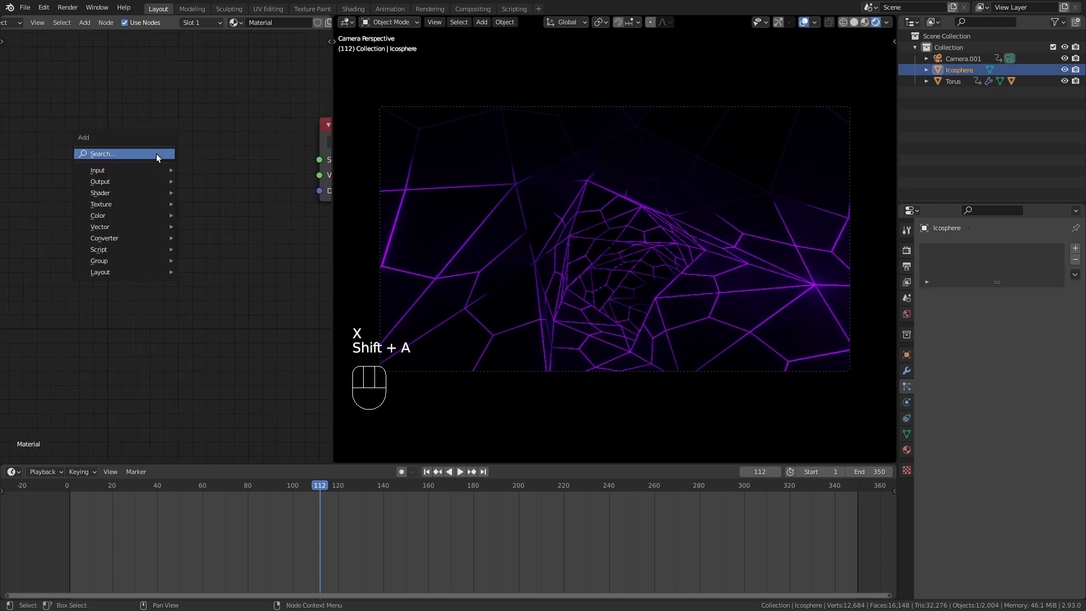
click(156, 154)
text(em)
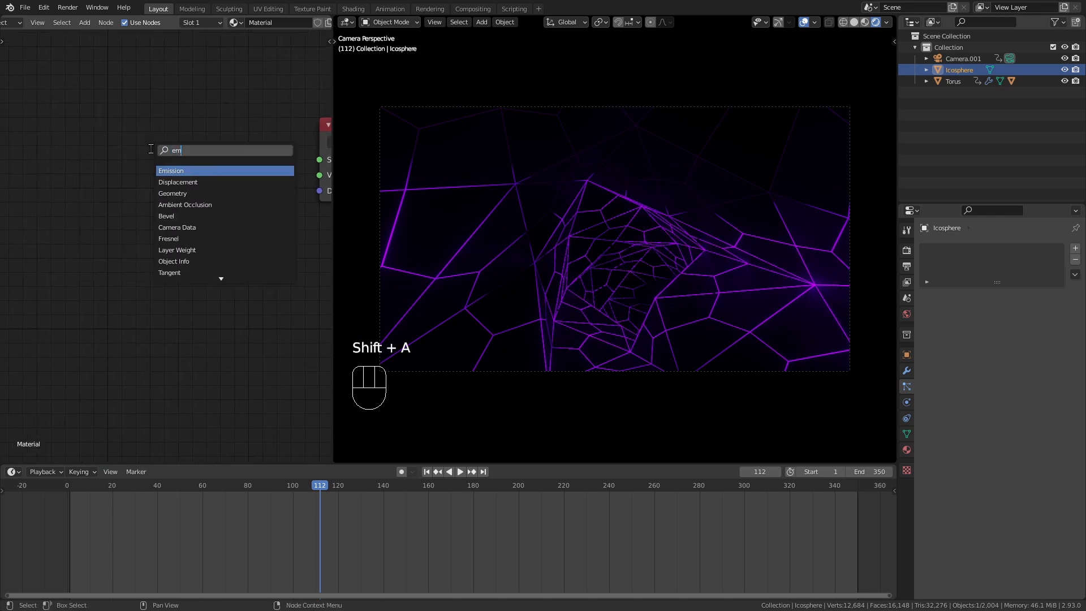
key(Return)
click(160, 127)
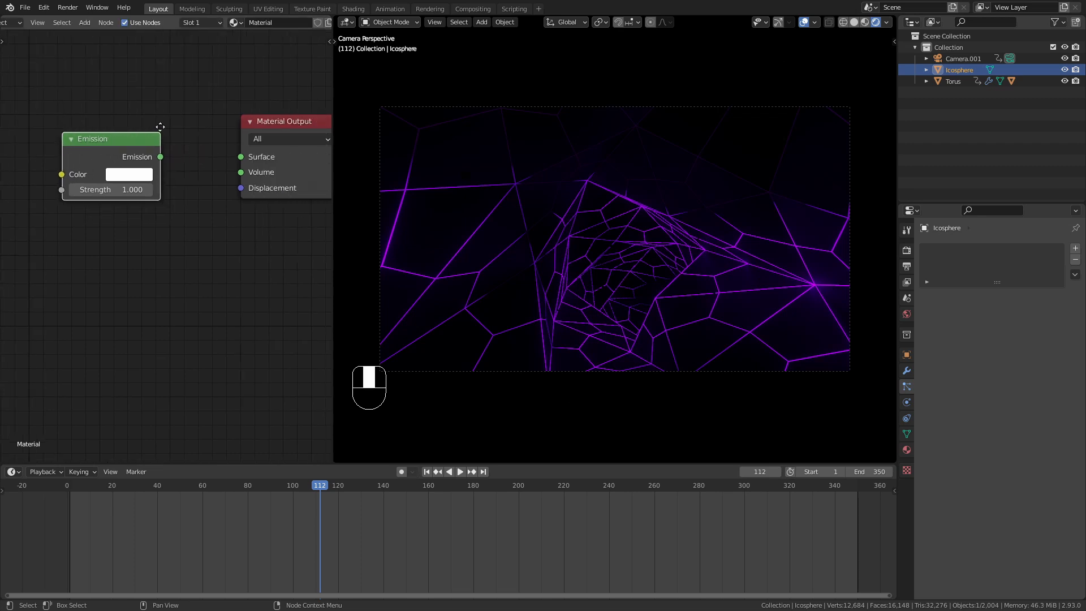
drag(161, 156, 251, 158)
middle_drag(157, 105, 235, 146)
Set the ico sphere material's emission strength to 15
click(181, 231)
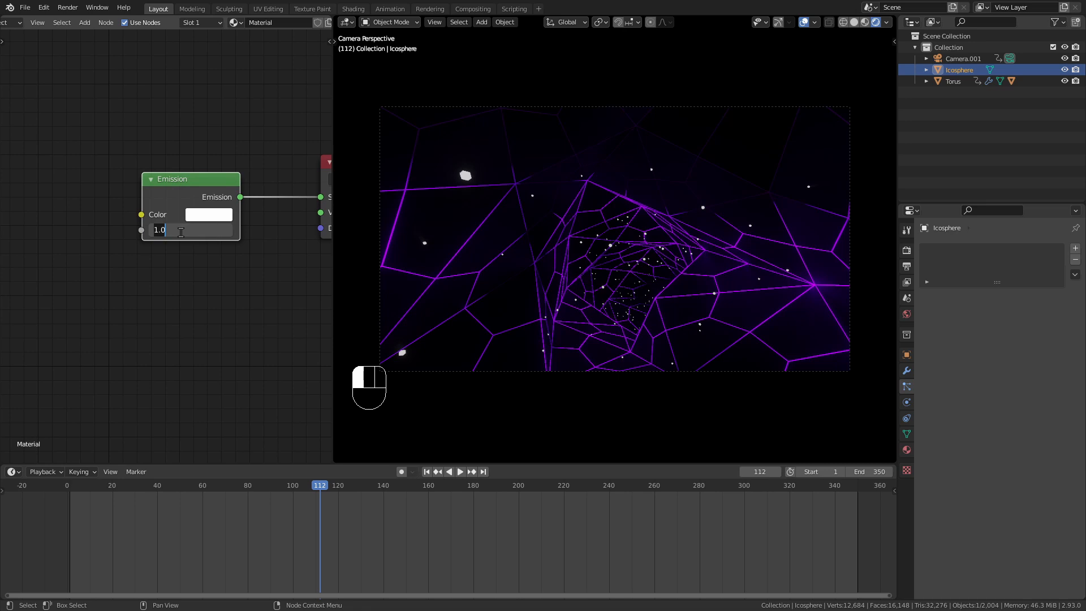
key(Return)
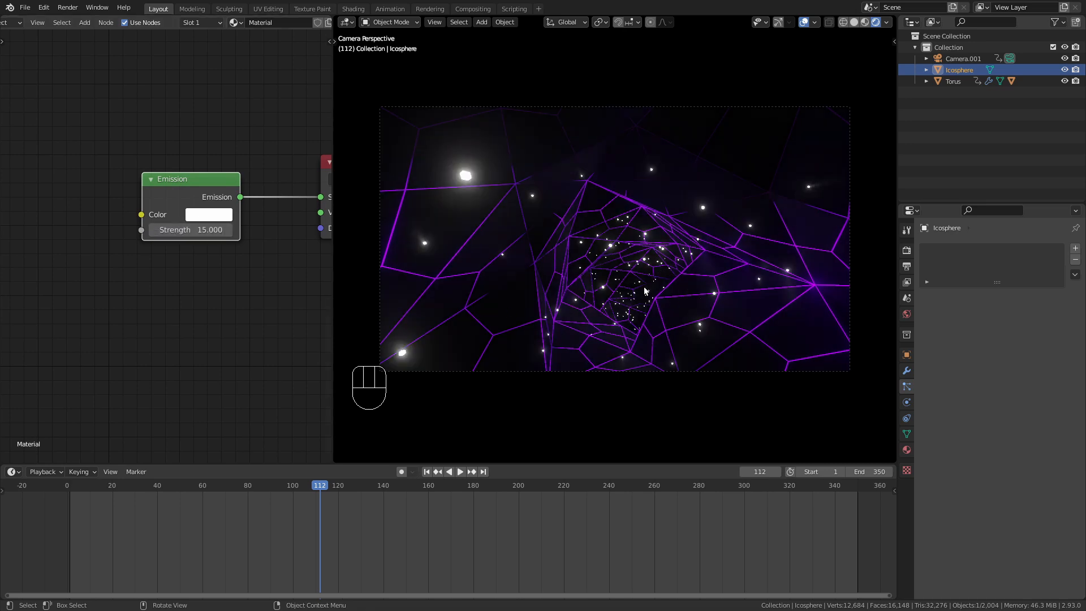
key(Home)
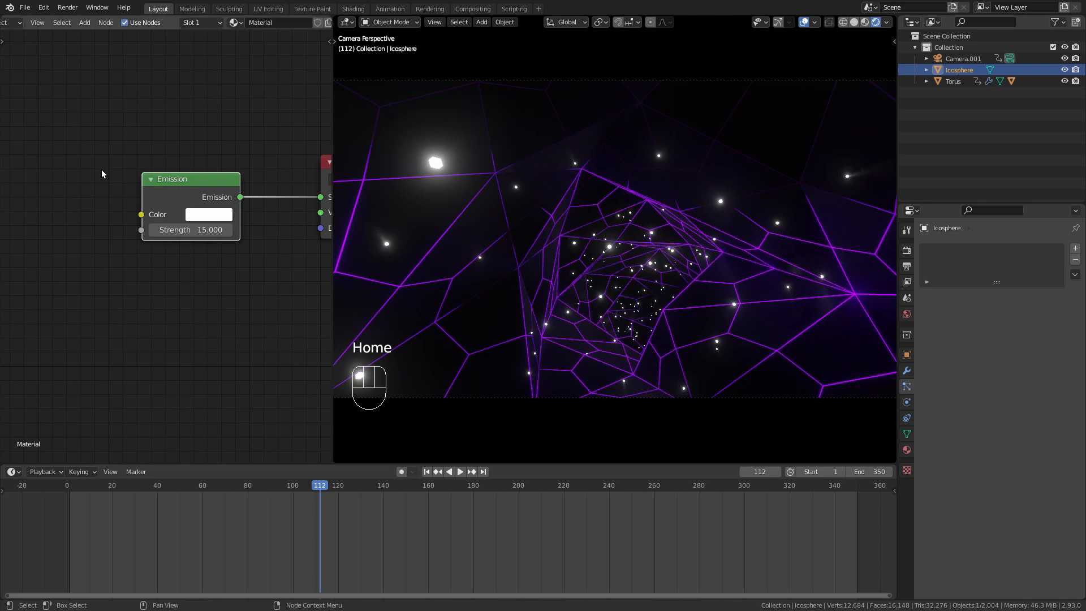
Add a ColorRamp node to the ico sphere material and connect its Color output to the Emission node's Color
middle_drag(102, 171, 154, 185)
key(shift+a)
mouse_move(121, 271)
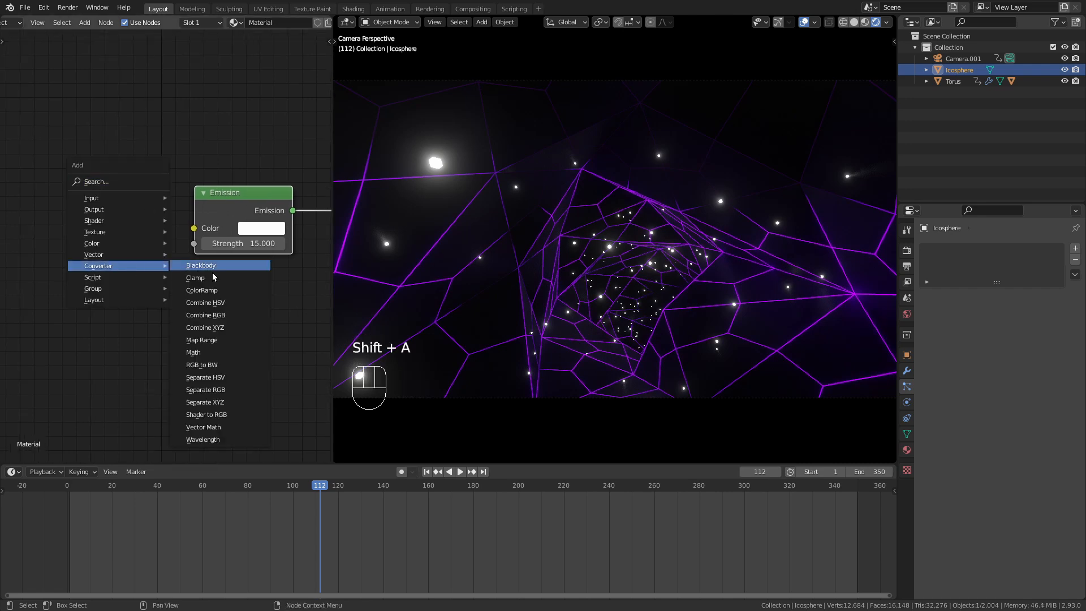
click(209, 295)
click(11, 163)
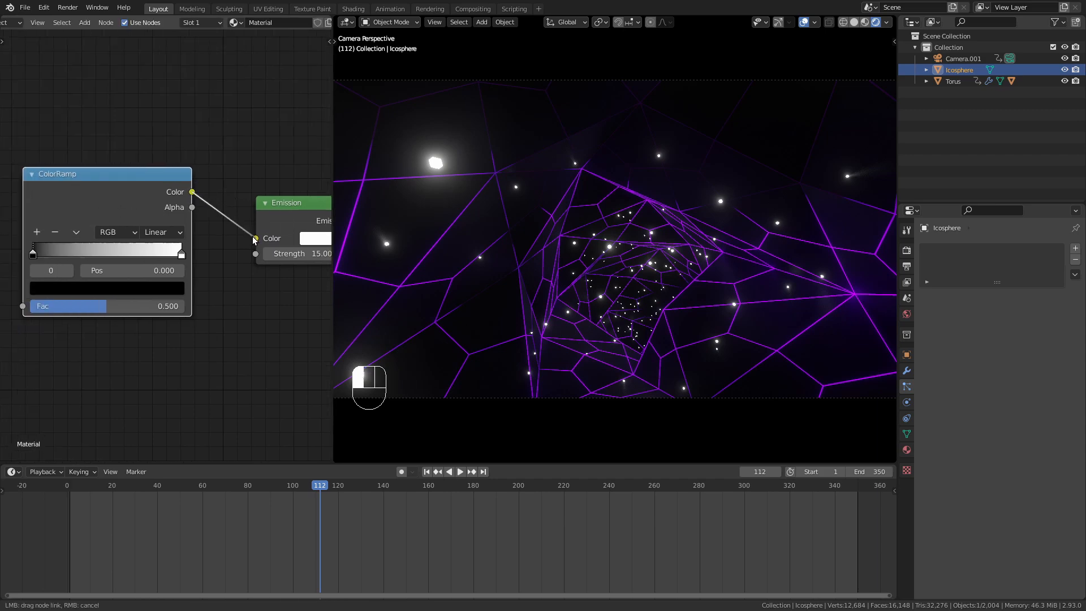
drag(252, 241, 253, 239)
Colour the ramp's end stop magenta with hue 0.883 and its start stop pure blue with hue 0.667
middle_drag(238, 271, 297, 305)
click(247, 271)
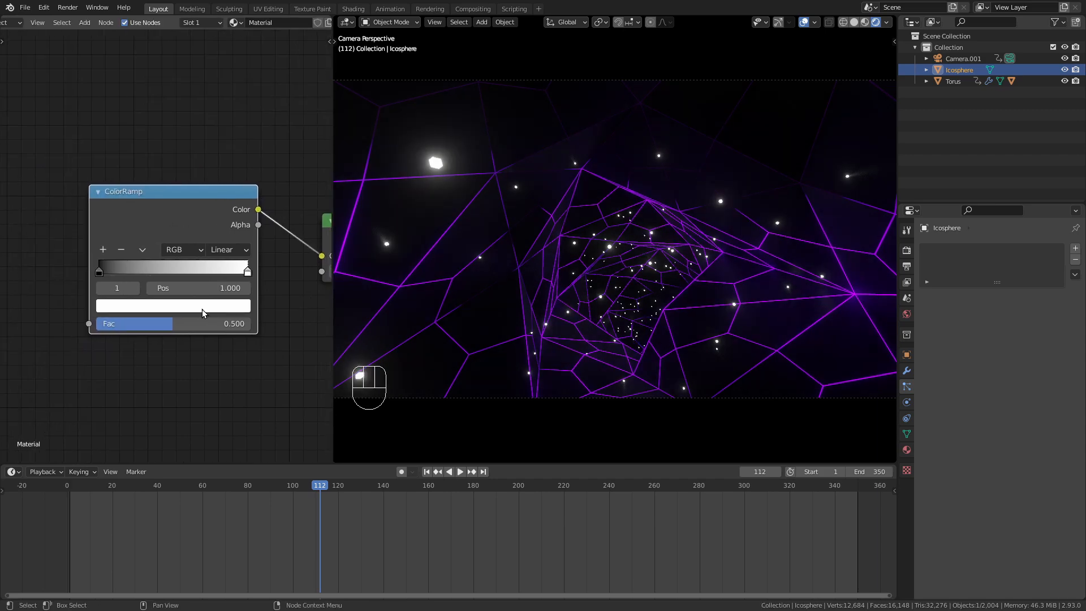
click(205, 308)
drag(154, 160, 198, 185)
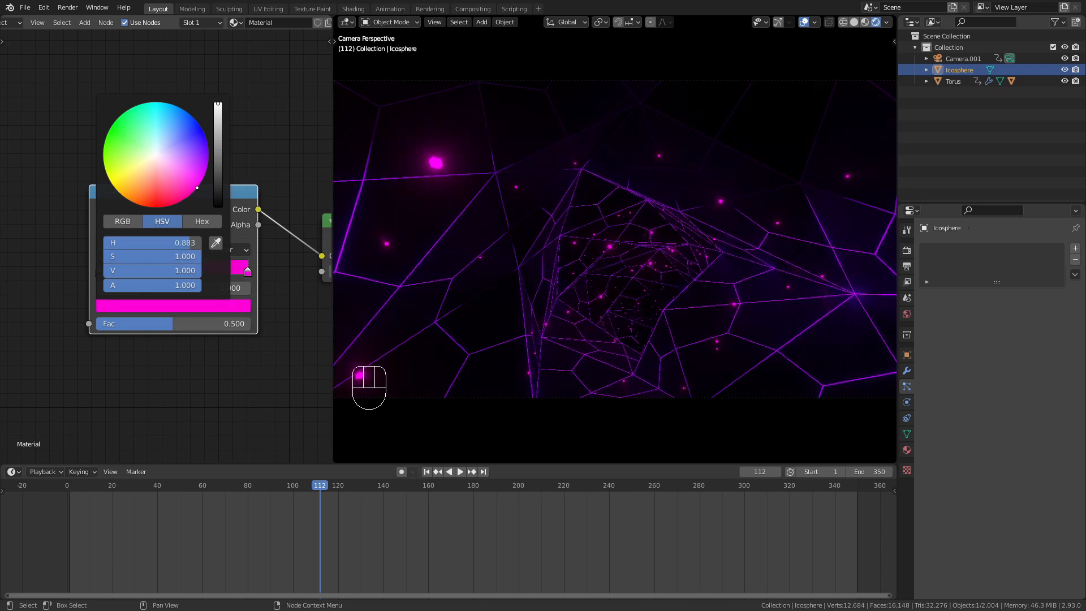
click(100, 273)
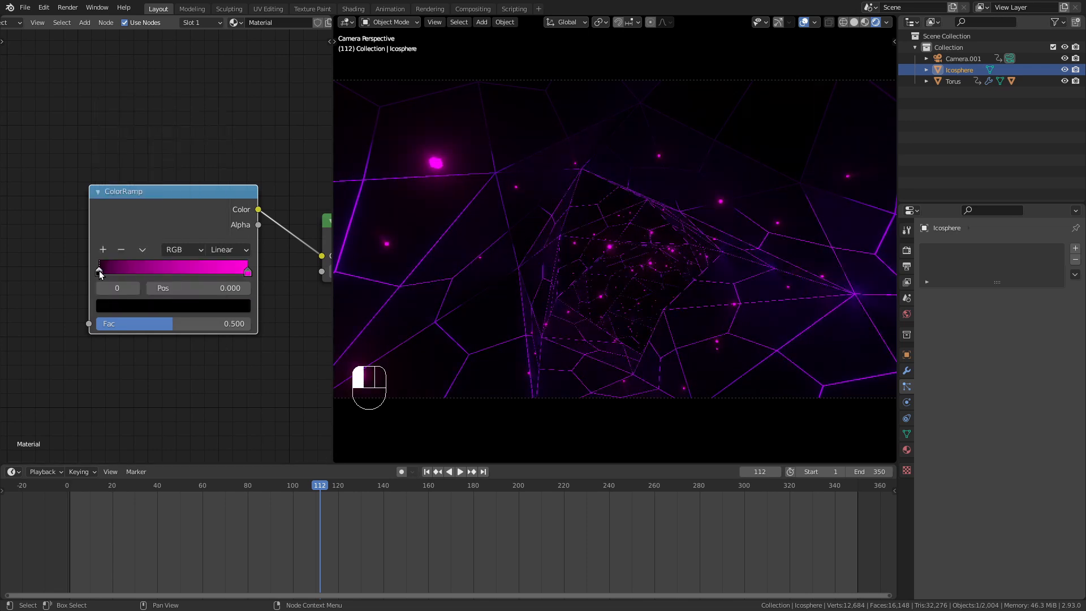
click(145, 306)
drag(218, 203, 218, 105)
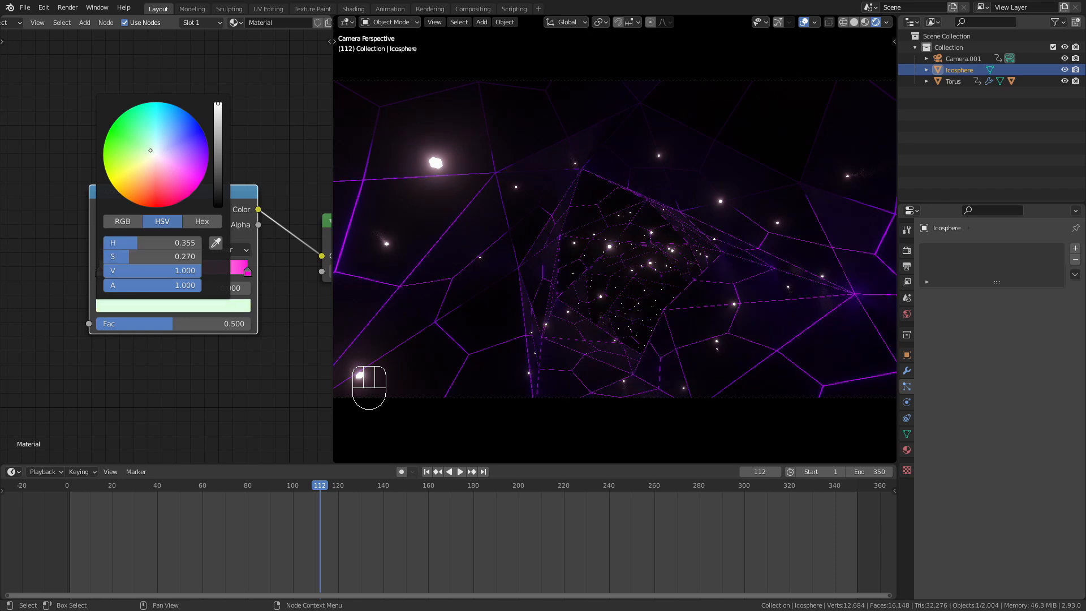
click(202, 128)
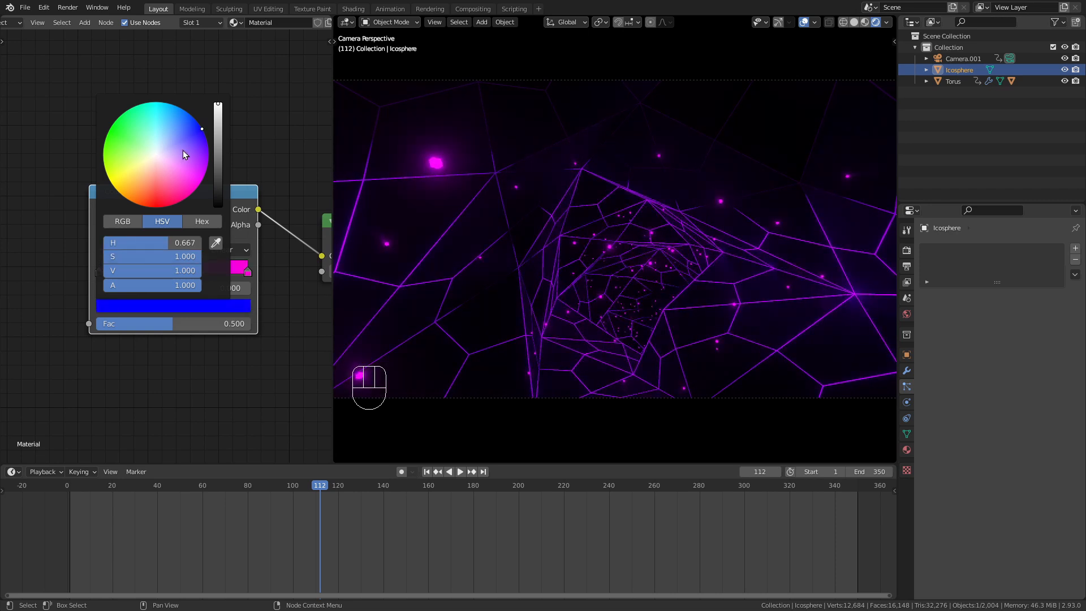
Add an Object Info node and connect its Random output to the ColorRamp's Fac input
mouse_move(247, 392)
middle_down()
mouse_move(317, 343)
mouse_move(245, 371)
mouse_move(268, 387)
mouse_move(251, 400)
middle_up()
key(shift+a)
mouse_move(150, 83)
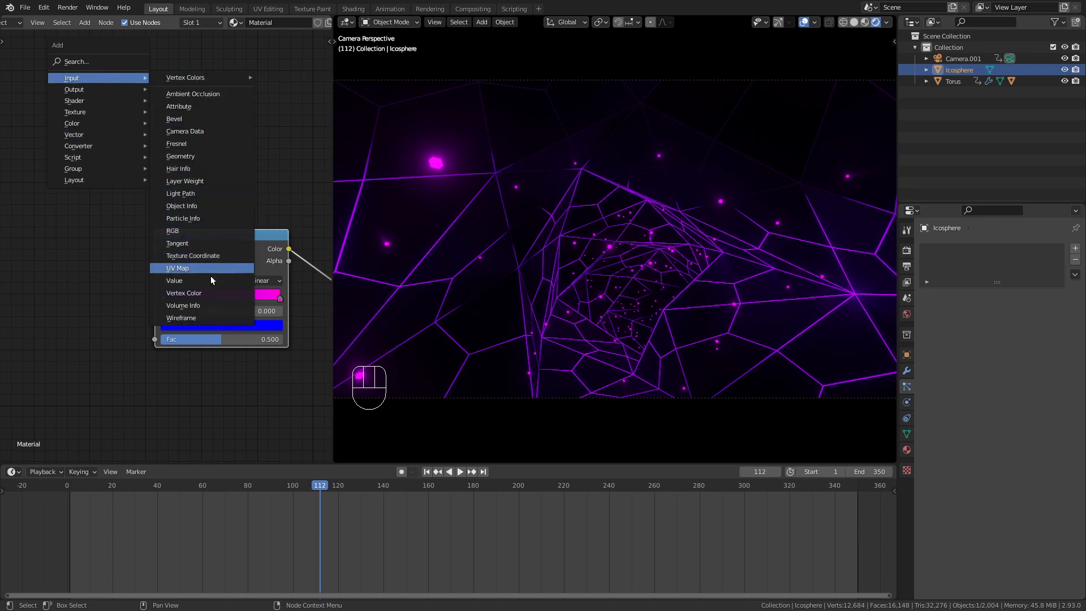
click(202, 207)
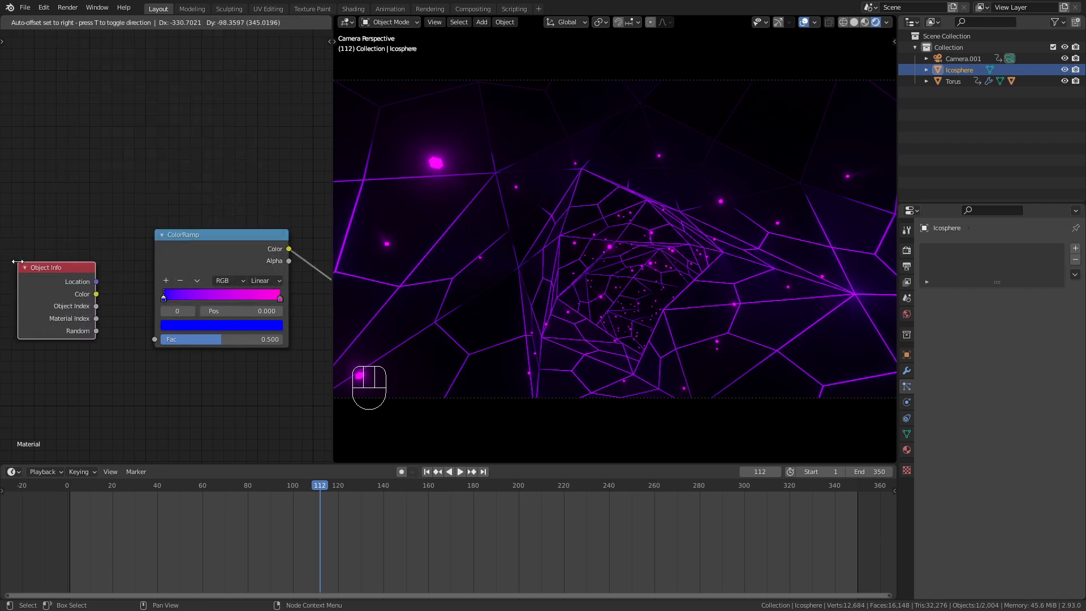
click(93, 334)
drag(97, 334, 157, 340)
mouse_move(190, 248)
mouse_down()
mouse_move(177, 243)
mouse_move(186, 246)
mouse_up()
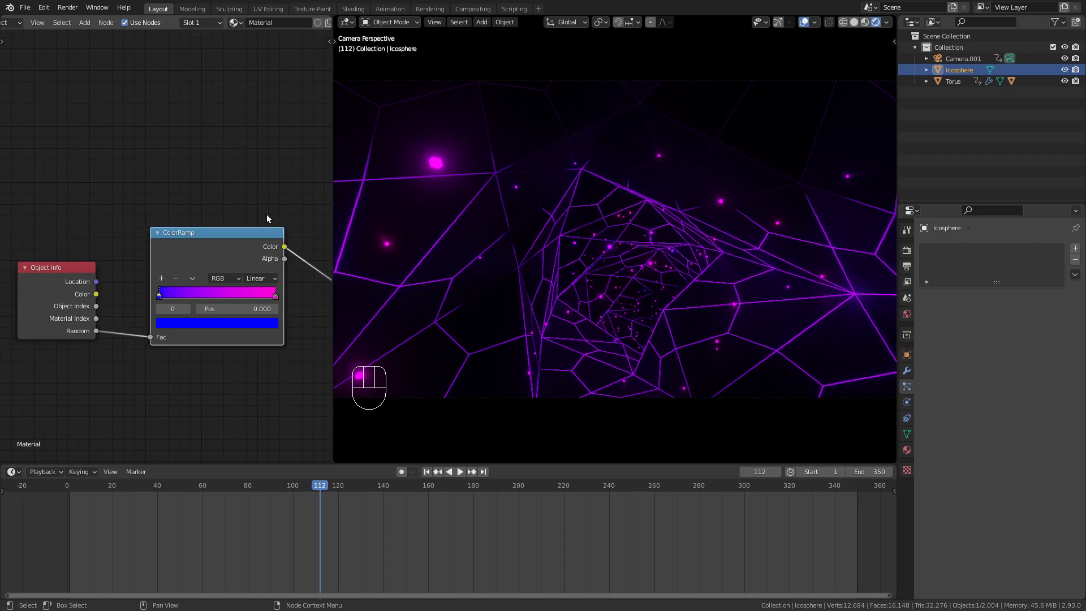
middle_drag(264, 216, 257, 202)
Examine the particles' random colours up close and play back the animation through the camera
scroll(645, 294, up, 4)
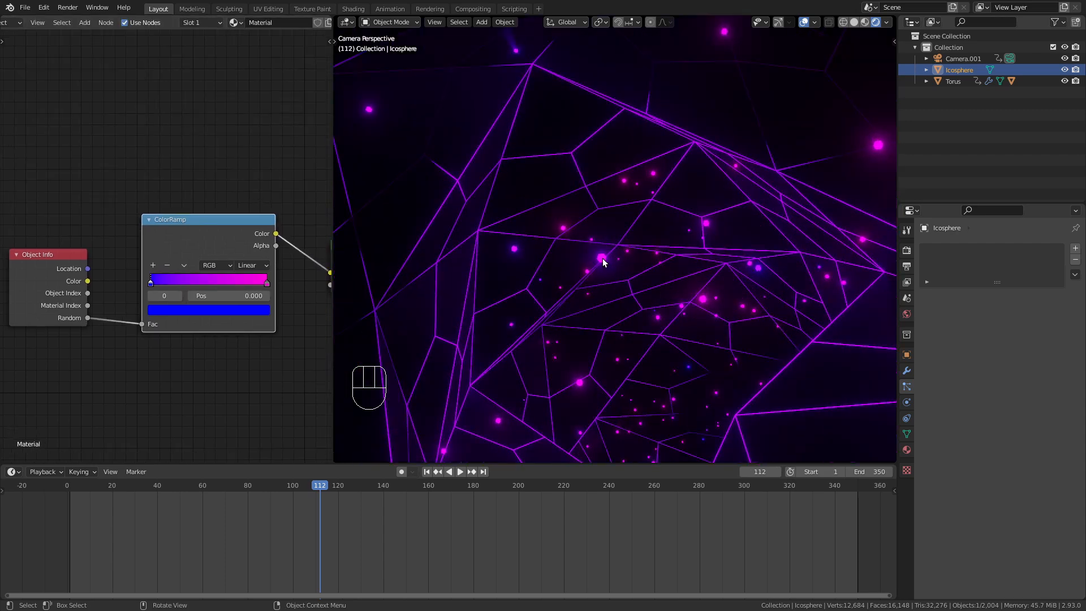
scroll(625, 308, down, 3)
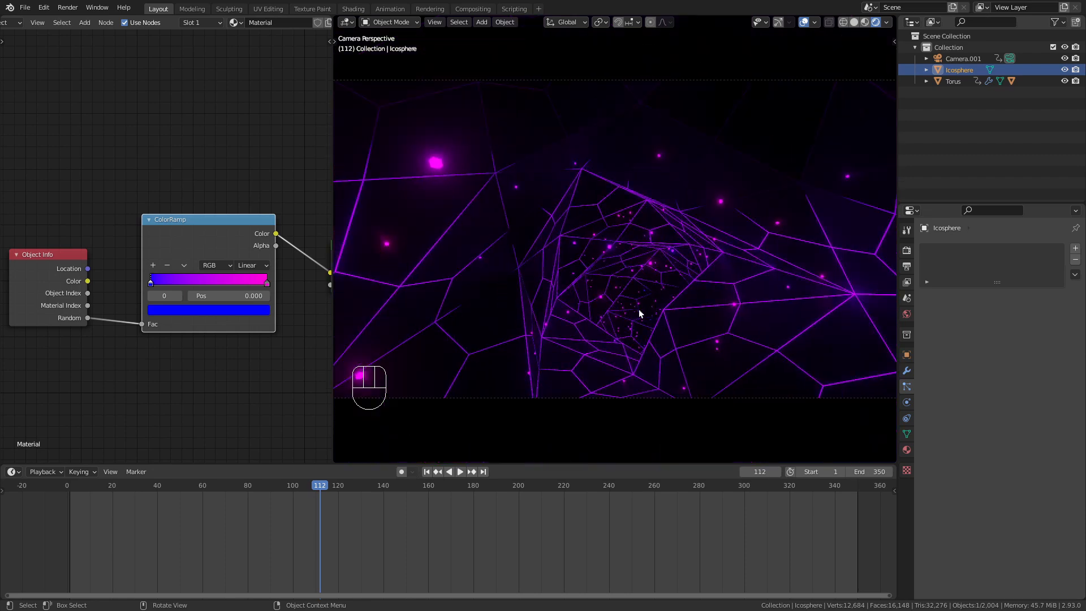
key(shift)
key(shift+Home)
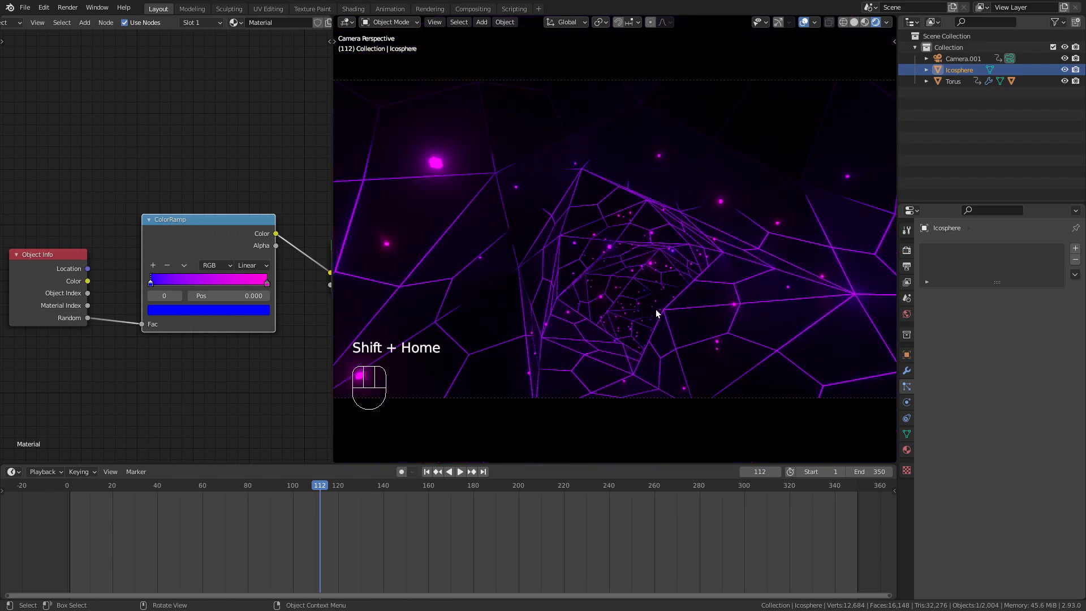
key(Home)
key(space)
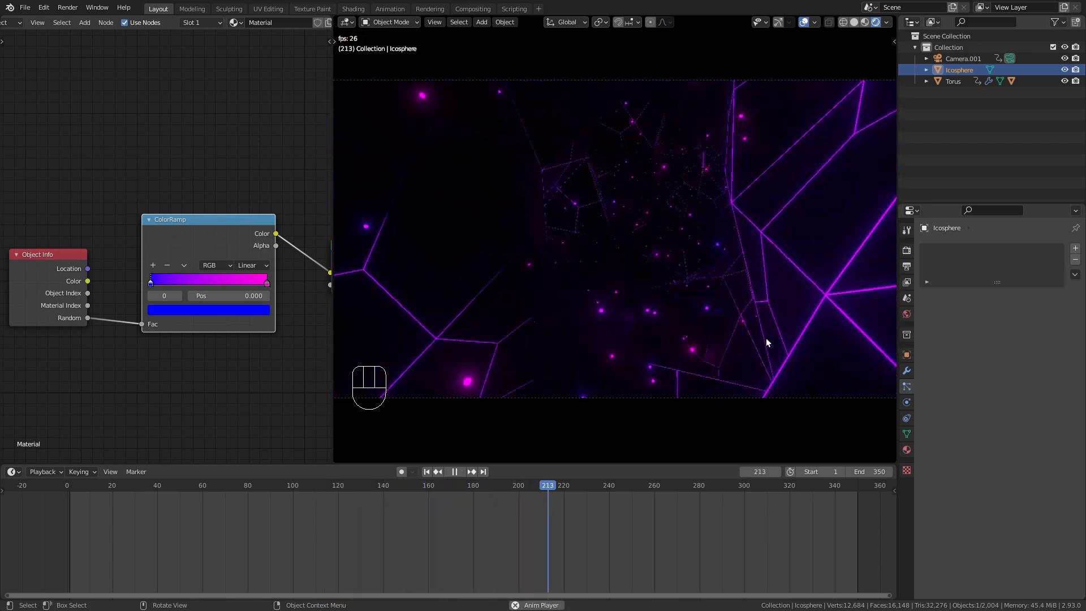
key(space)
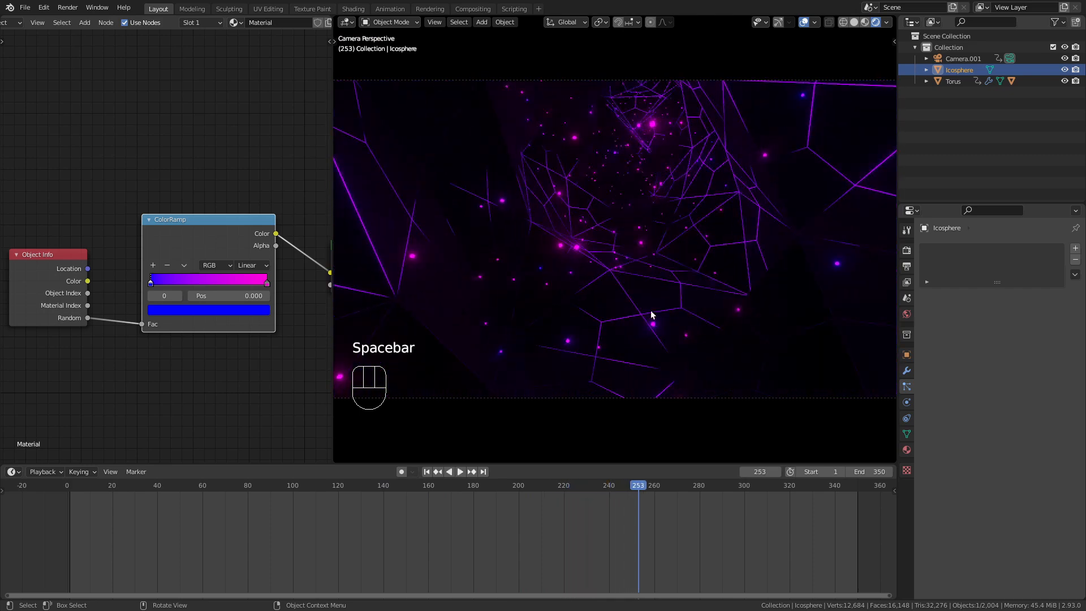
Set the torus's Wireframe modifier thickness to 0.004 m and play back the animation to check it
click(951, 81)
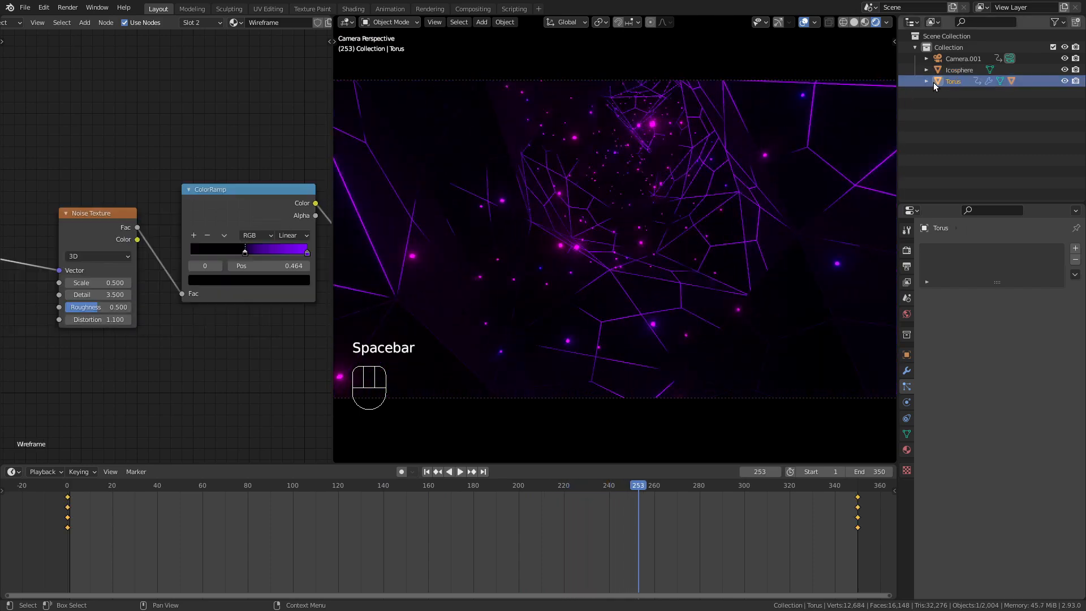
click(908, 370)
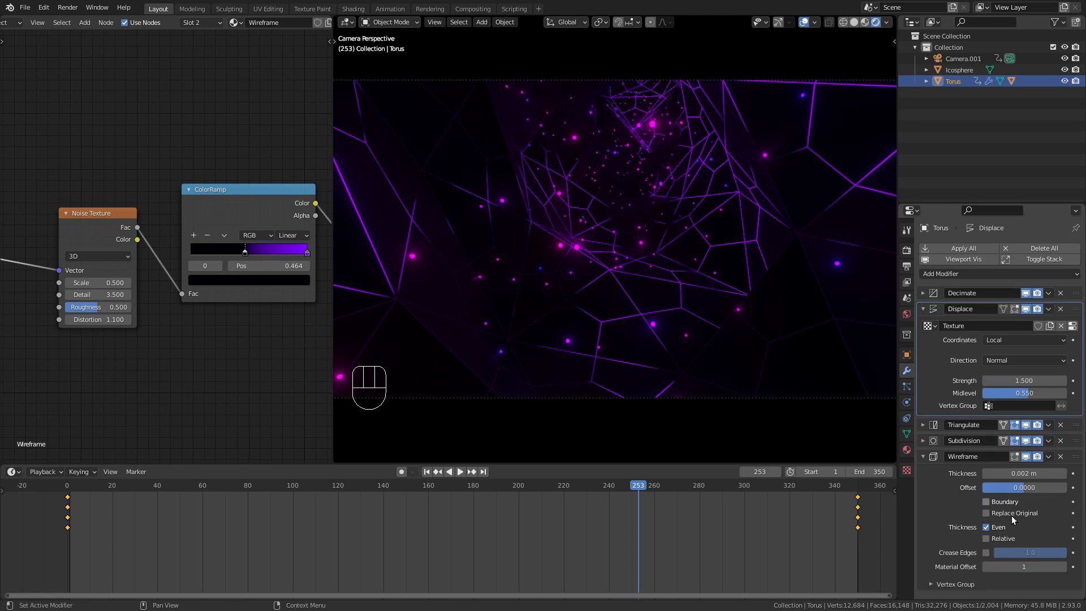
click(1004, 473)
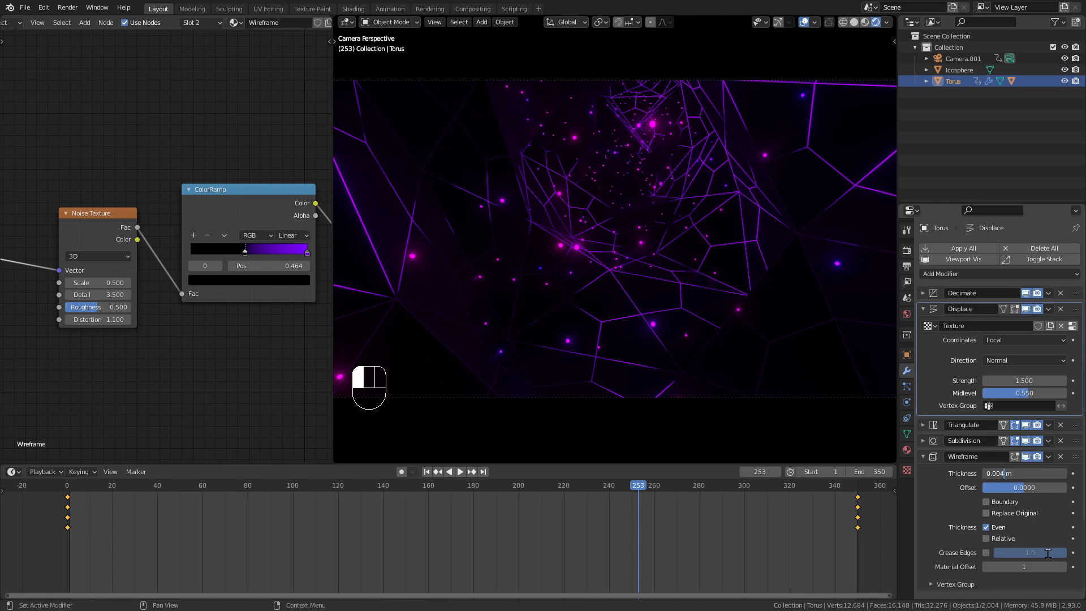
key(space)
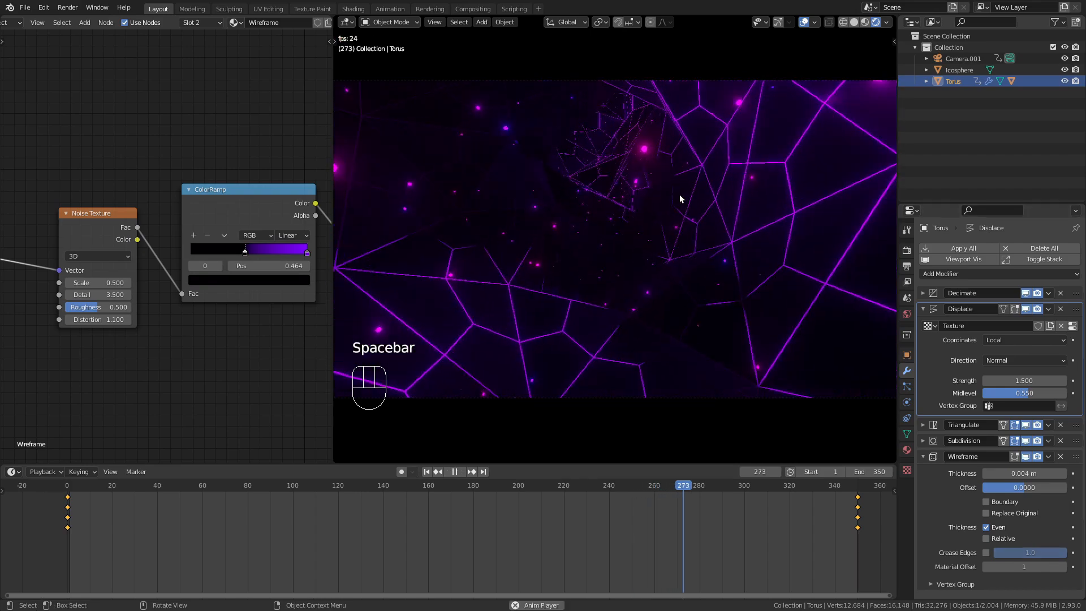
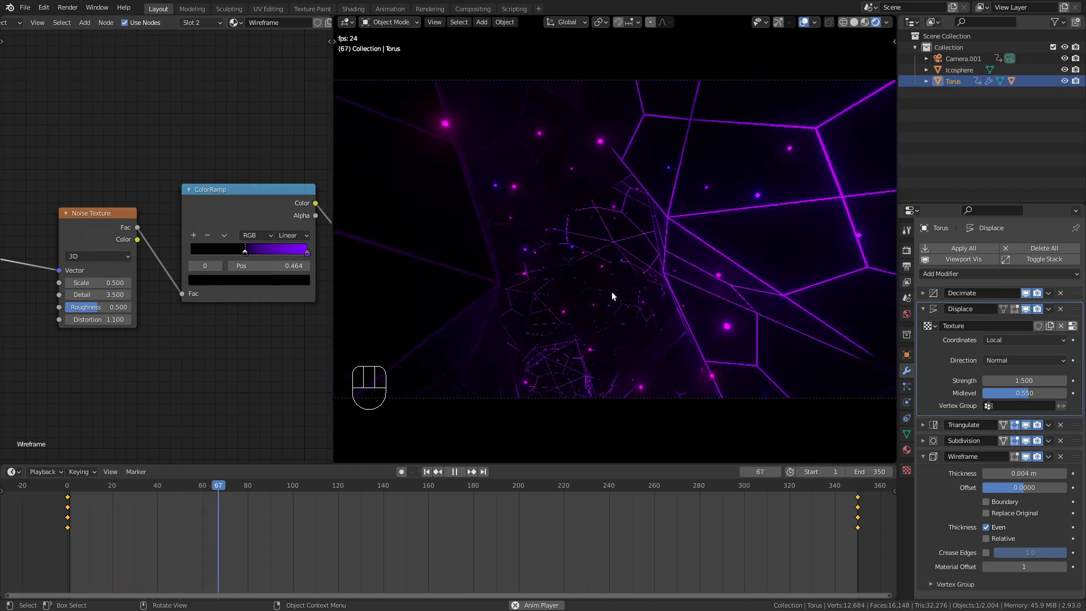
key(space)
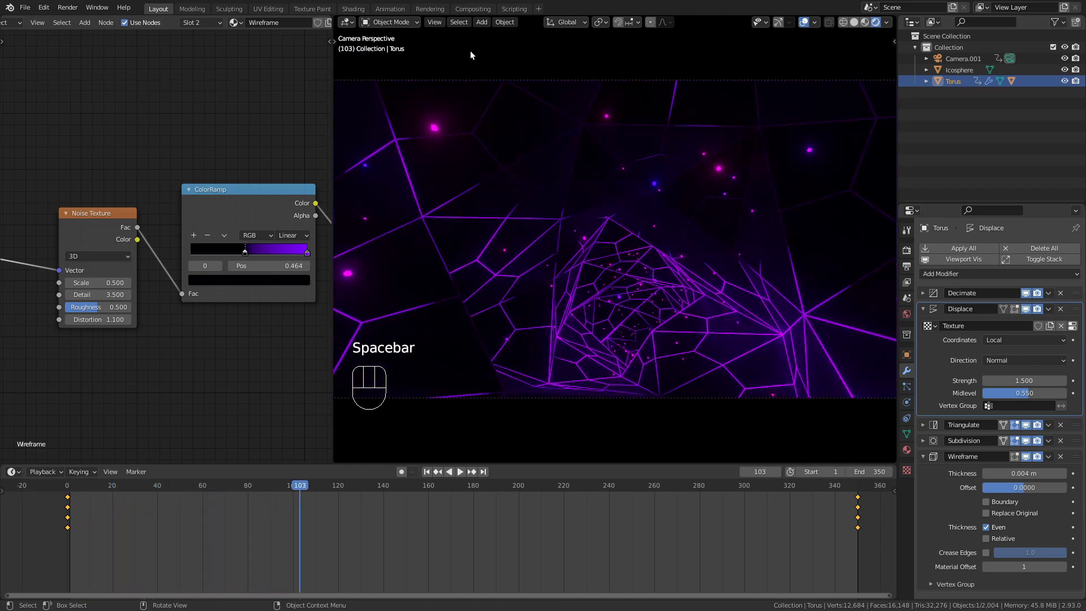
Switch to the Rendering workspace, render frame 103 and view the enlarged image
click(436, 8)
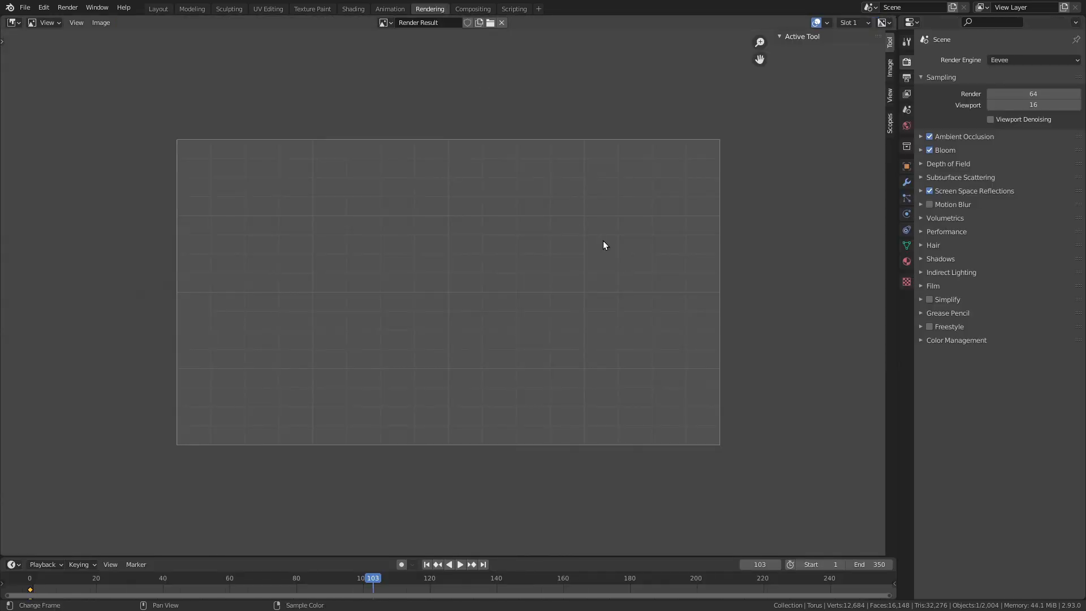
key(F12)
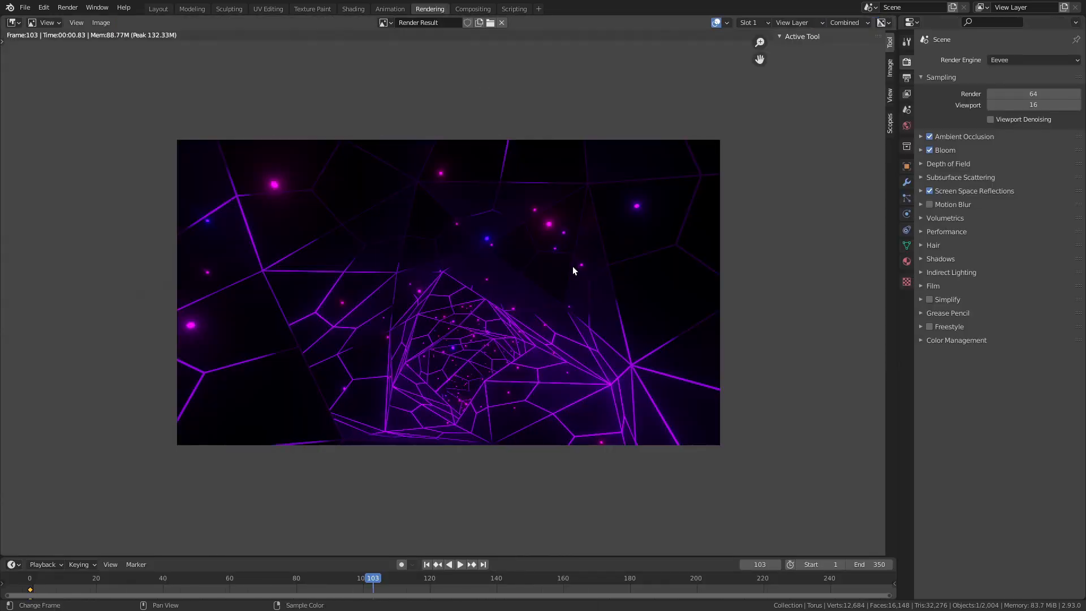
key(n)
scroll(564, 294, up, 1)
shift+middle_drag(552, 299, 527, 287)
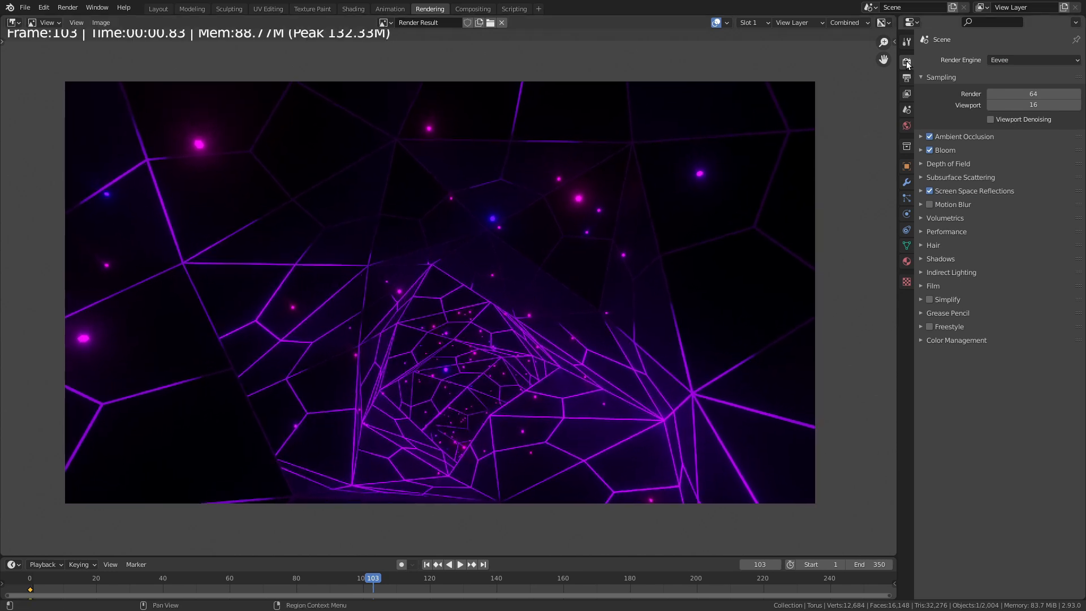
Enable Motion Blur in the render settings and re-render the frame to inspect the blur
click(930, 202)
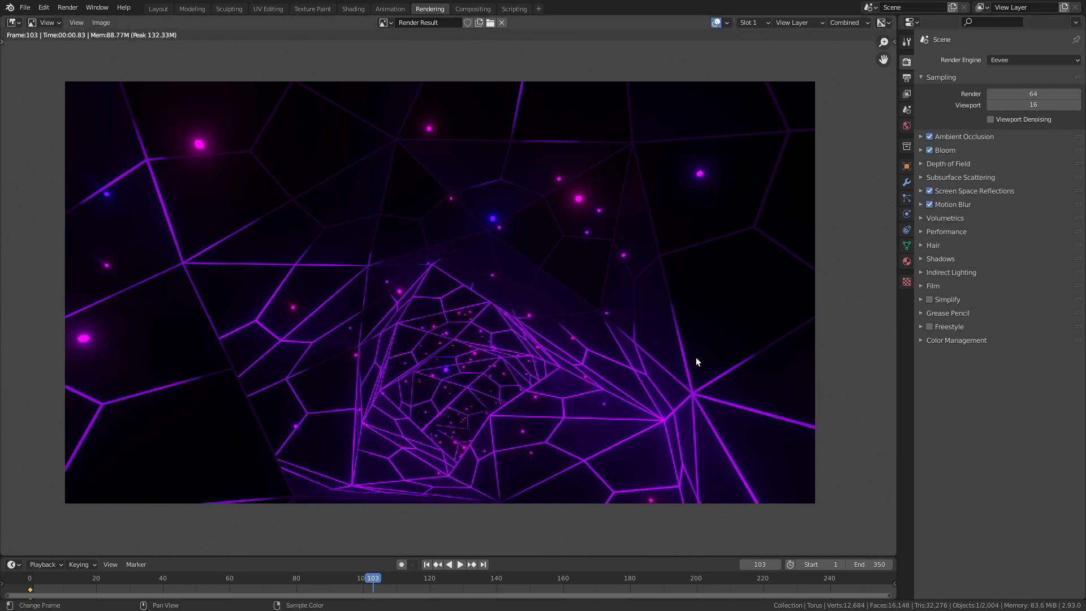
key(F12)
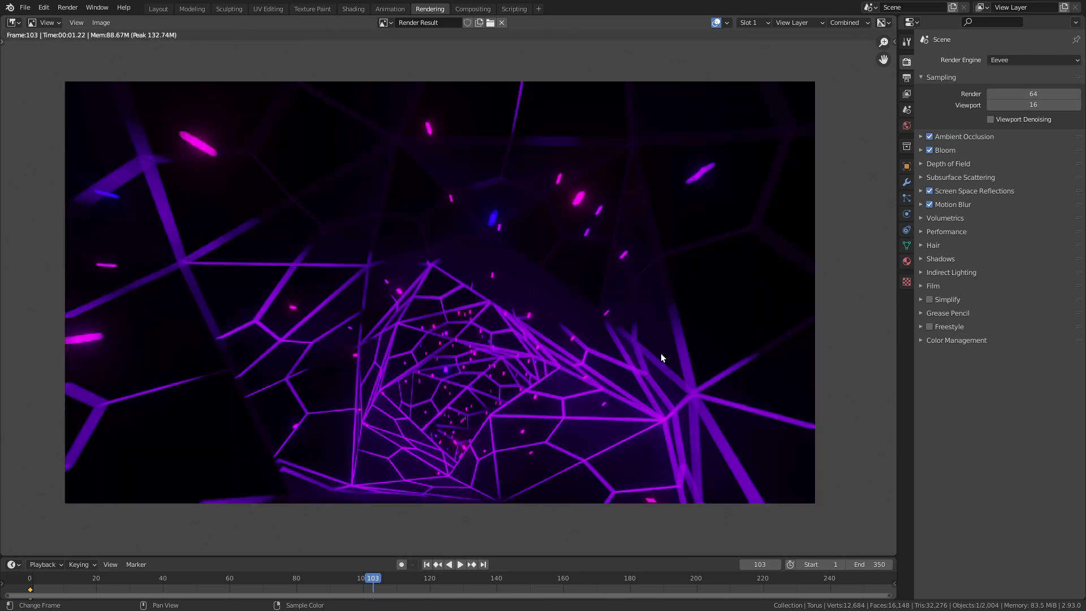
scroll(505, 455, up, 1)
middle_drag(506, 456, 468, 358)
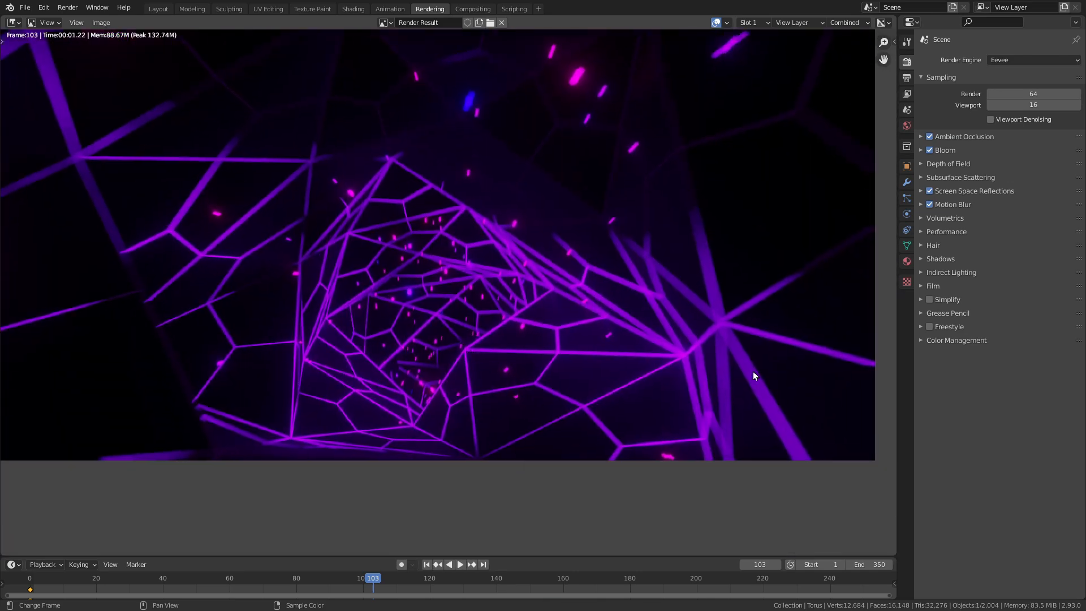
scroll(532, 321, down, 2)
middle_drag(532, 321, 516, 335)
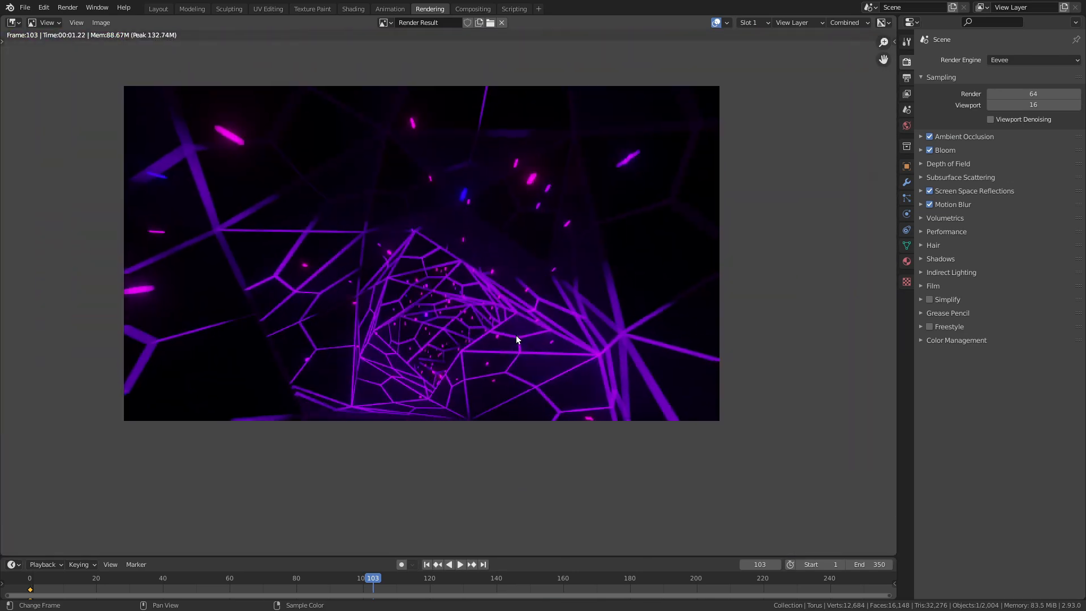
Set the motion blur shutter to 0.2 and re-render the frame to inspect the blur
click(934, 205)
click(1007, 233)
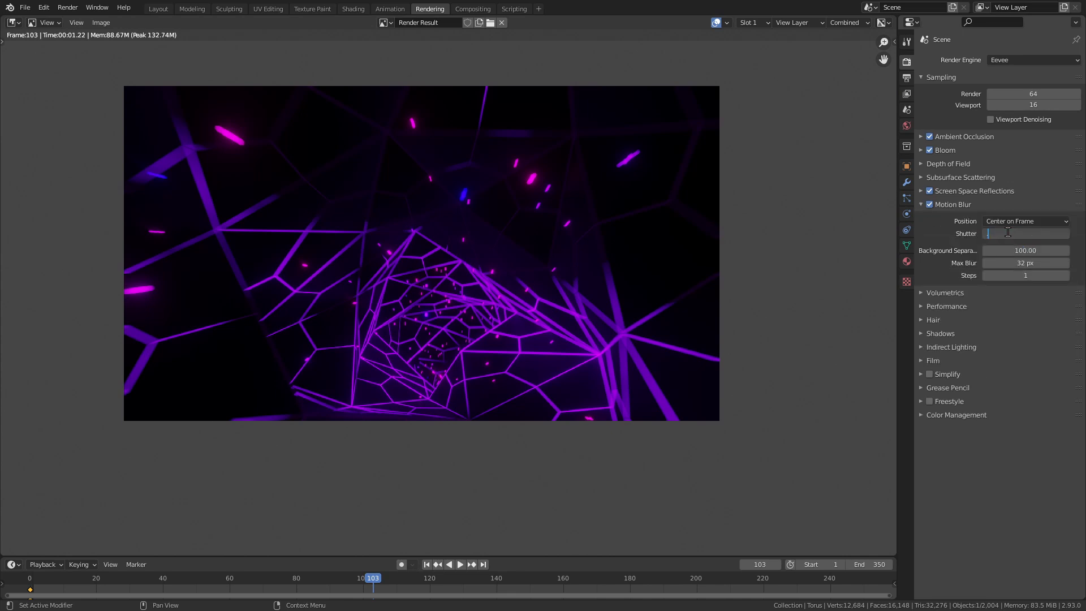
text(0.2)
key(Return)
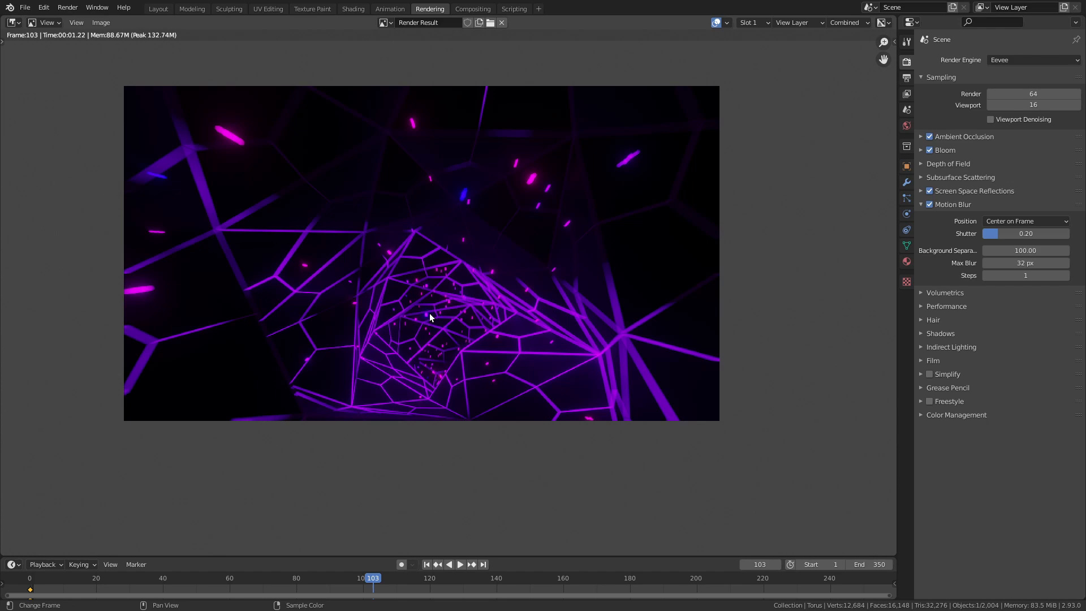
key(F12)
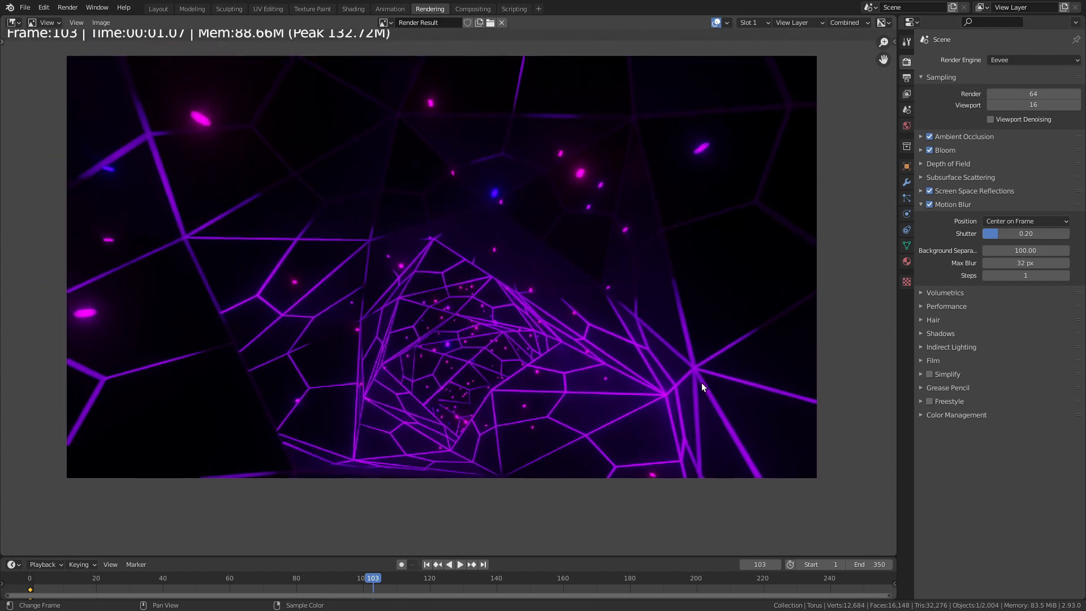
scroll(671, 380, up, 1)
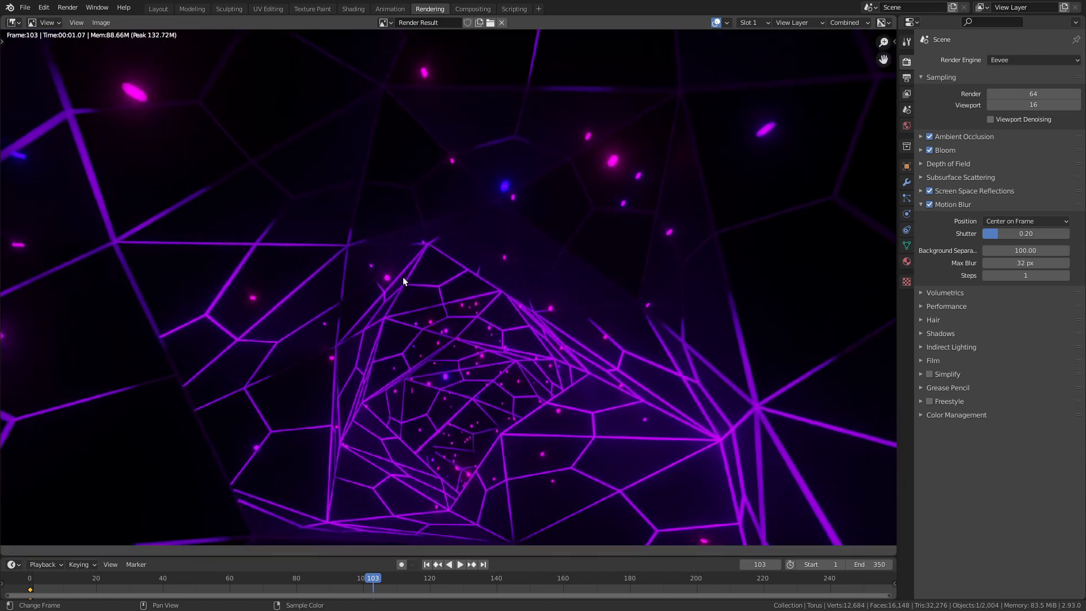
scroll(491, 284, down, 2)
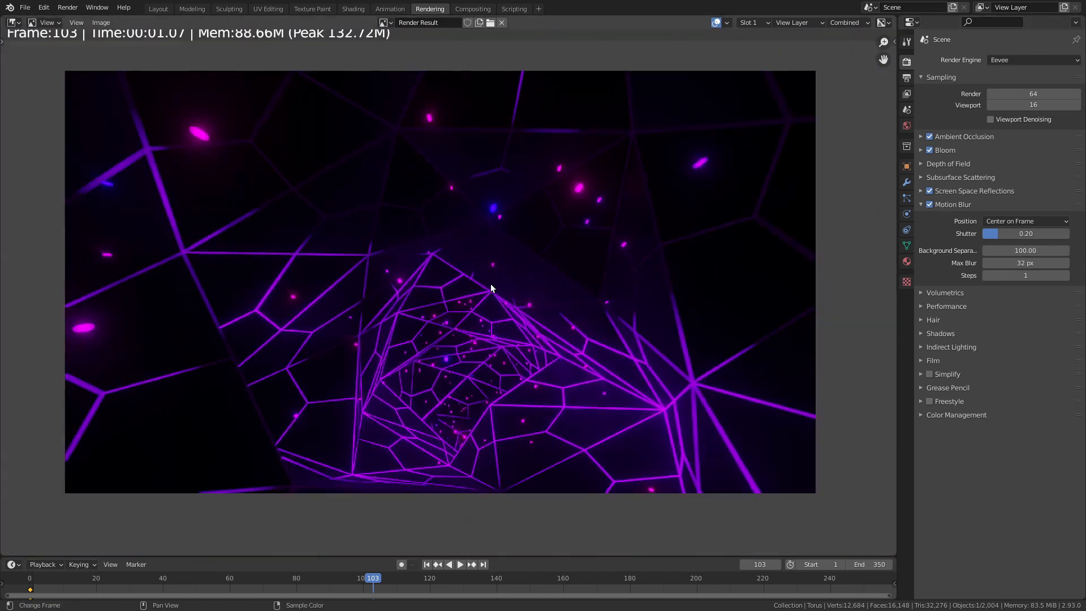
Return to the Layout workspace and play back the tunnel animation to review it
click(158, 8)
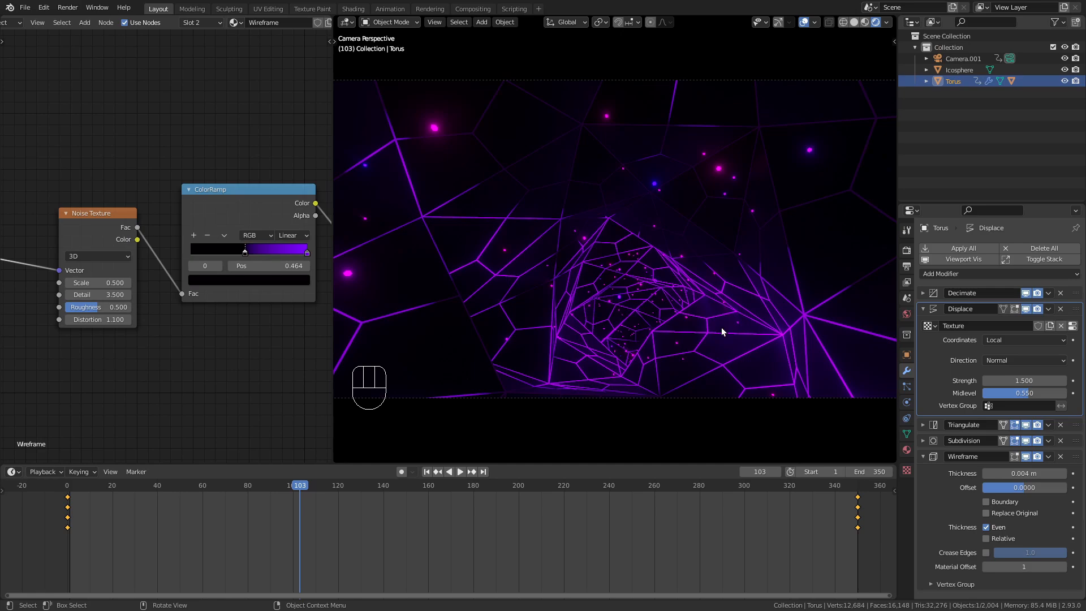
key(space)
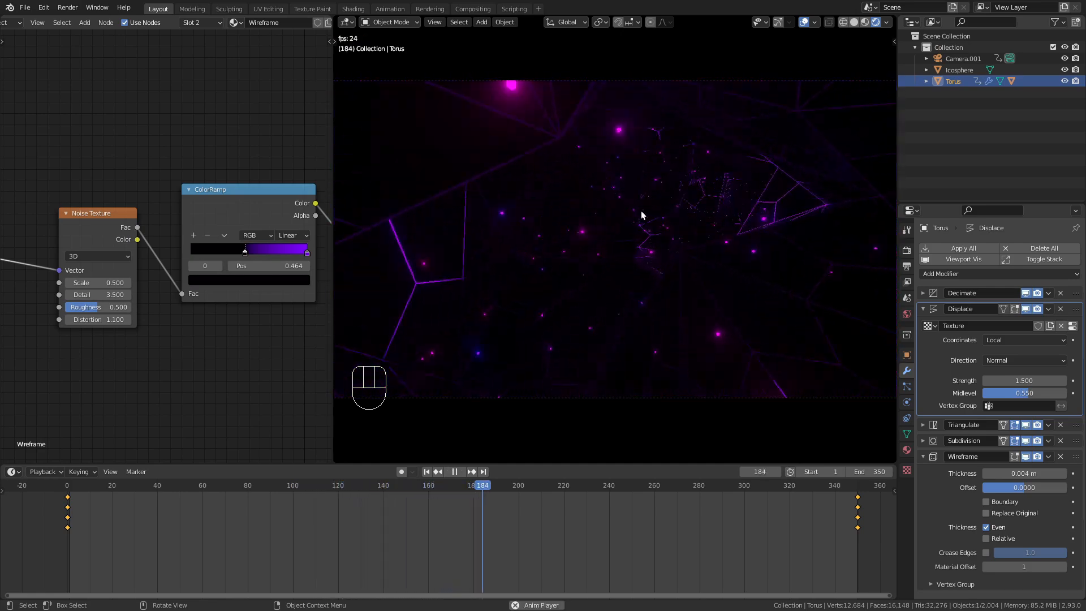
key(space)
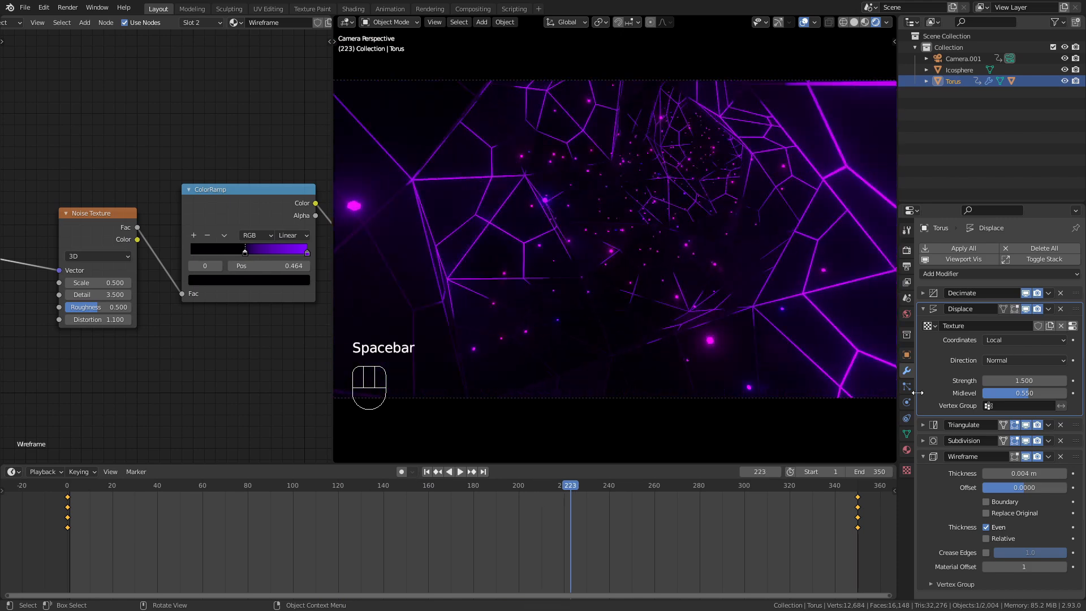
Enable Depth of Field on Camera.001 and sample a point inside the tunnel for a focus distance of 2.9 m
click(966, 59)
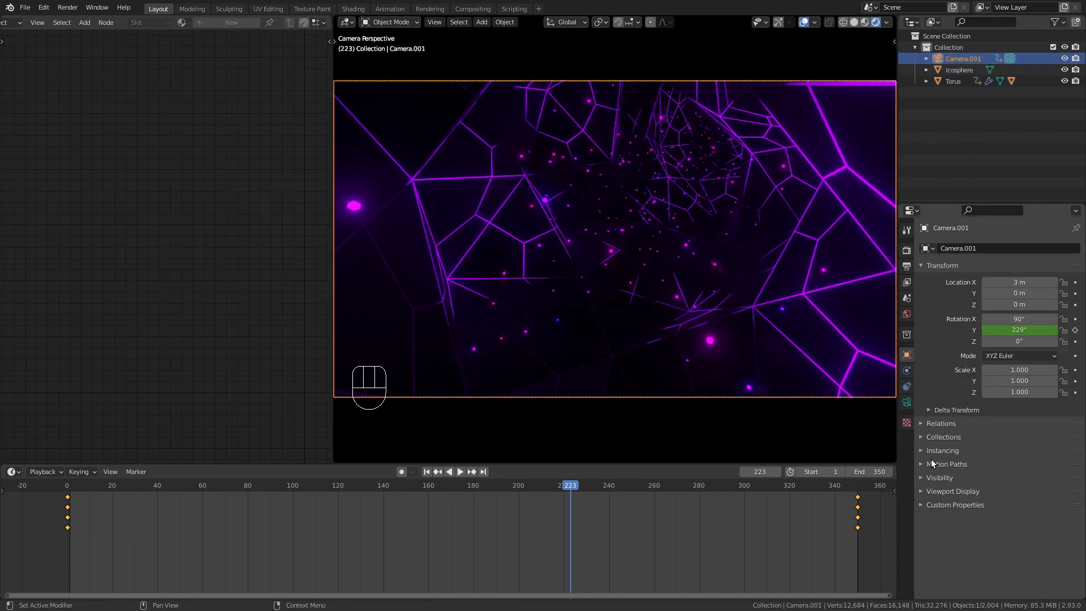
click(906, 402)
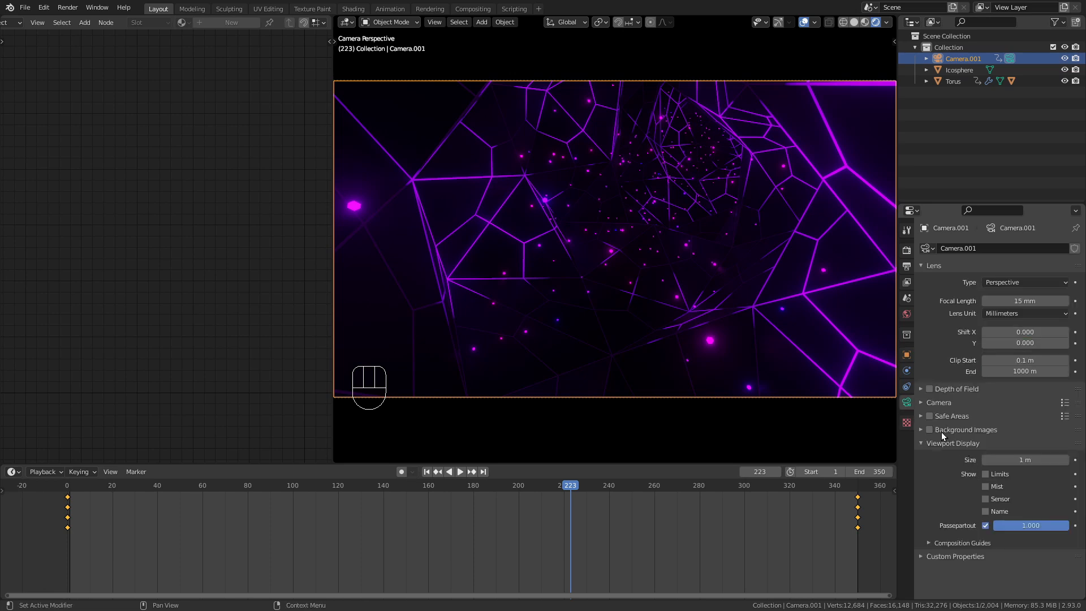
click(929, 389)
click(922, 388)
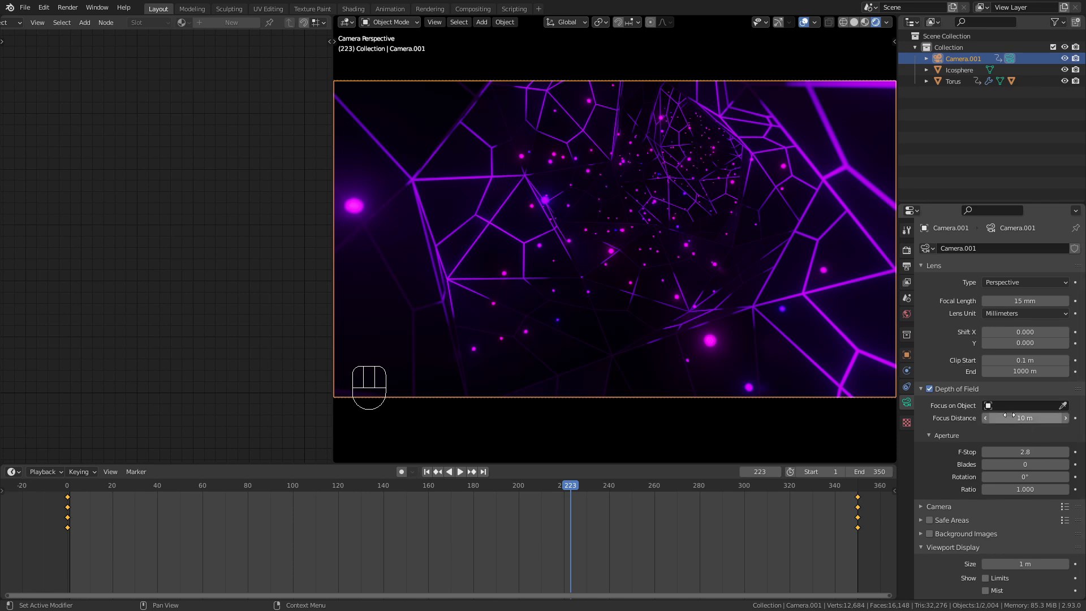
key(e)
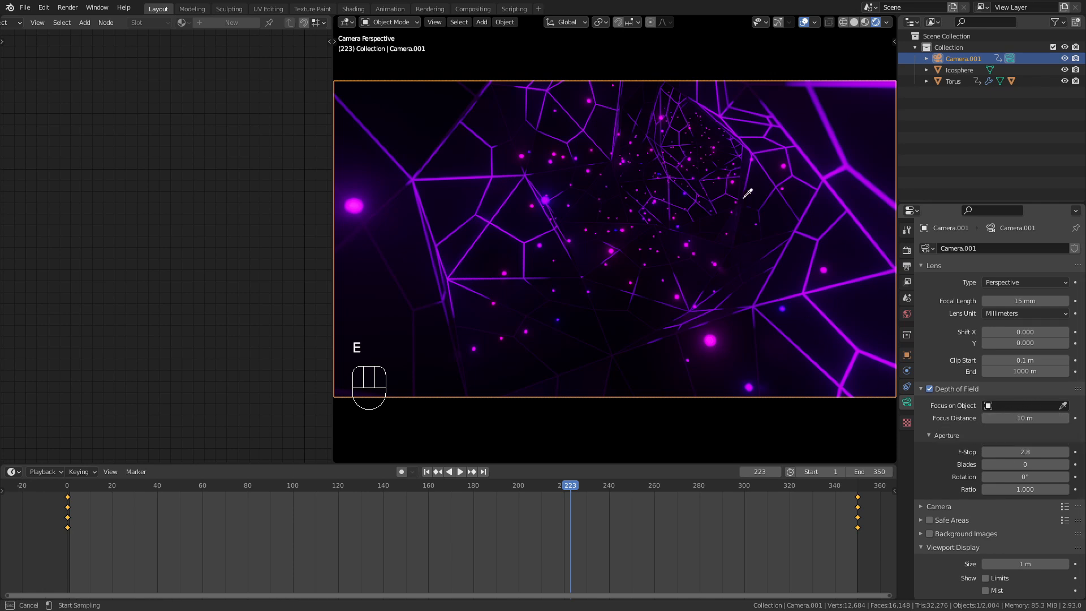
click(671, 200)
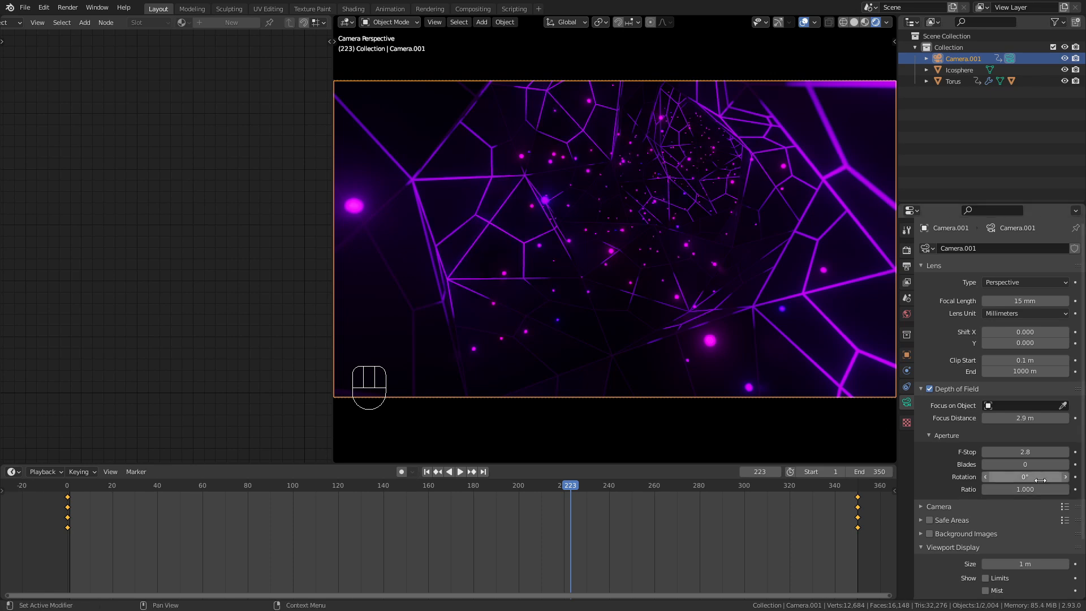
Set the camera's F-Stop to 1.0 and play back the animation to check the depth of field
click(1010, 450)
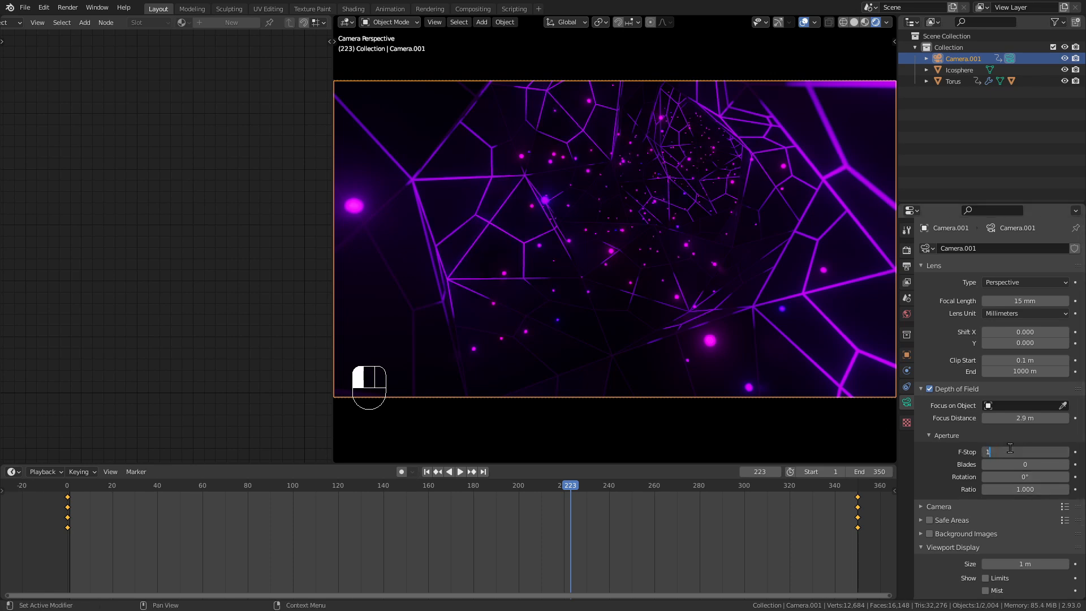
key(Return)
key(space)
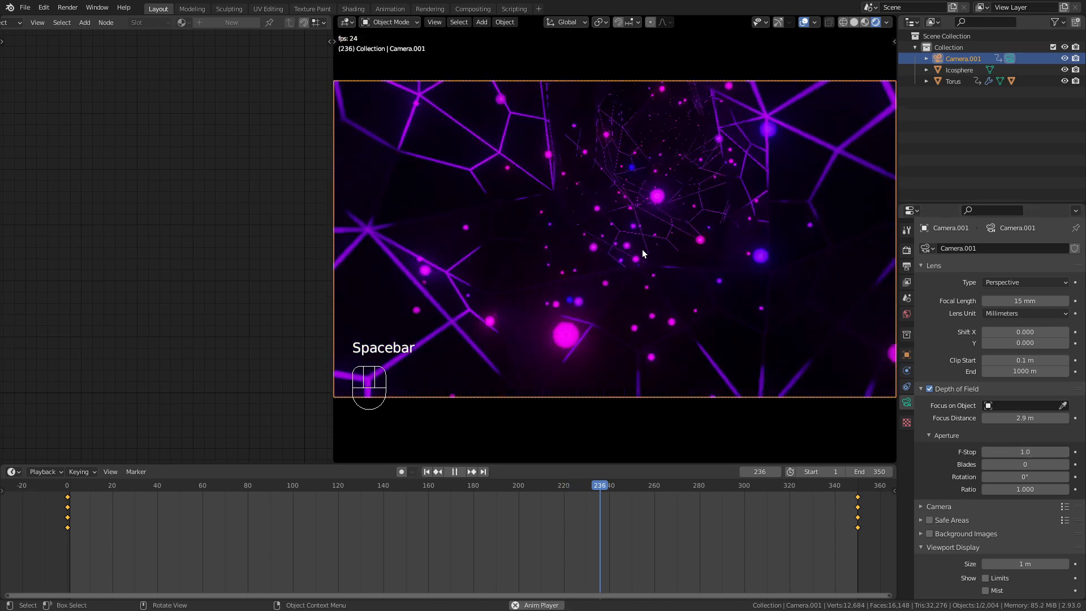
key(space)
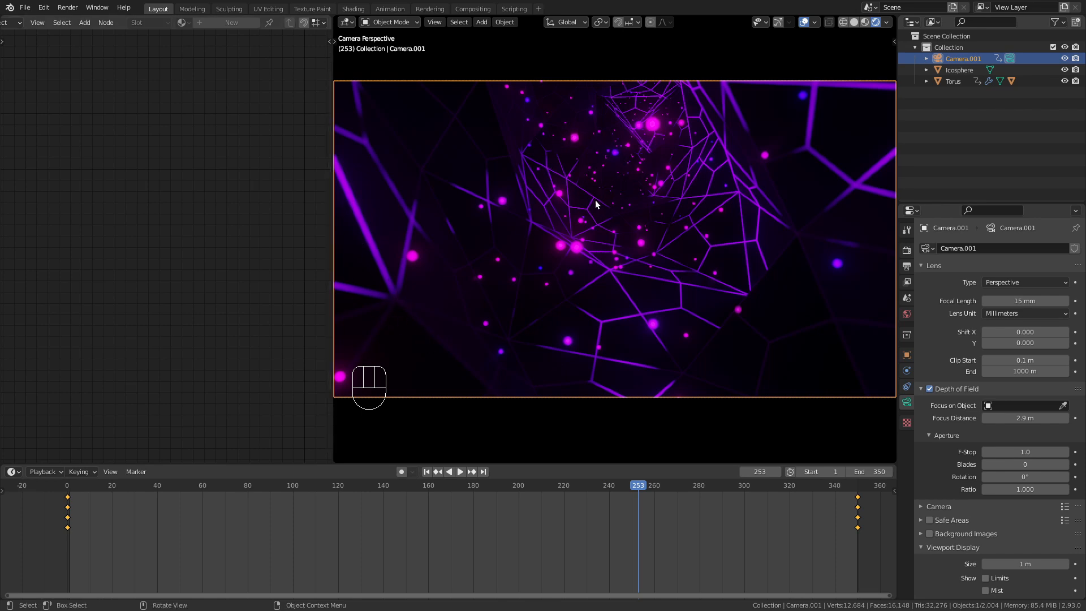
key(space)
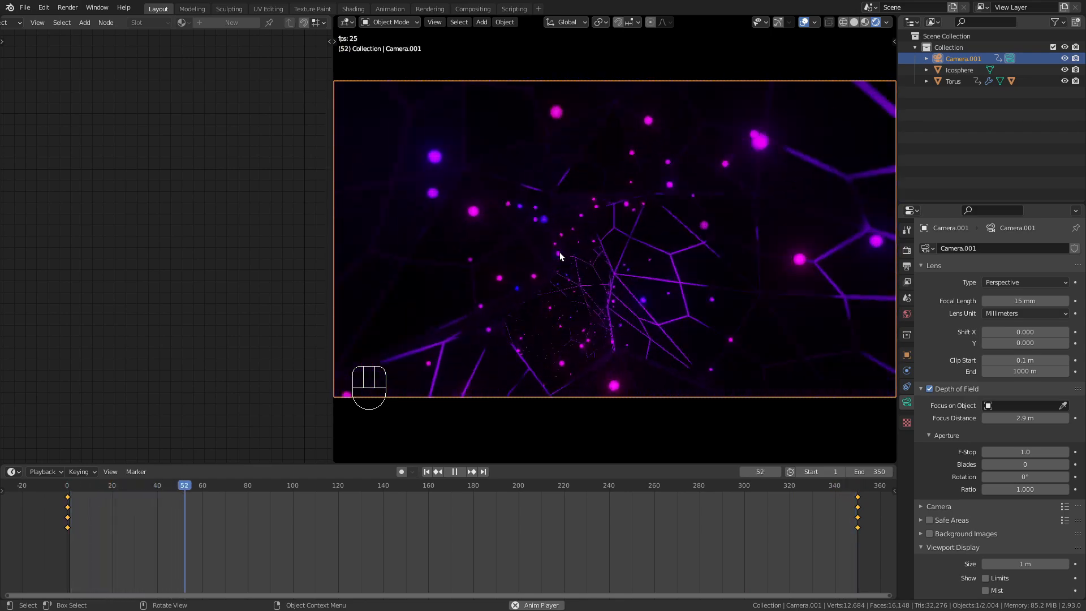
key(space)
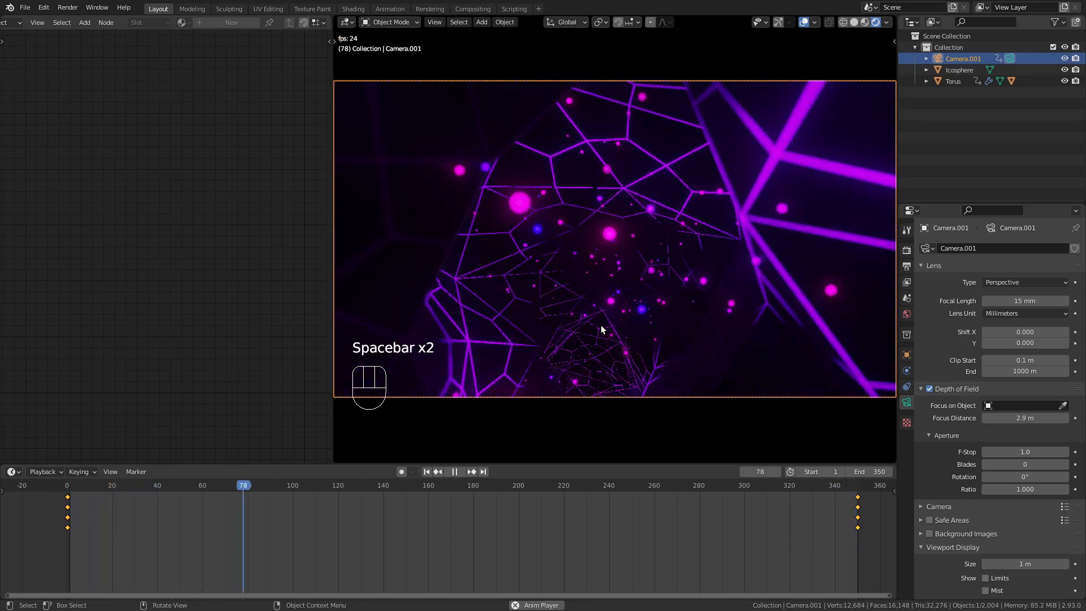
key(space)
key(space)
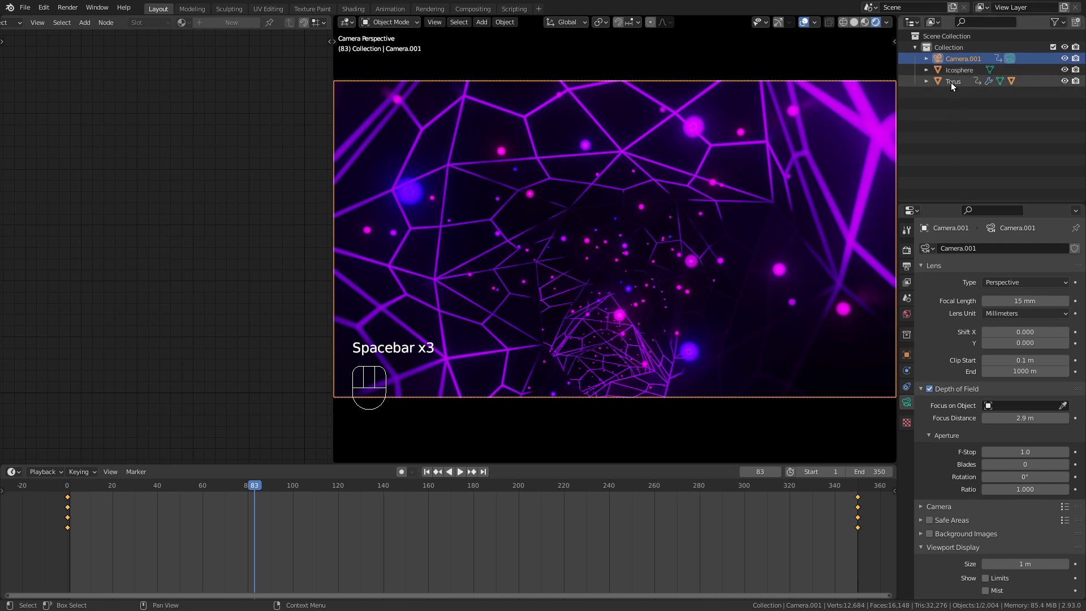
Lower the roughness of the torus's Base material to about 0.195 and play back the animation to check the reflections
click(531, 302)
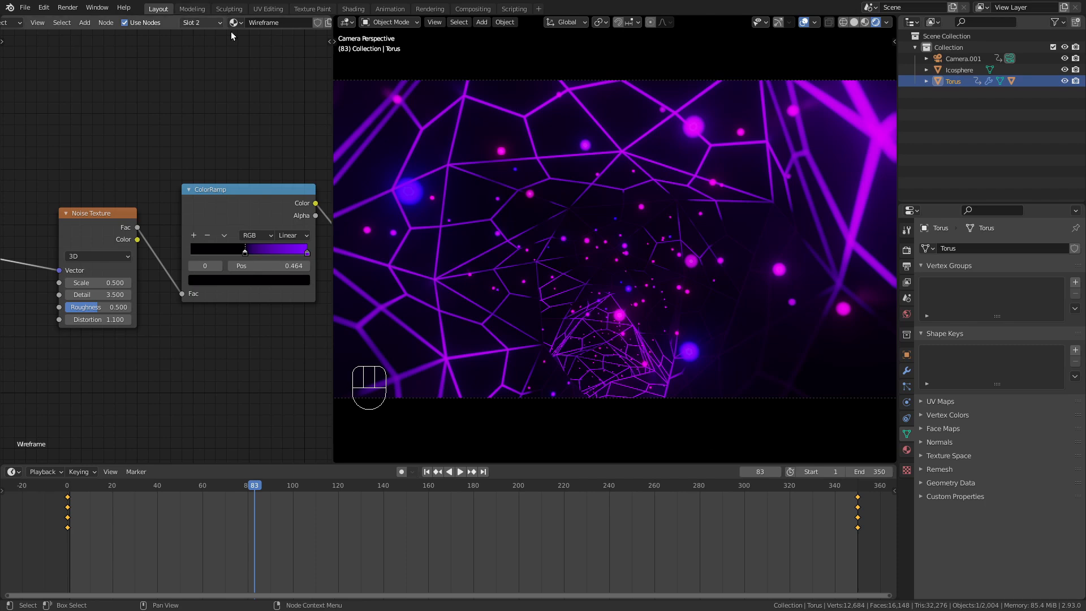
click(198, 24)
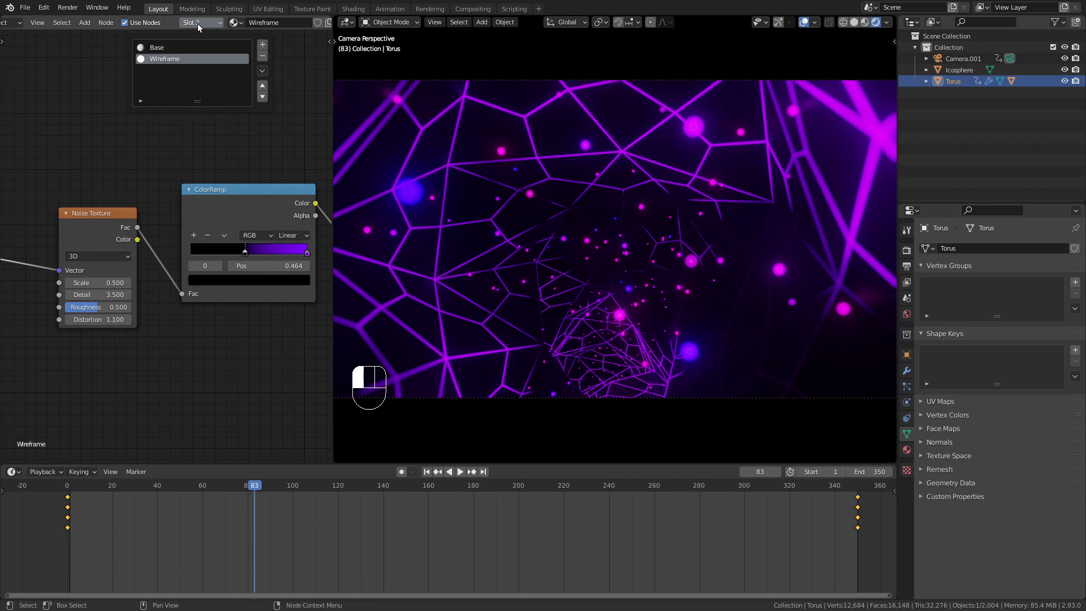
click(173, 48)
scroll(90, 198, up, 3)
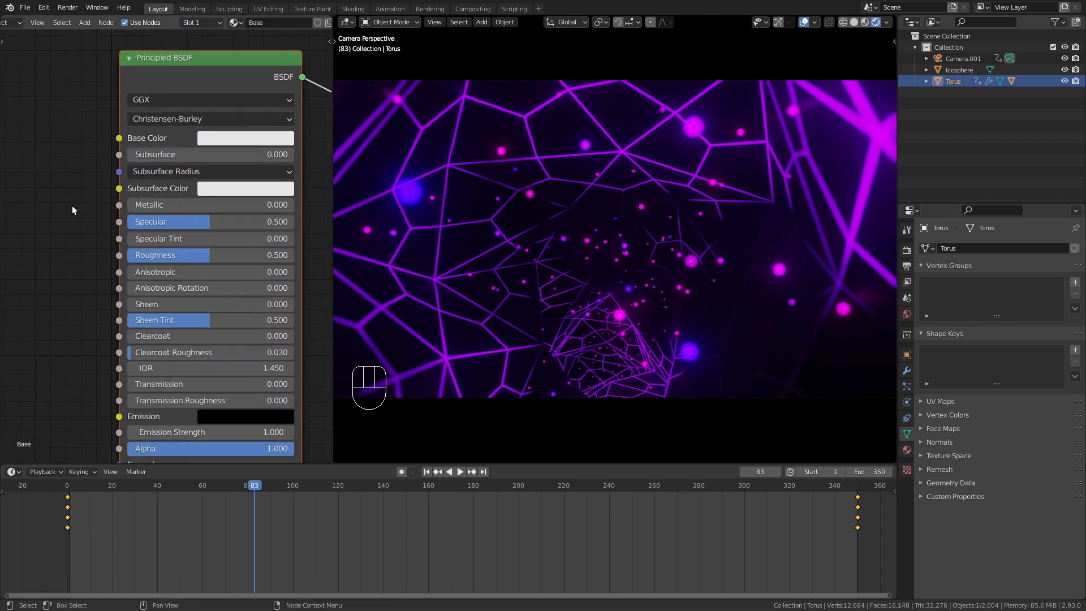
drag(224, 229, 155, 230)
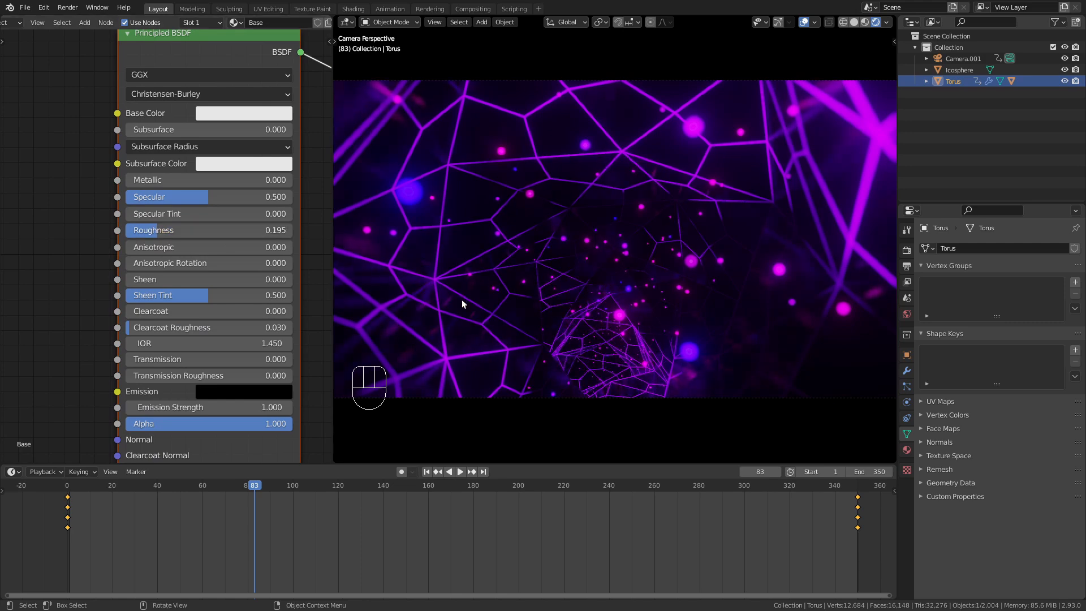
key(space)
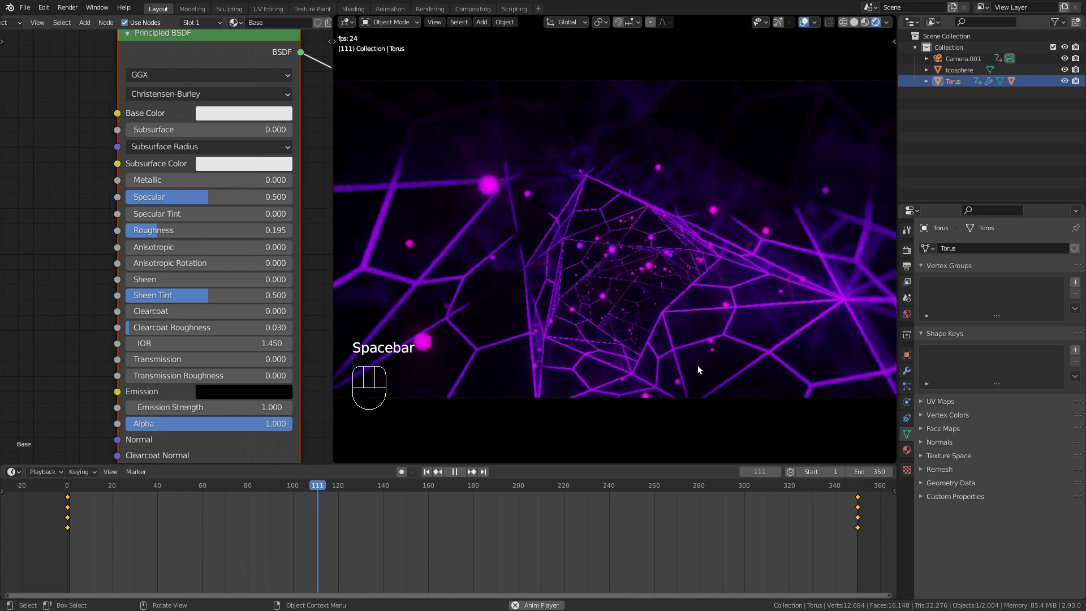
key(space)
key(space)
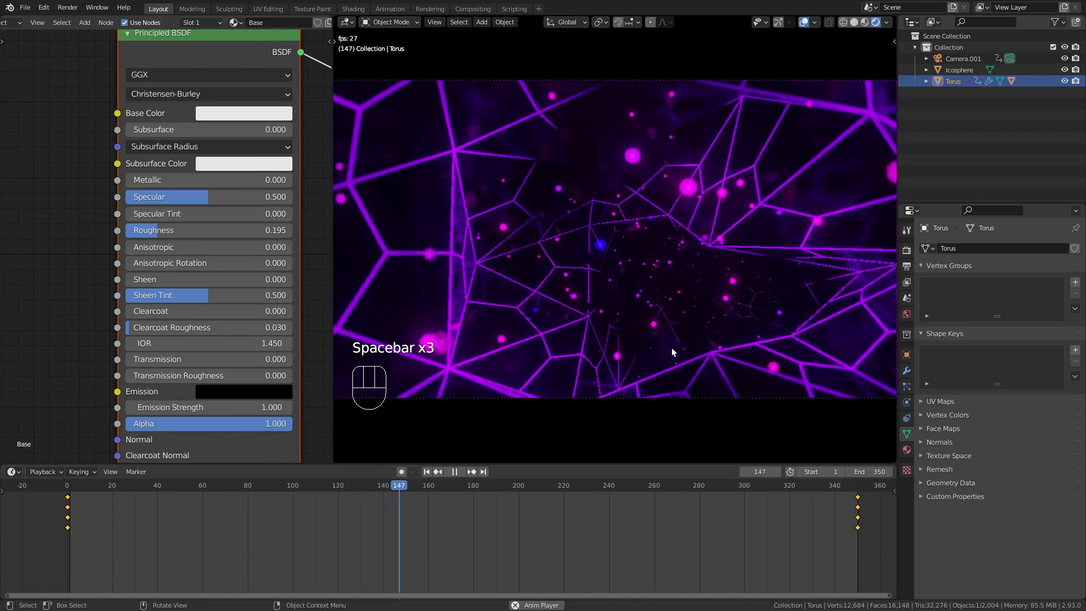
key(space)
Set the Base material's Metallic to 1.0, darken its base color to a value of about 0.088, and preview the animation
drag(150, 180, 293, 180)
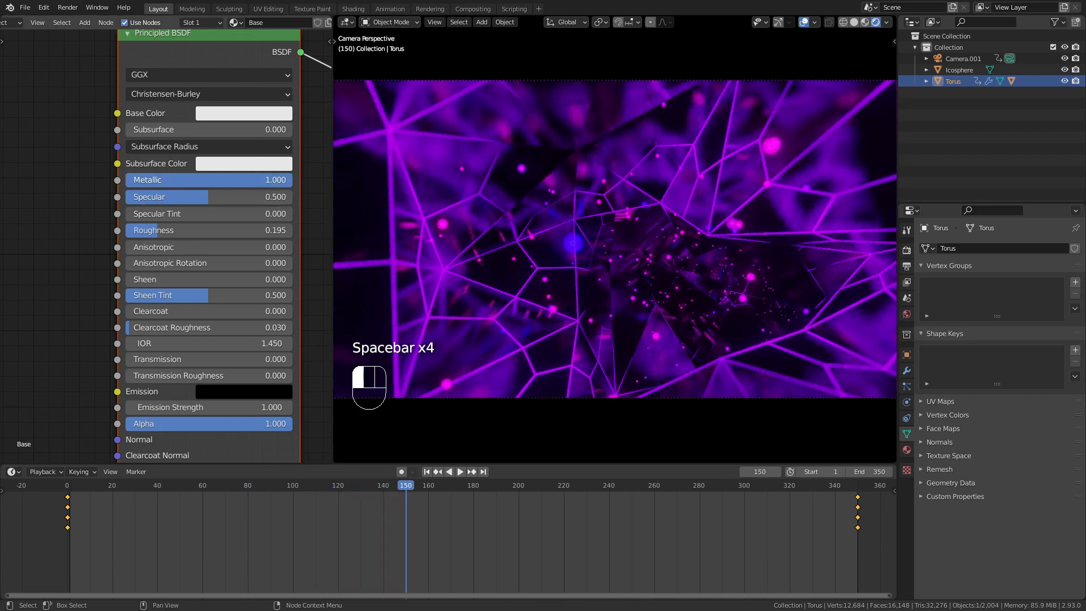
click(243, 116)
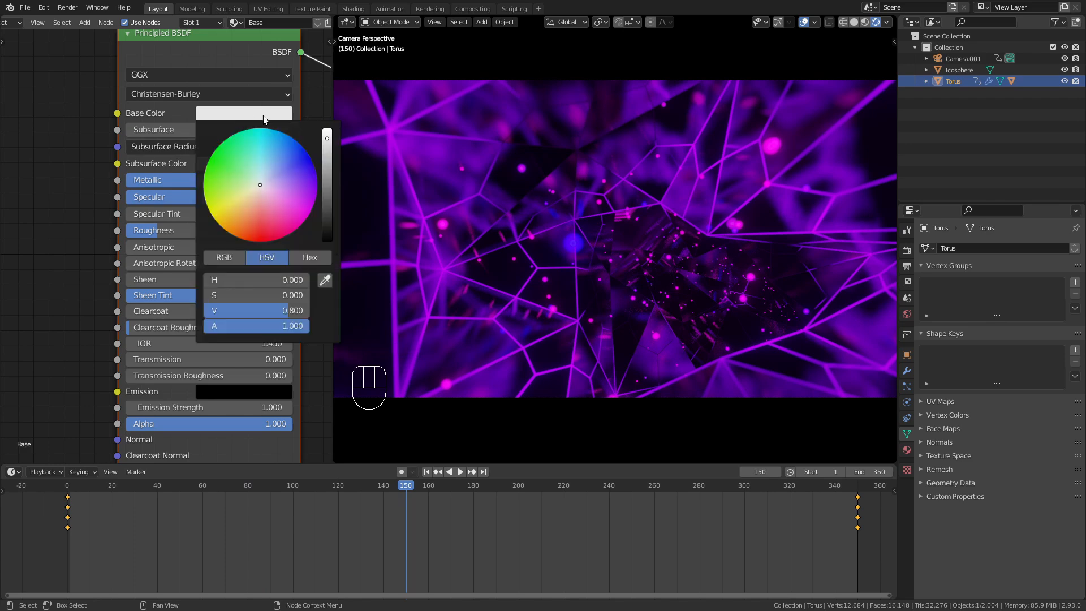
drag(327, 149, 327, 204)
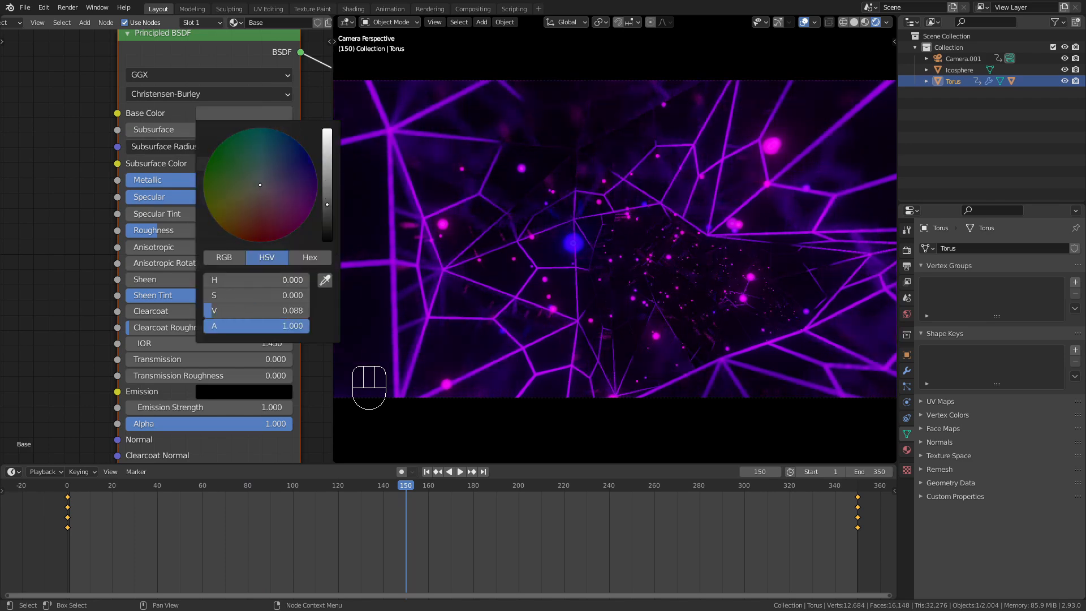
key(space)
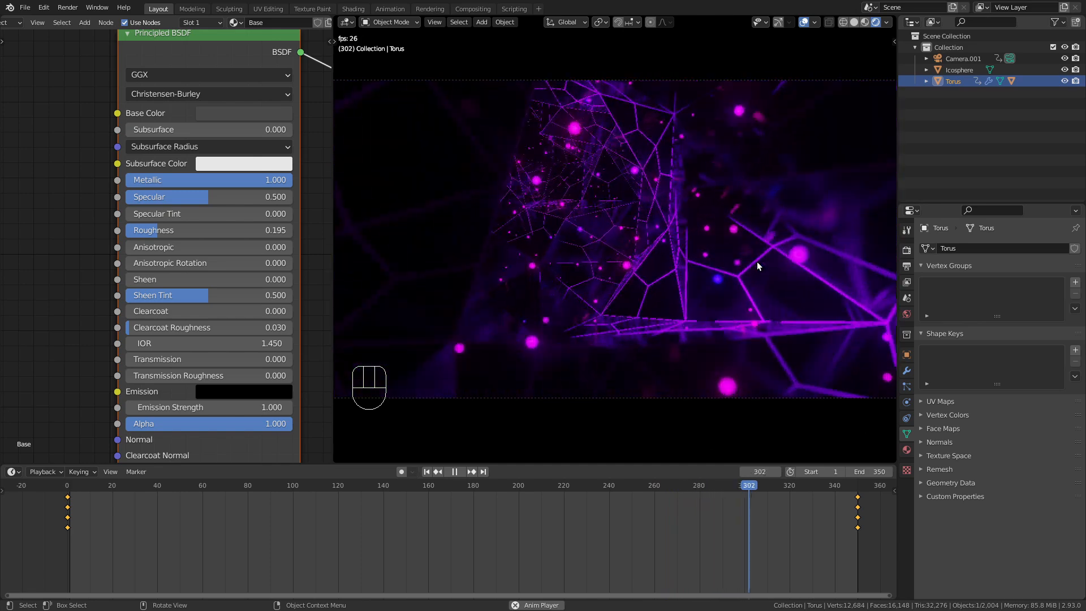
key(space)
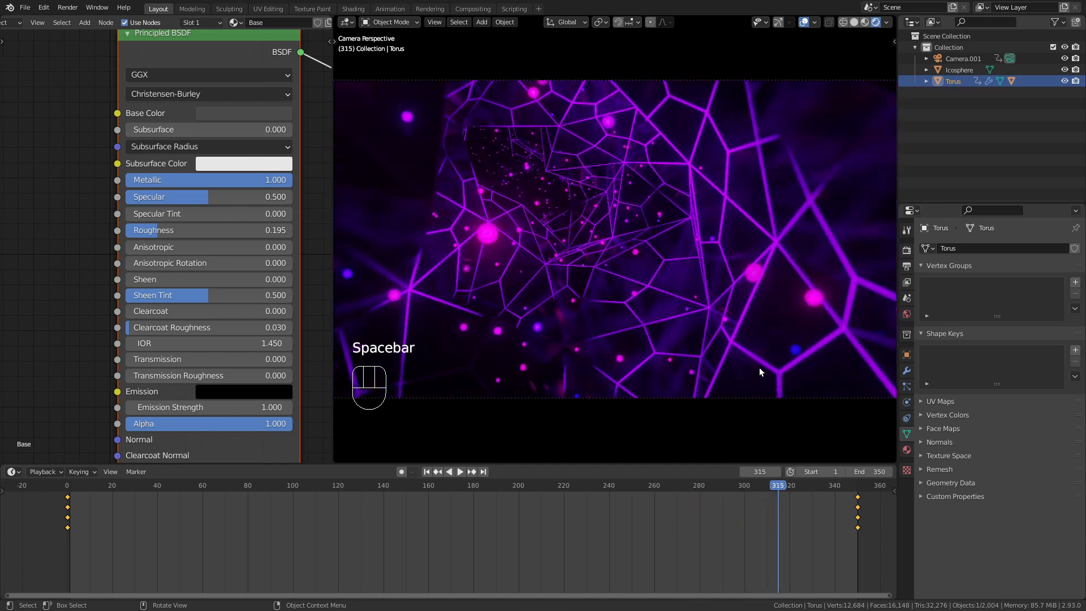
Switch to the Rendering workspace, render frame 315 and inspect the image
click(430, 9)
key(F12)
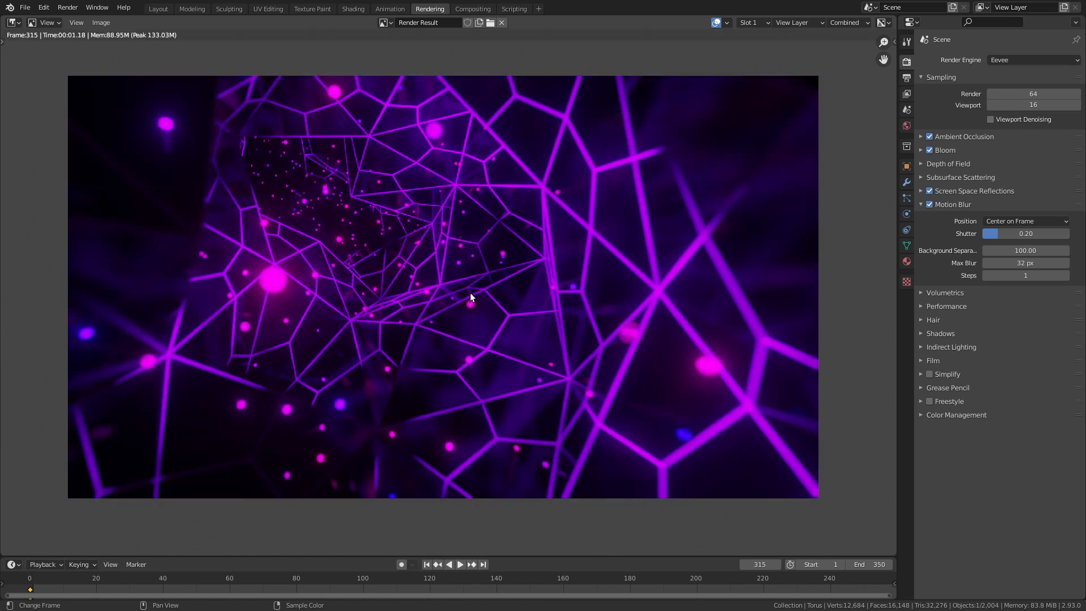
middle_drag(444, 283, 448, 284)
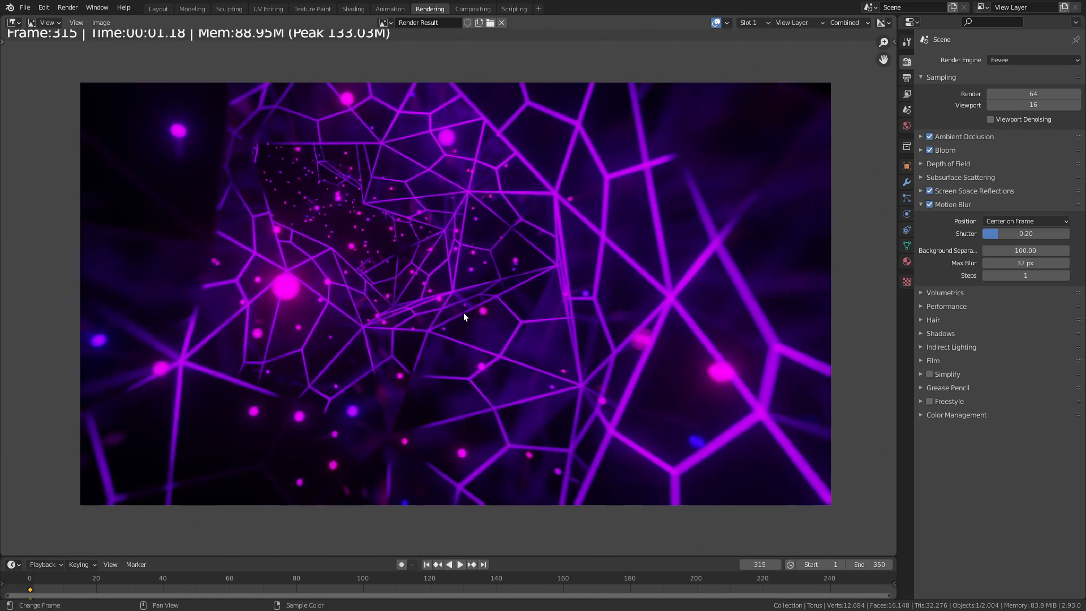
Compare the High and Very High Contrast looks in Color Management and settle on High Contrast
click(924, 413)
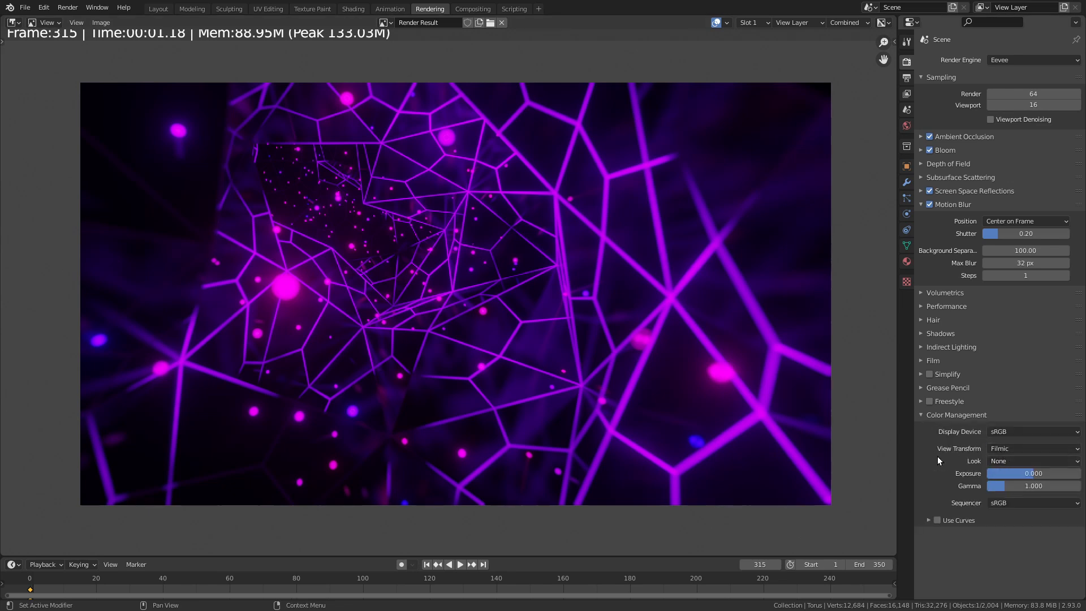
click(1012, 461)
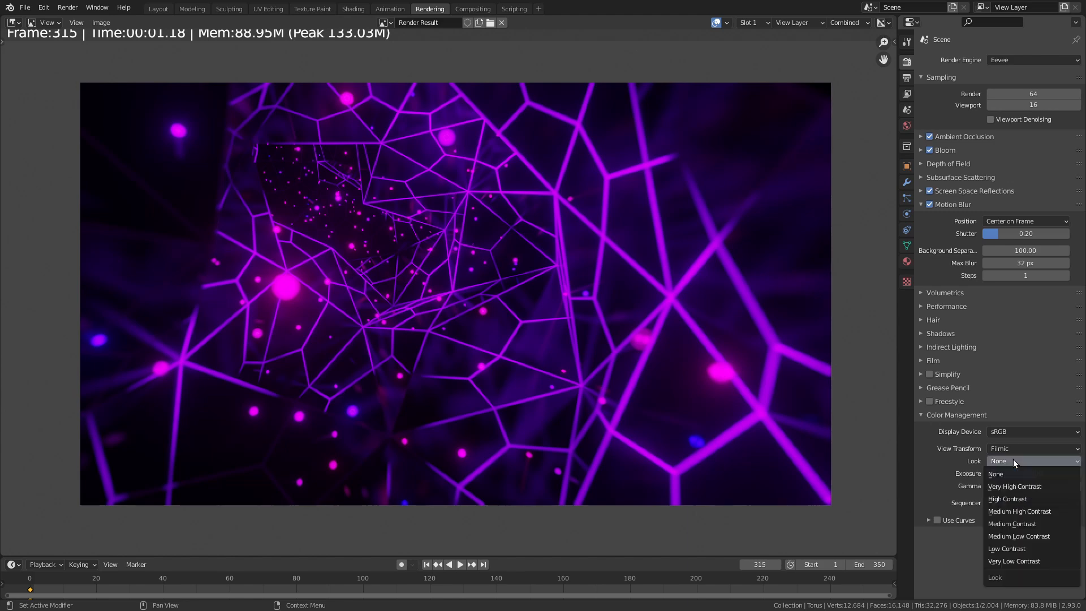
click(1012, 501)
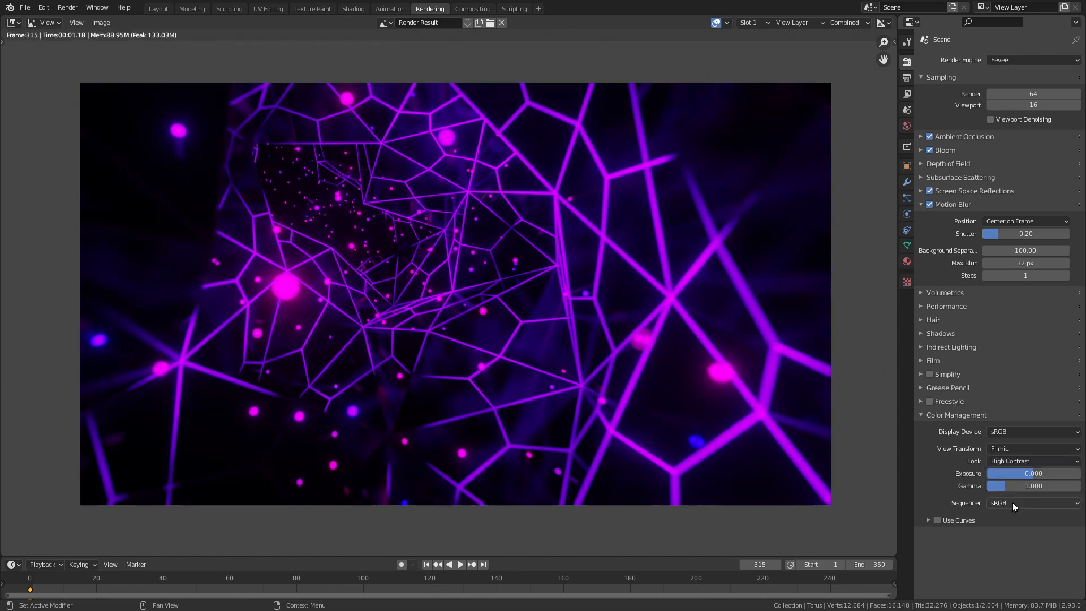
click(1014, 464)
click(1012, 484)
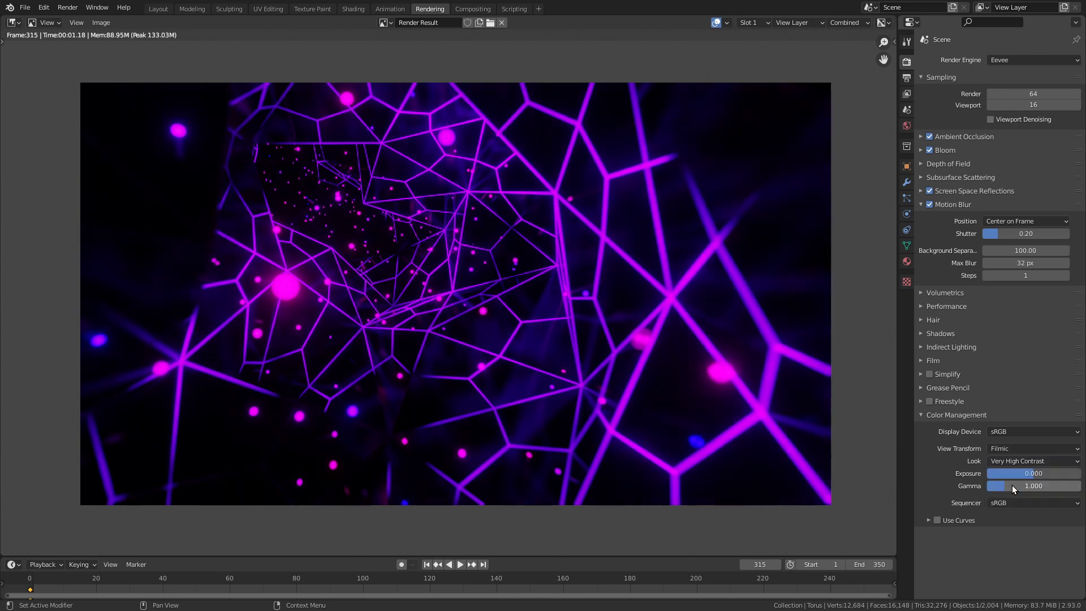
click(1021, 460)
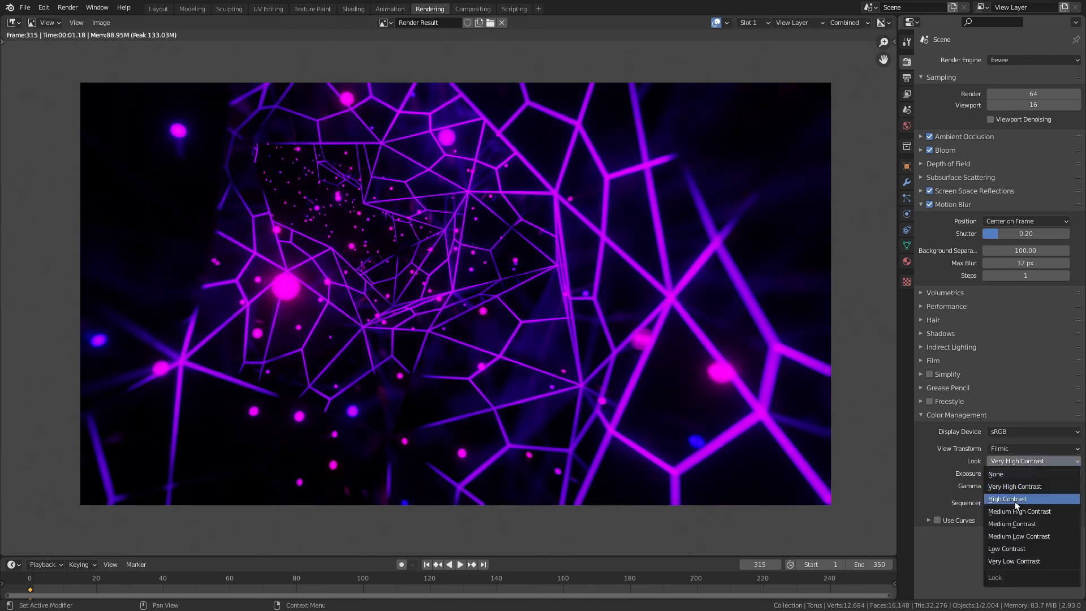
click(1013, 501)
ctrl+middle_drag(649, 374, 632, 358)
Try adjusting the rendered image with the midpoint of the Color Management curve
click(928, 520)
click(937, 519)
scroll(992, 442, down, 4)
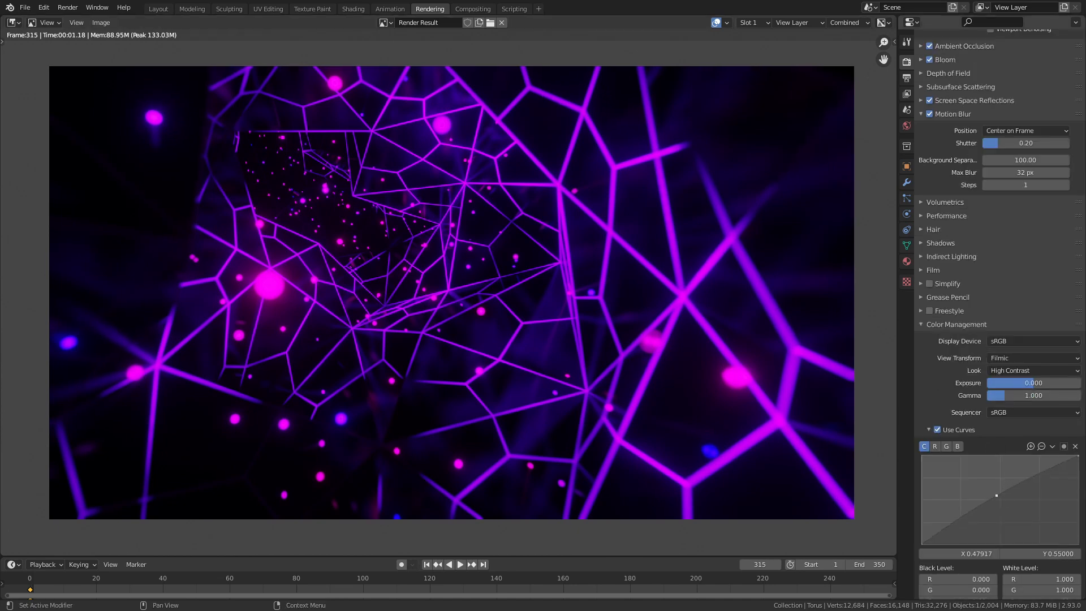
mouse_move(999, 498)
mouse_down()
mouse_move(1009, 511)
mouse_move(1002, 501)
mouse_up()
click(937, 430)
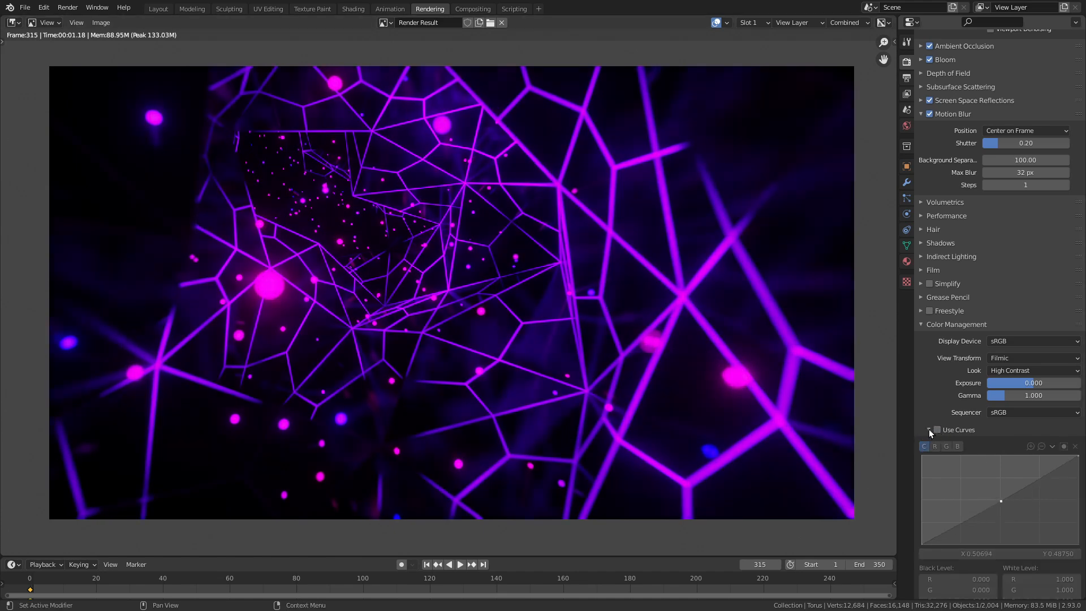
click(928, 430)
middle_drag(521, 333, 516, 335)
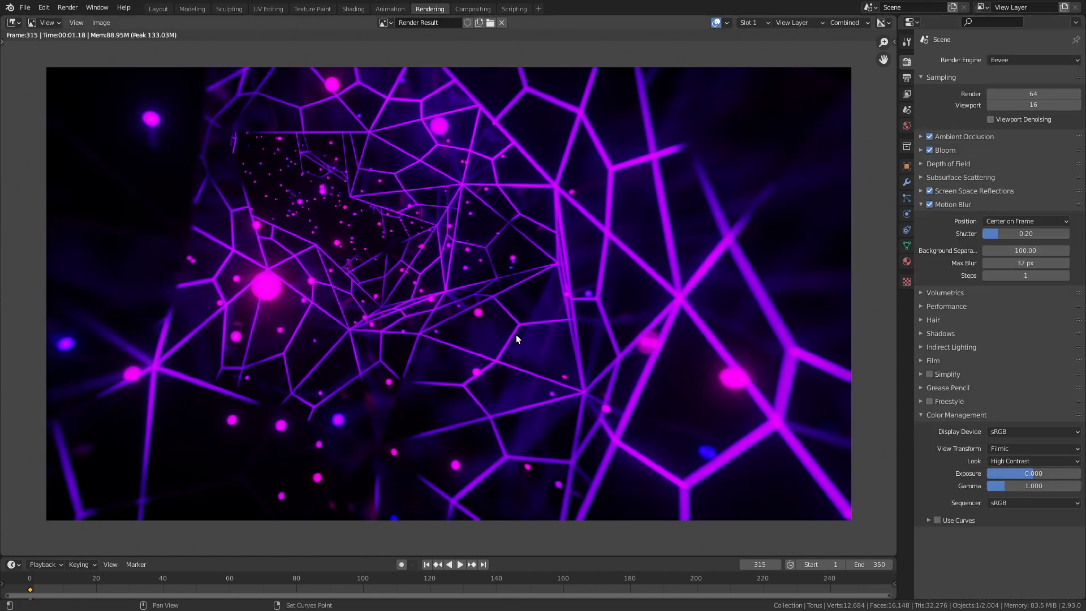
Render the current frame, enable compositing nodes in the Compositing workspace, and spread the Render Layers and Composite nodes apart
key(F12)
click(474, 9)
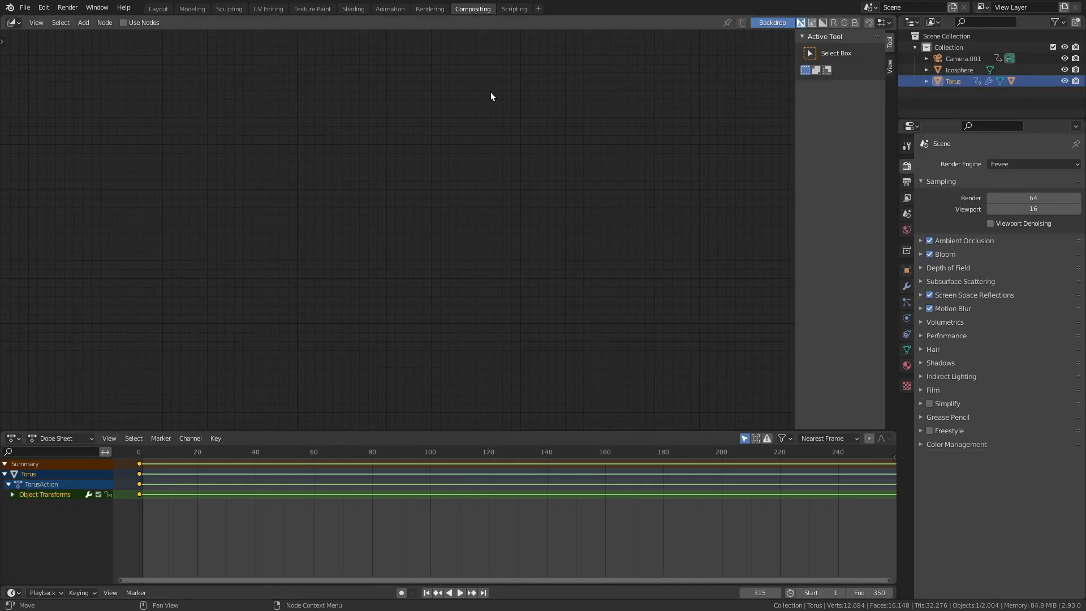
click(124, 23)
drag(892, 428, 886, 457)
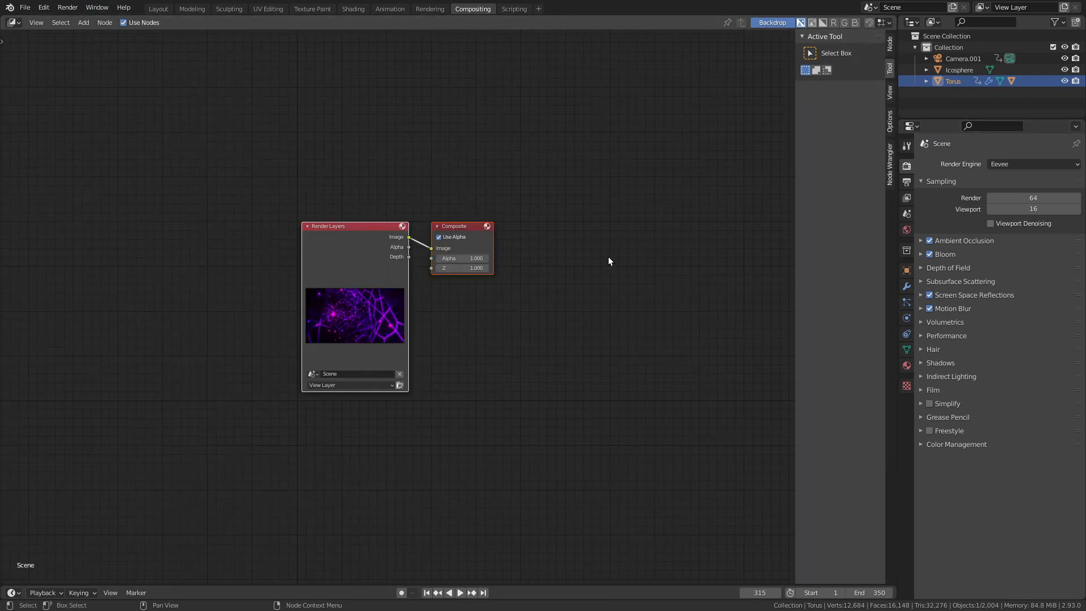
key(n)
middle_drag(486, 159, 500, 195)
drag(444, 280, 260, 265)
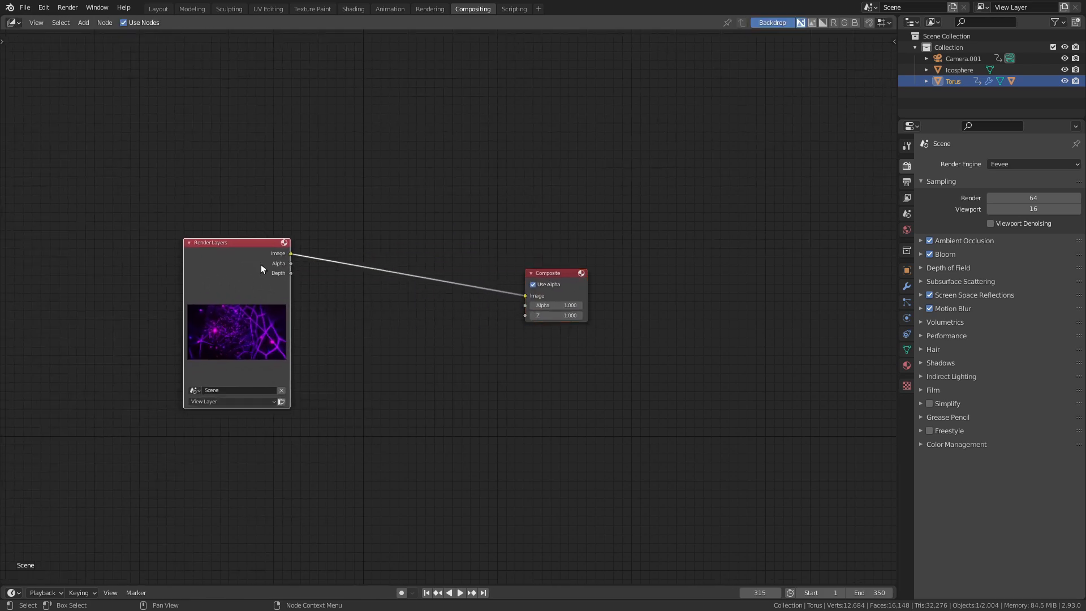
Add a Viewer node above the Composite node and feed it the Render Layers image
key(shift+a)
mouse_move(542, 196)
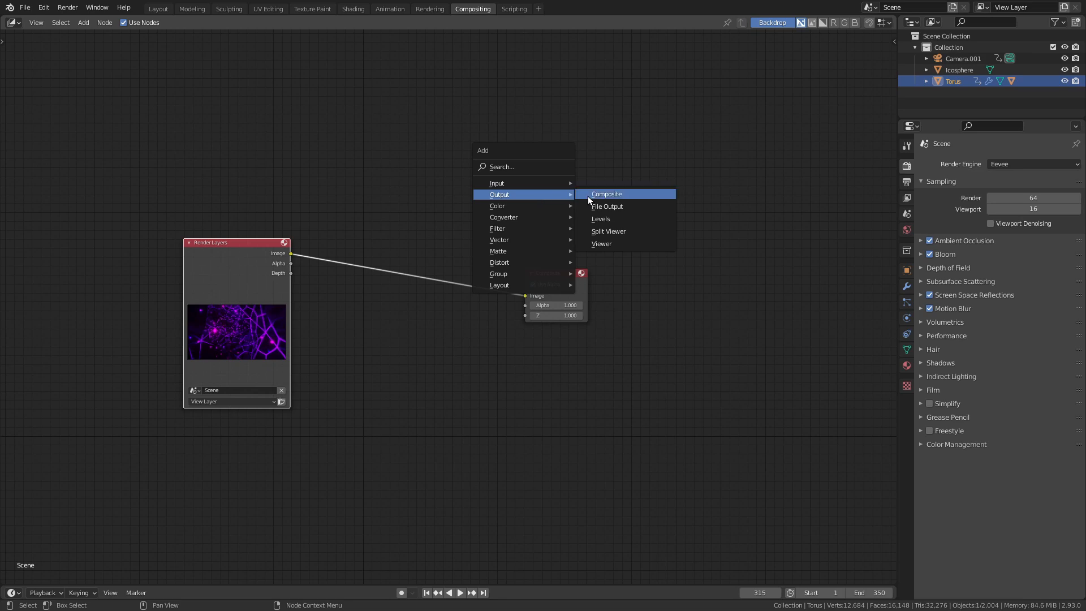
click(621, 243)
click(511, 208)
drag(293, 252, 532, 227)
middle_drag(375, 164, 407, 161)
Insert a Lens Distortion node between Render Layers and Composite, and connect its image output to the Viewer as well
key(shift+a)
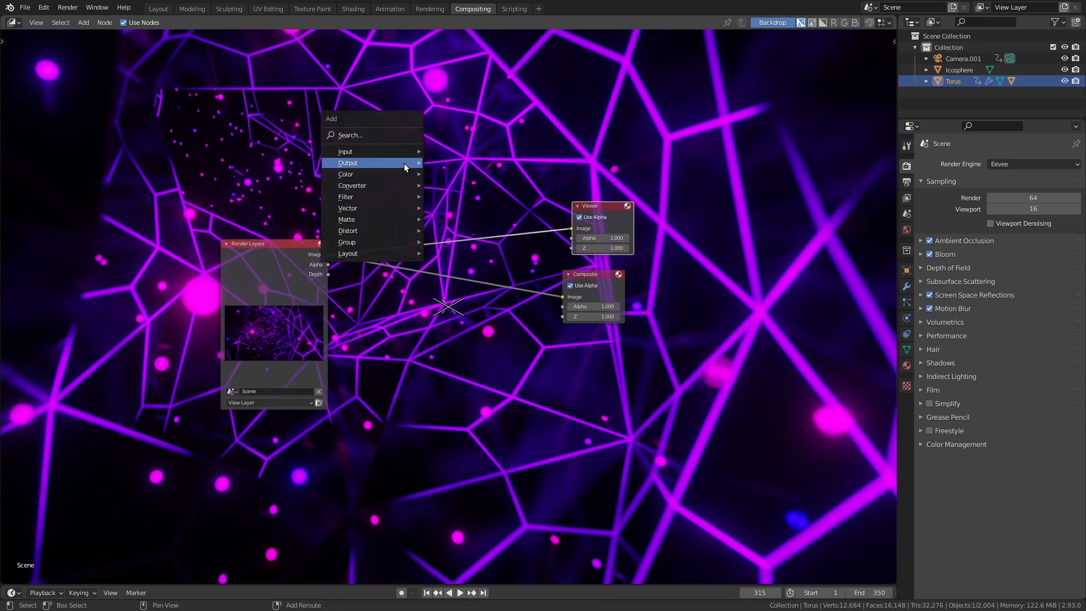
click(358, 131)
text(len)
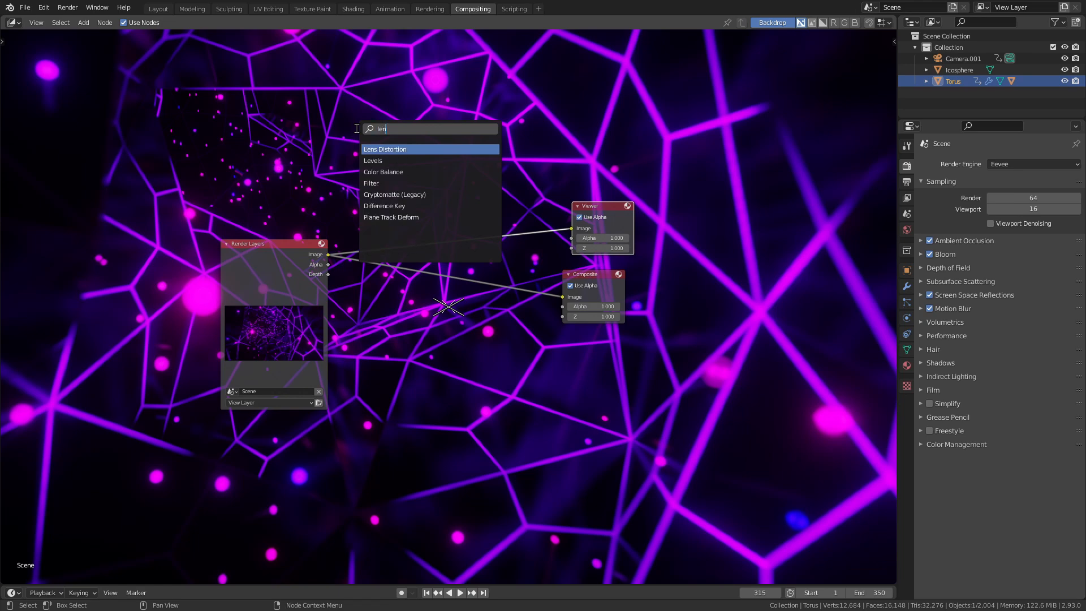
key(Return)
click(427, 271)
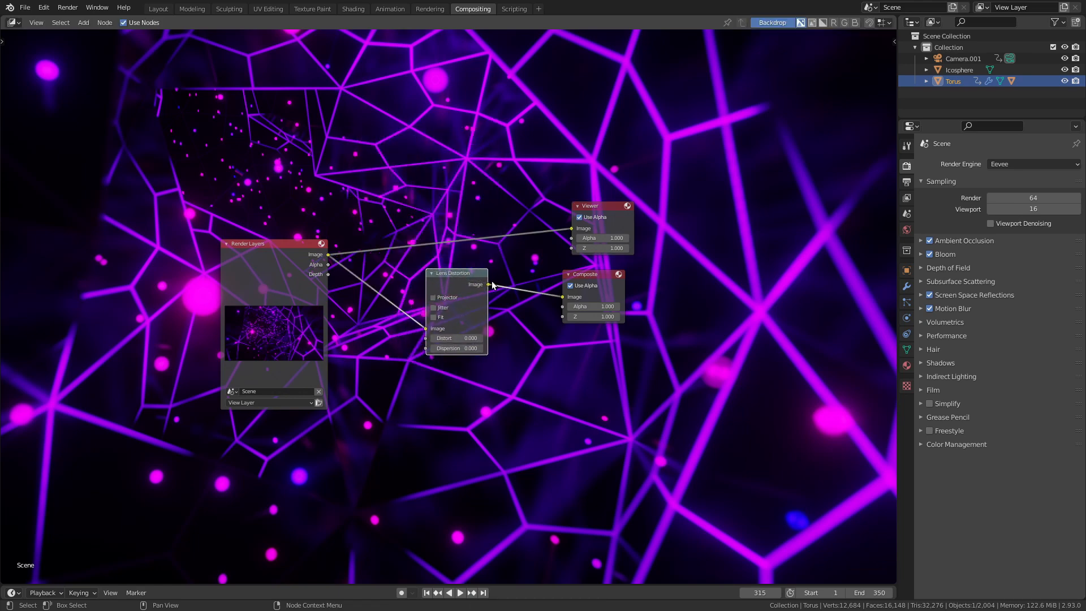
drag(520, 265, 571, 227)
middle_drag(473, 173, 450, 176)
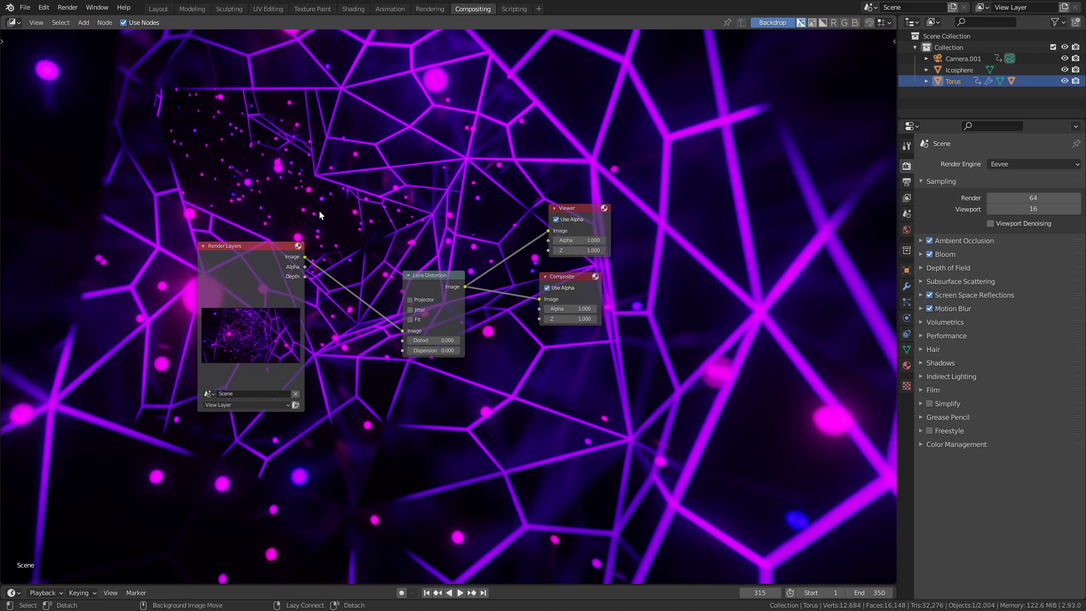
Set the Lens Distortion node's Dispersion to 0.02 and enable its Fit option, judging the effect on the fitted backdrop
key(alt+Home)
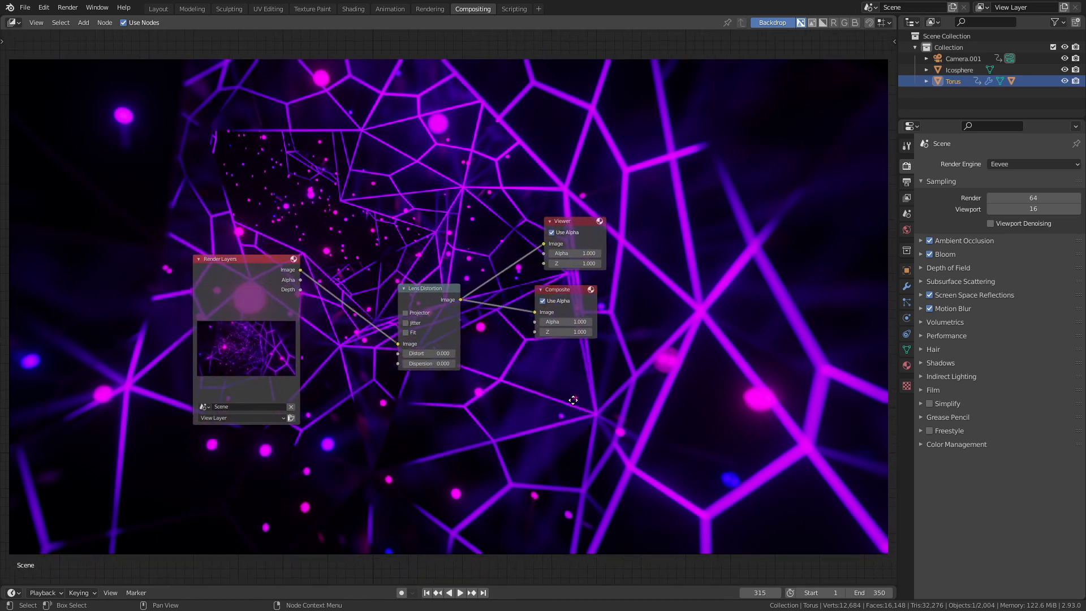
scroll(566, 368, up, 2)
middle_drag(551, 337, 559, 303)
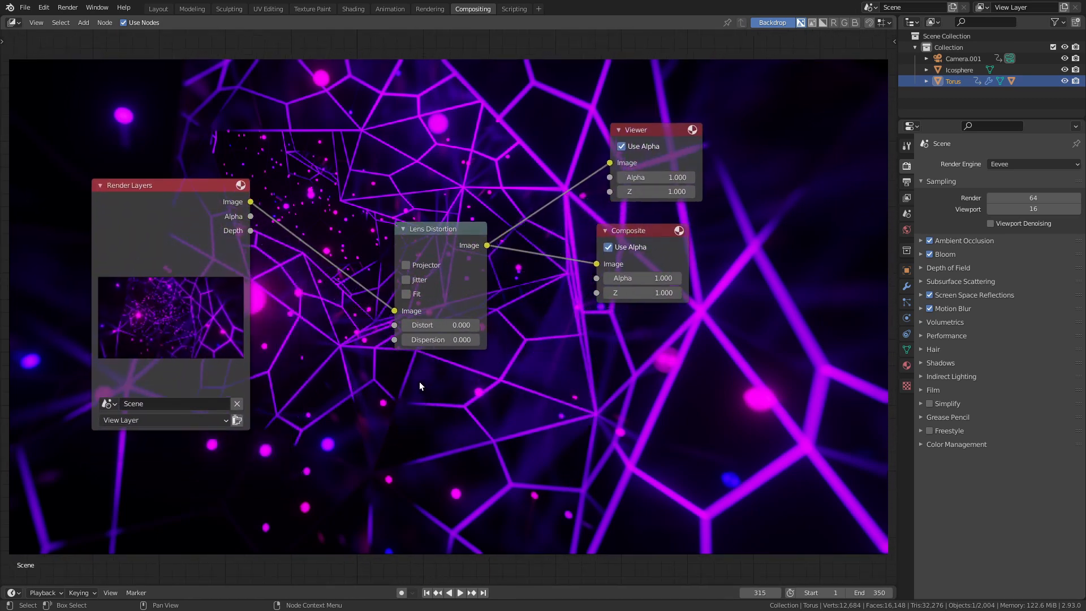
click(475, 340)
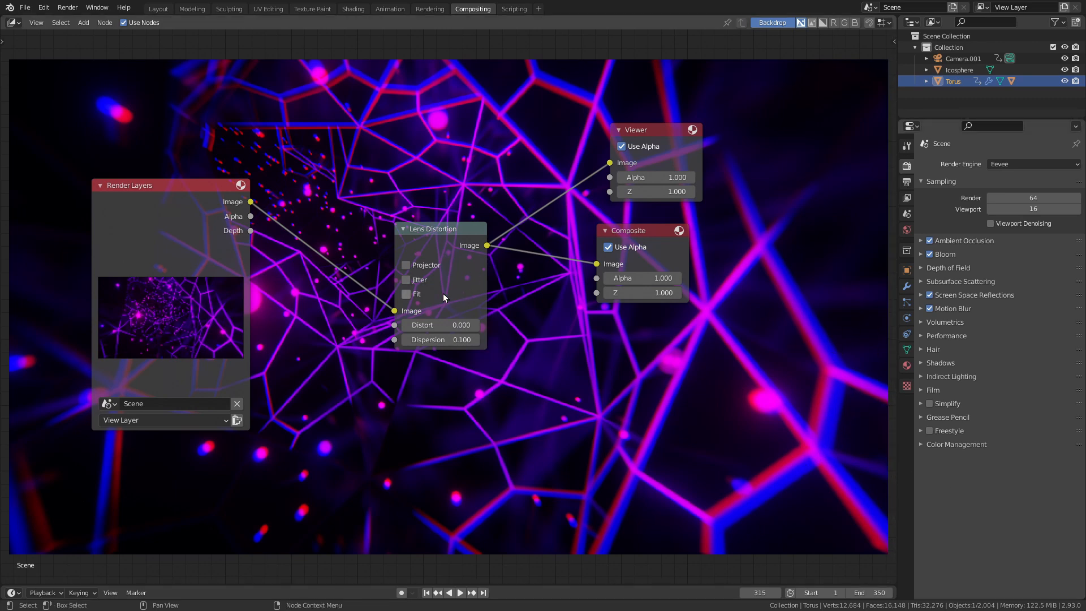
click(443, 341)
text(0.02)
key(Return)
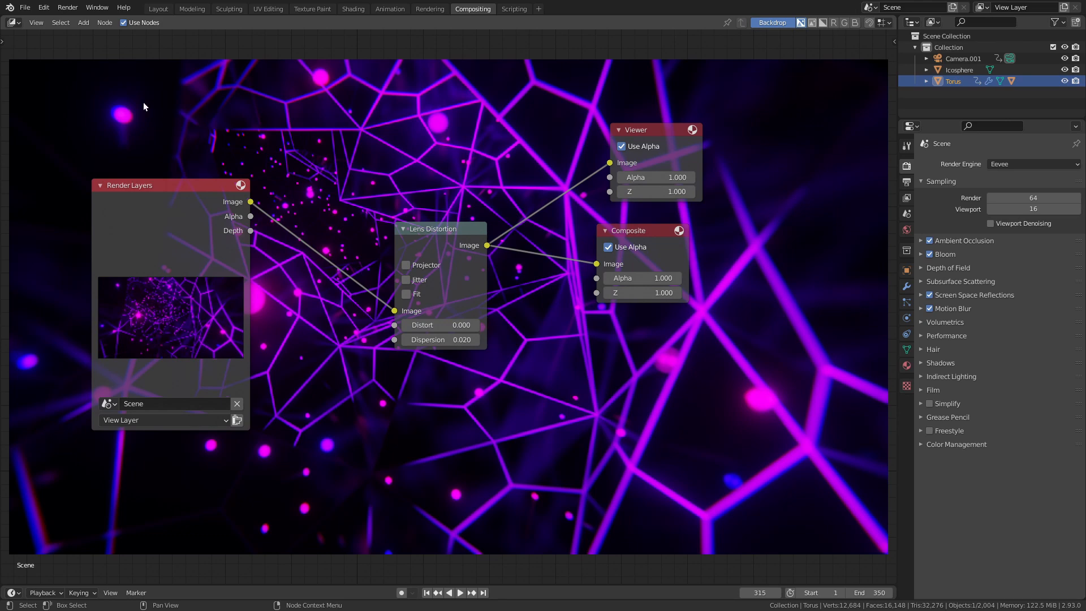
middle_drag(209, 330, 238, 326)
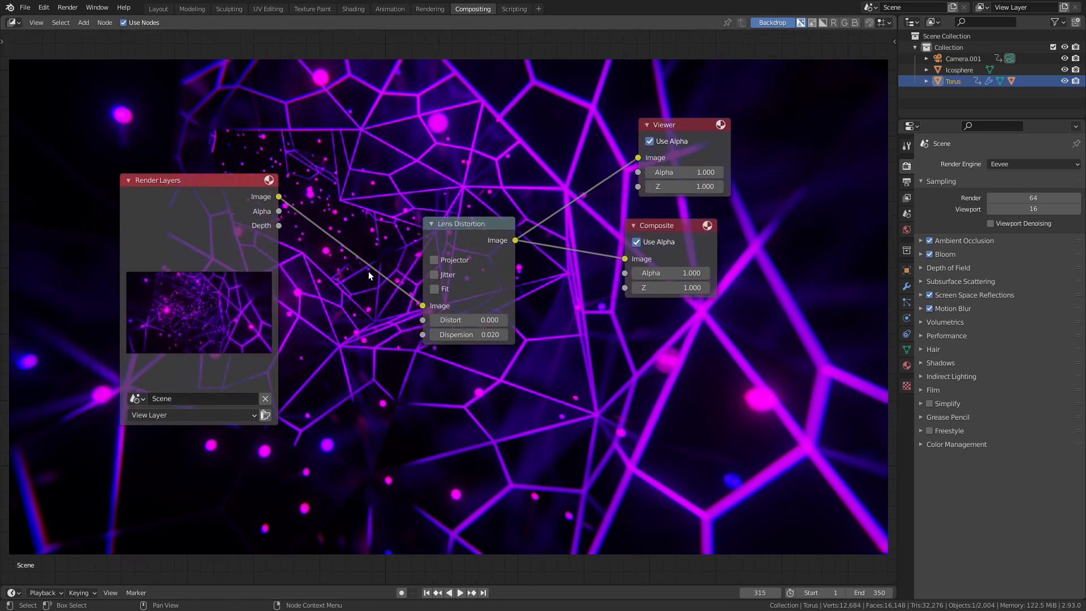
click(434, 289)
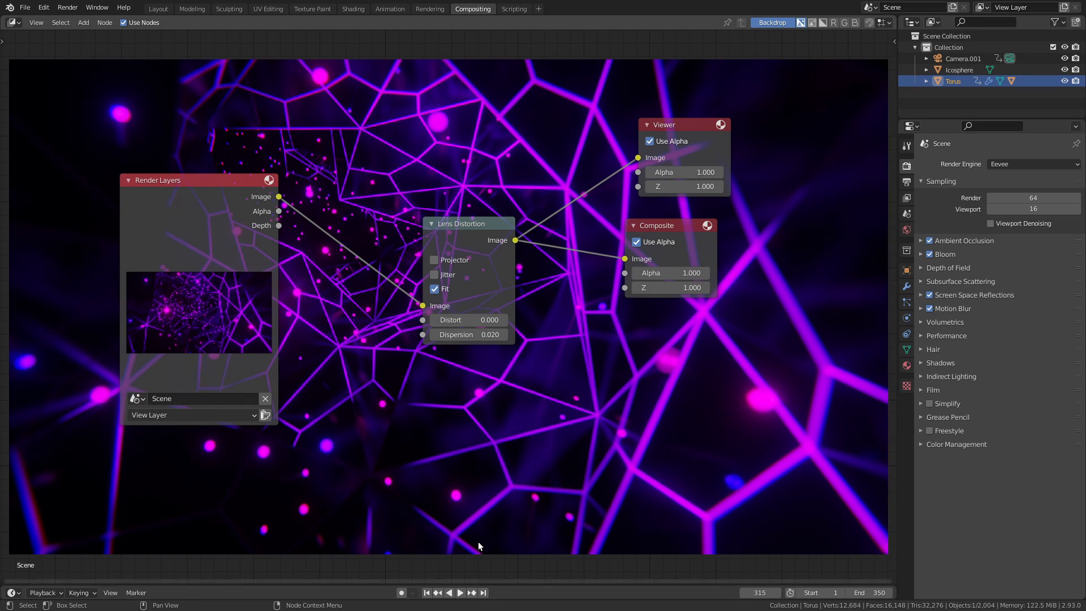
middle_drag(493, 443, 492, 414)
Return to the Layout workspace and play the animation to preview the tunnel flight
click(158, 9)
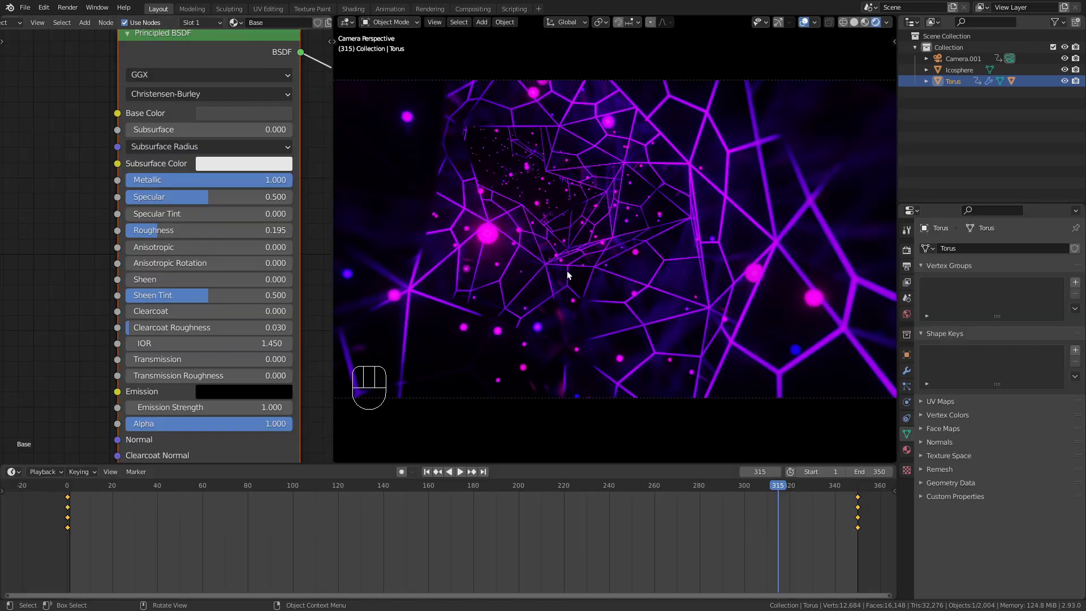
key(space)
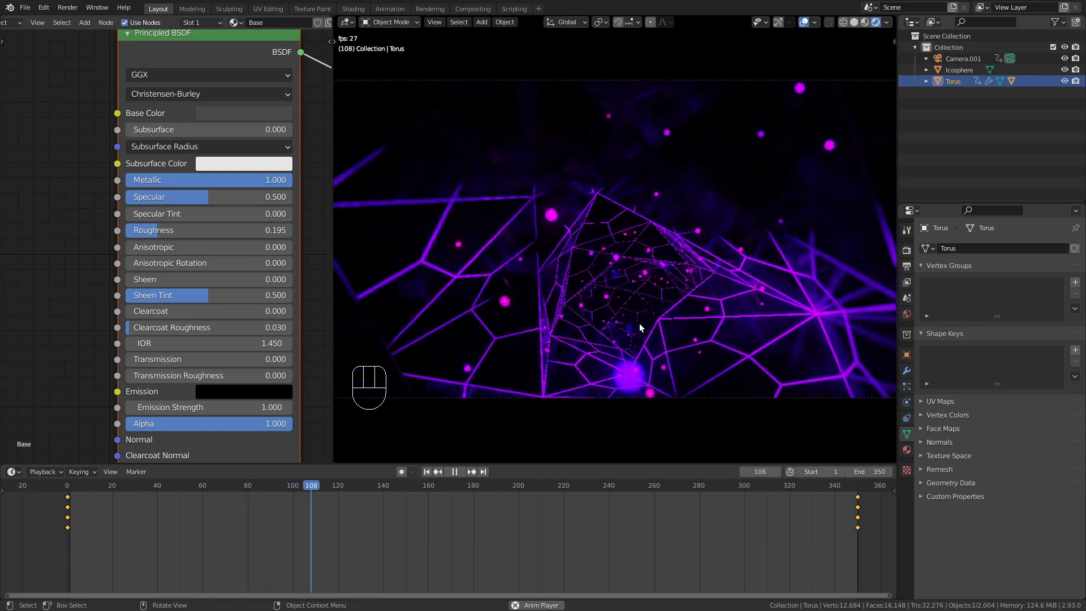
key(space)
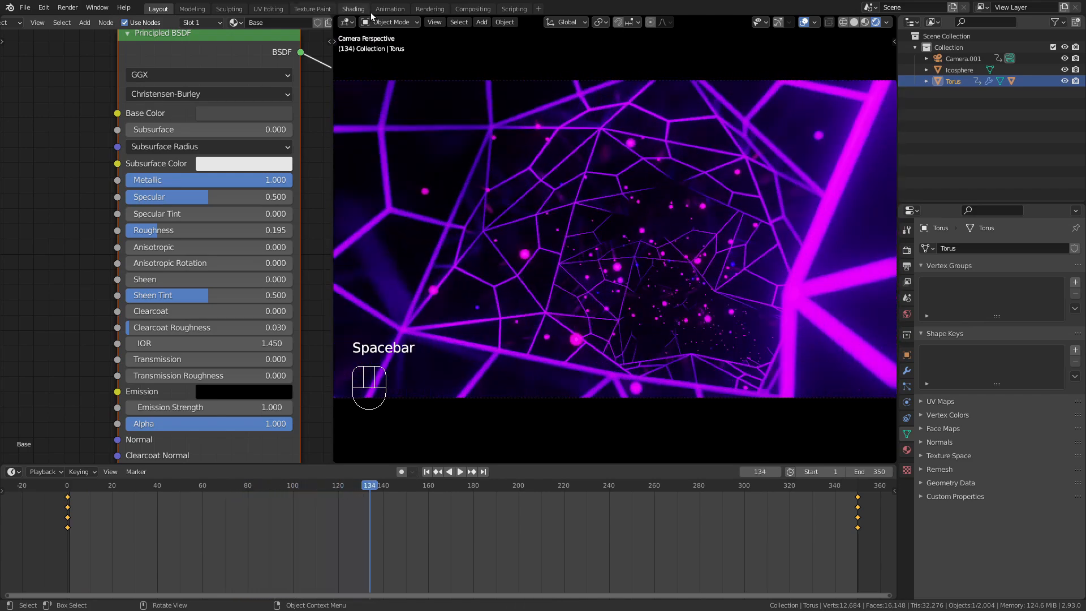
In the Rendering workspace, set the output format to FFmpeg Video with the H264 in MP4 preset and High Quality output
click(428, 12)
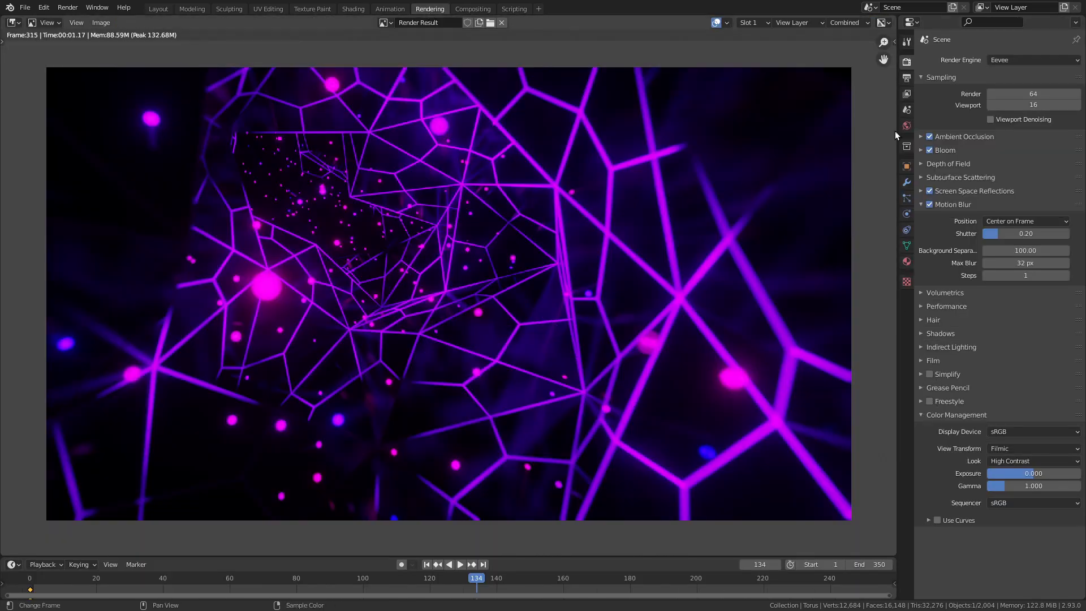
click(906, 78)
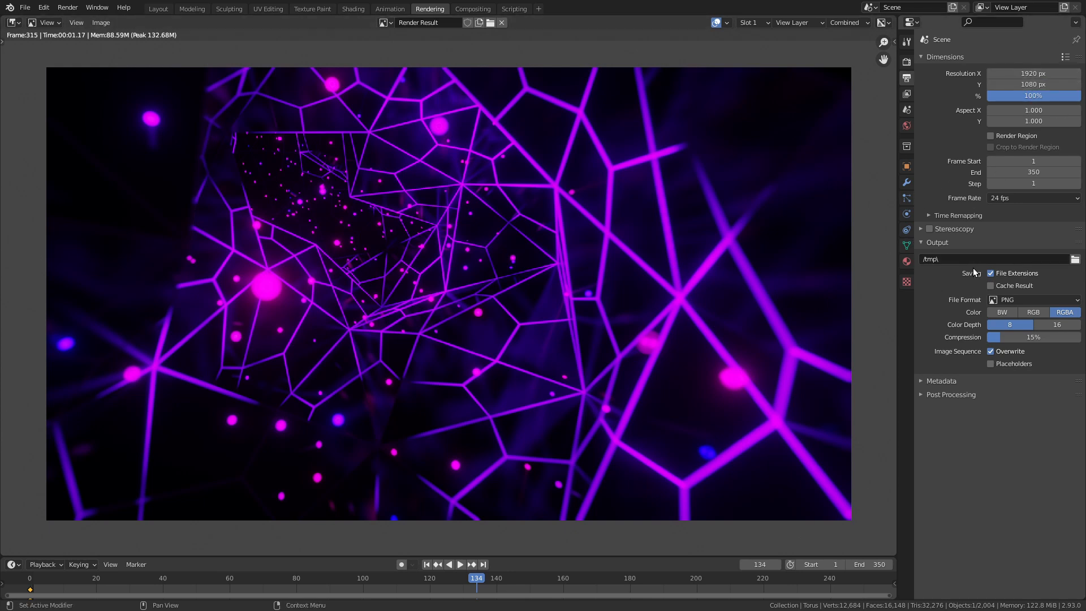
click(1036, 302)
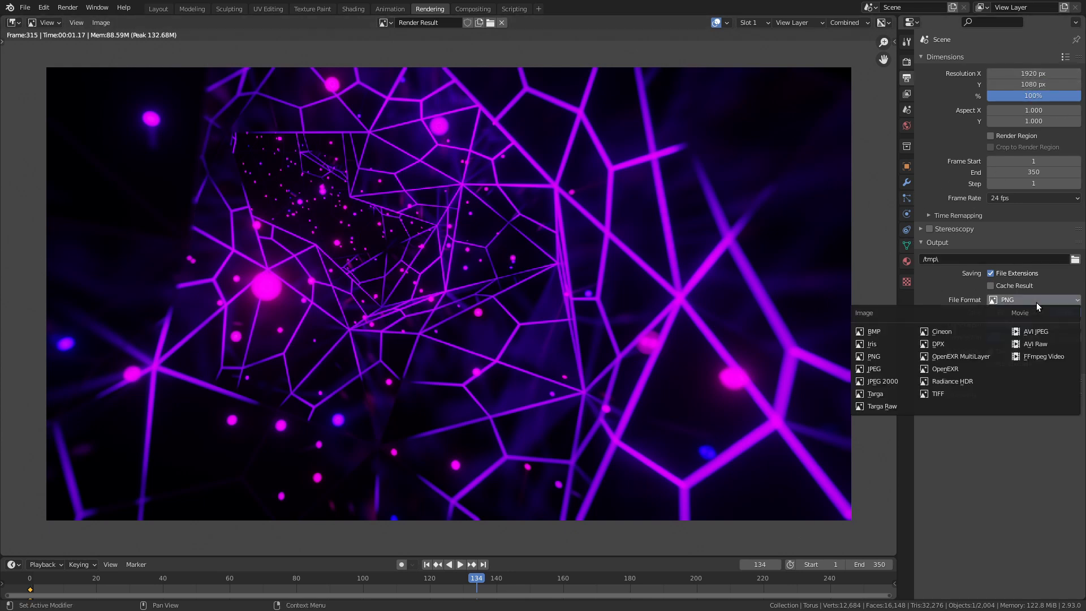
click(1065, 359)
click(946, 333)
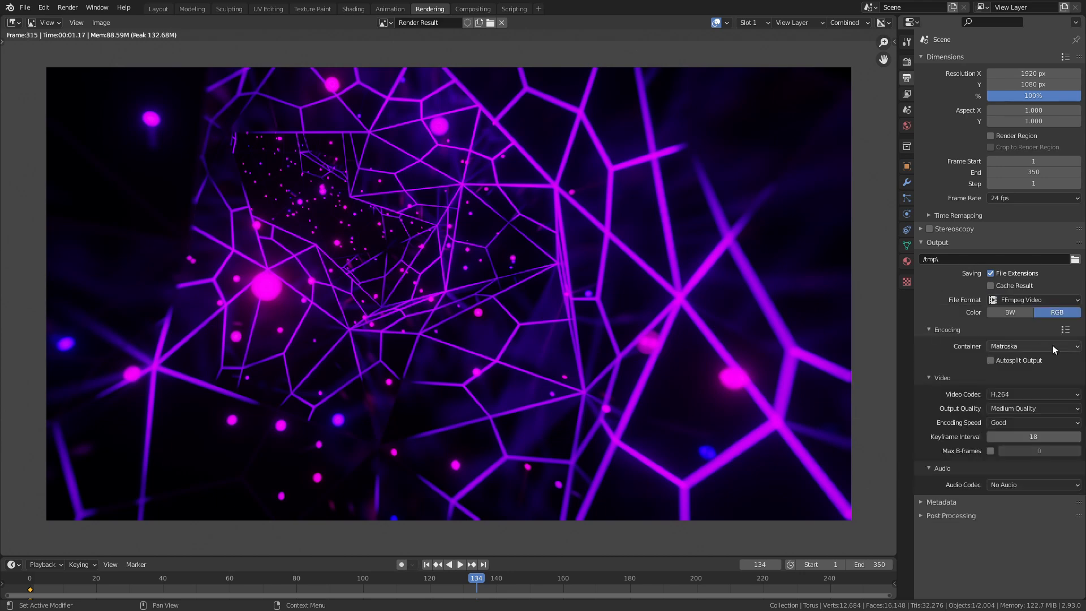
click(1064, 330)
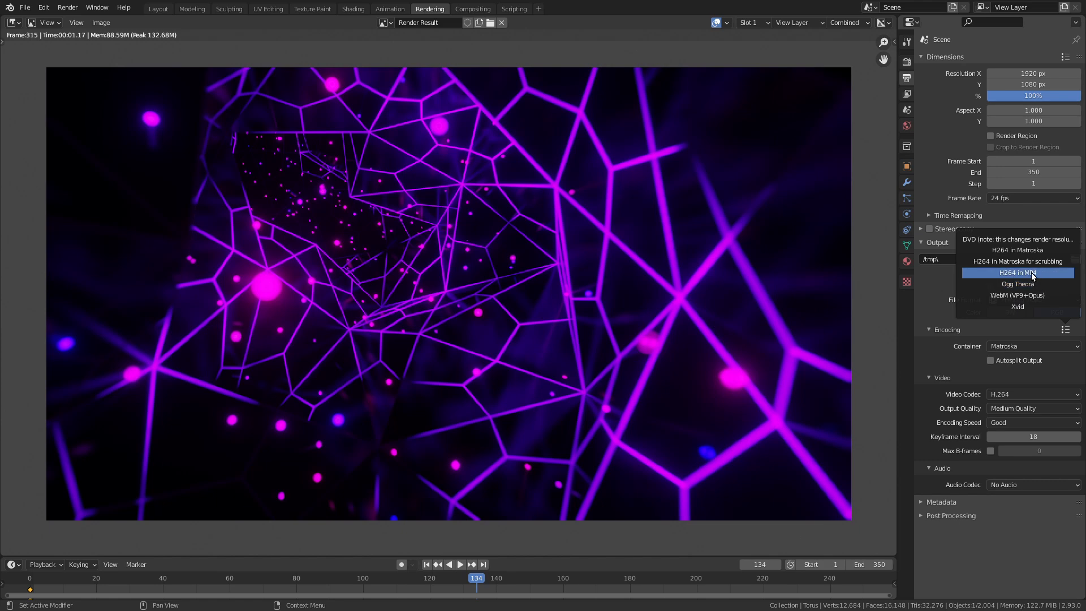
click(1050, 272)
click(1045, 408)
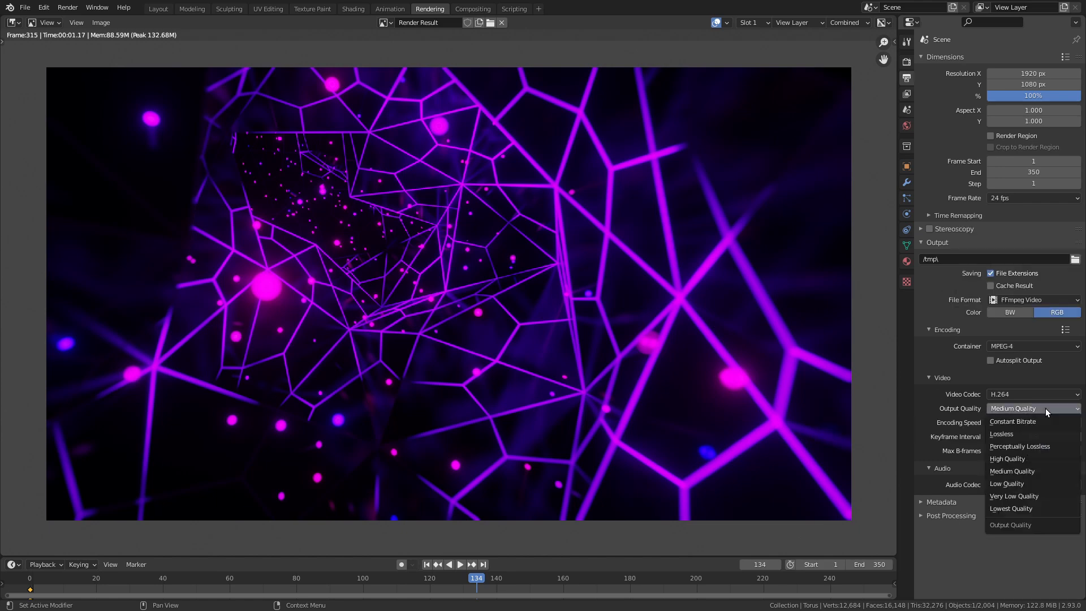
click(1023, 459)
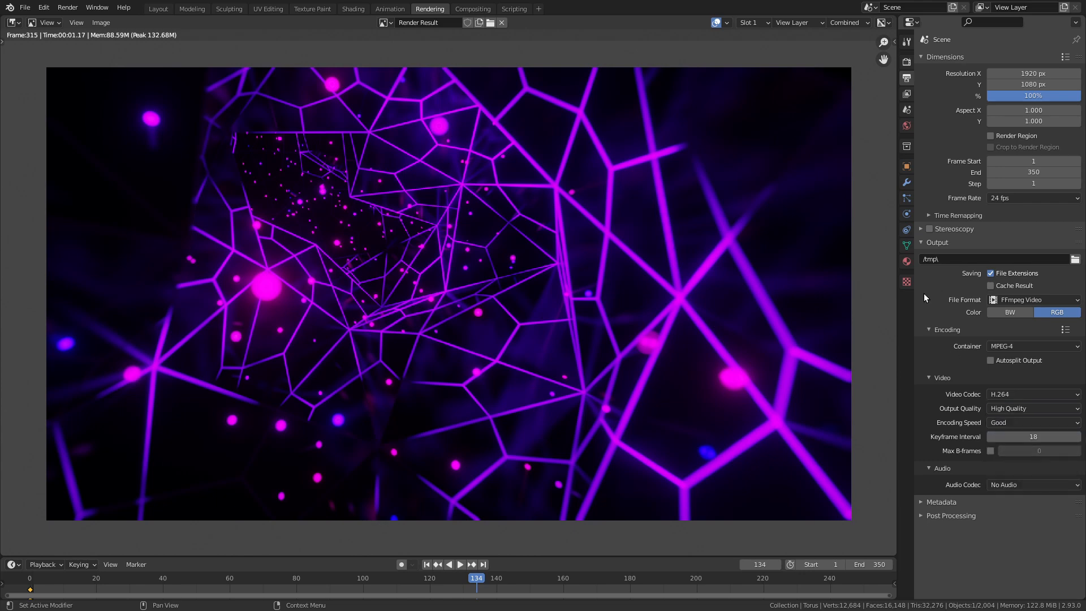
Set the render output path to the Desktop folder with the file name loop
click(1074, 260)
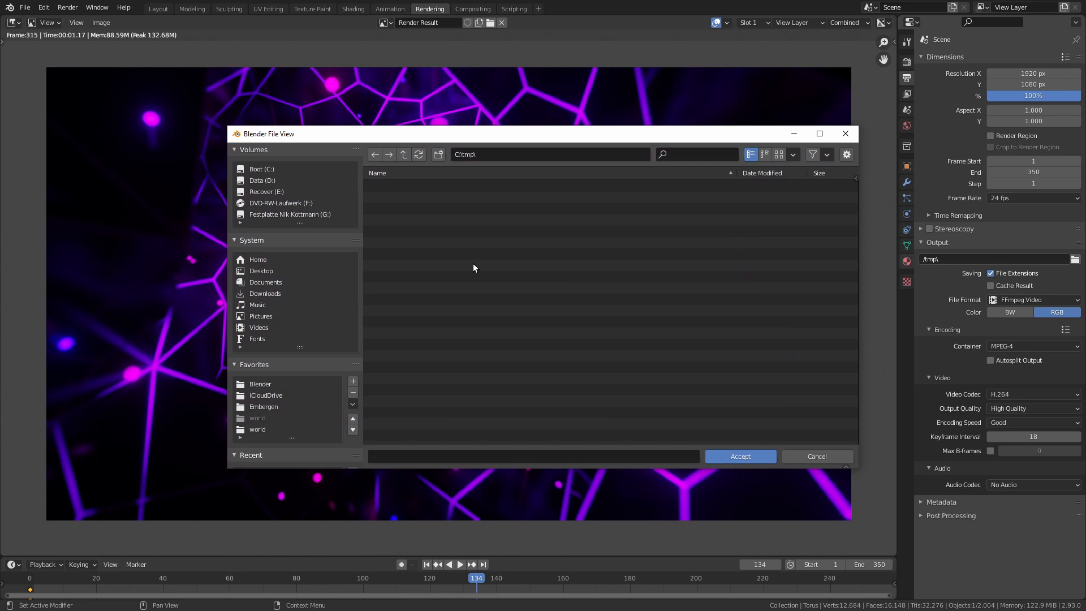
click(259, 271)
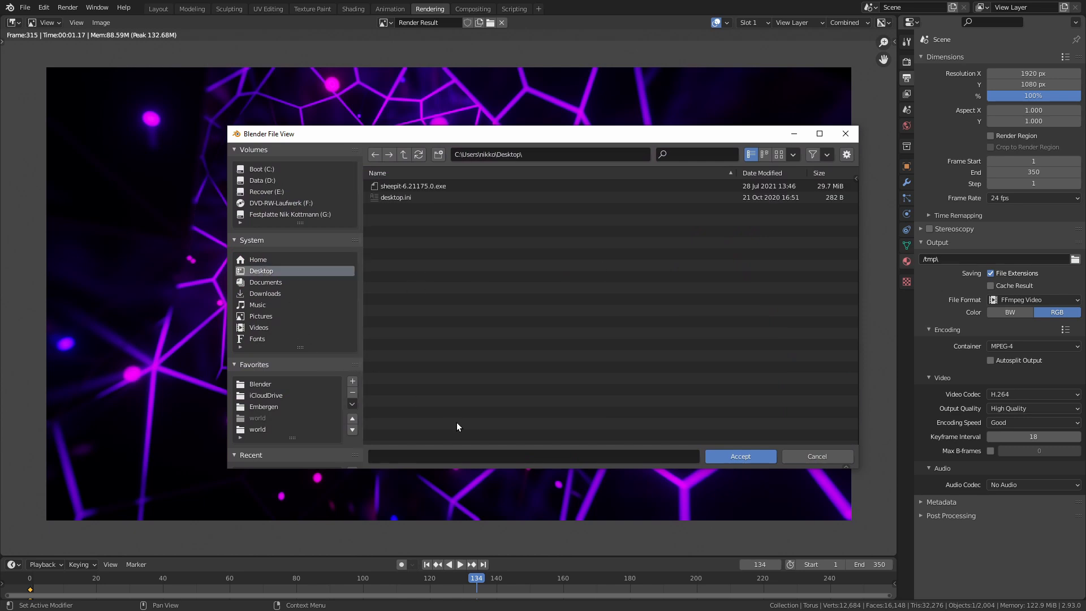
click(428, 456)
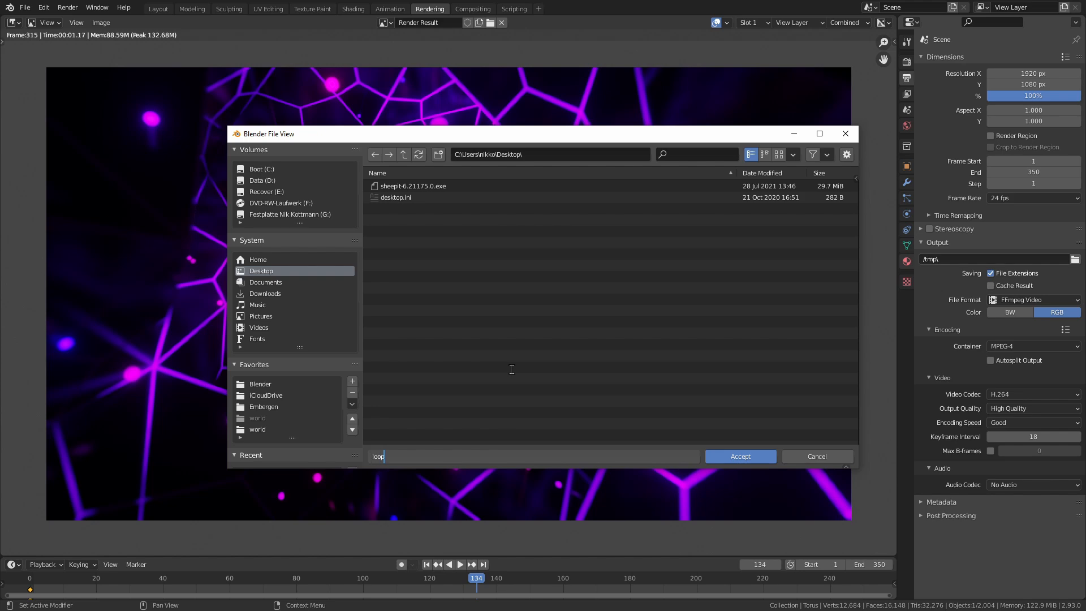
key(Return)
click(741, 457)
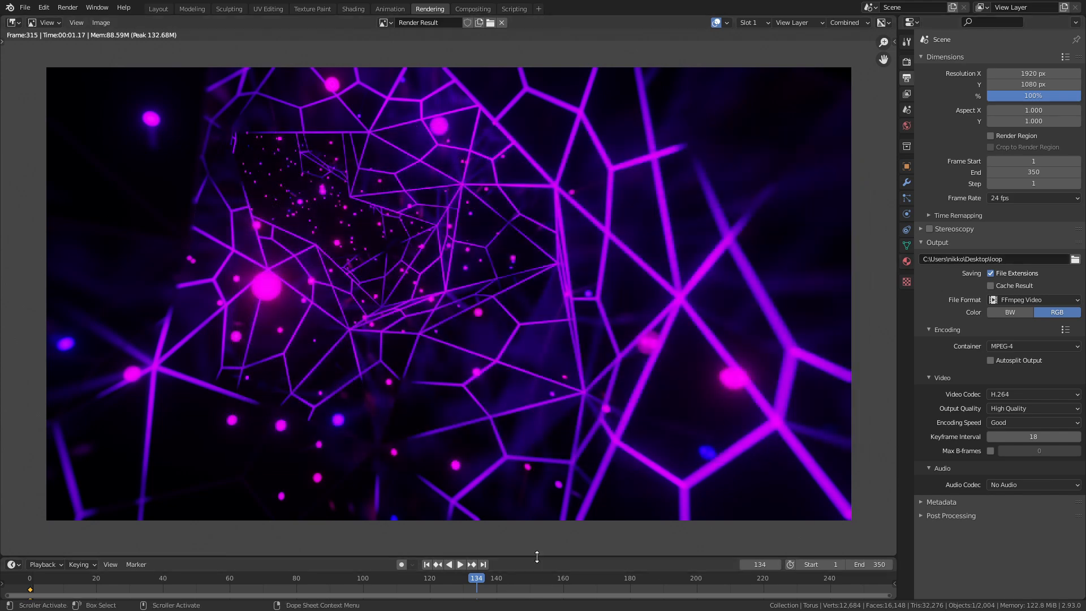
Enlarge the timeline to show the full keyframe range and start rendering the animation
drag(538, 557, 537, 518)
key(Home)
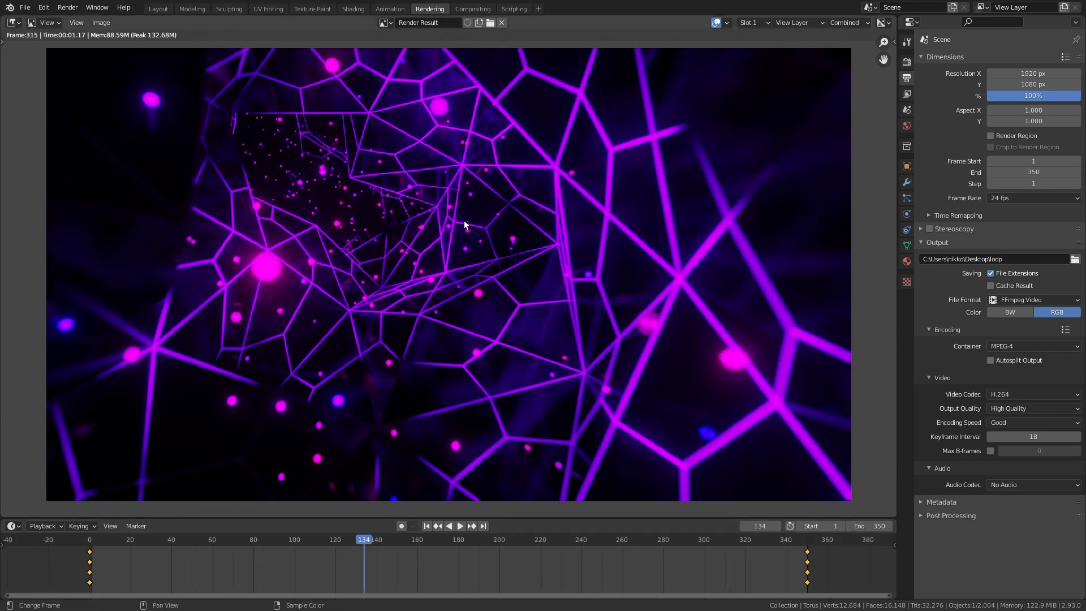
click(73, 8)
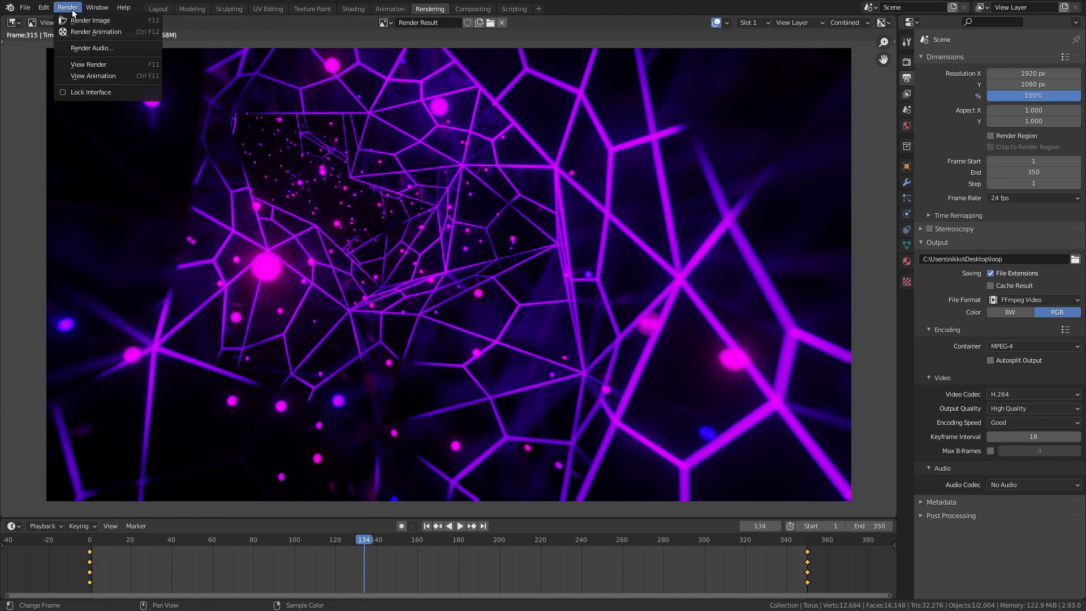
click(103, 32)
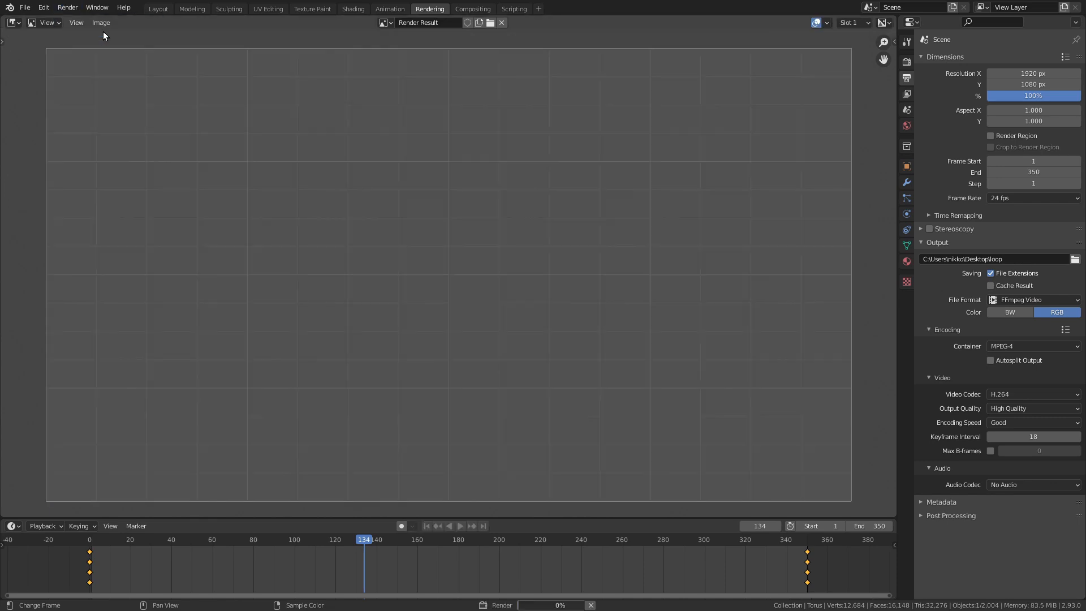